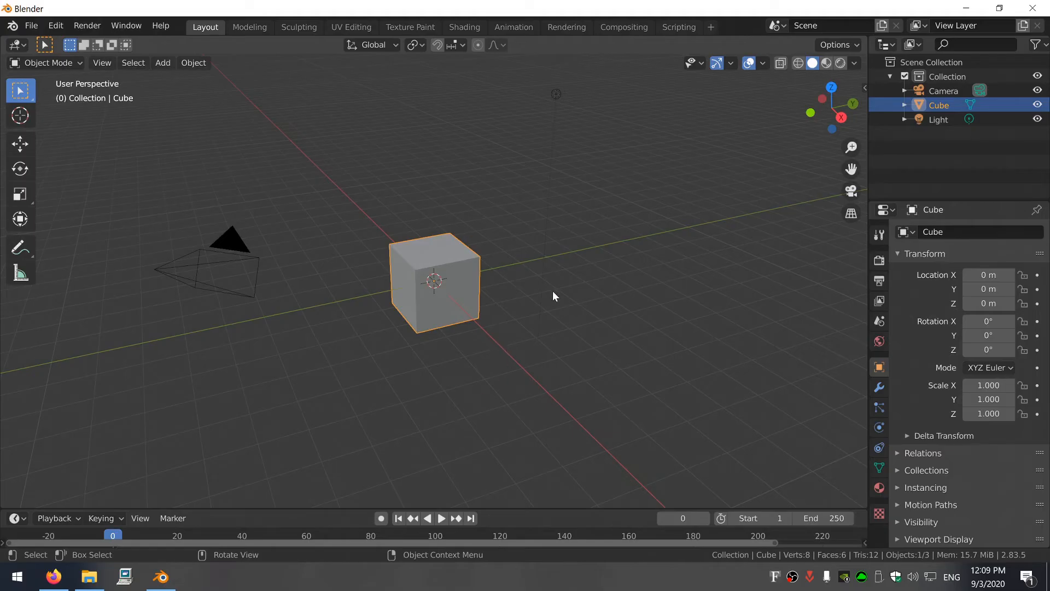
# Add a Video Editing workspace to the project
pyautogui.moveTo(552, 291); pyautogui.dragTo(511, 304, button='middle')
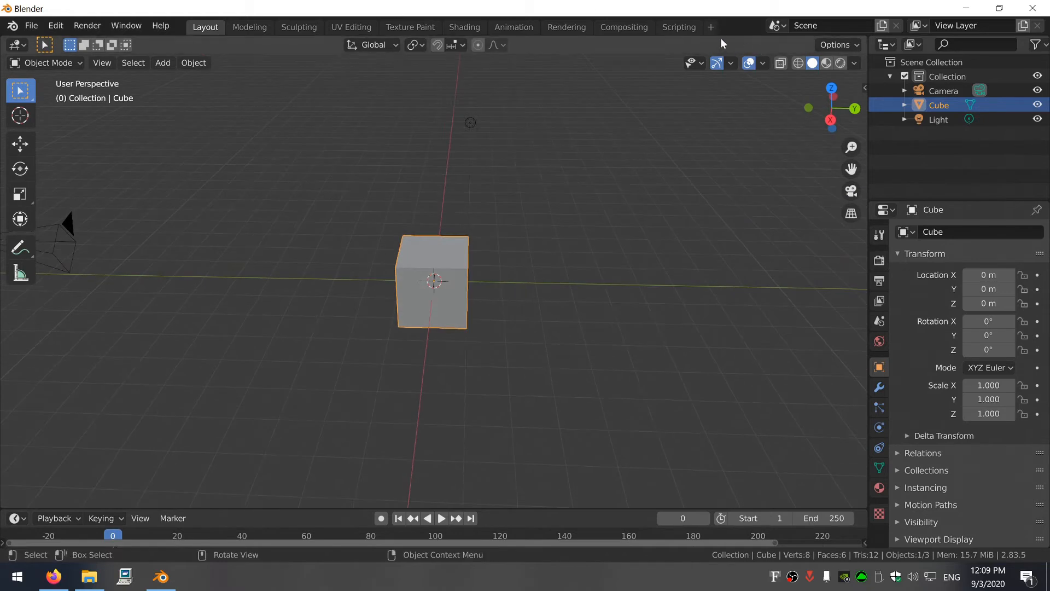
pyautogui.click(712, 27)
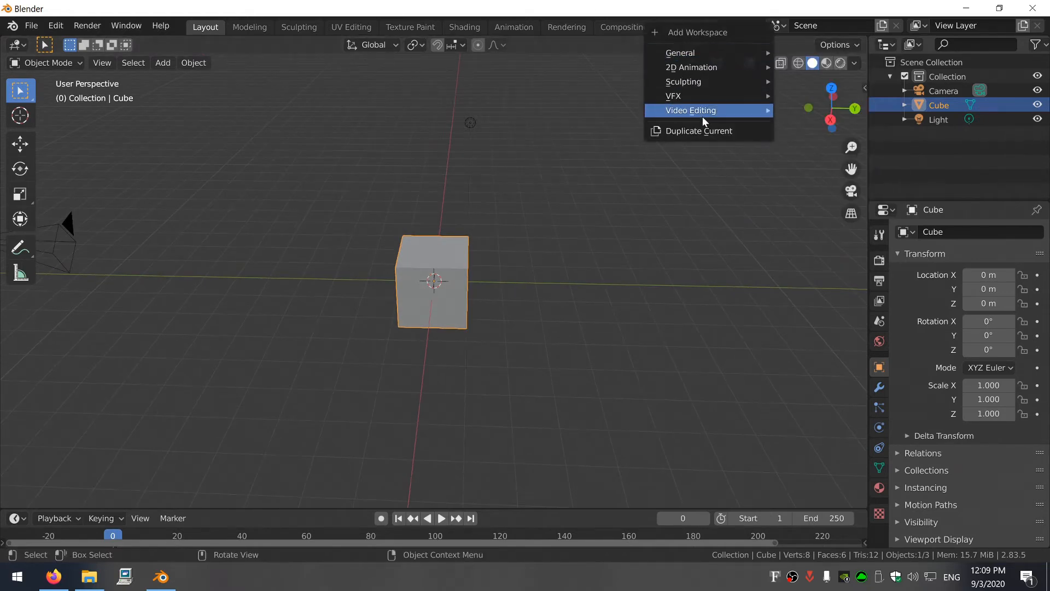
pyautogui.moveTo(704, 112)
pyautogui.click(802, 127)
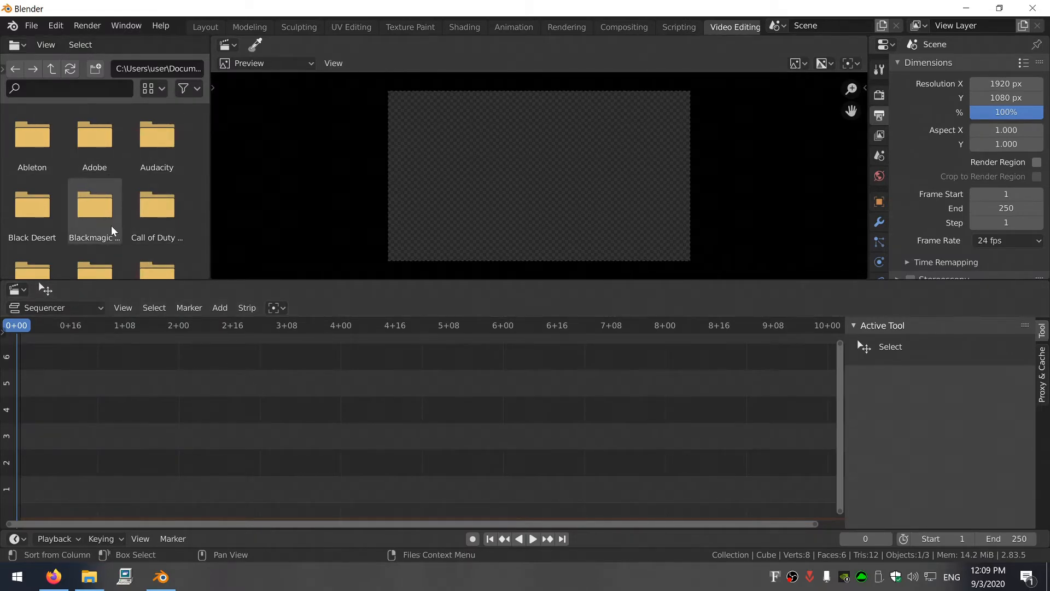
# Add the movie IMG_1647.MOV with its sound to the sequencer at frame 0
pyautogui.hotkey('shift', 'a')
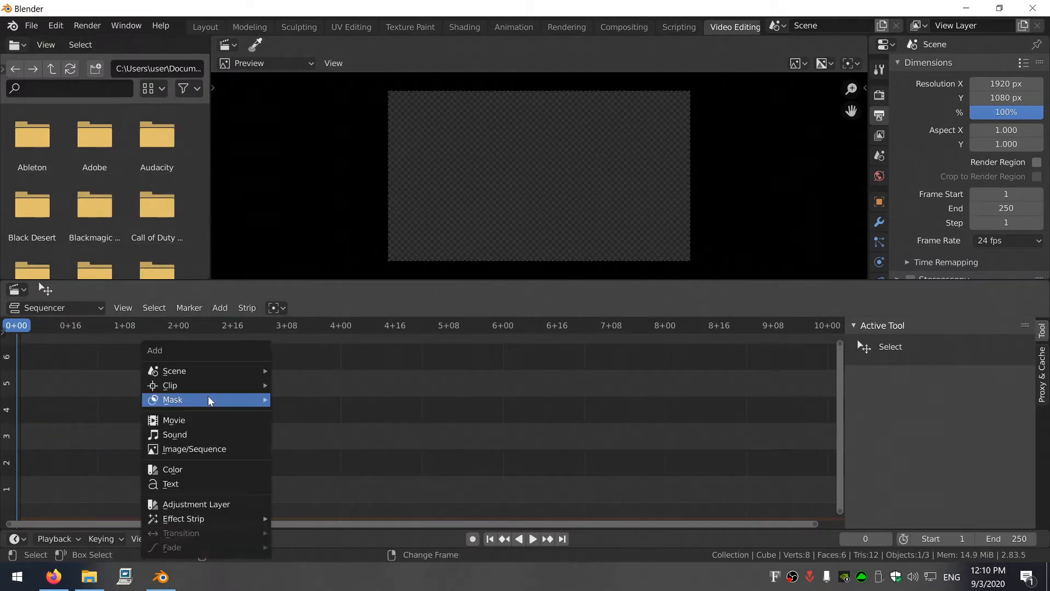
pyautogui.moveTo(204, 520)
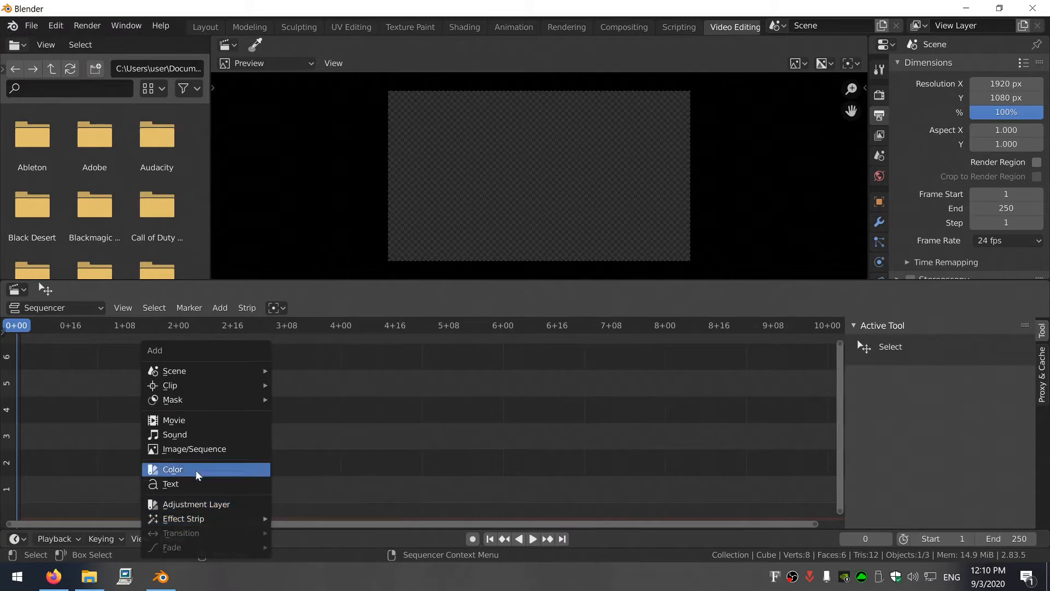
pyautogui.click(196, 420)
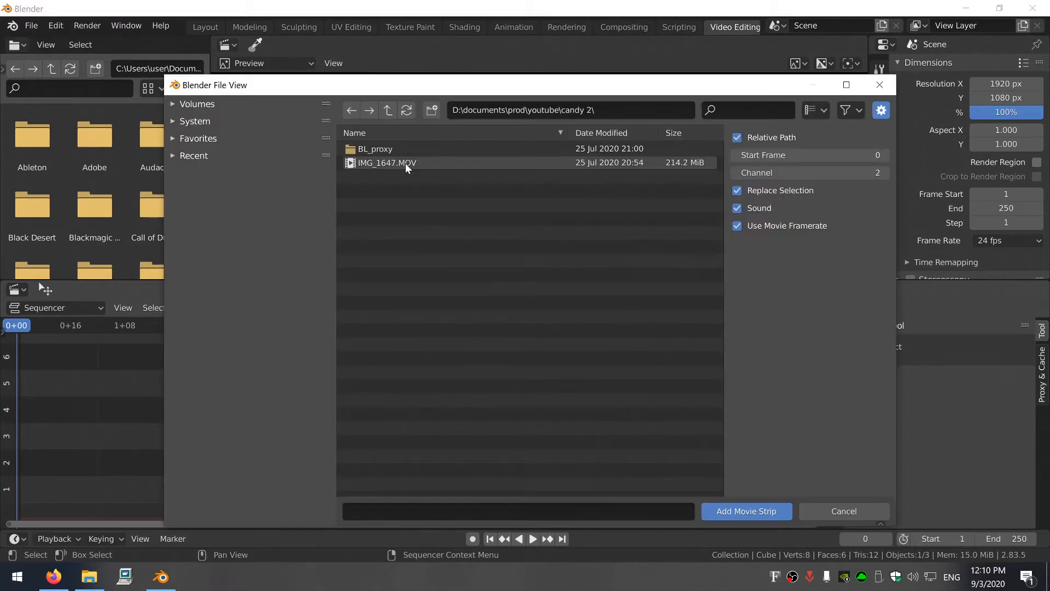
pyautogui.doubleClick(405, 163)
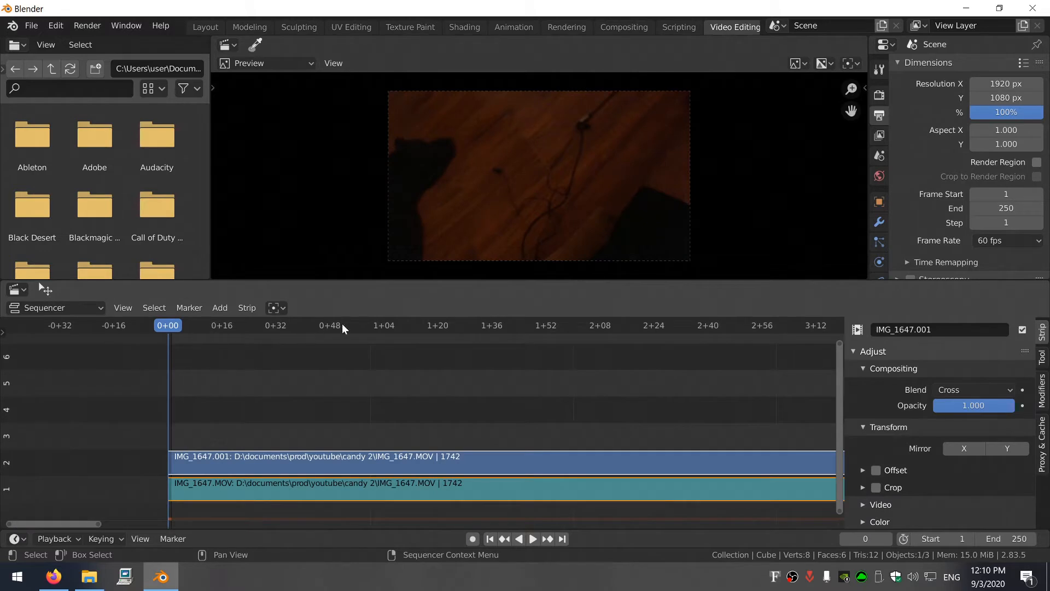
# Play a short part of the imported footage to check how smoothly it runs, and stop playback
pyautogui.press('space')
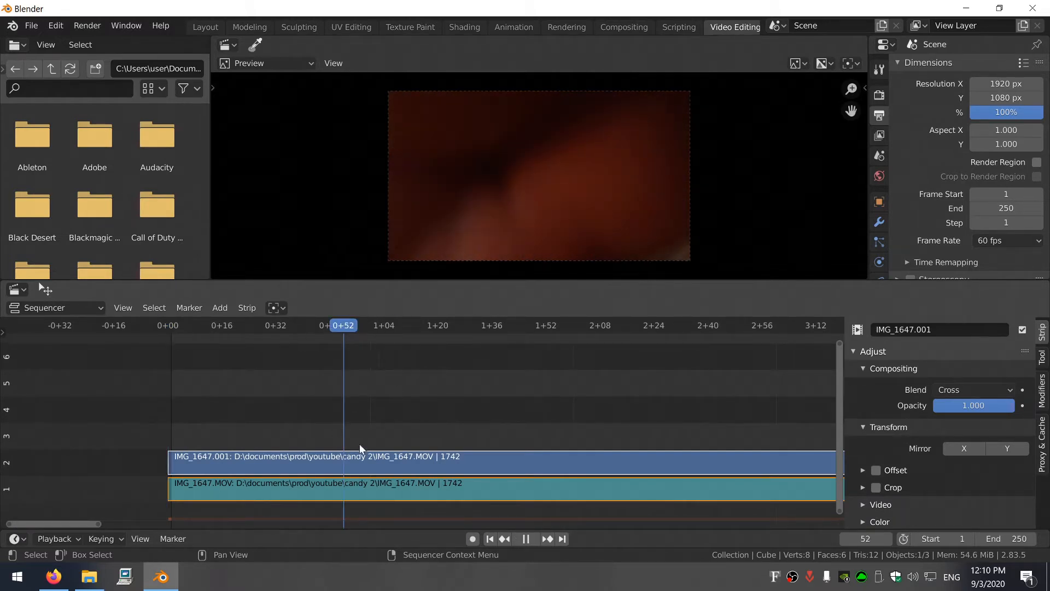
pyautogui.click(333, 437)
pyautogui.press('space')
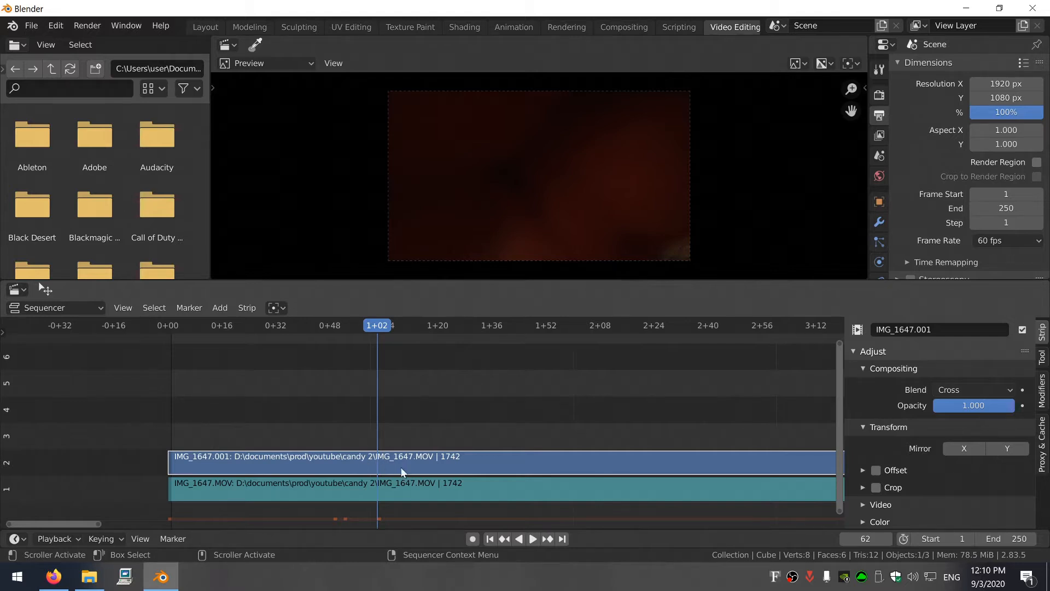
# Set a 25% proxy for the IMG_1647 video strip and rebuild its proxy and timecode indices
pyautogui.click(346, 489)
pyautogui.click(354, 465)
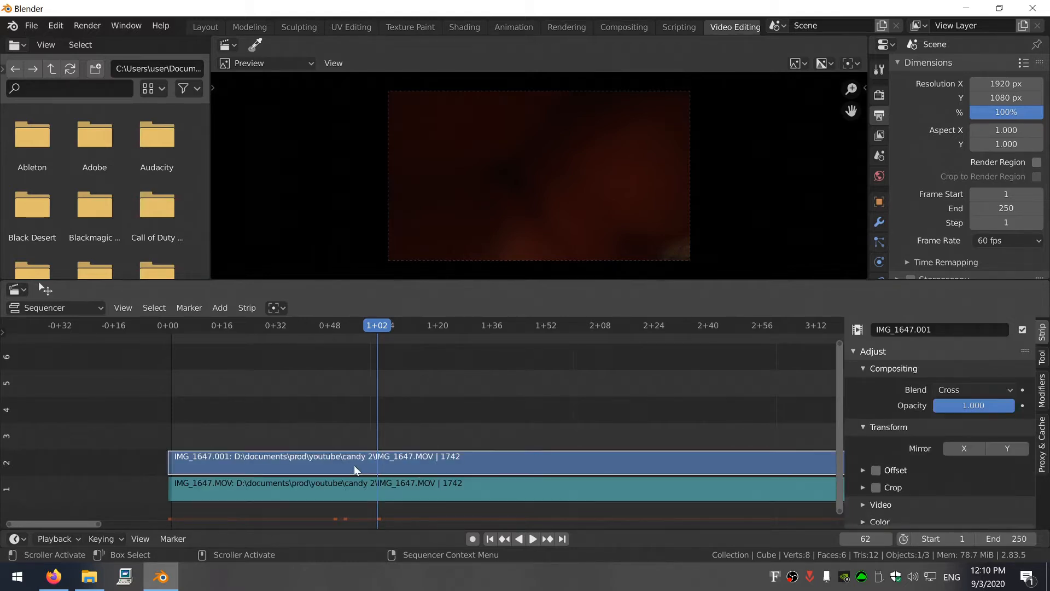
pyautogui.press('n')
pyautogui.press('n')
pyautogui.click(1043, 444)
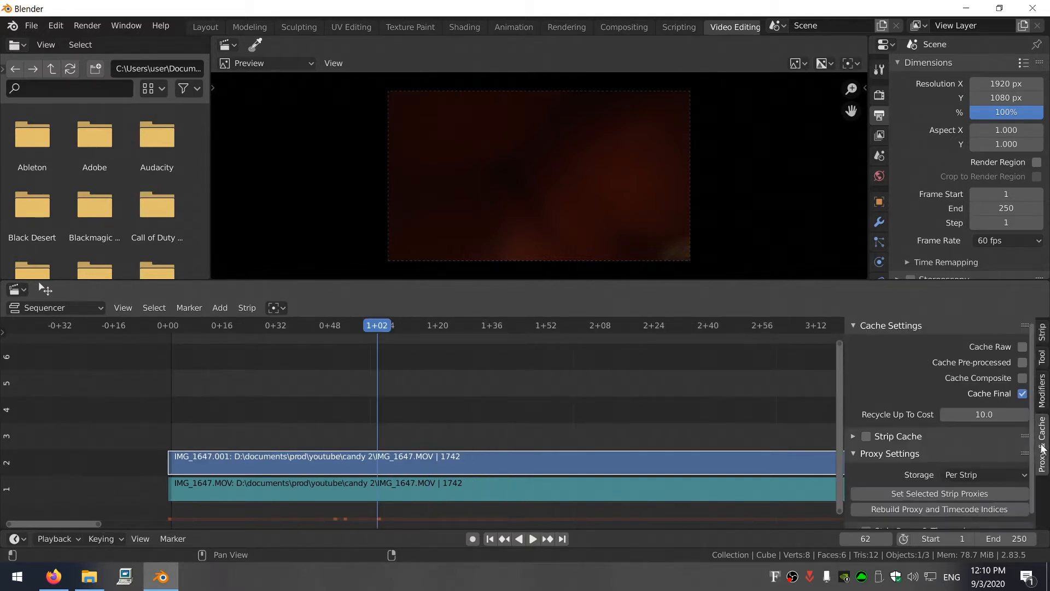
pyautogui.scroll(-1, 934, 436)
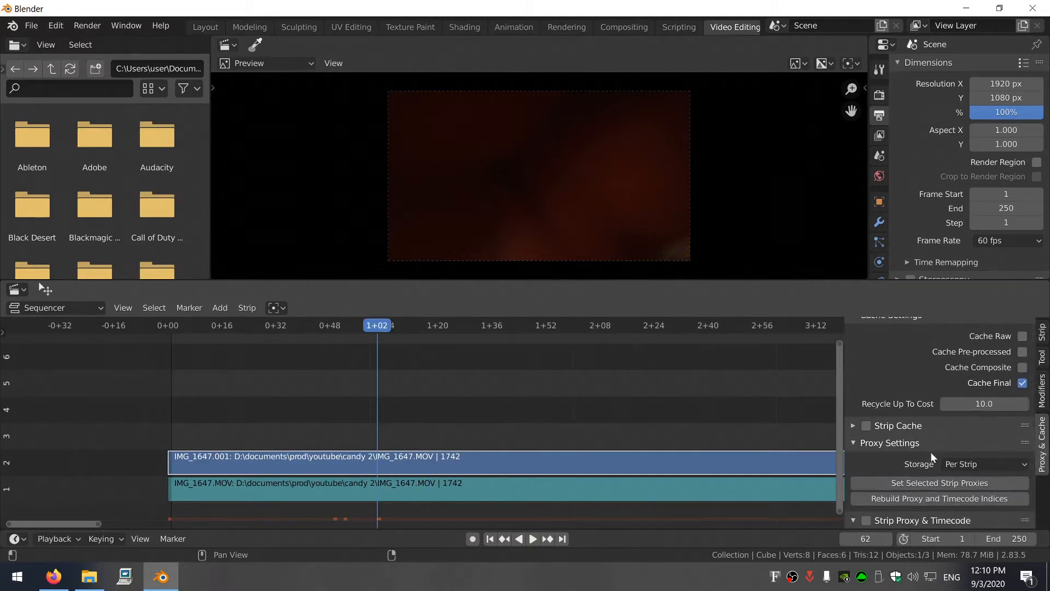
pyautogui.click(903, 484)
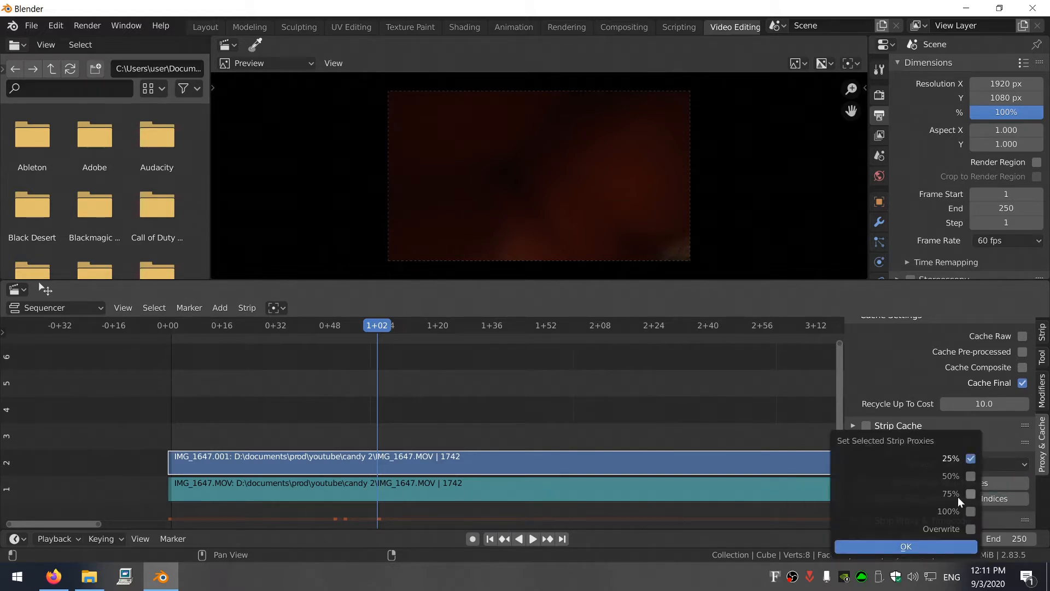
pyautogui.click(912, 547)
pyautogui.click(894, 468)
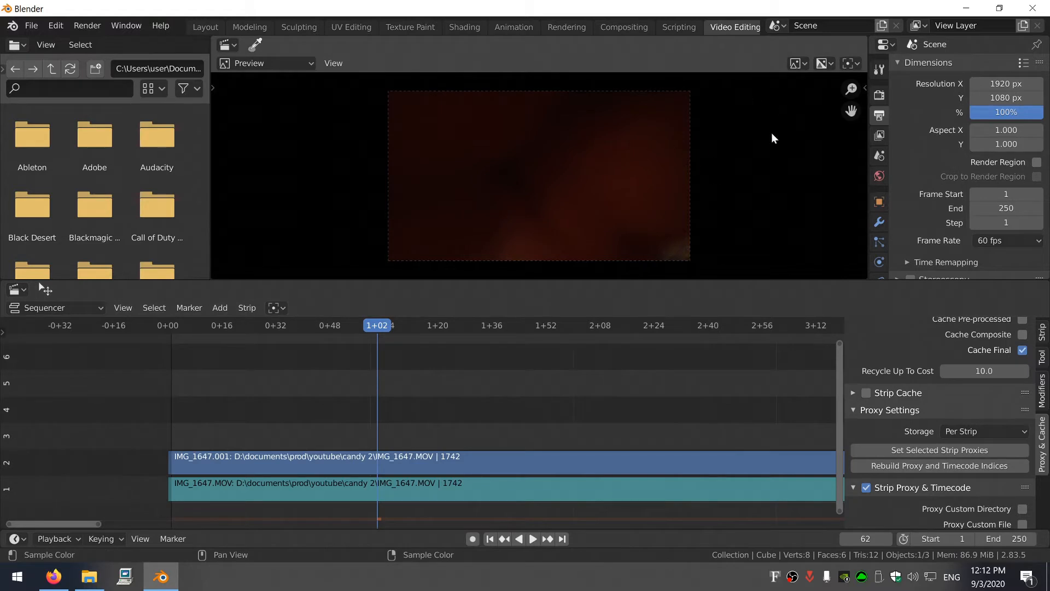
# Set the preview's proxy render size to 25%
pyautogui.click(866, 88)
pyautogui.click(860, 111)
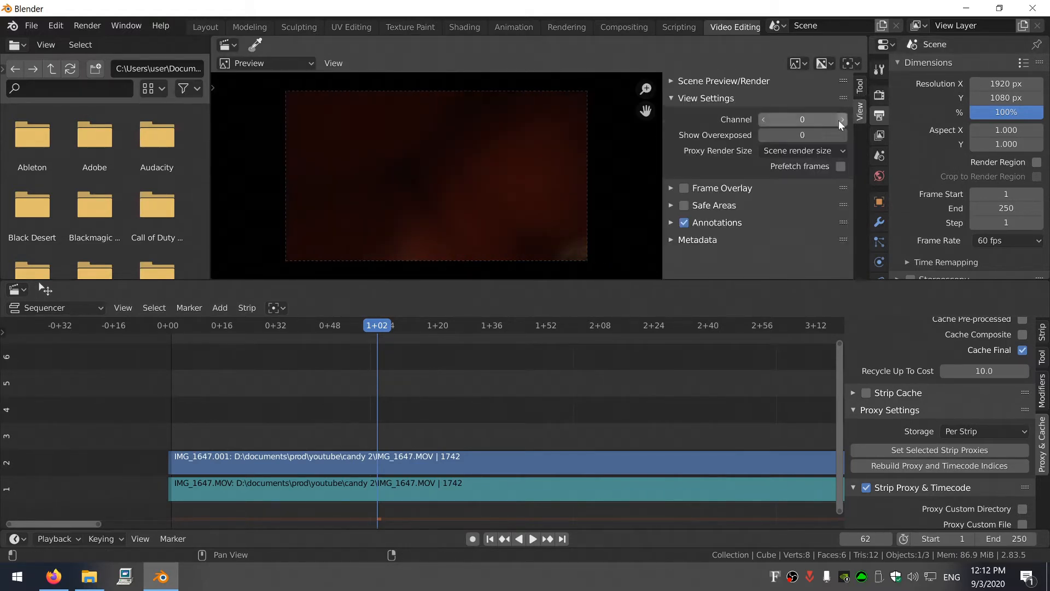
pyautogui.click(801, 151)
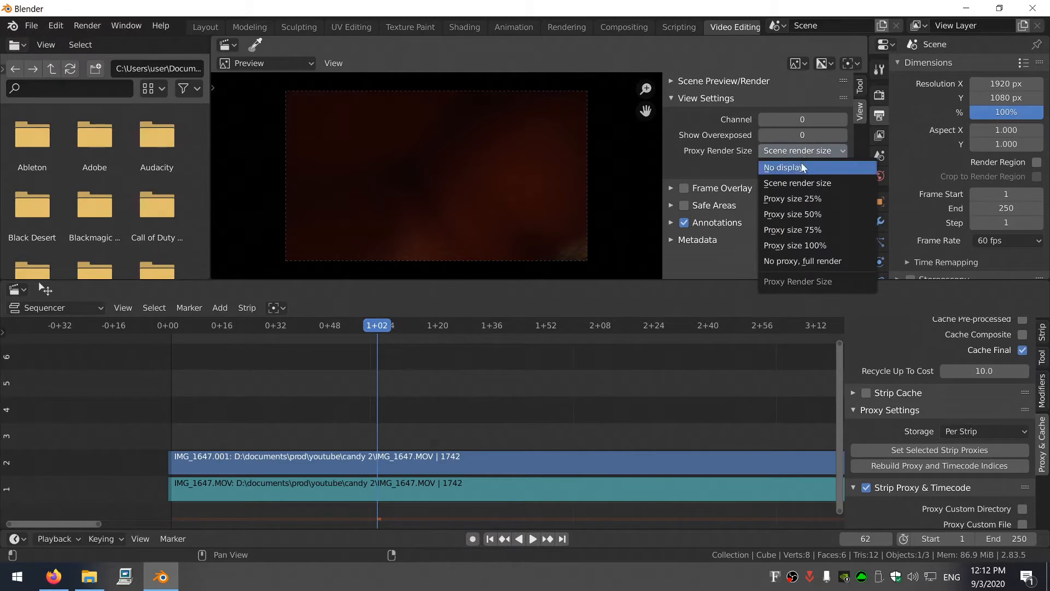
pyautogui.click(806, 200)
# Scrub through the footage with the proxy and turn off Cache Final for the sequencer
pyautogui.moveTo(374, 325); pyautogui.dragTo(616, 331)
pyautogui.moveTo(647, 378); pyautogui.dragTo(383, 379, button='middle')
pyautogui.scroll(-9, 393, 372)
pyautogui.moveTo(392, 326); pyautogui.dragTo(422, 328)
pyautogui.click(418, 463)
pyautogui.click(1023, 350)
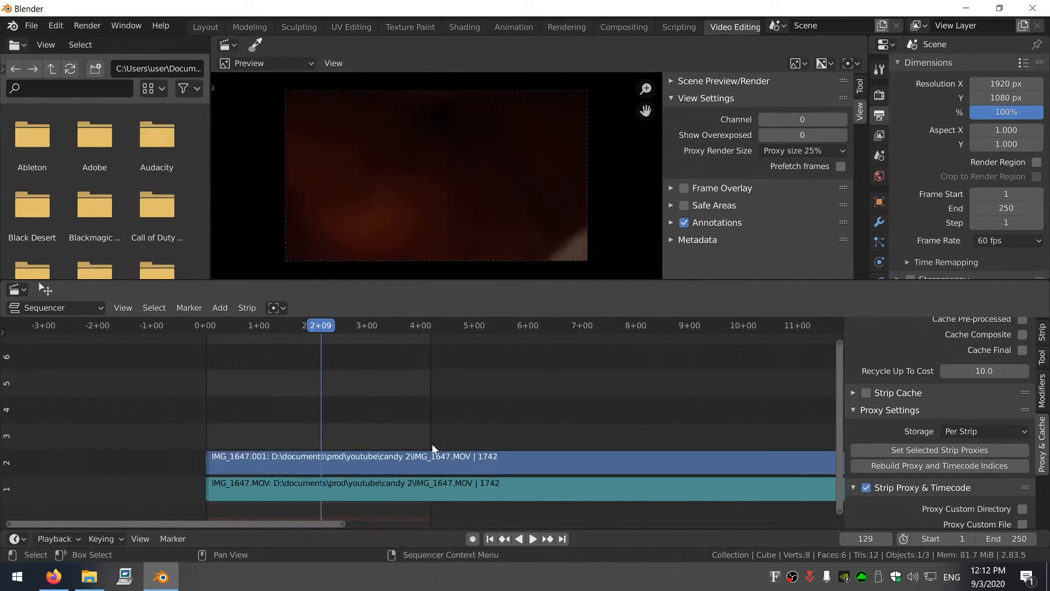
# Extend the scene's end frame to 1791 so it covers the whole clip
pyautogui.scroll(-10, 416, 437)
pyautogui.scroll(5, 413, 433)
pyautogui.scroll(-4, 414, 431)
pyautogui.scroll(3, 437, 441)
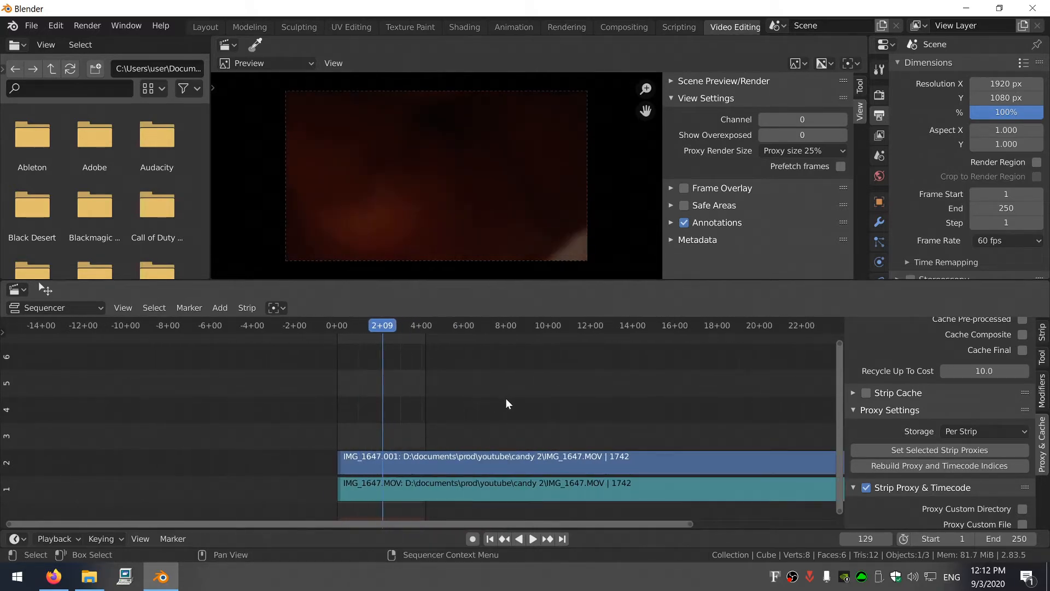
pyautogui.moveTo(469, 403); pyautogui.dragTo(323, 392, button='middle')
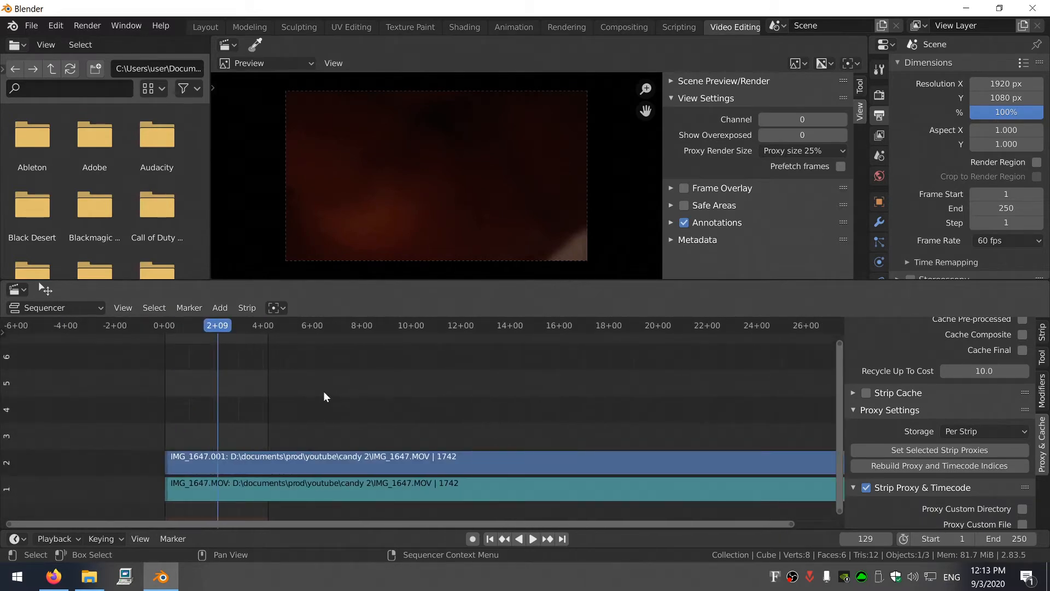
pyautogui.scroll(-1, 323, 392)
pyautogui.moveTo(1013, 538); pyautogui.dragTo(1045, 538)
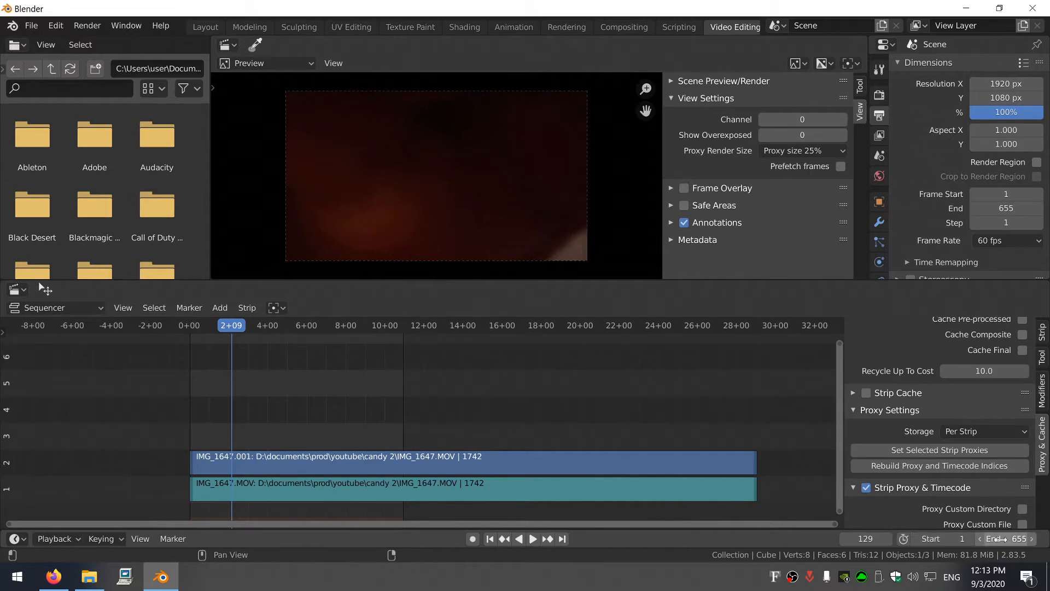
# Play to frame 527 and split the video and sound strips there
pyautogui.moveTo(463, 324)
pyautogui.mouseDown()
pyautogui.moveTo(549, 331)
pyautogui.moveTo(398, 330)
pyautogui.moveTo(444, 330)
pyautogui.mouseUp()
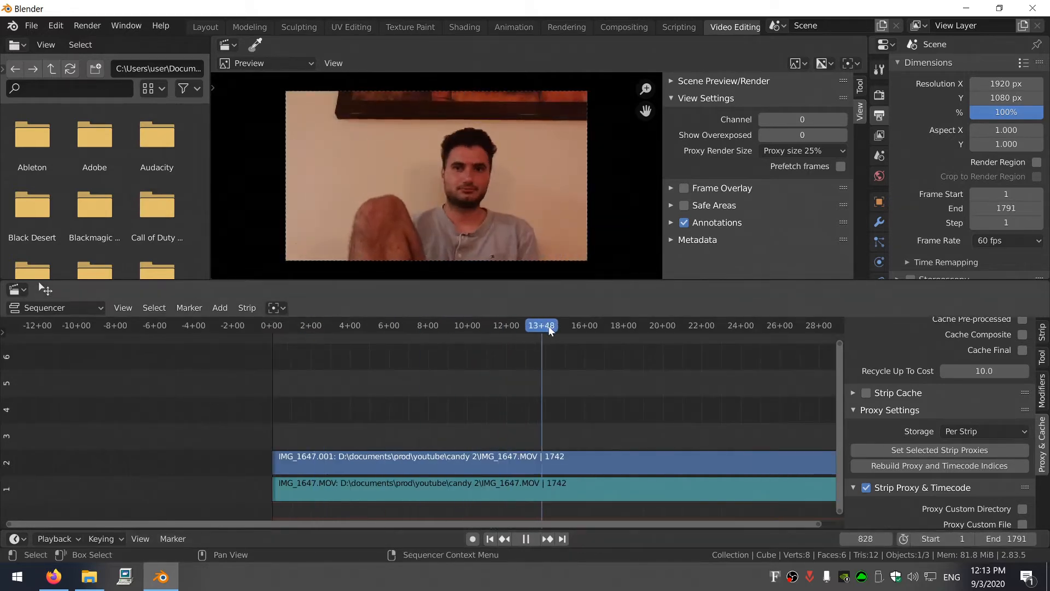
pyautogui.press('space')
pyautogui.moveTo(335, 382); pyautogui.dragTo(508, 509)
pyautogui.press('k')
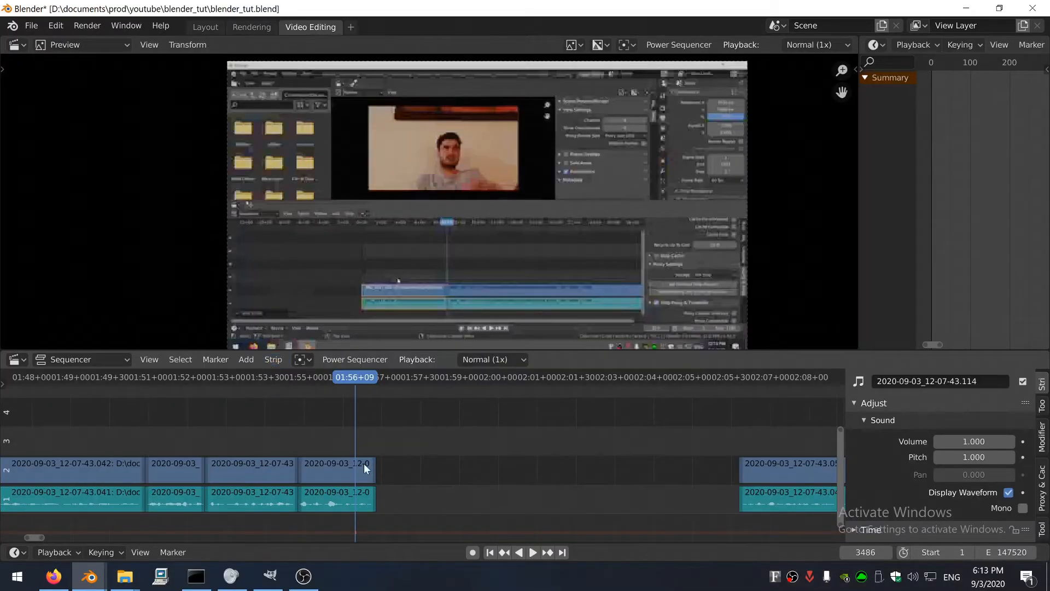
# In the blender_tut.blend project, split the last video and sound strips before the gap at 01:55+26
pyautogui.scroll(10, 405, 451)
pyautogui.moveTo(406, 451); pyautogui.dragTo(659, 430, button='middle')
pyautogui.keyDown('shift'); pyautogui.rightClick(400, 416); pyautogui.keyUp('shift')
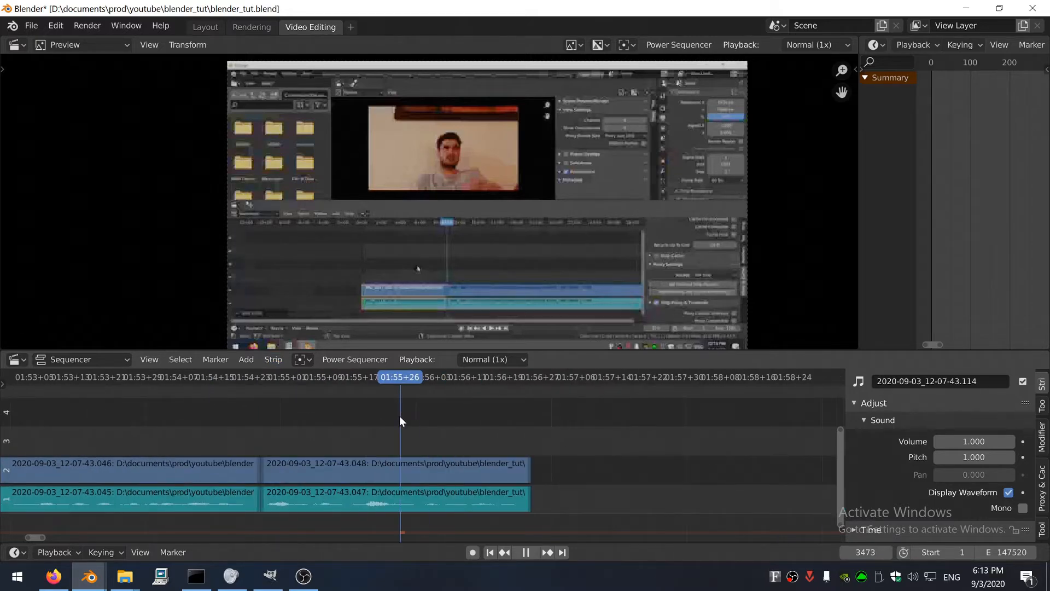
pyautogui.moveTo(339, 408); pyautogui.dragTo(740, 468)
pyautogui.press('k')
# Slide the split-off strips further along the timeline, play across the cut, and undo the move
pyautogui.moveTo(396, 472); pyautogui.dragTo(662, 471)
pyautogui.press('space')
pyautogui.keyDown('shift'); pyautogui.rightClick(445, 432); pyautogui.keyUp('shift')
pyautogui.keyDown('shift'); pyautogui.rightClick(463, 432); pyautogui.keyUp('shift')
pyautogui.press('space')
pyautogui.hotkey('ctrl', 'z')
pyautogui.hotkey('ctrl', 'z')
pyautogui.hotkey('ctrl', 'z')
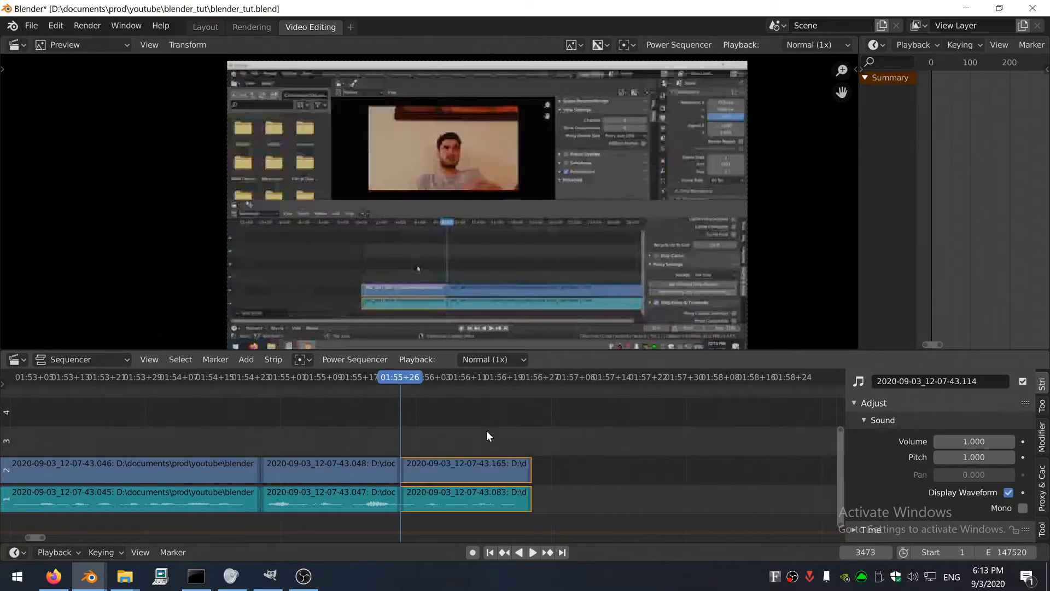
# Try a Hold Split at 01:55+26 and slide the split-off strips away to compare it with a normal split
pyautogui.press('k')
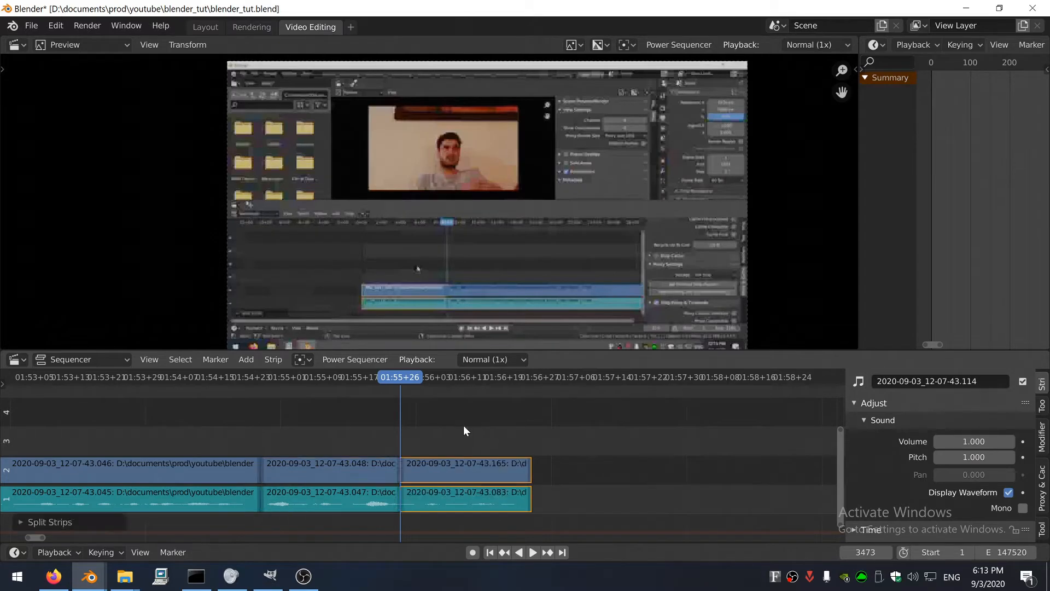
pyautogui.click(273, 361)
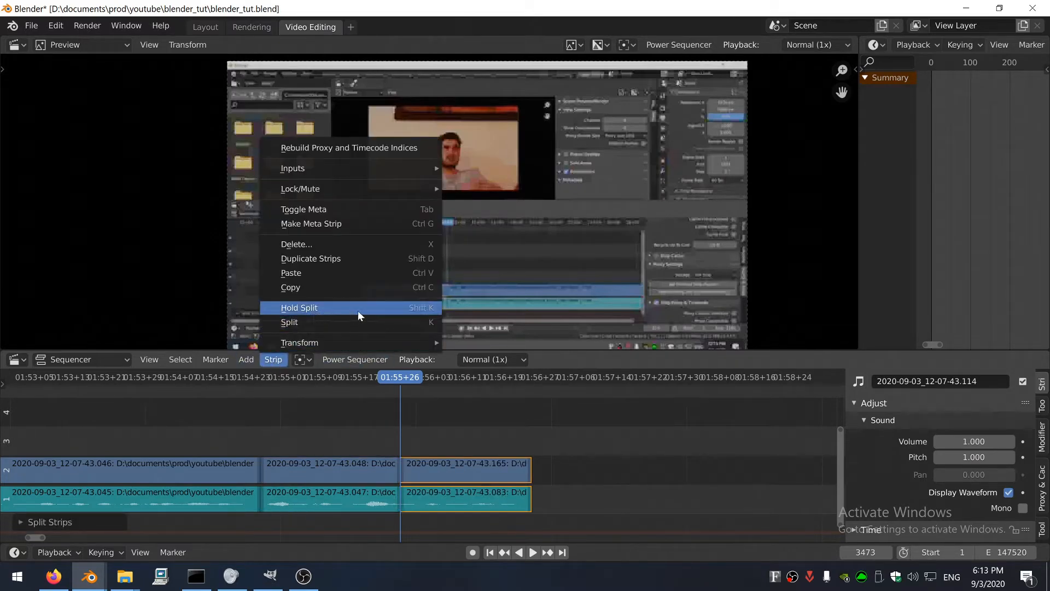
pyautogui.moveTo(398, 474); pyautogui.dragTo(616, 473)
pyautogui.click(446, 421)
pyautogui.press('space')
pyautogui.press('Escape')
# Undo the demonstration splits and strip moves
pyautogui.hotkey('ctrl', 'z')
pyautogui.hotkey('ctrl', 'z')
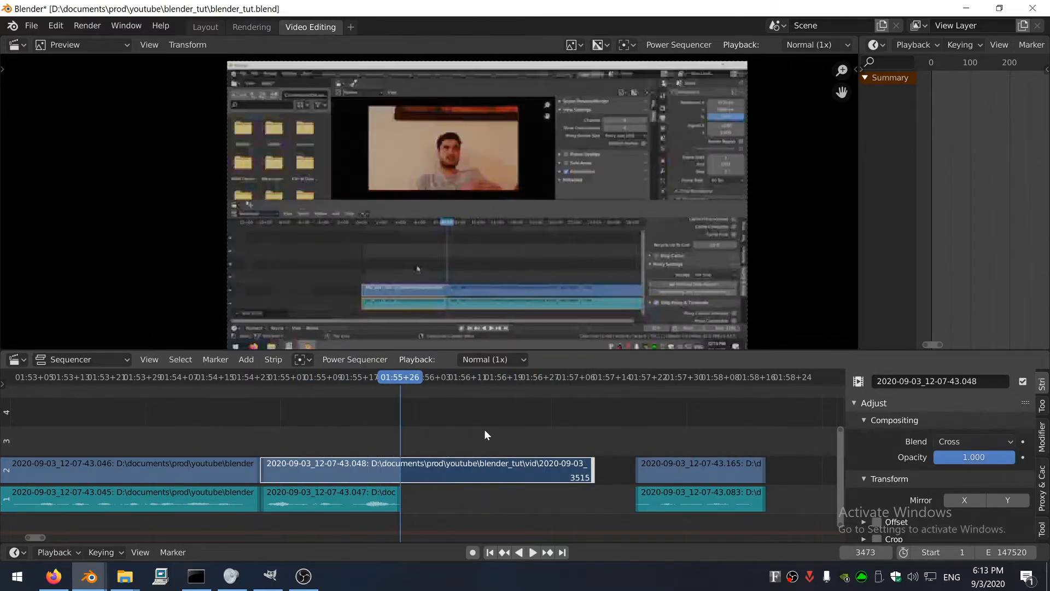
pyautogui.hotkey('ctrl', 'z')
pyautogui.hotkey('ctrl', 'z')
pyautogui.hotkey('ctrl', 'z')
pyautogui.hotkey('ctrl', 'z')
pyautogui.hotkey('ctrl', 'z')
pyautogui.hotkey('ctrl', 'z')
# Back in the IMG_1647 project, delete the video and sound strips before frame 527
pyautogui.scroll(5, 511, 440)
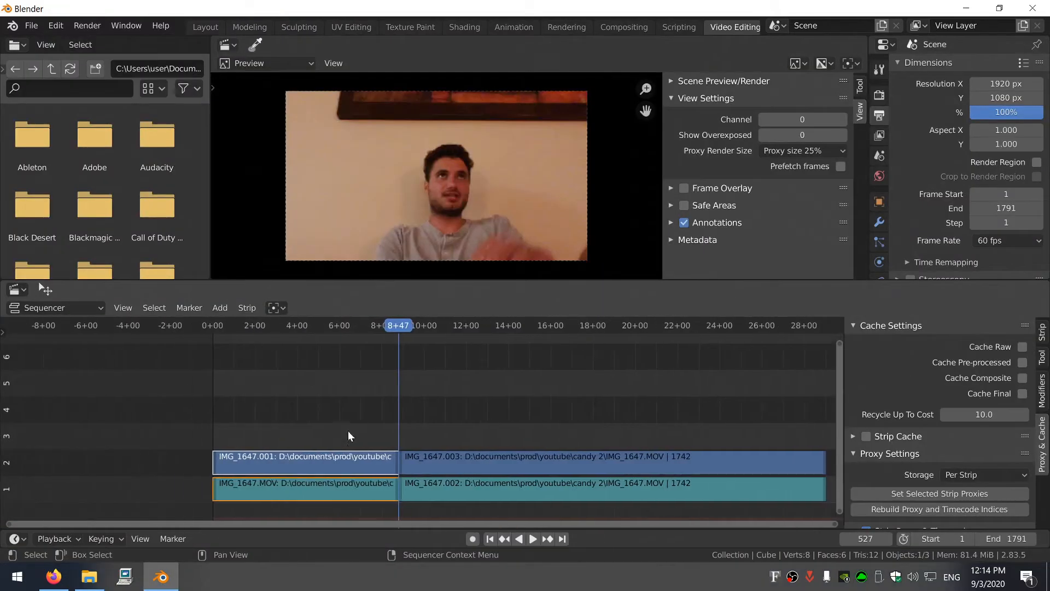
pyautogui.press('x')
pyautogui.click(347, 434)
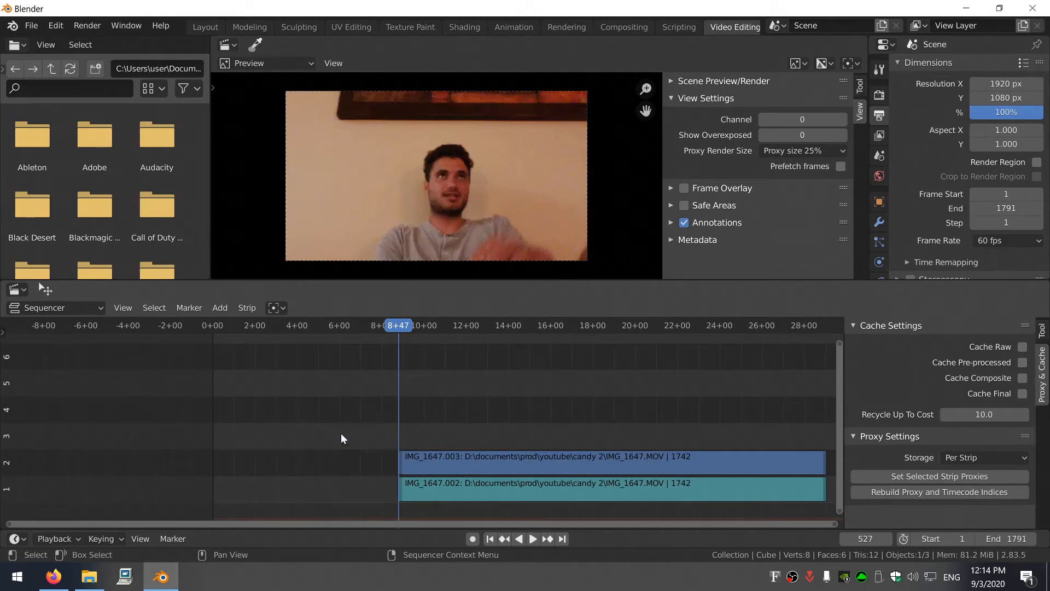
# Move the separated later video and sound strips back against the end of the first pair, closing the gap
pyautogui.keyDown('ctrl'); pyautogui.scroll(3, 346, 448); pyautogui.keyUp('ctrl')
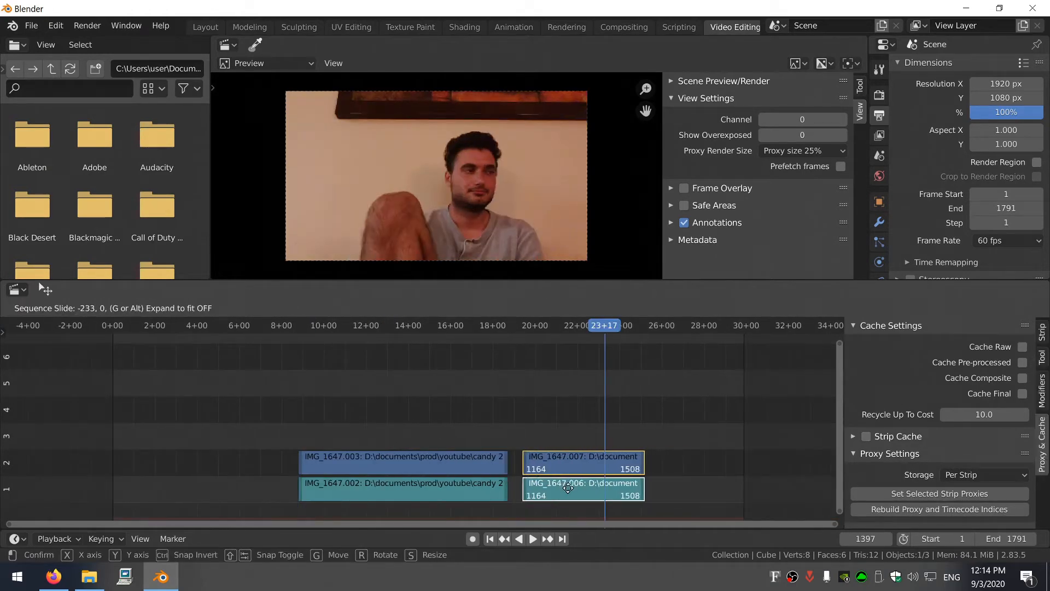
pyautogui.moveTo(581, 444); pyautogui.dragTo(599, 495)
pyautogui.press('g')
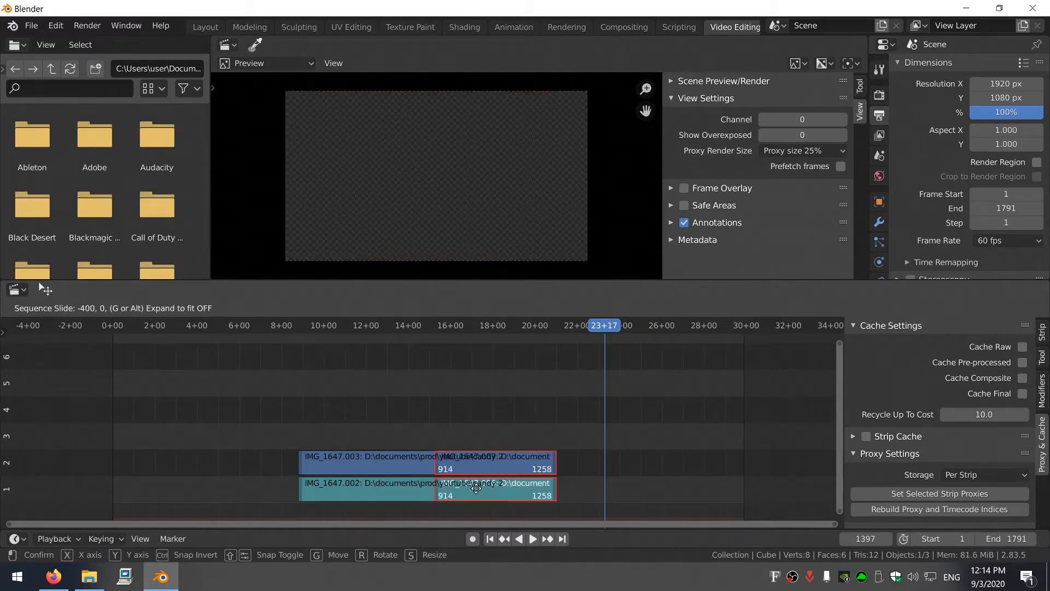
pyautogui.click(530, 409)
pyautogui.click(508, 444)
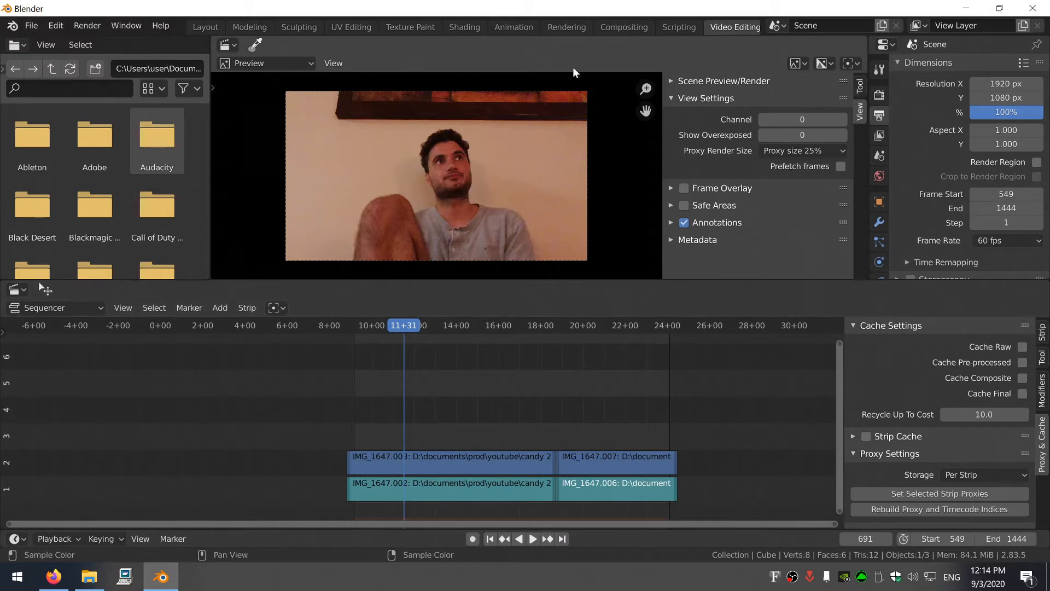
# In the Rendering workspace's output properties, set the file format to FFmpeg video and the container to MPEG-4
pyautogui.click(565, 28)
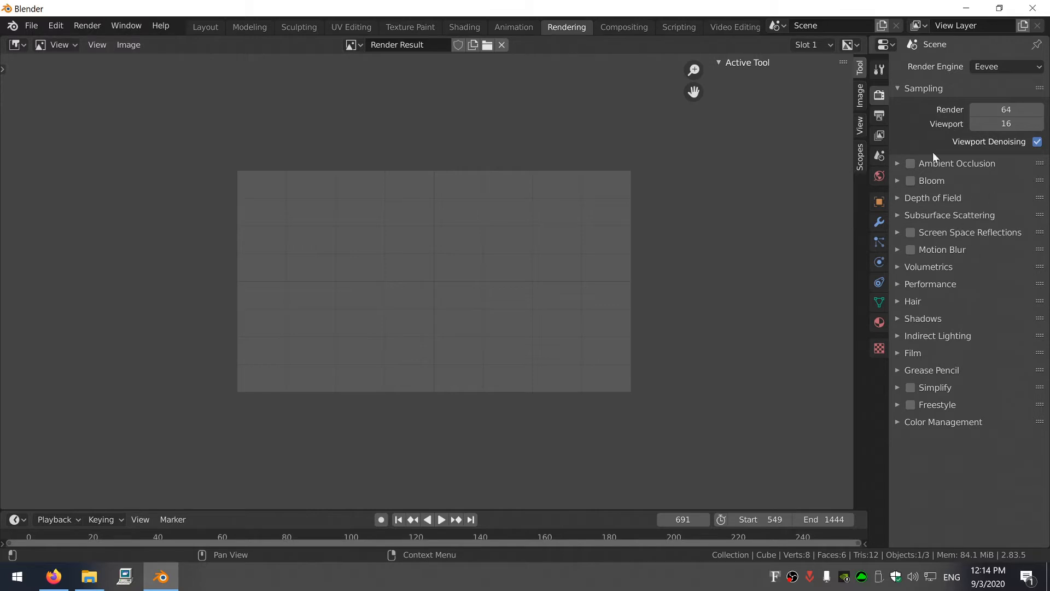
pyautogui.click(879, 116)
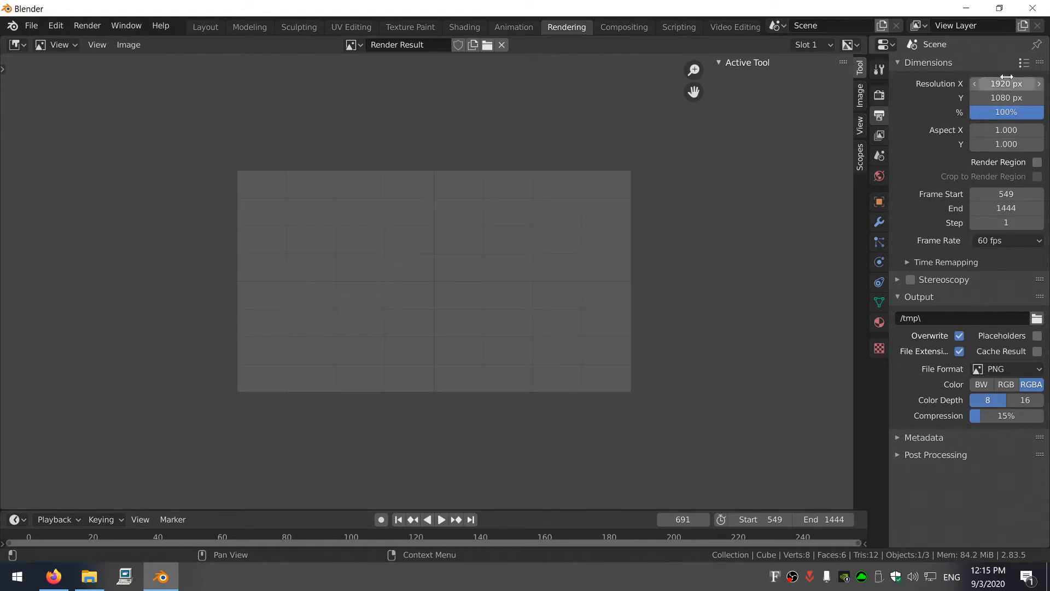
pyautogui.click(991, 369)
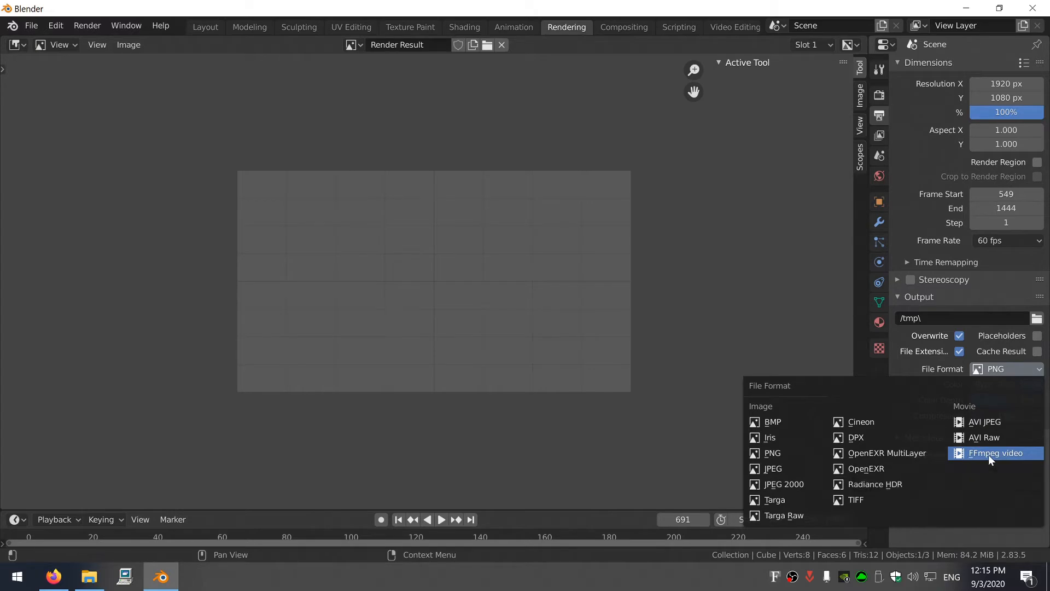
pyautogui.click(989, 455)
pyautogui.scroll(-2, 928, 372)
pyautogui.scroll(-1, 931, 370)
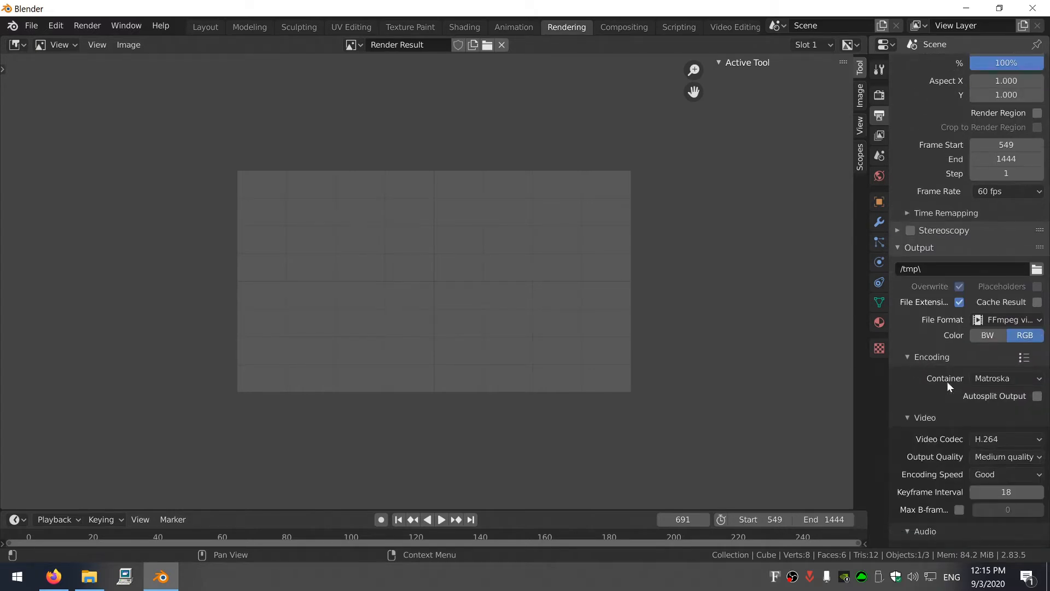
pyautogui.click(993, 379)
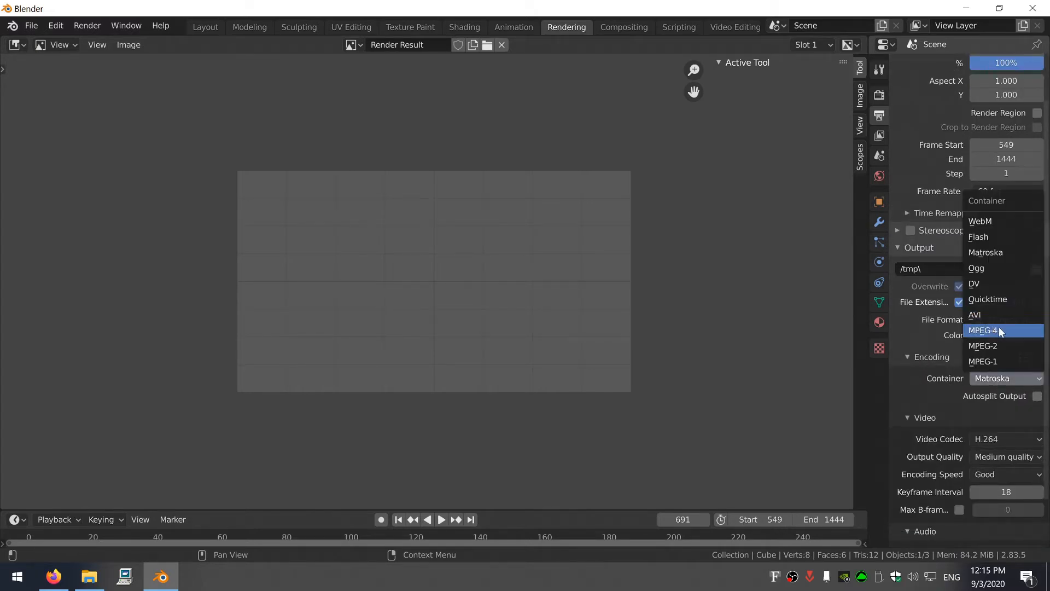
pyautogui.click(985, 330)
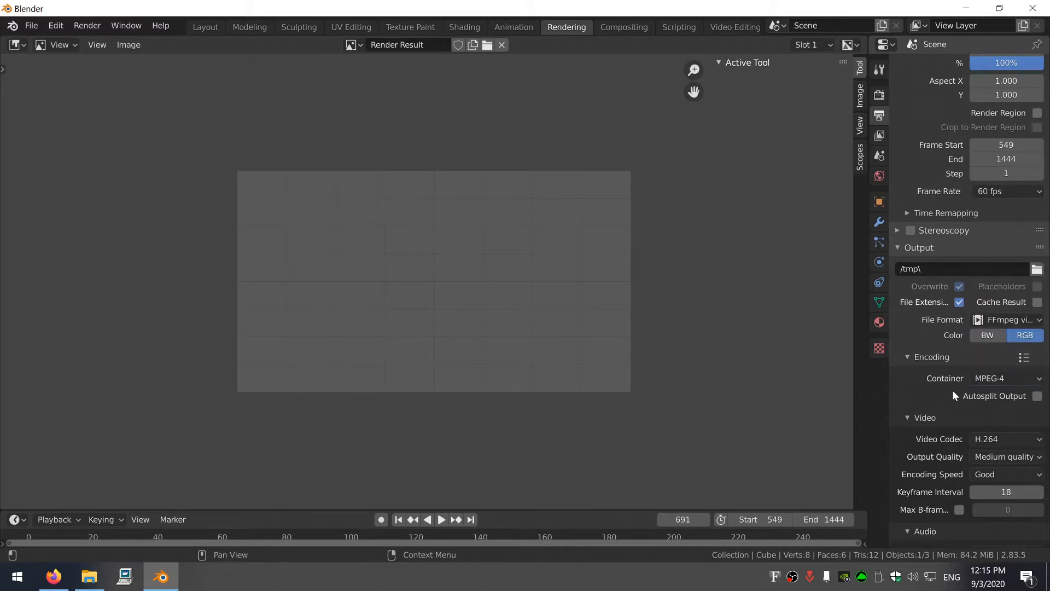
# Set the H.264 video's output quality to Perceptually lossless and its encoding speed to Realtime
pyautogui.scroll(-3, 966, 316)
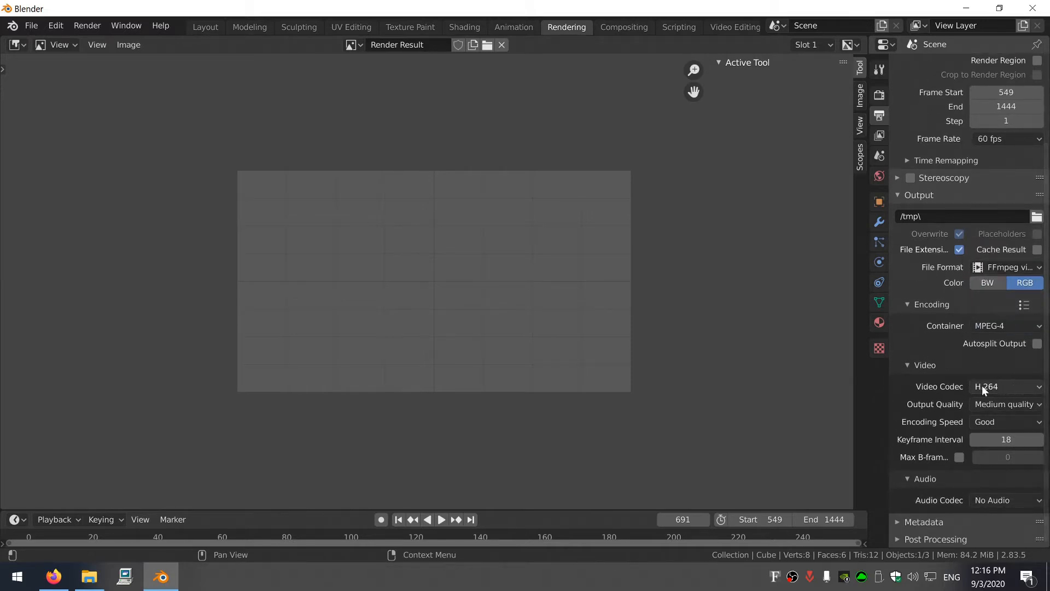
pyautogui.click(994, 405)
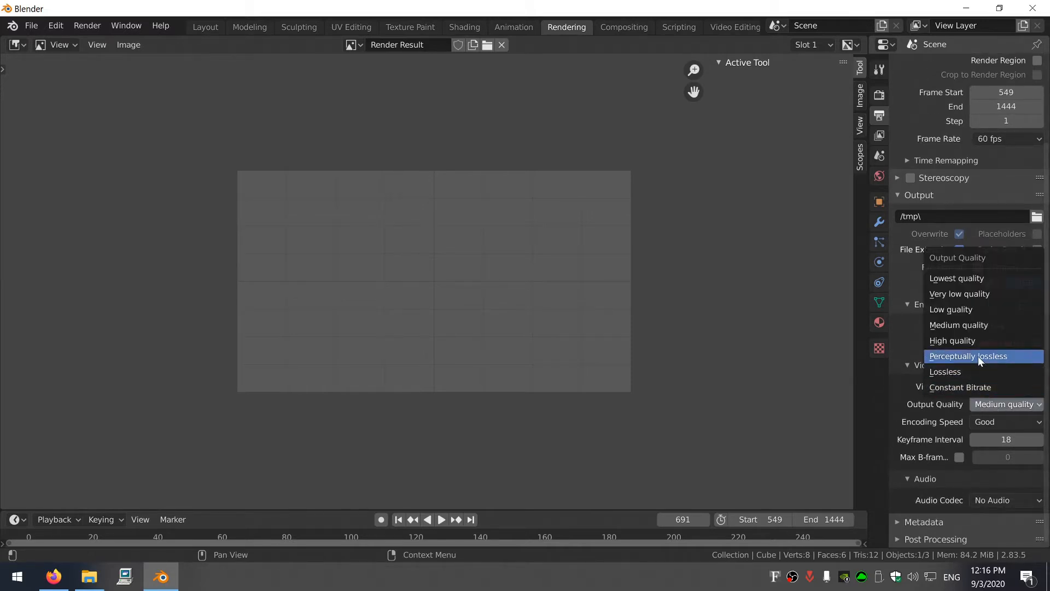
pyautogui.click(978, 356)
pyautogui.click(995, 405)
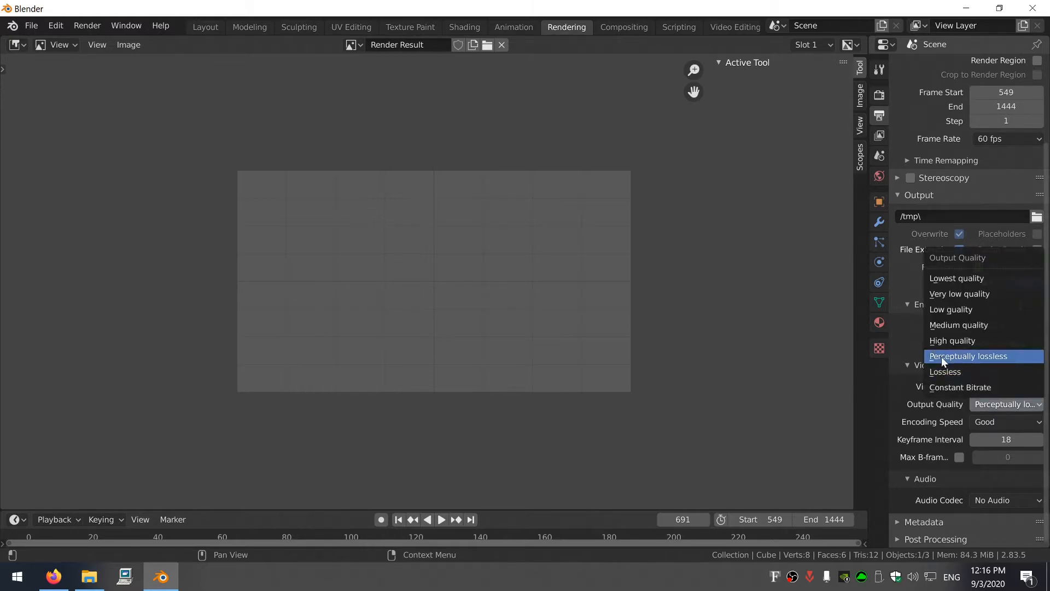
pyautogui.click(972, 356)
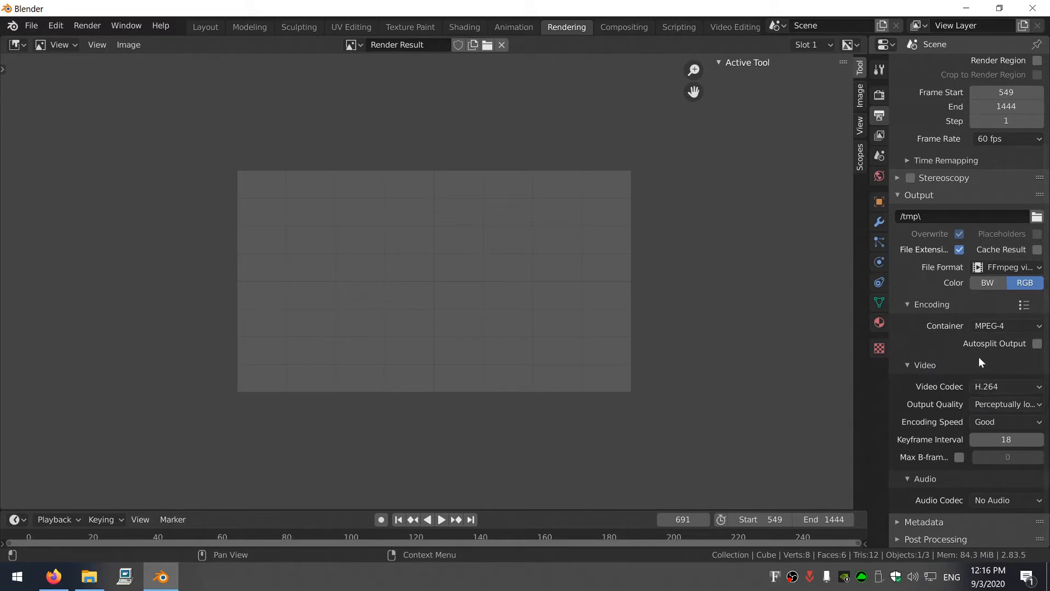
pyautogui.click(981, 422)
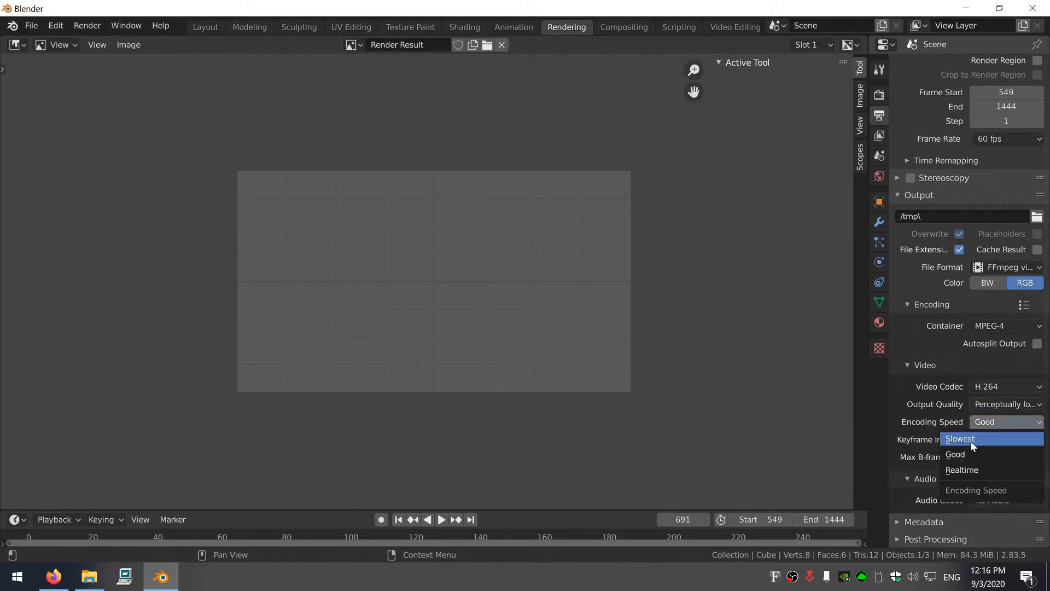
pyautogui.click(970, 470)
# Set the audio codec of the output to AAC
pyautogui.click(985, 500)
pyautogui.click(980, 468)
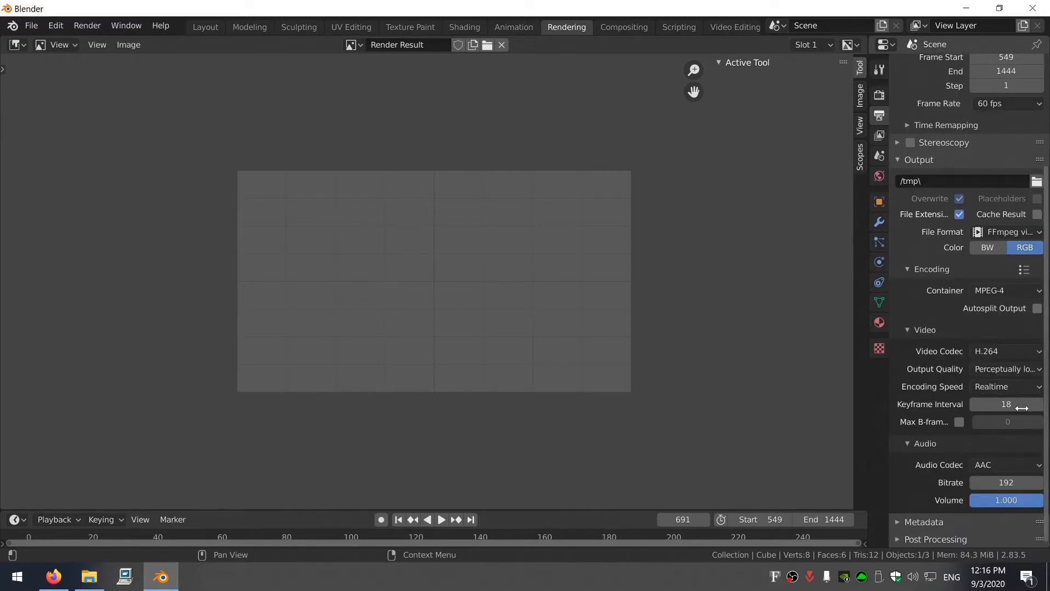
pyautogui.scroll(3, 918, 411)
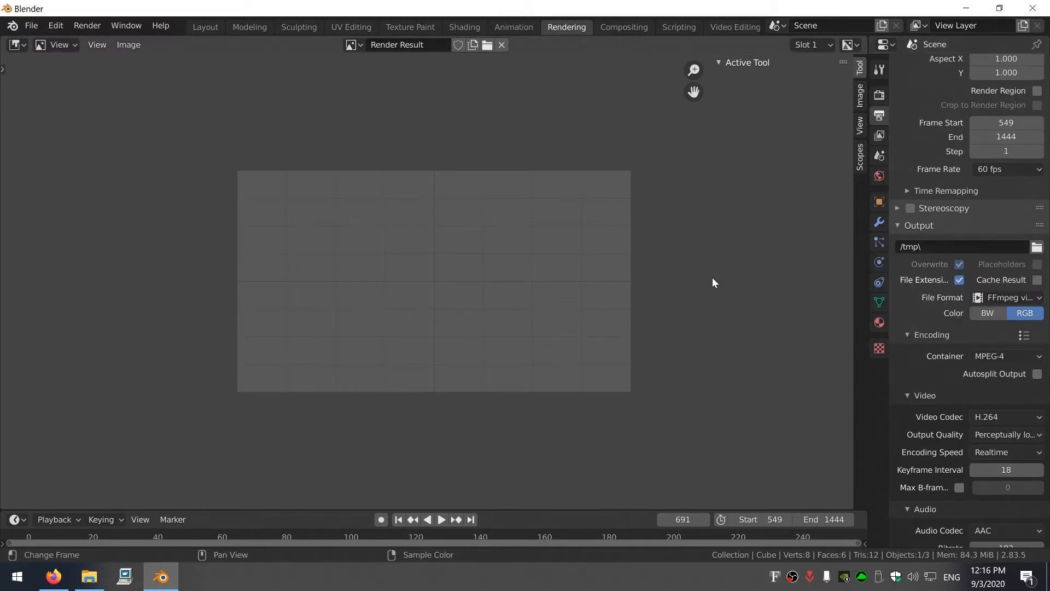
# Save the project as test in the D:\documents\prod\youtube\candy 2\test folder
pyautogui.hotkey('ctrl', 's')
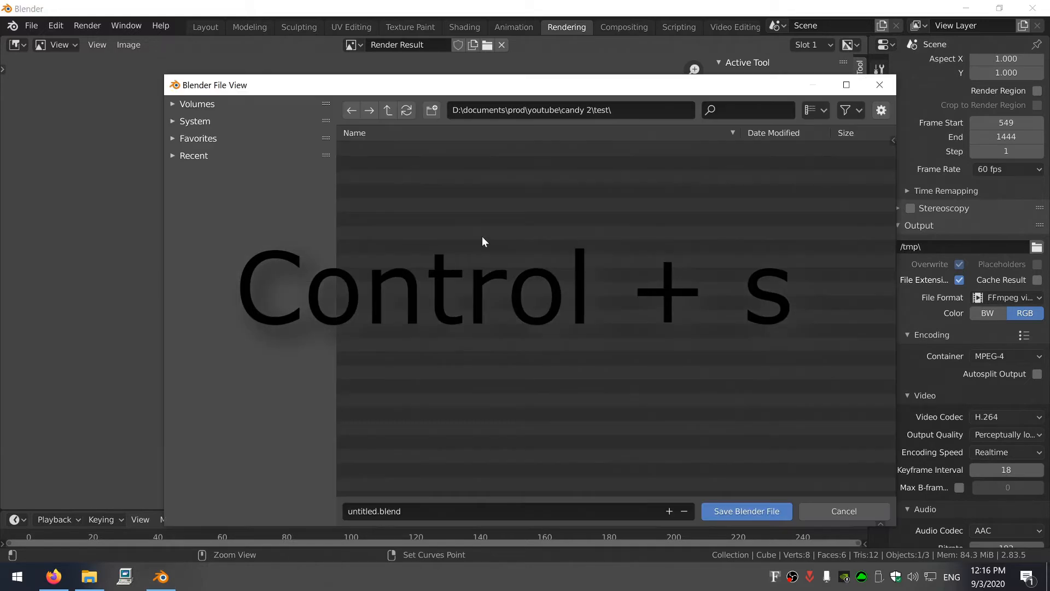
pyautogui.click(421, 511)
pyautogui.write('test')
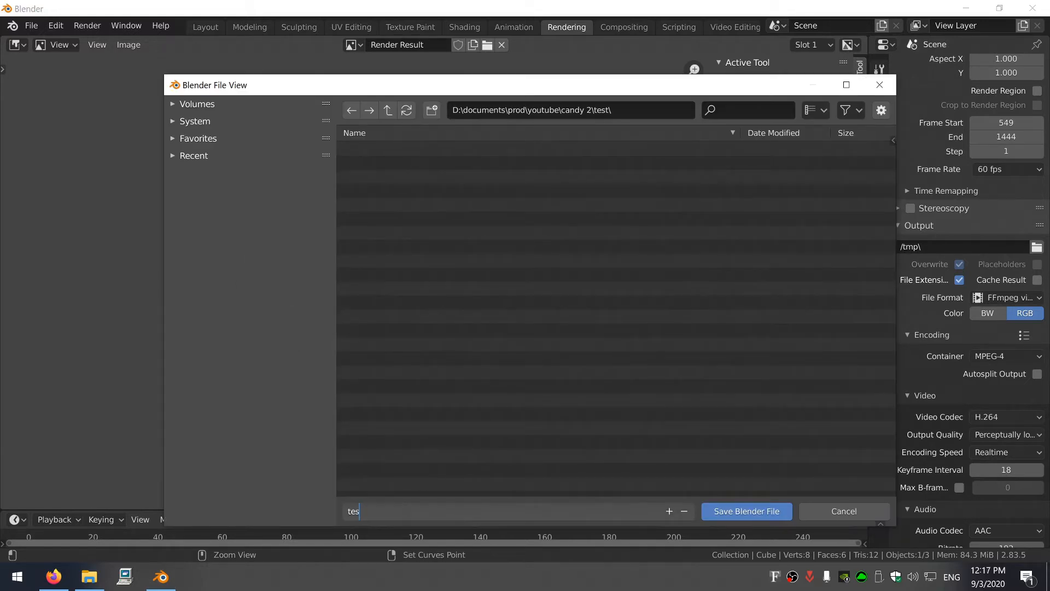
pyautogui.press('Return')
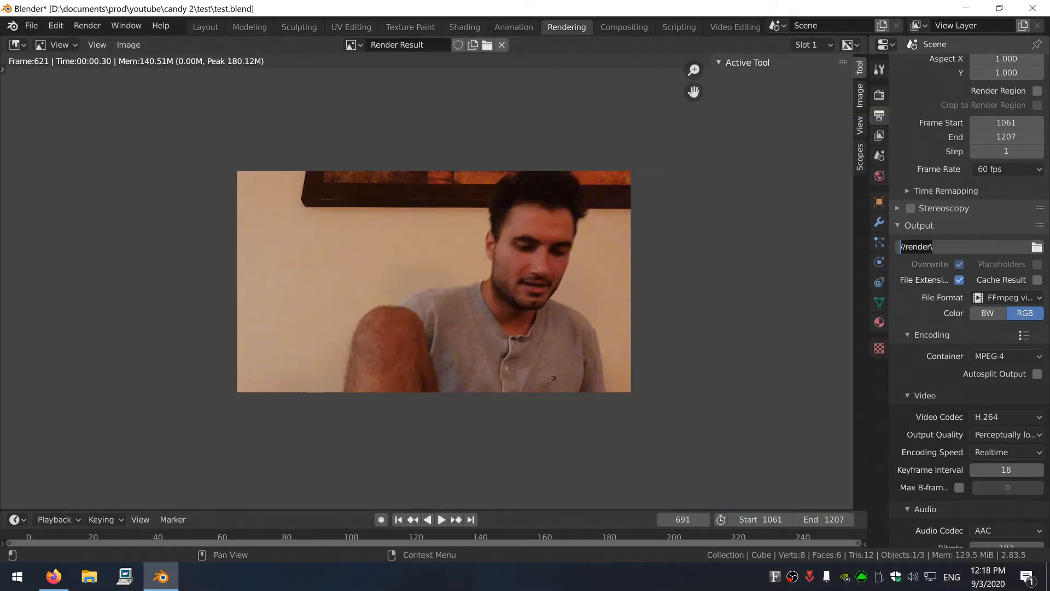
# Set the output path to //render\ and start rendering the animation
pyautogui.write('//render')
pyautogui.press('Return')
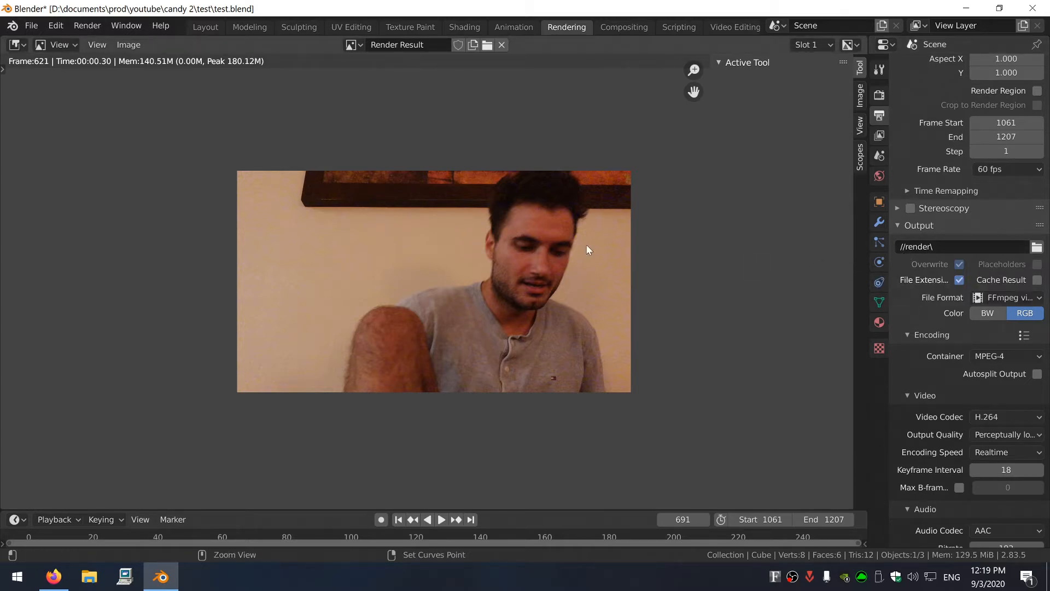
pyautogui.click(91, 30)
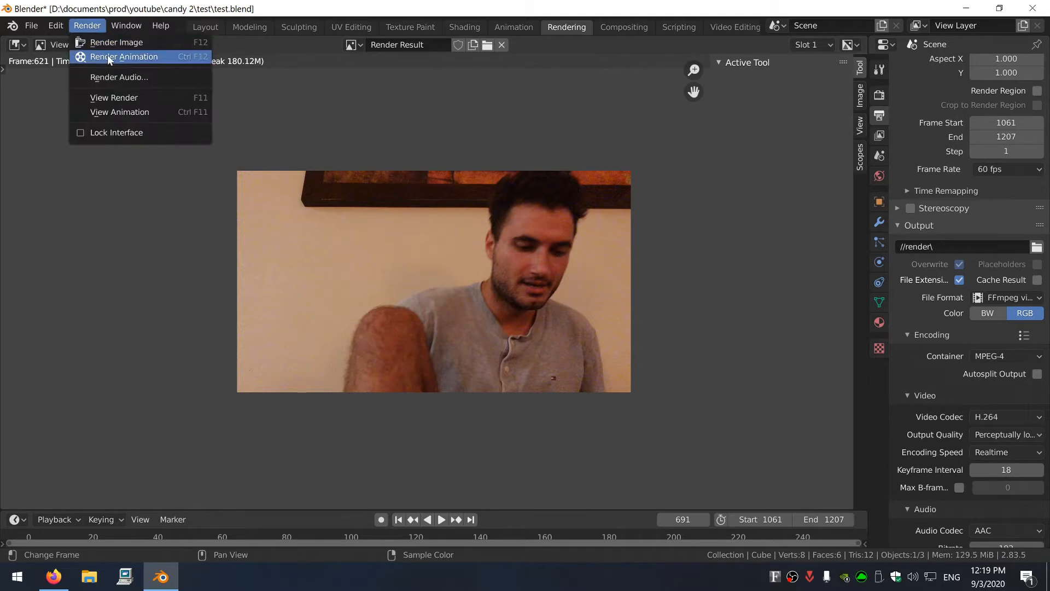
pyautogui.click(146, 59)
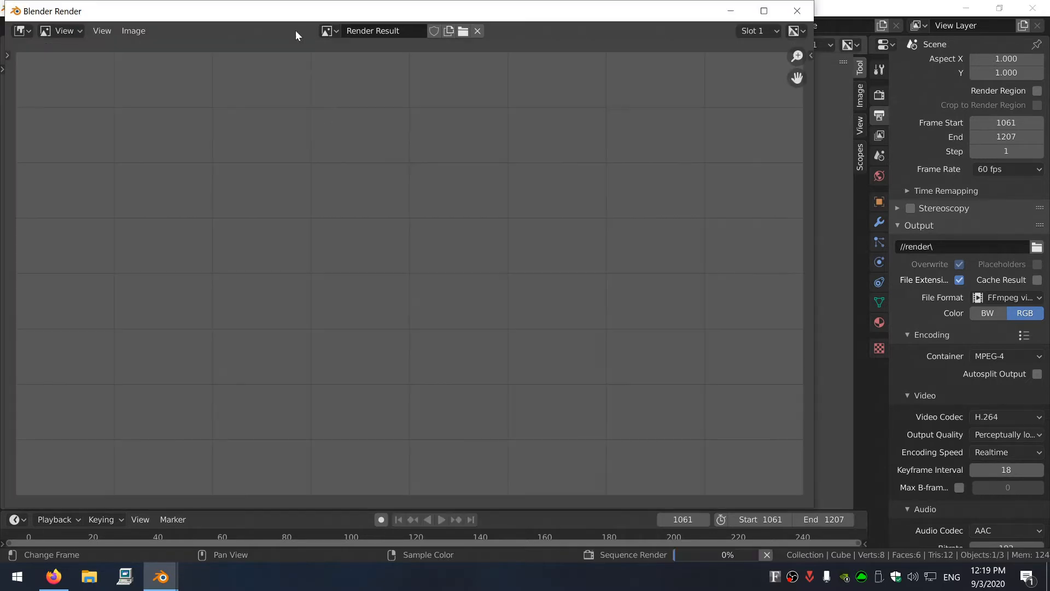
# Switch to File Explorer, check the render folder inside test for the output video, and return to Blender
pyautogui.hotkey('alt', 'Tab')
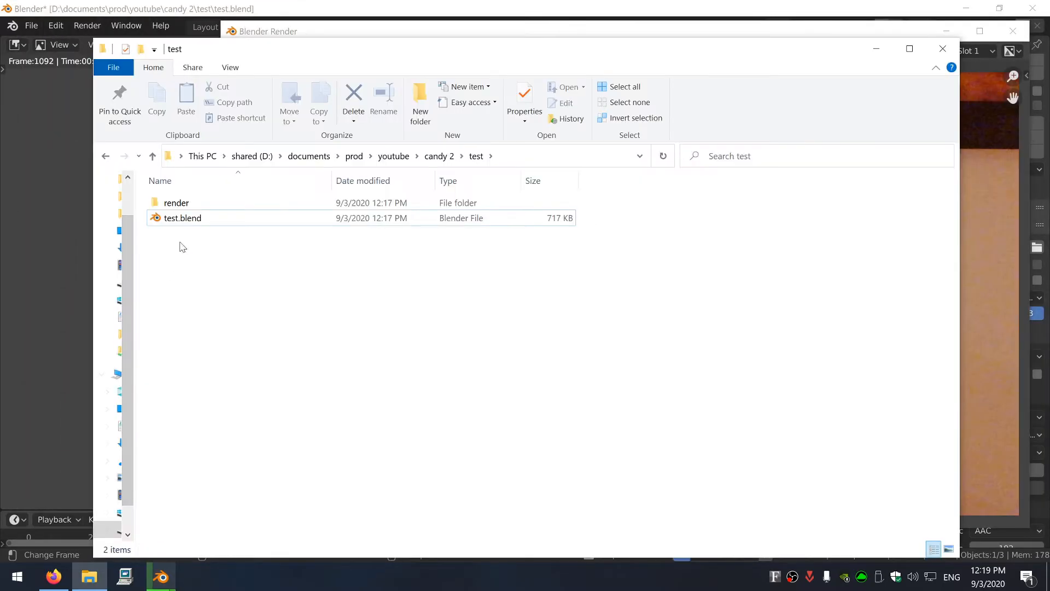
pyautogui.doubleClick(206, 204)
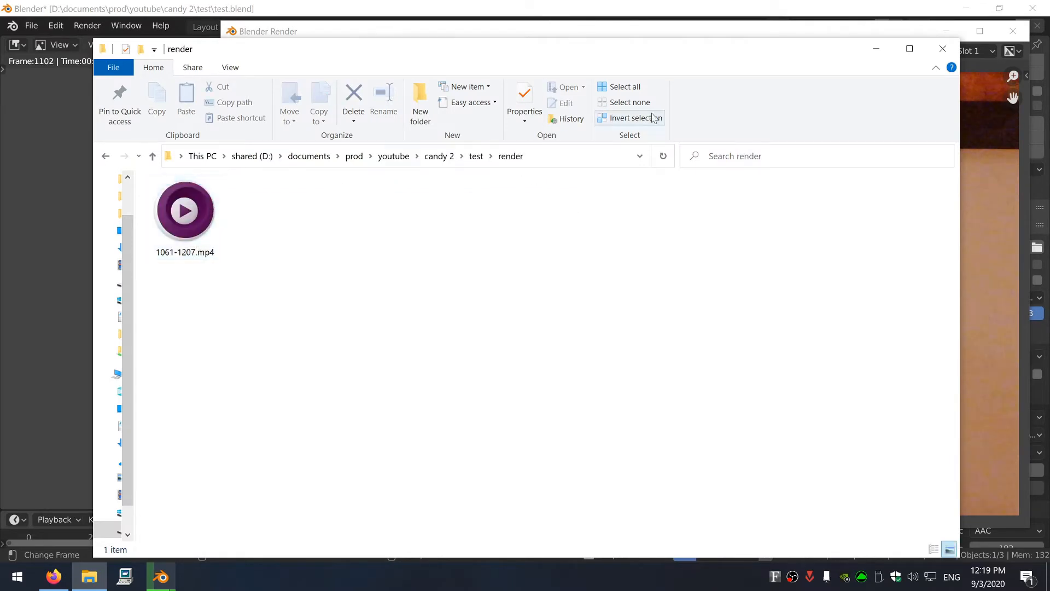
pyautogui.hotkey('alt', 'Tab')
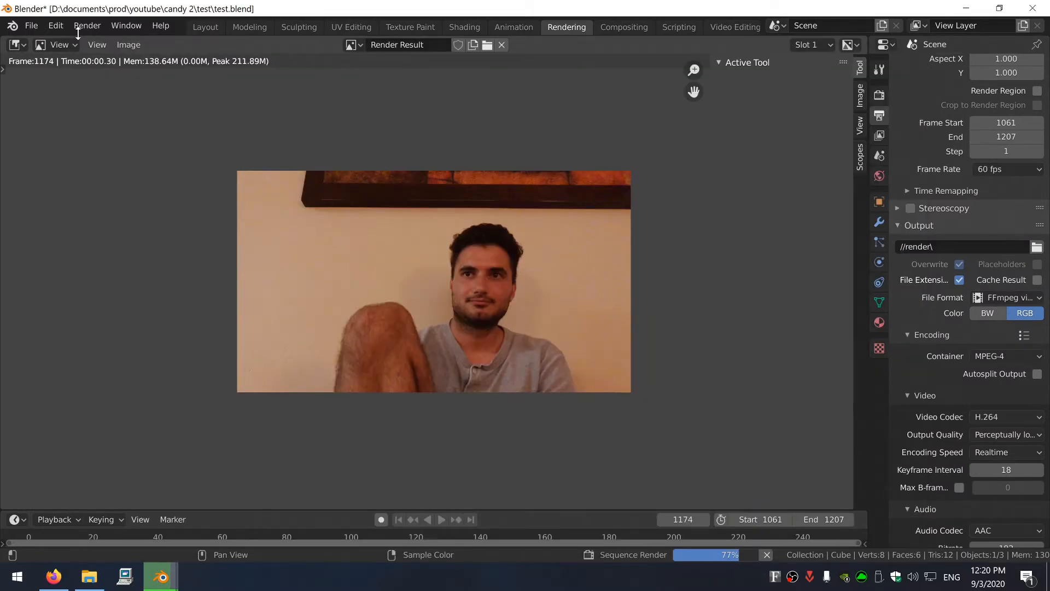
# Try rendering a single image while the animation is still rendering, and return to the main window
pyautogui.click(85, 26)
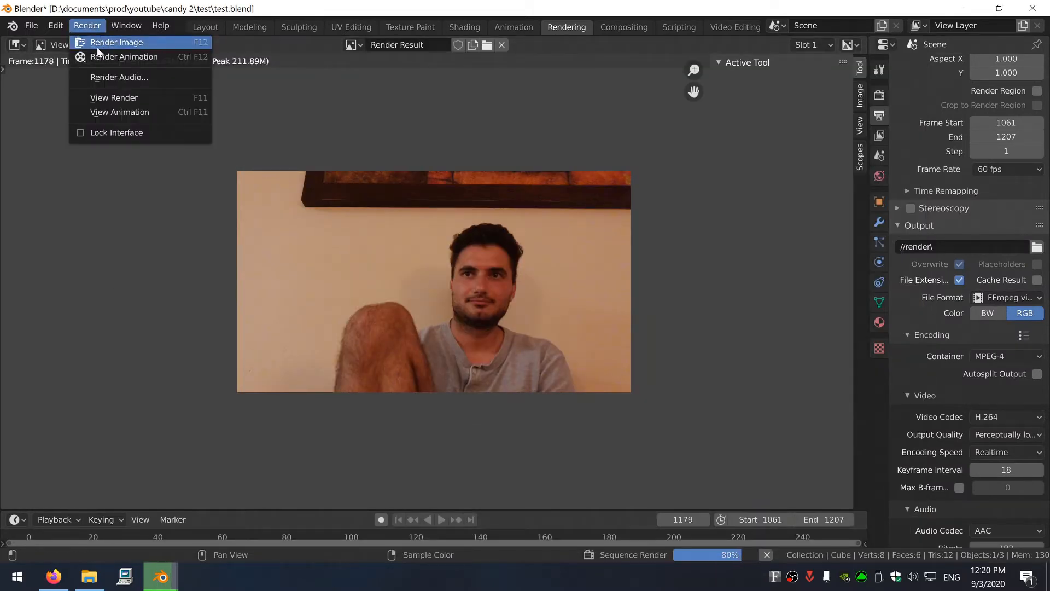
pyautogui.click(137, 44)
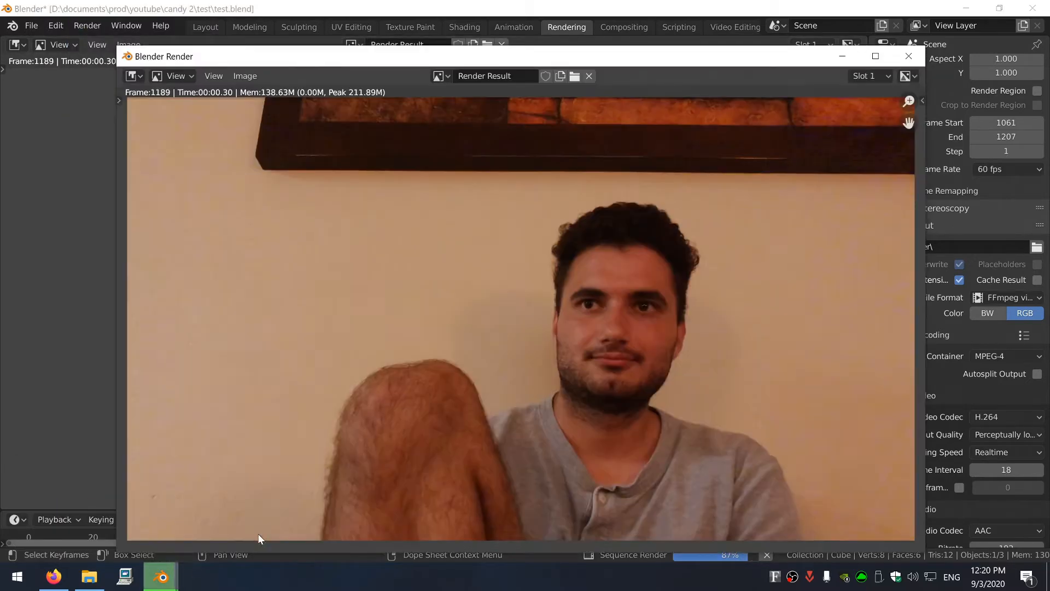
pyautogui.click(231, 44)
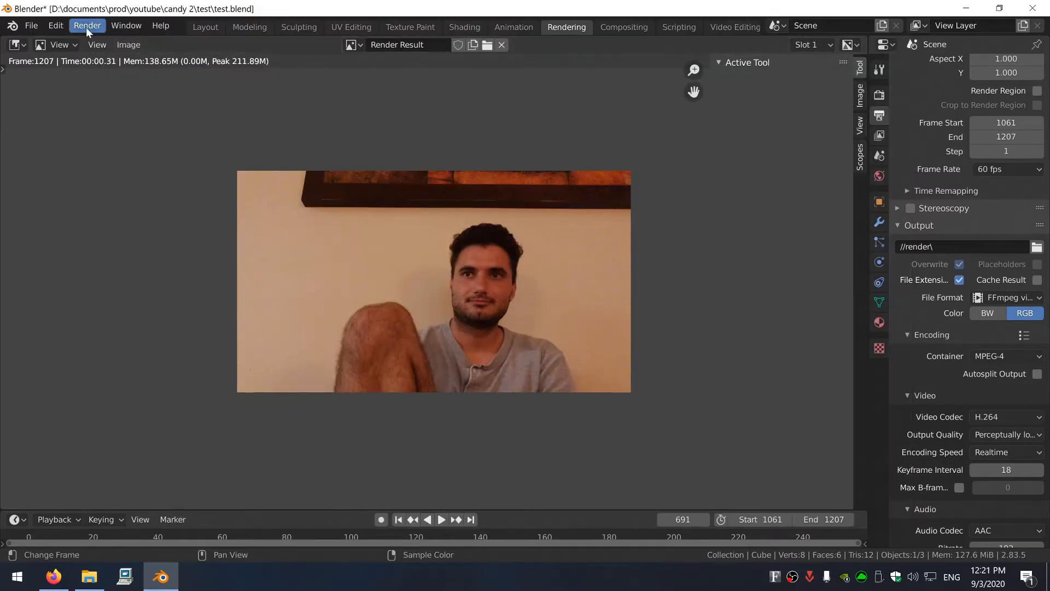
# Play back the rendered animation and close the player window
pyautogui.click(86, 26)
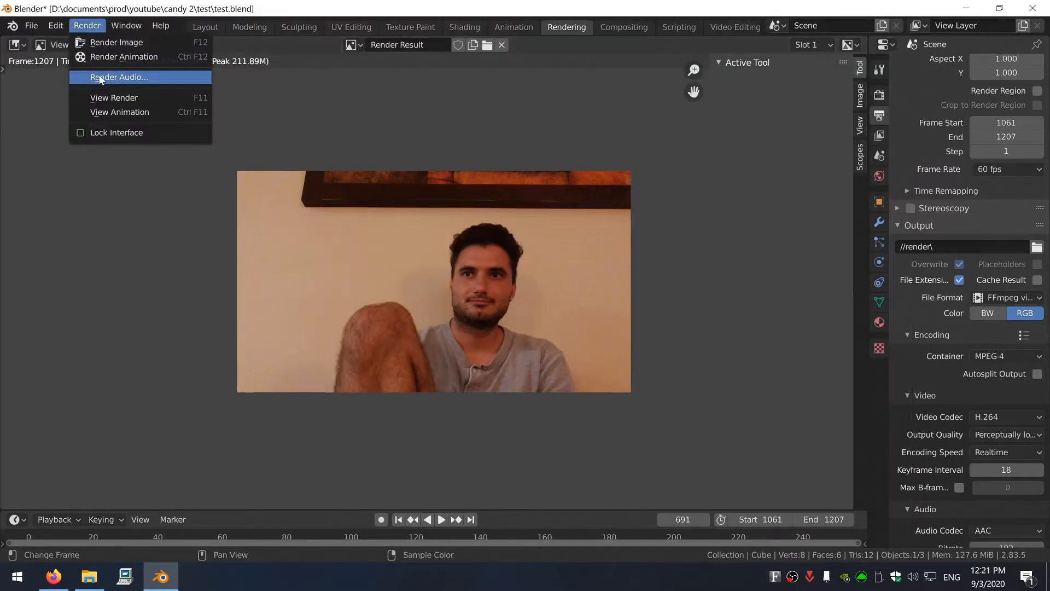
pyautogui.click(149, 115)
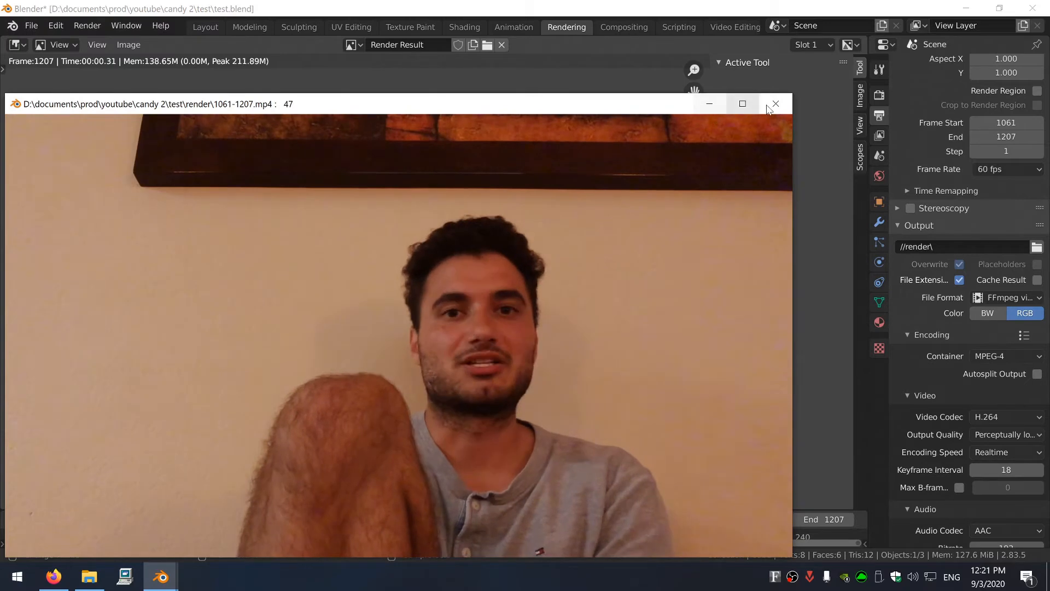
pyautogui.click(766, 106)
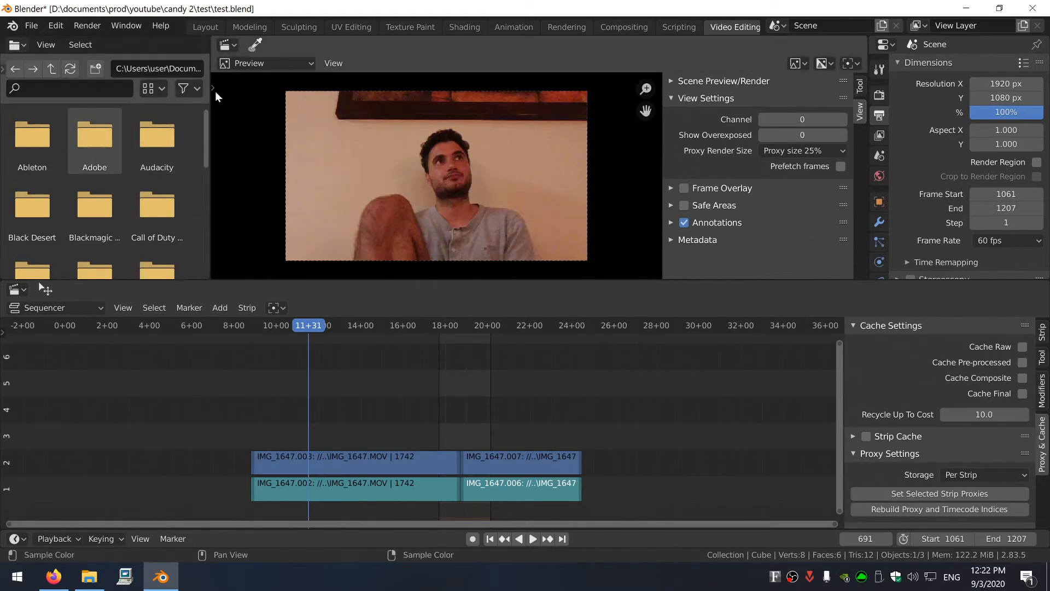
# Try the 3D Viewport in the Video Editing workspace's preview area, and change the area back to the Video Sequencer
pyautogui.click(228, 46)
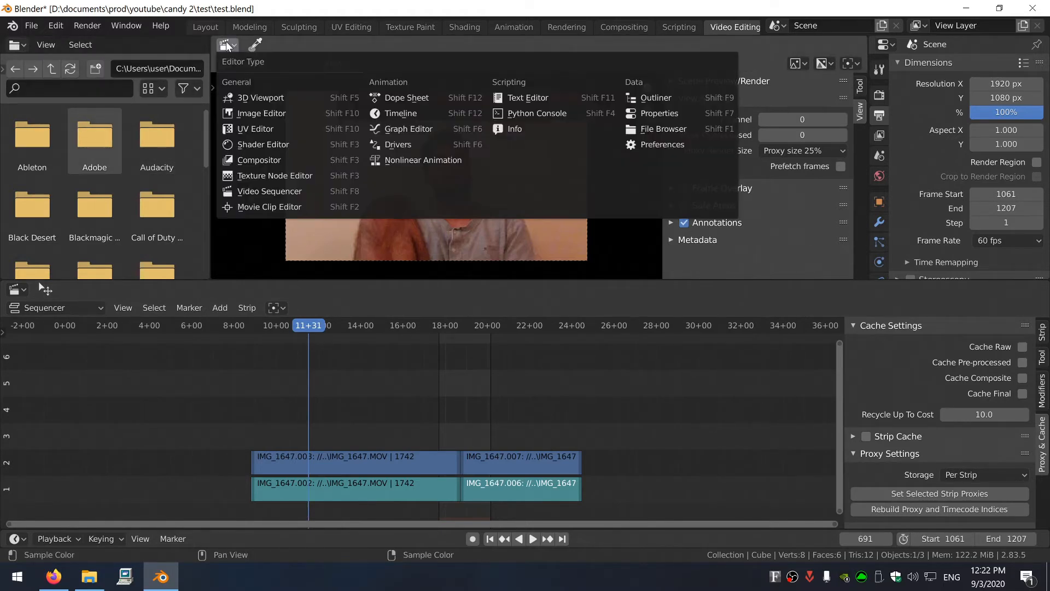
pyautogui.click(296, 98)
pyautogui.moveTo(339, 137); pyautogui.dragTo(310, 107, button='middle')
pyautogui.click(227, 45)
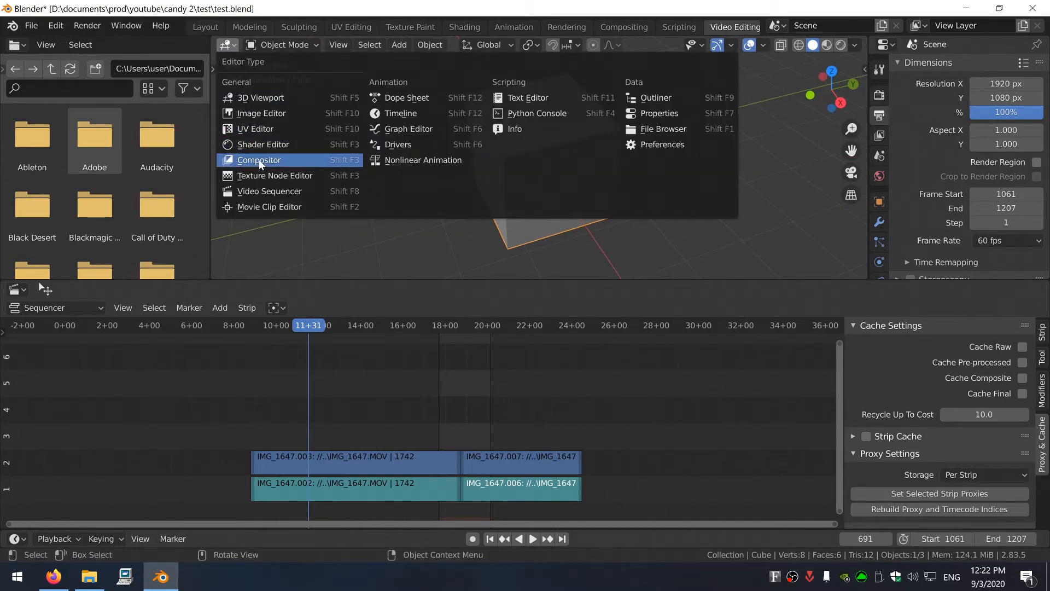
pyautogui.click(281, 191)
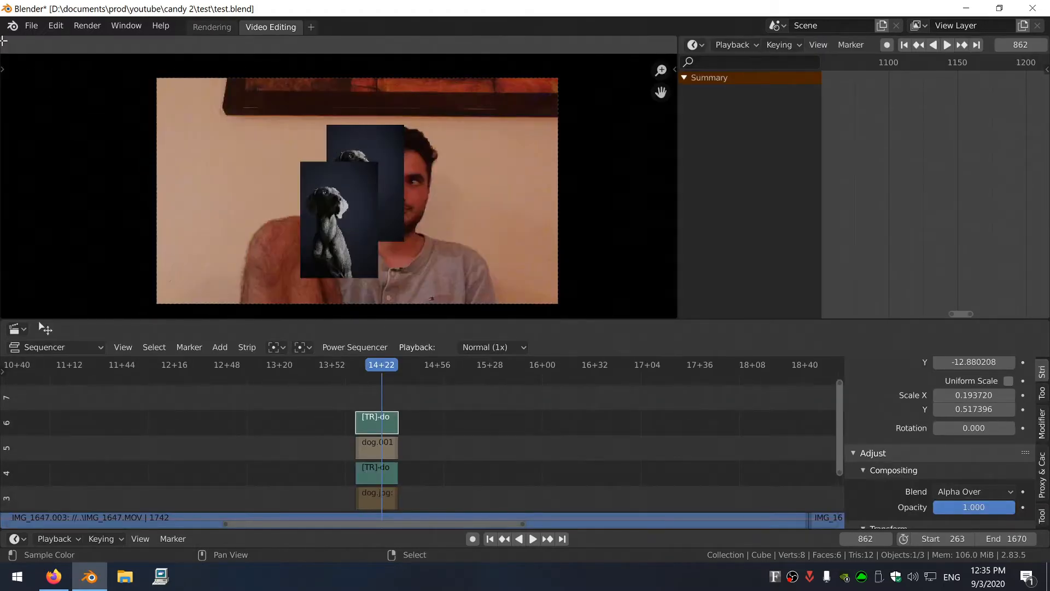
# Remove the file browser area by joining the preview area over it
pyautogui.moveTo(3, 40); pyautogui.dragTo(198, 43)
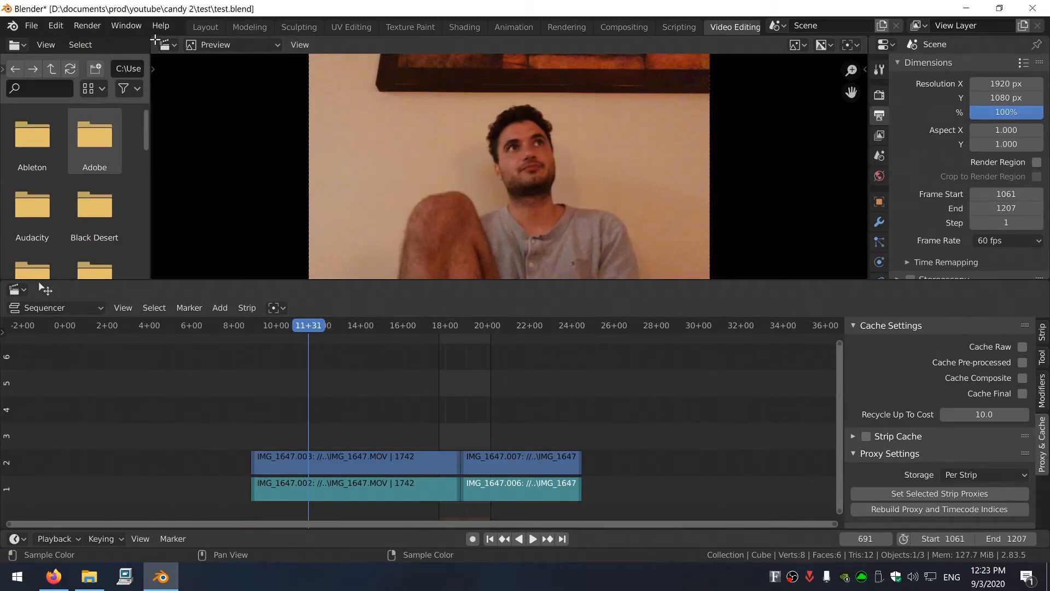
pyautogui.moveTo(154, 39); pyautogui.dragTo(84, 102)
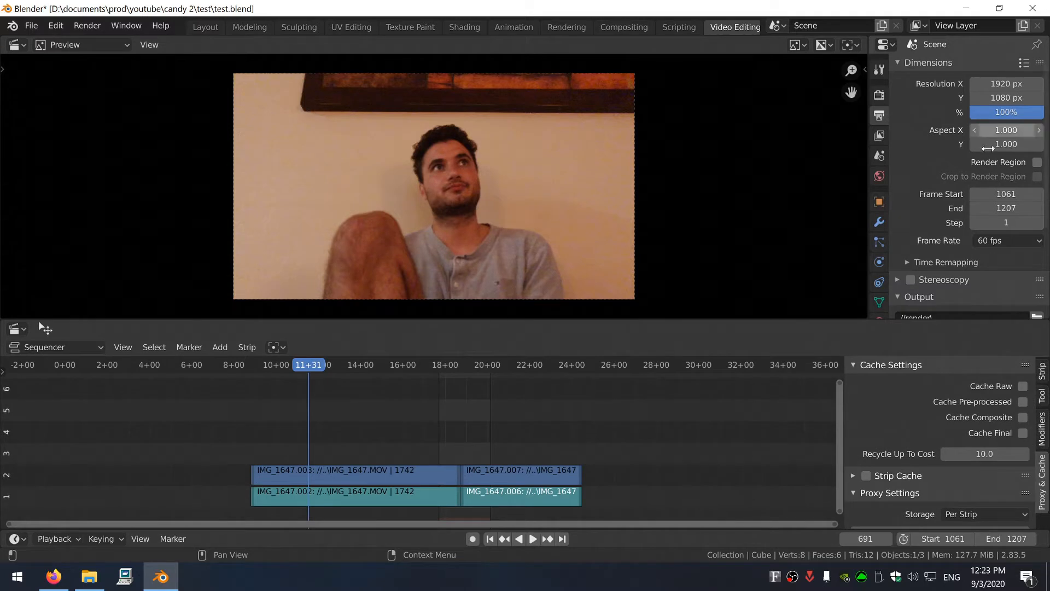
# Change the Properties area beside the preview to a Timeline and widen it
pyautogui.click(884, 46)
pyautogui.click(591, 114)
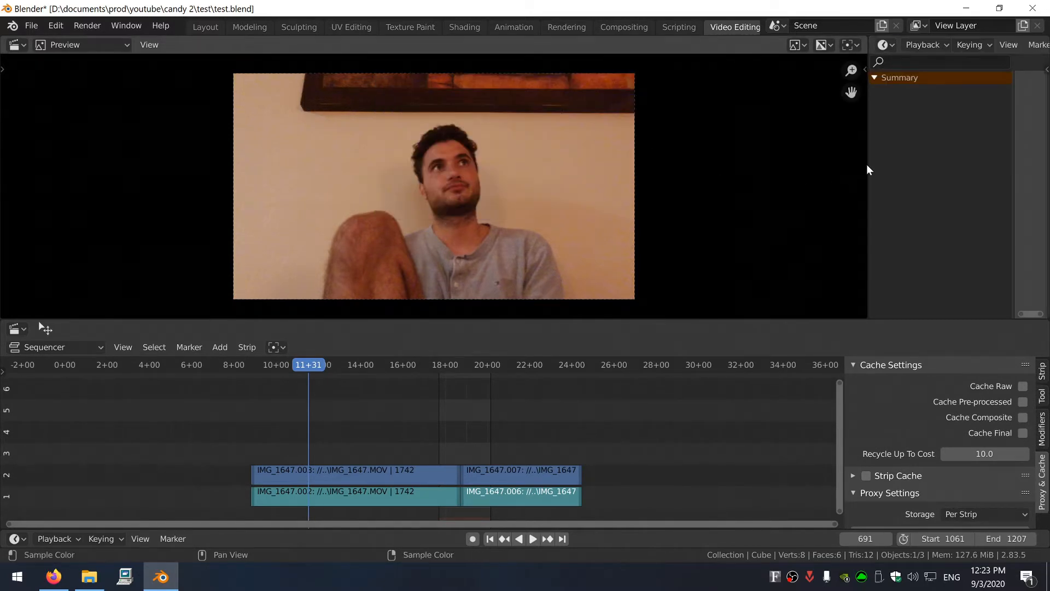
pyautogui.moveTo(867, 167); pyautogui.dragTo(679, 175)
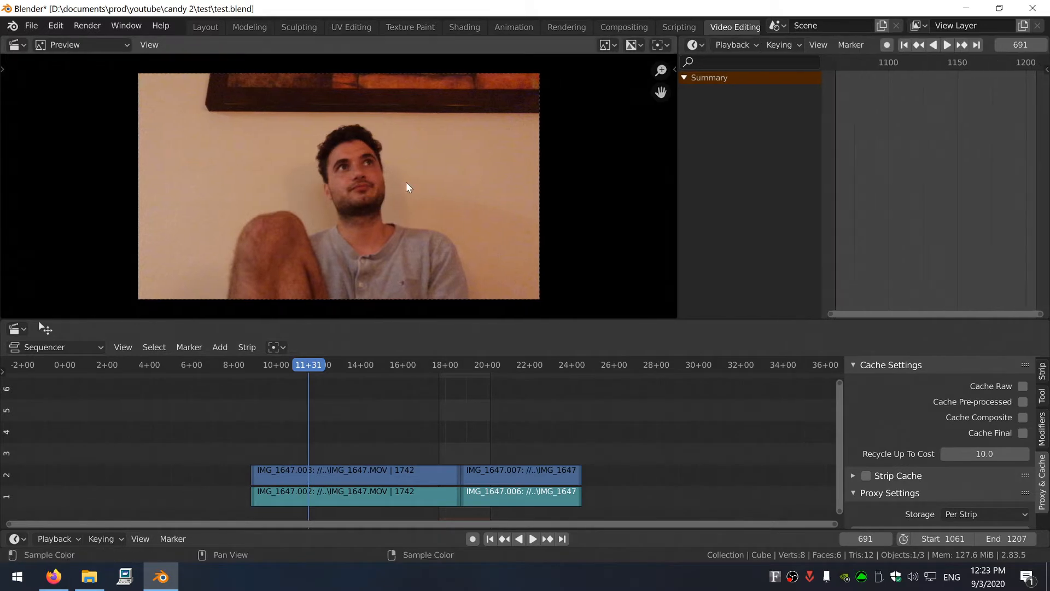
# Delete the Layout workspace
pyautogui.moveTo(407, 183); pyautogui.dragTo(418, 183, button='middle')
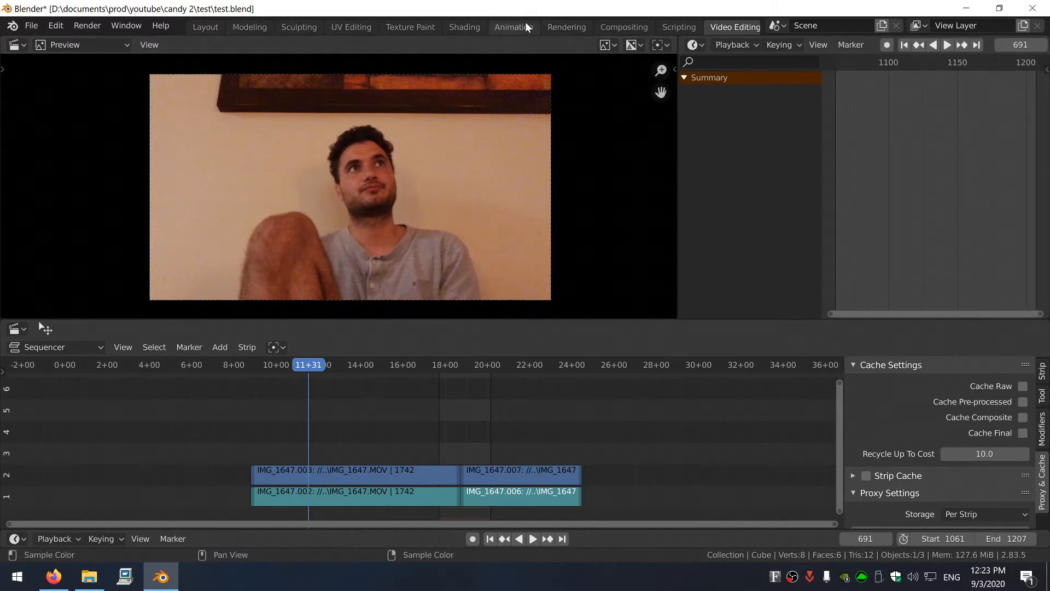
pyautogui.rightClick(201, 30)
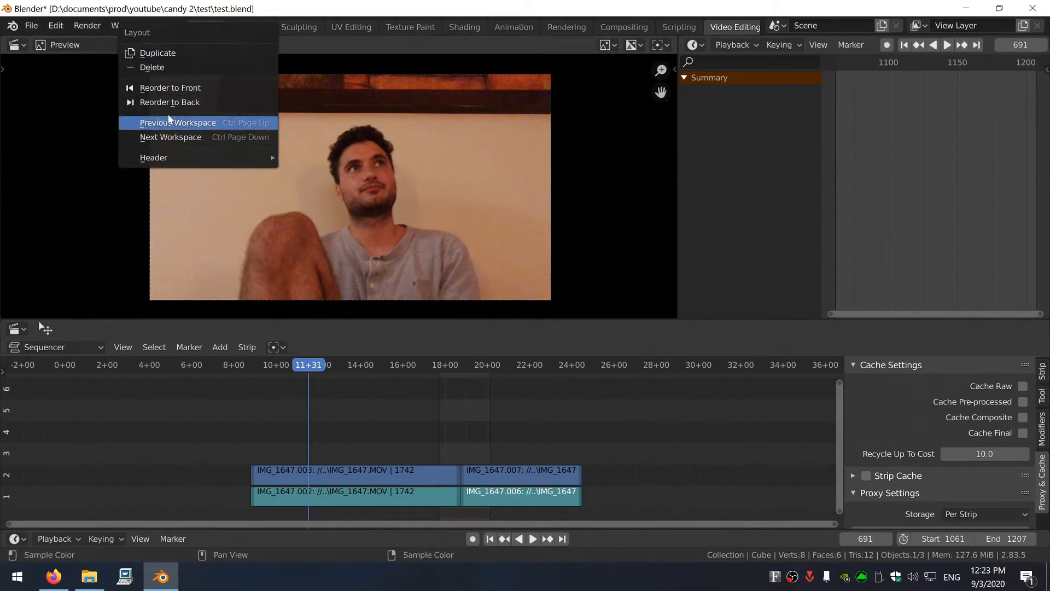
pyautogui.click(169, 68)
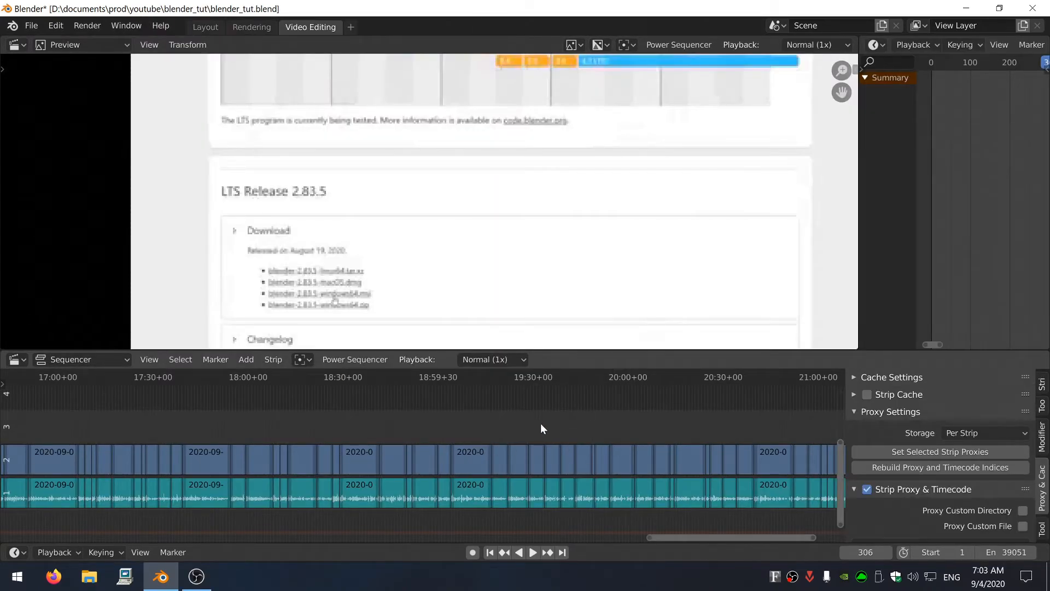
pyautogui.keyDown('ctrl'); pyautogui.moveTo(542, 422); pyautogui.dragTo(526, 438, button='middle'); pyautogui.keyUp('ctrl')
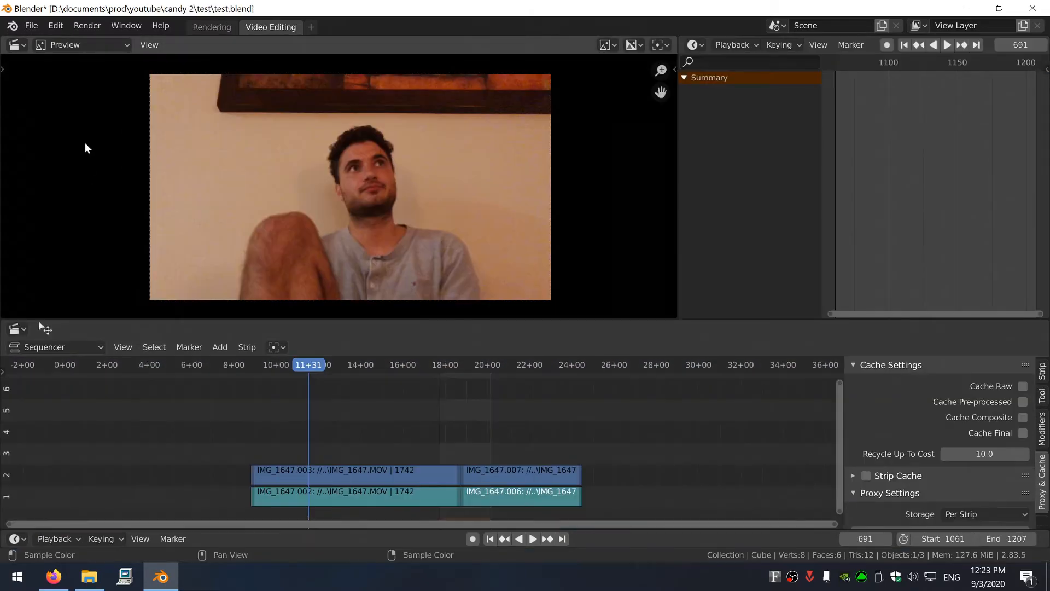
pyautogui.click(31, 26)
pyautogui.moveTo(126, 296)
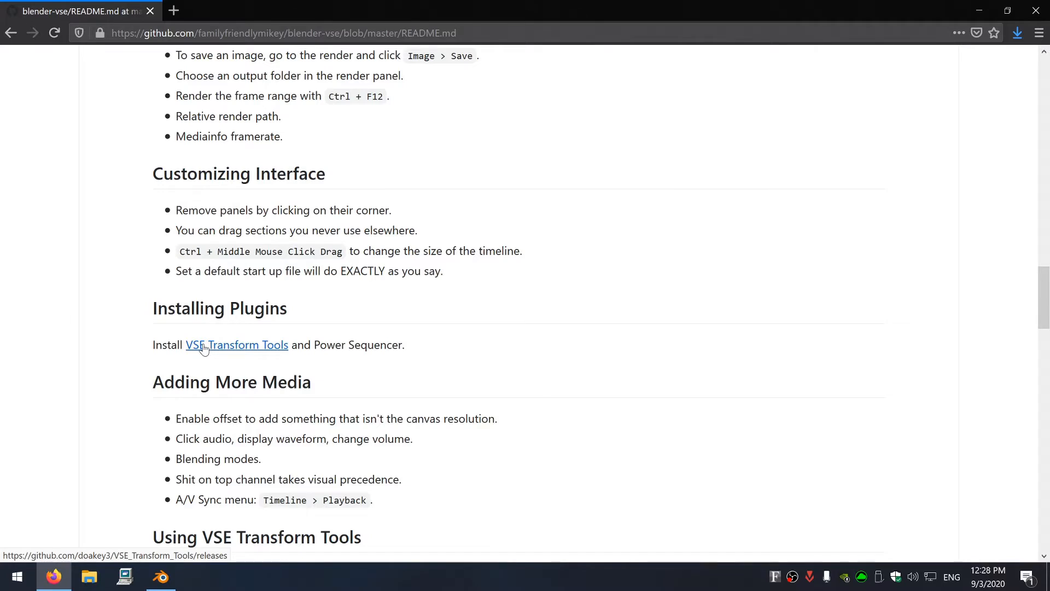
# In Firefox, open the VSE Transform Tools releases page from the README and download VSE_Transform_Tools.zip from release 1.2.9
pyautogui.middleClick(204, 349)
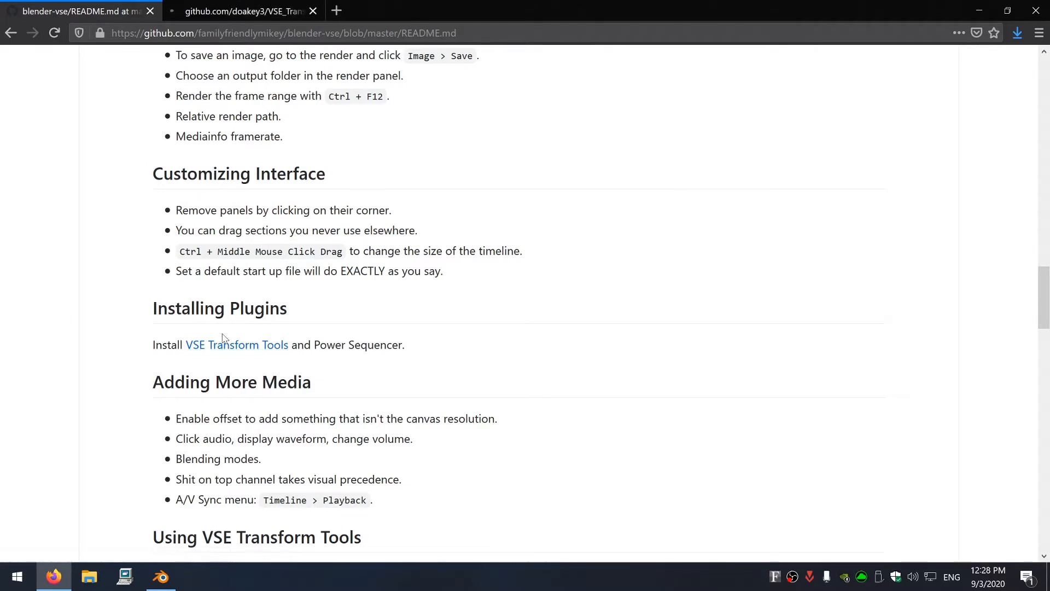
pyautogui.click(241, 11)
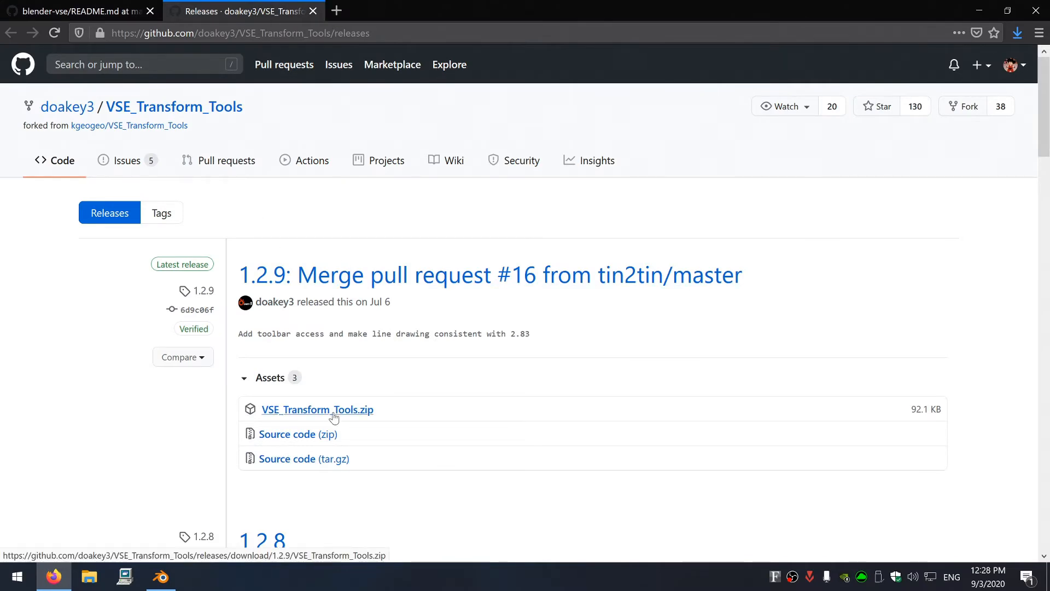
pyautogui.click(304, 418)
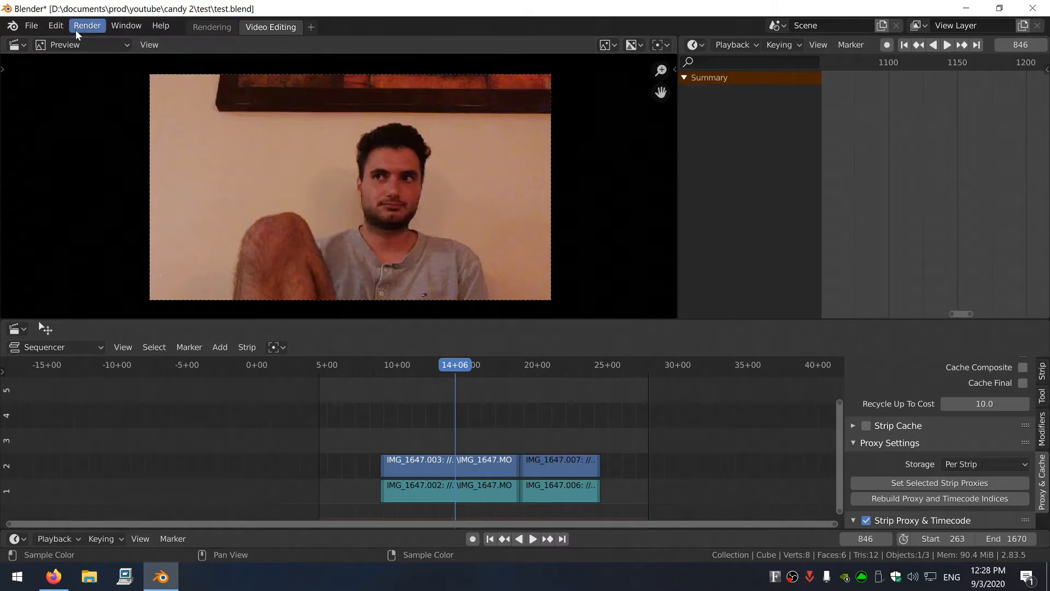
# Return to Blender and install the add-on from VSE_Transform_Tools.zip in the Downloads folder
pyautogui.click(56, 25)
pyautogui.click(93, 227)
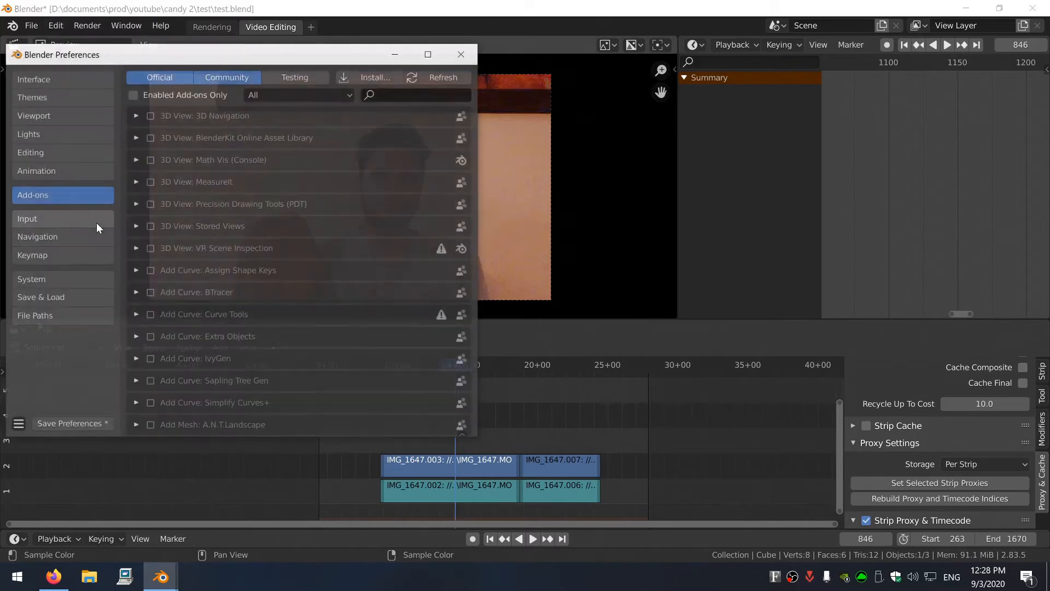
pyautogui.click(375, 76)
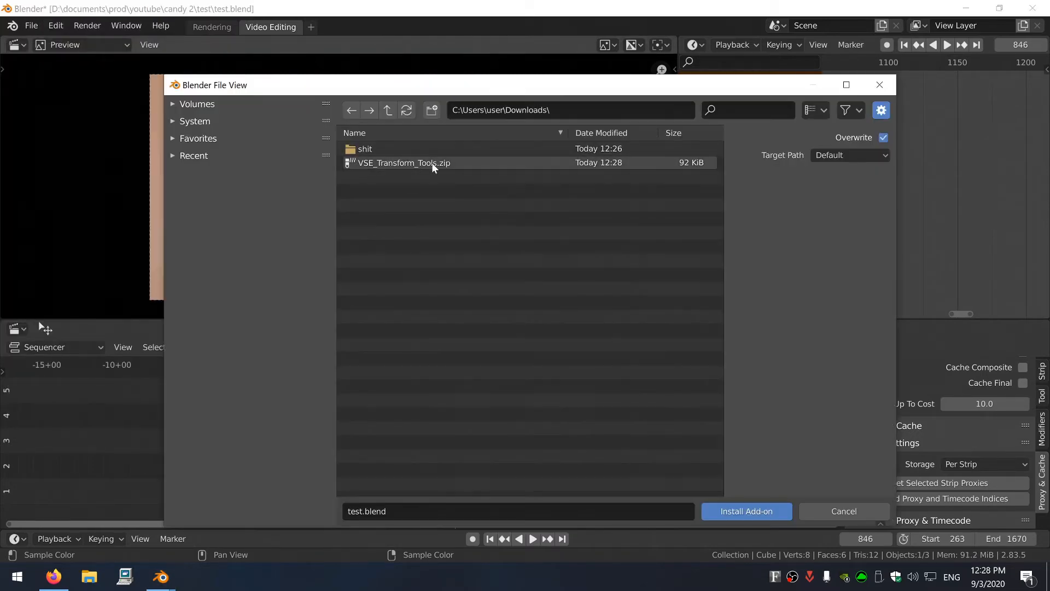
pyautogui.doubleClick(405, 163)
# Filter the add-ons to the Sequencer category, enable VSE Transform Tools and Power Sequencer, and close the preferences
pyautogui.click(284, 95)
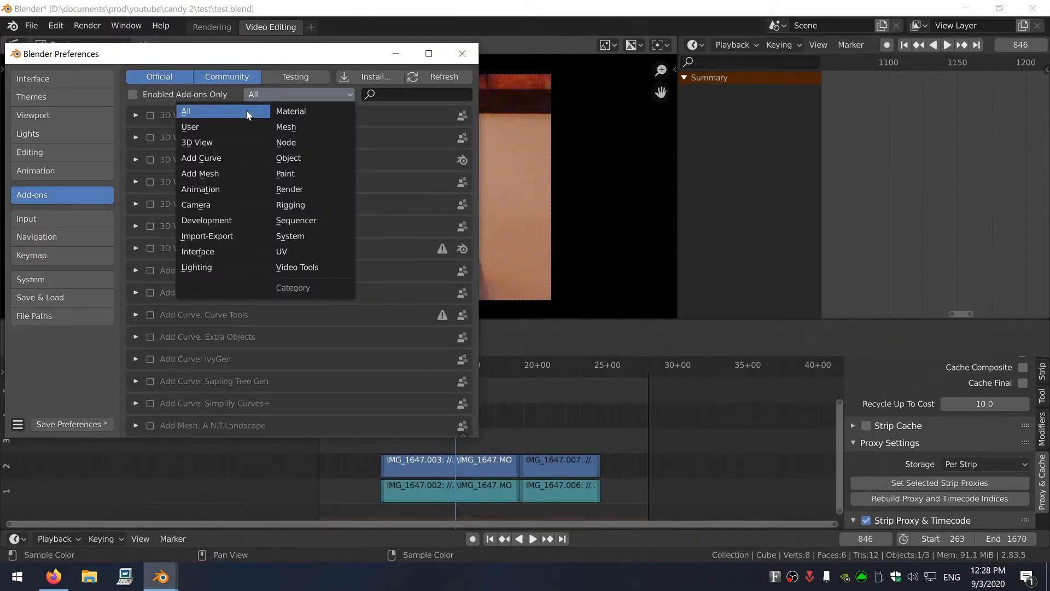
pyautogui.click(294, 222)
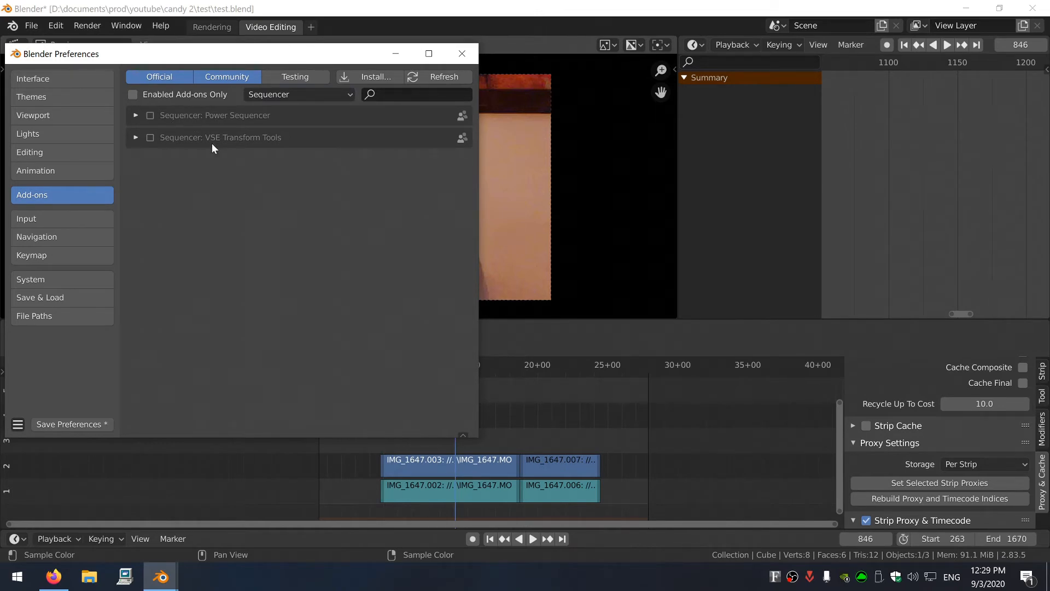
pyautogui.click(150, 138)
pyautogui.click(150, 116)
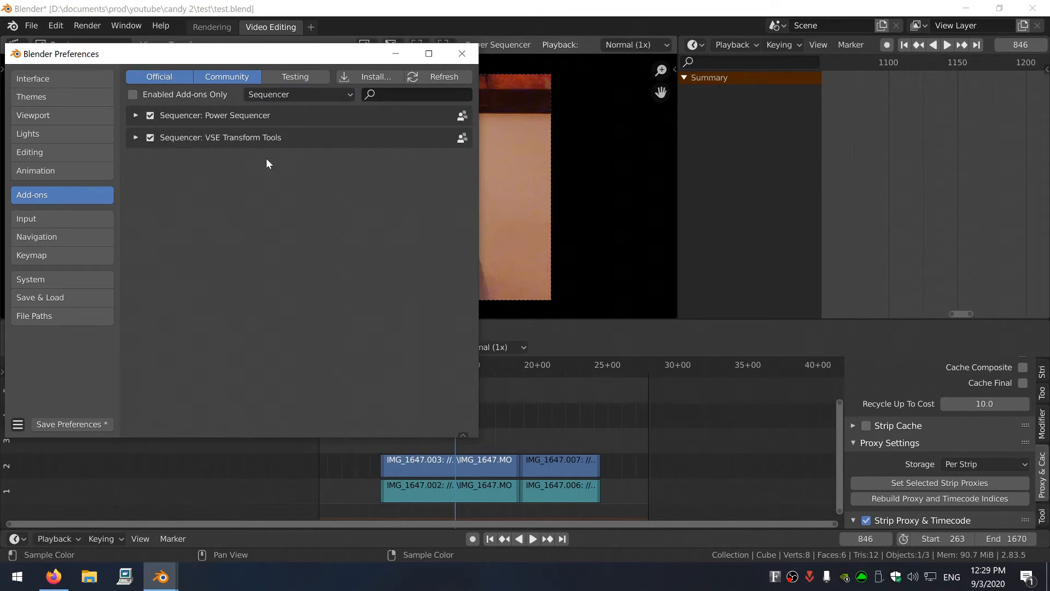
pyautogui.click(463, 54)
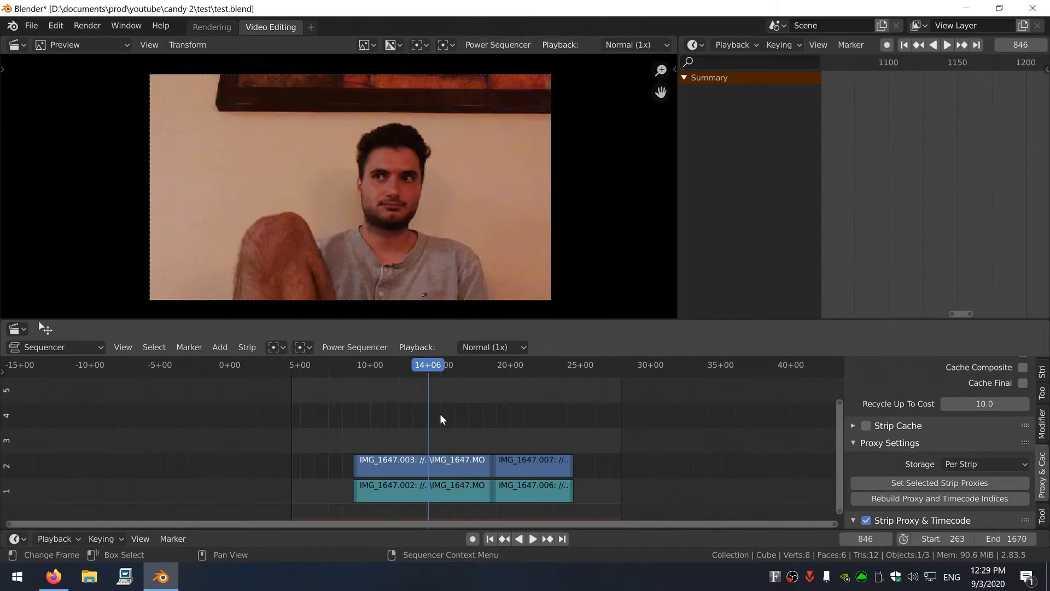
# Add dog.jpg from the Downloads folder as an image strip at frame 846 above the footage
pyautogui.hotkey('shift', 'a')
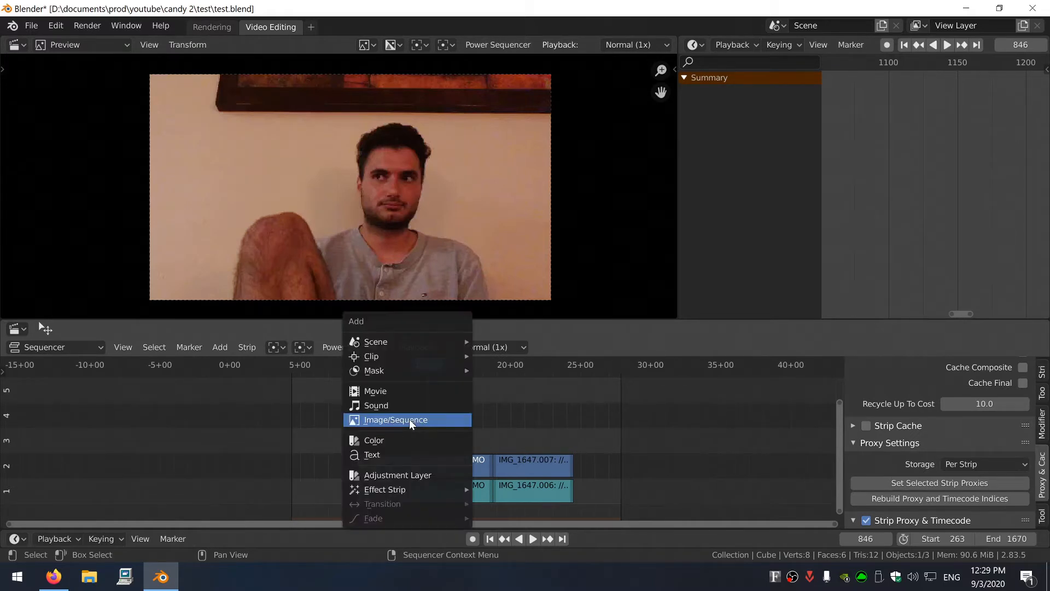
pyautogui.click(409, 419)
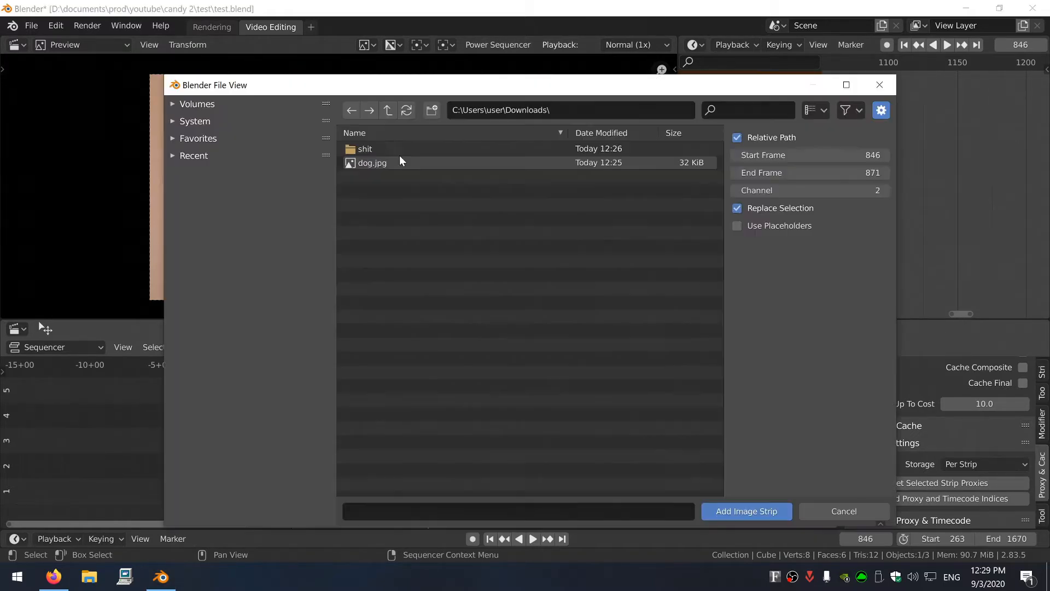
pyautogui.doubleClick(425, 164)
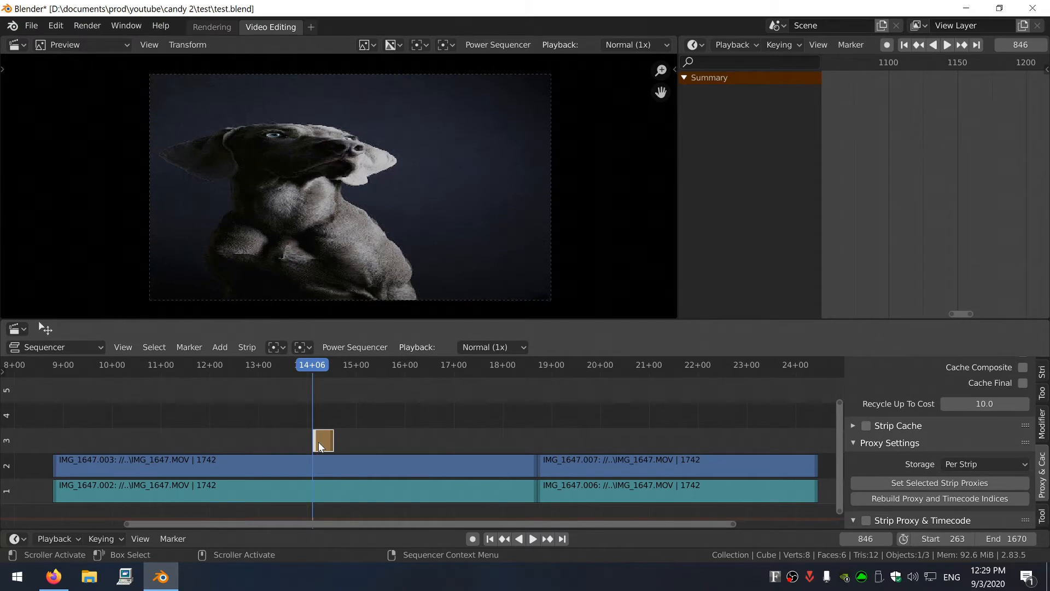
# Enable Offset in the dog.jpg strip's transform settings
pyautogui.click(1042, 377)
pyautogui.scroll(-3, 930, 432)
pyautogui.click(876, 432)
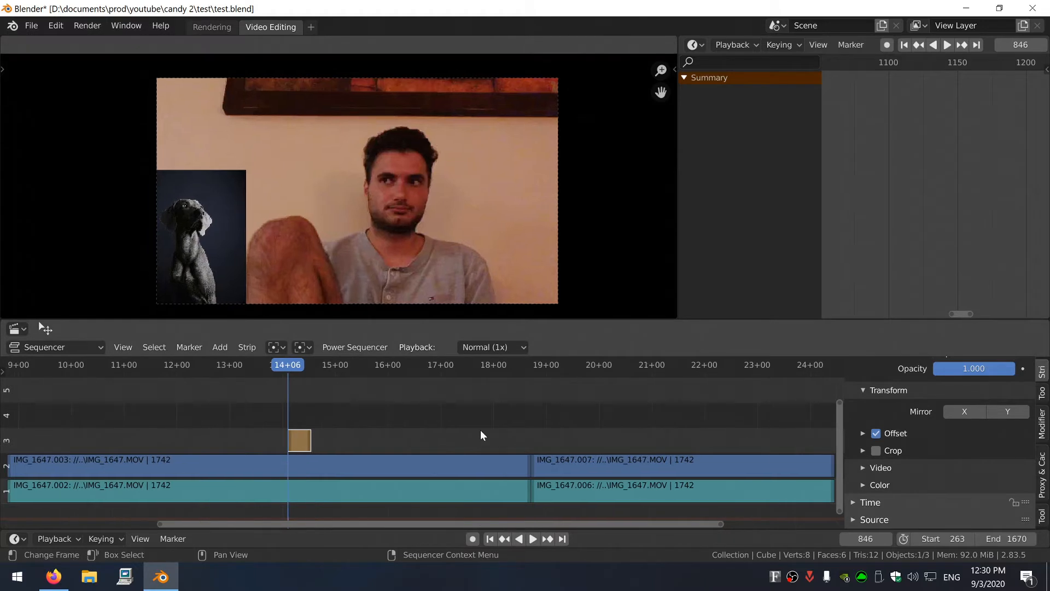
# Try moving the second pair of IMG_1647 video and audio strips along the time axis and across channels
pyautogui.moveTo(506, 447); pyautogui.dragTo(283, 395, button='middle')
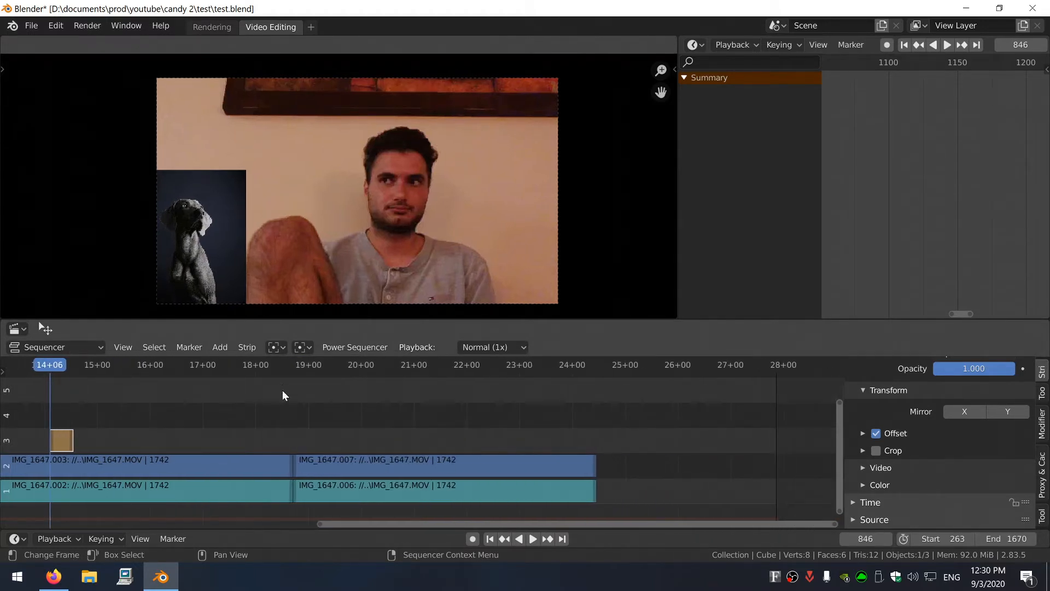
pyautogui.moveTo(384, 420); pyautogui.dragTo(545, 506)
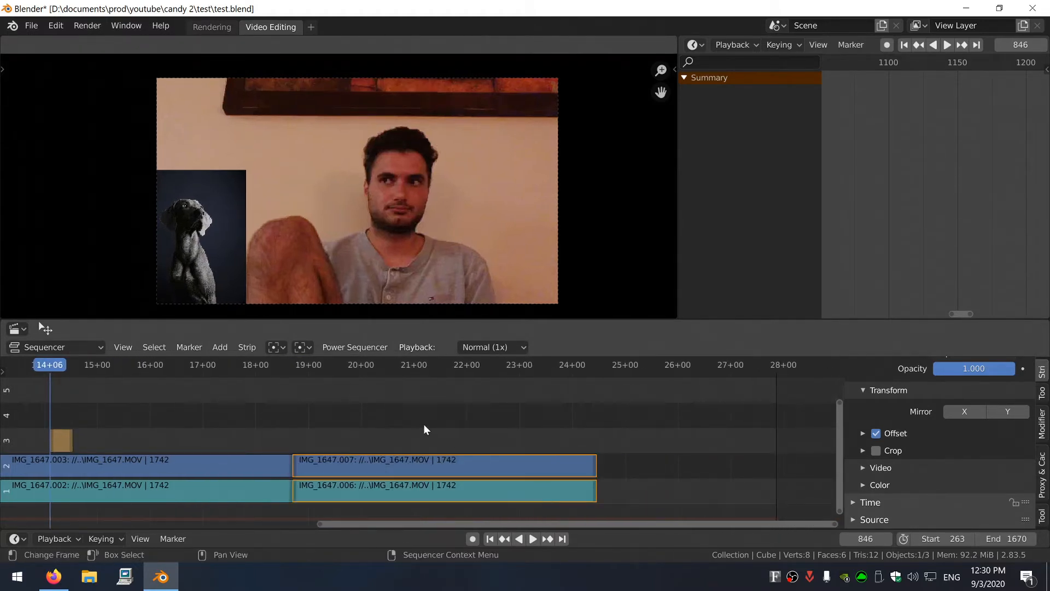
pyautogui.press('g')
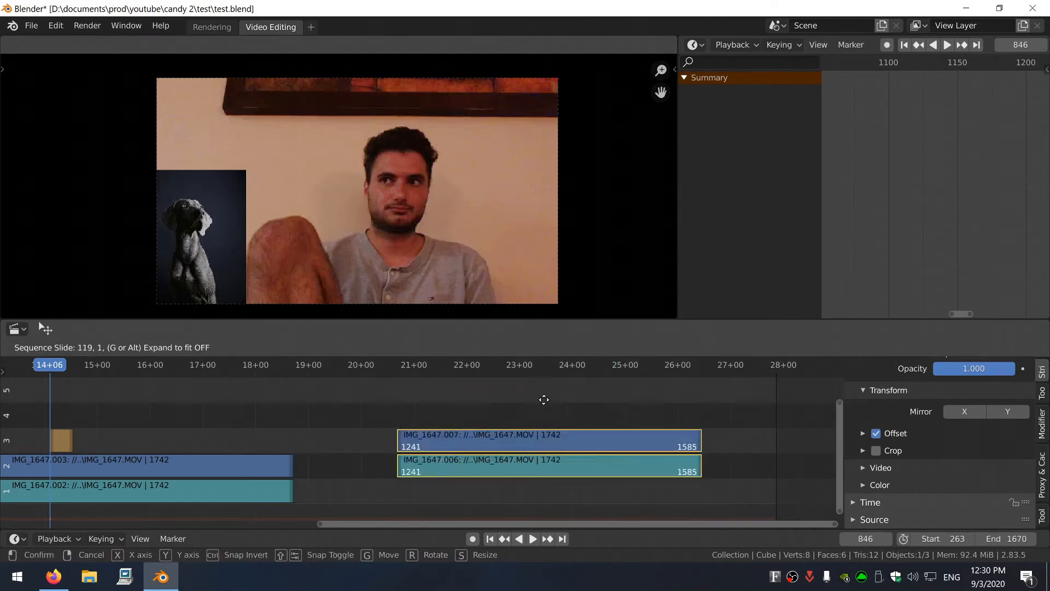
pyautogui.press('x')
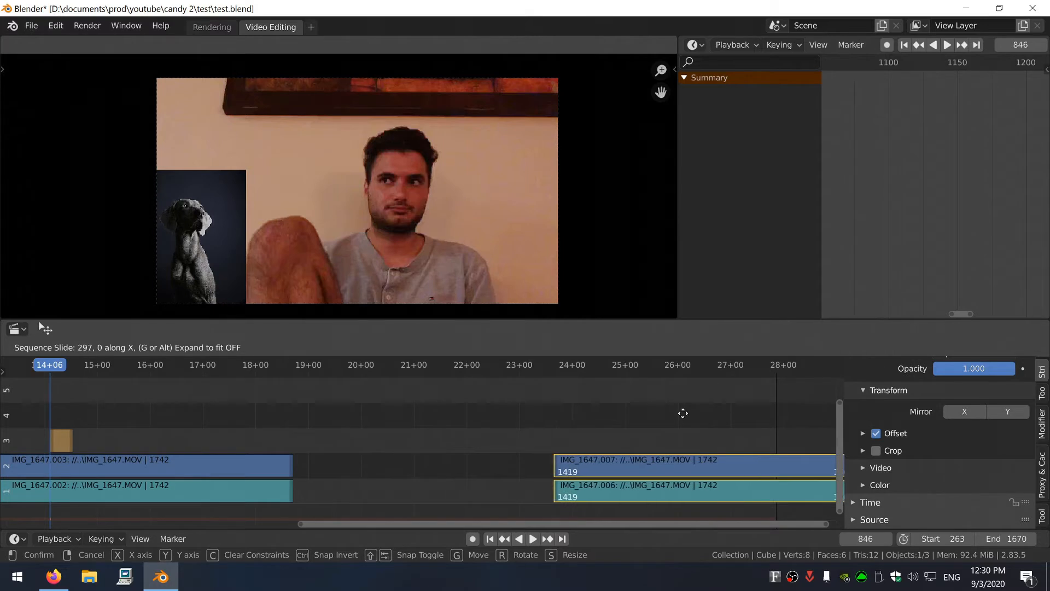
pyautogui.press('y')
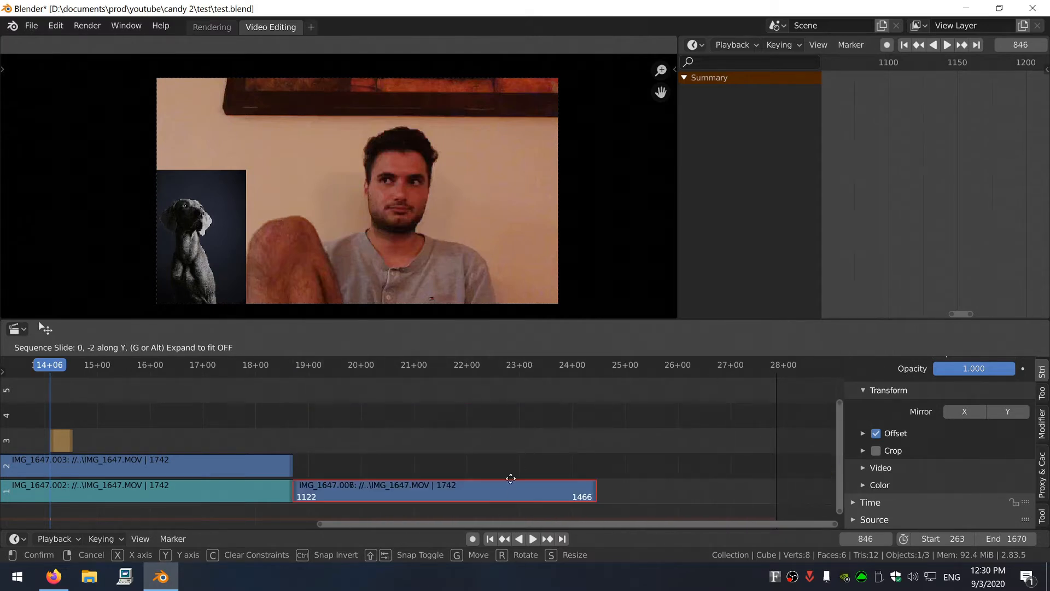
pyautogui.click(370, 387)
# Using a transform strip on dog.jpg, scale the image to about 0.19 by 0.51 and move it to about X 3.38, Y 2.42
pyautogui.moveTo(176, 418); pyautogui.dragTo(367, 398, button='middle')
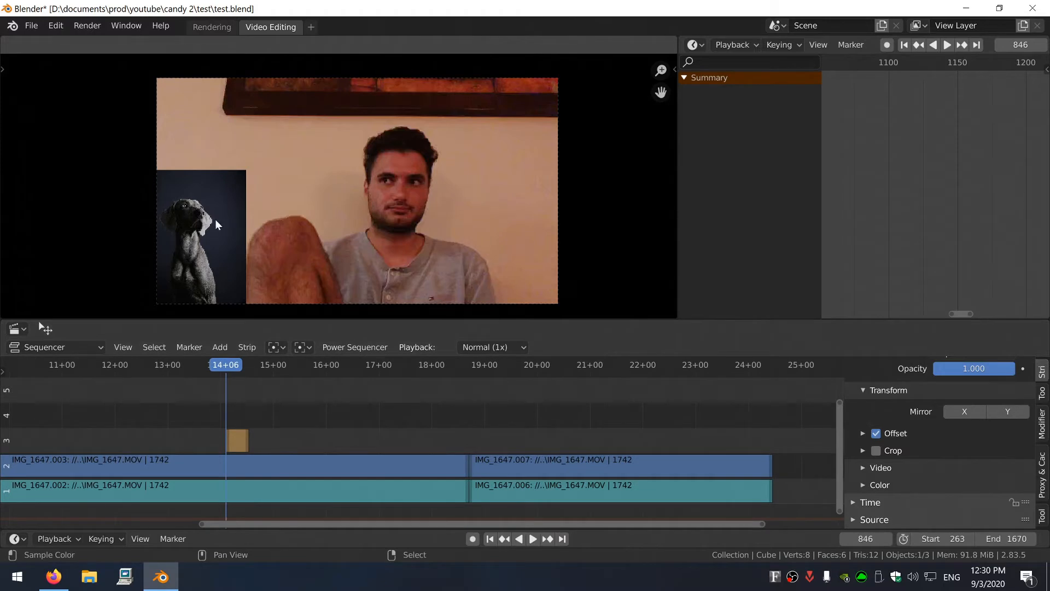
pyautogui.click(236, 441)
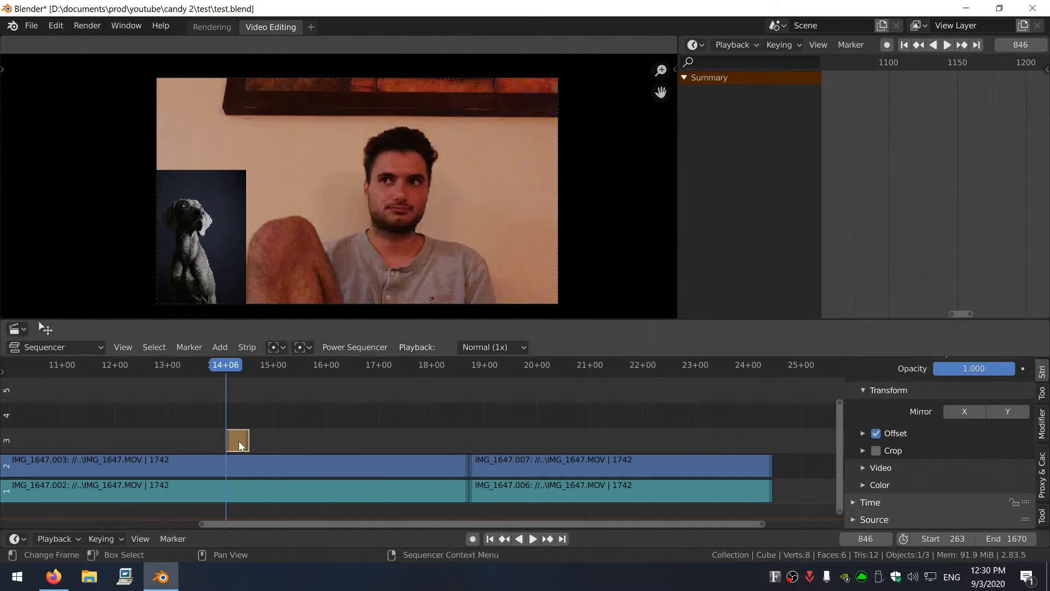
pyautogui.press('s')
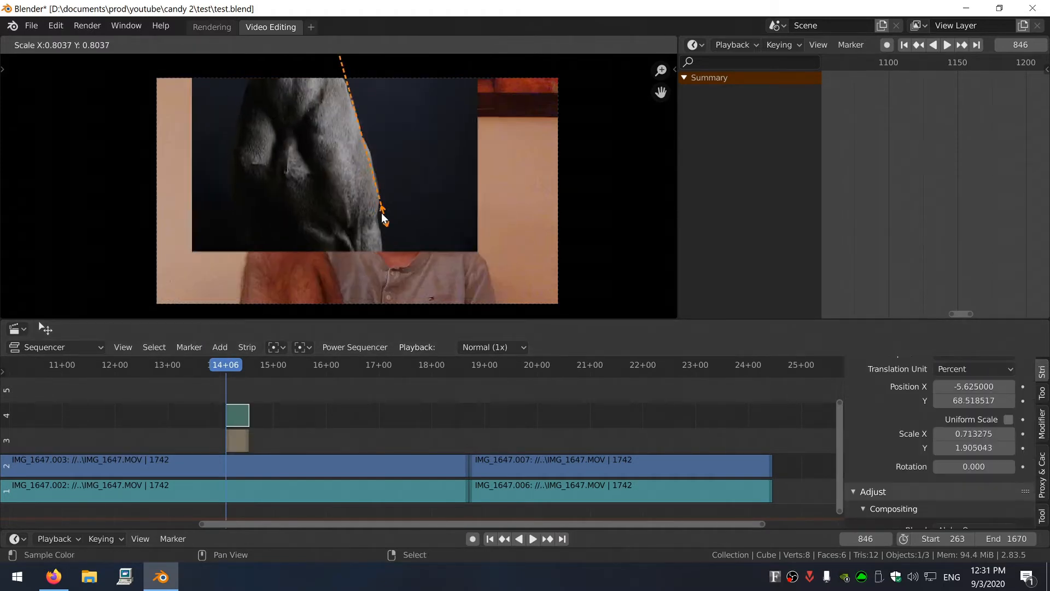
pyautogui.click(340, 90)
pyautogui.press('g')
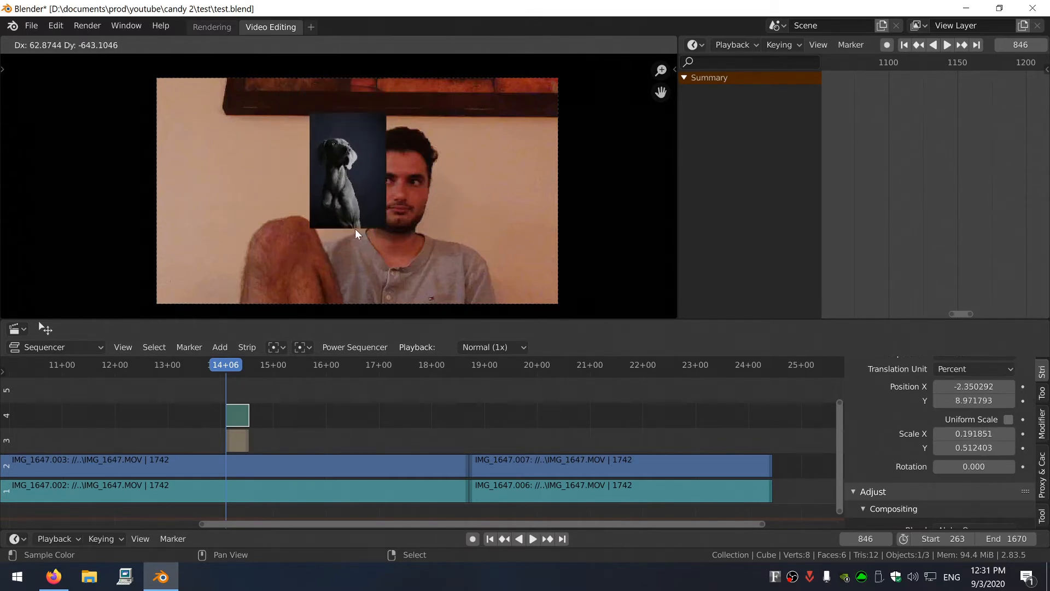
pyautogui.click(380, 246)
# Try rotating the dog image freely and scaling it along its local X axis
pyautogui.press('r')
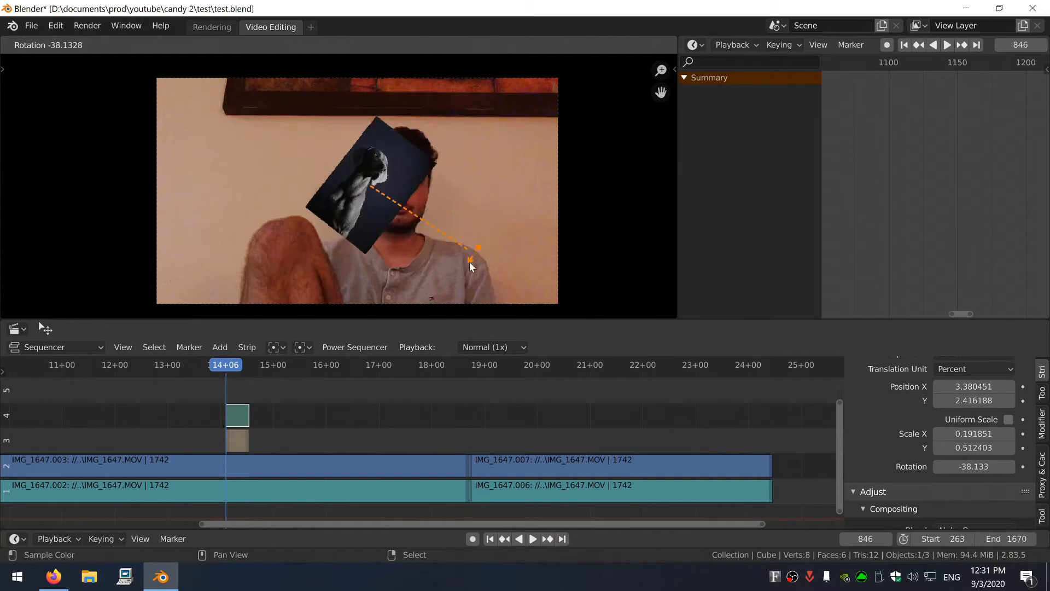
pyautogui.press('Escape')
pyautogui.press('s')
pyautogui.press('x')
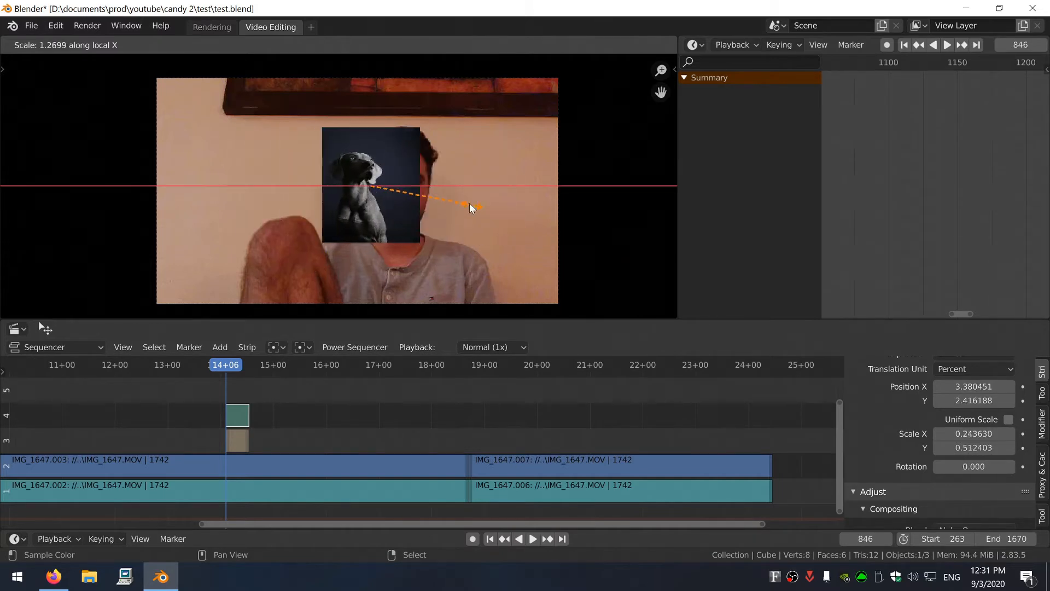
pyautogui.click(463, 215)
# Rotate the dog image to -90 degrees
pyautogui.press('r')
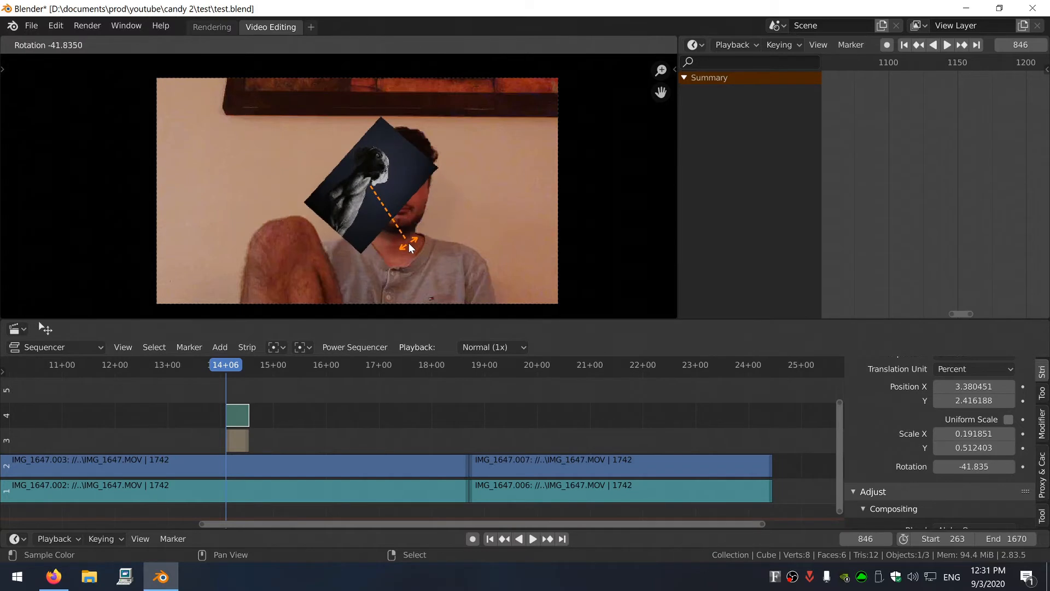
pyautogui.write('-90')
pyautogui.press('Return')
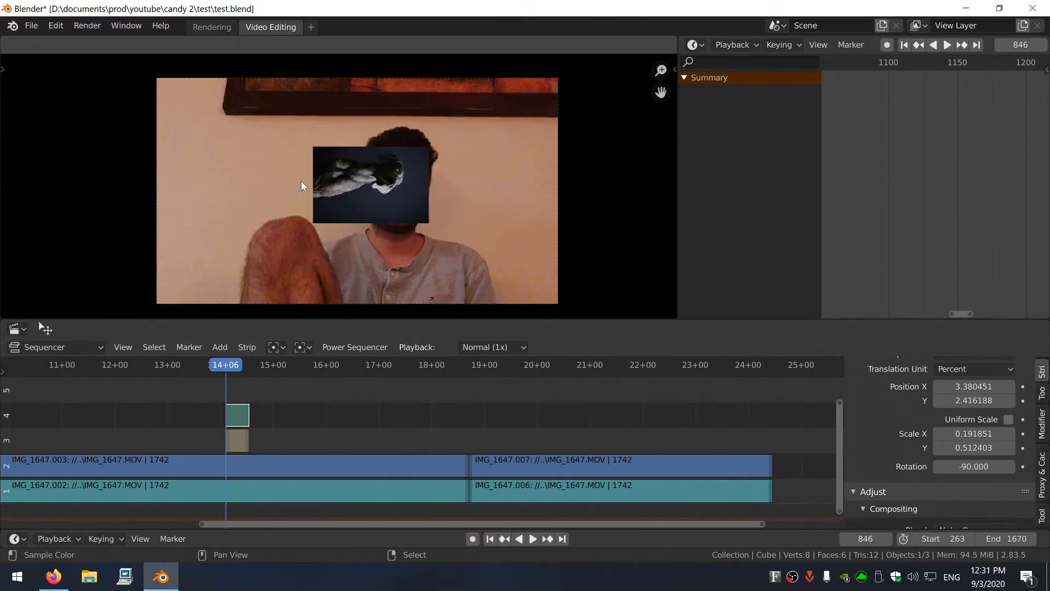
# Try moving the rotated dog image along the X axis only
pyautogui.press('g')
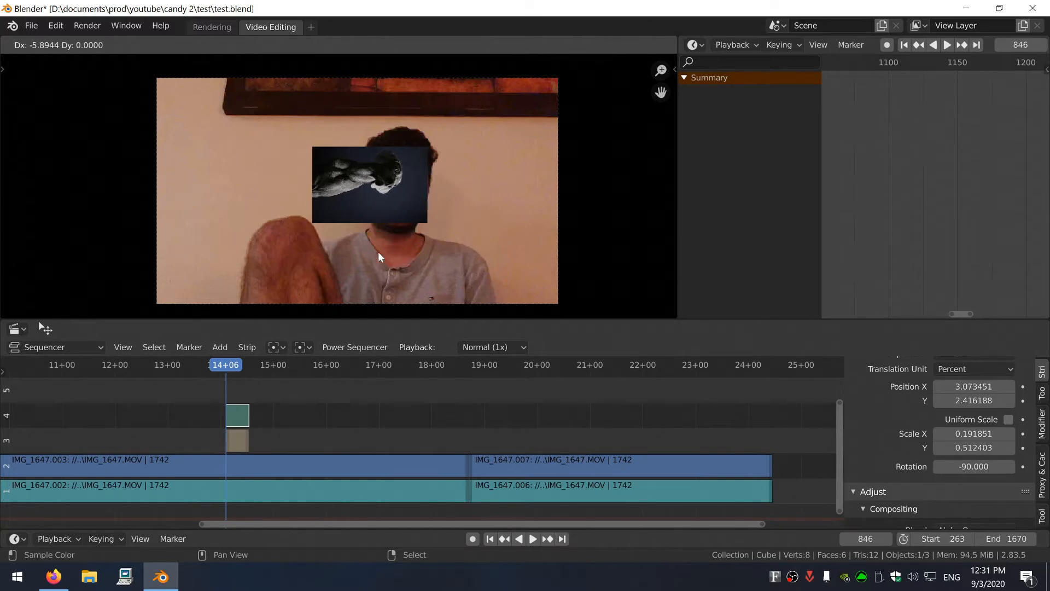
pyautogui.press('x')
pyautogui.click(386, 238)
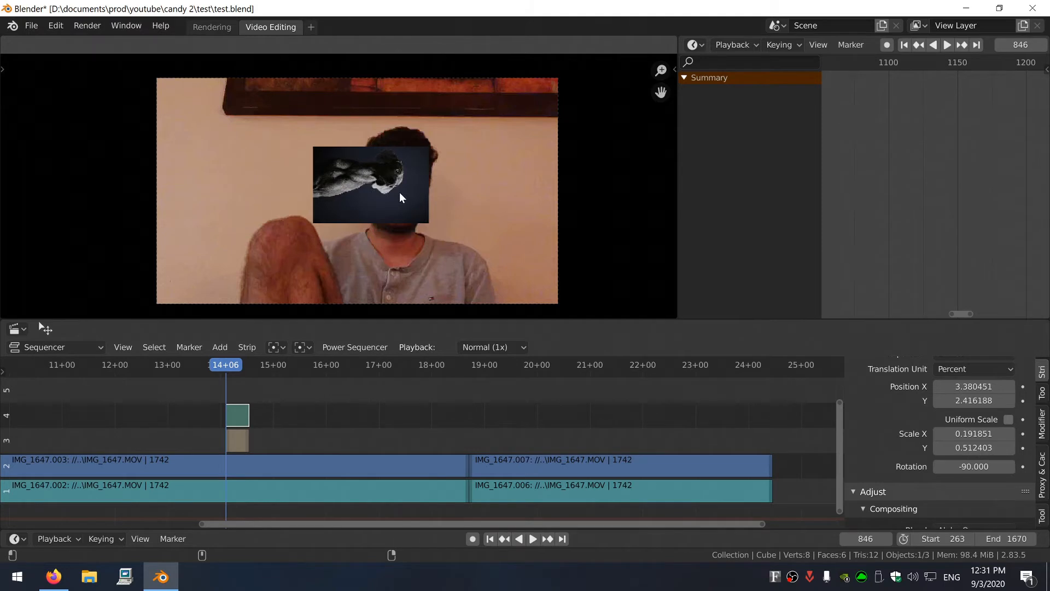
# Select the original dog.jpg image strip in channel 3, beneath its transform strip
pyautogui.scroll(3, 277, 462)
pyautogui.moveTo(277, 463); pyautogui.dragTo(421, 427, button='middle')
pyautogui.scroll(6, 405, 443)
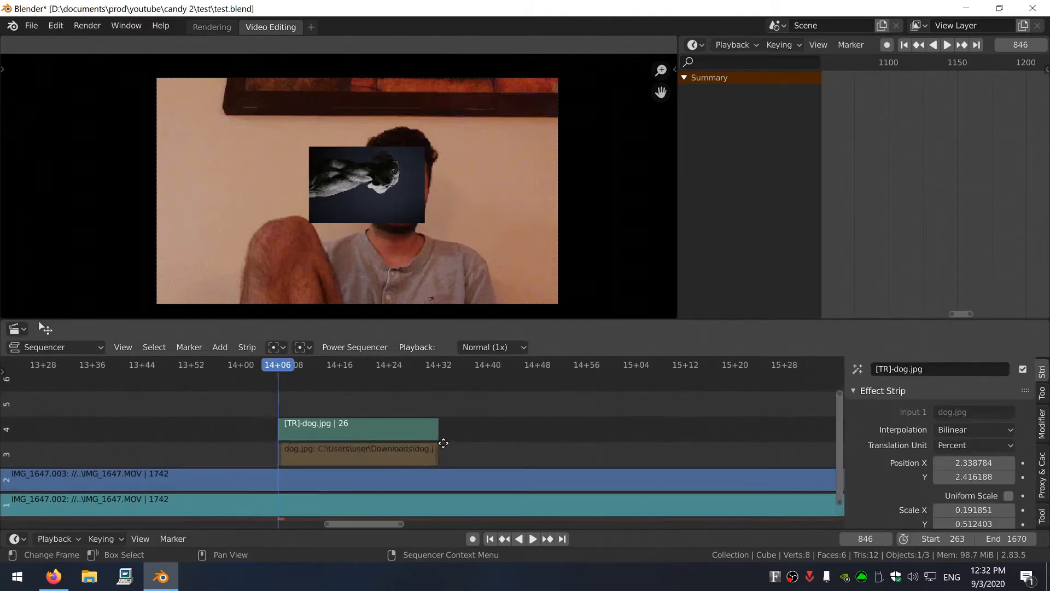
pyautogui.click(386, 450)
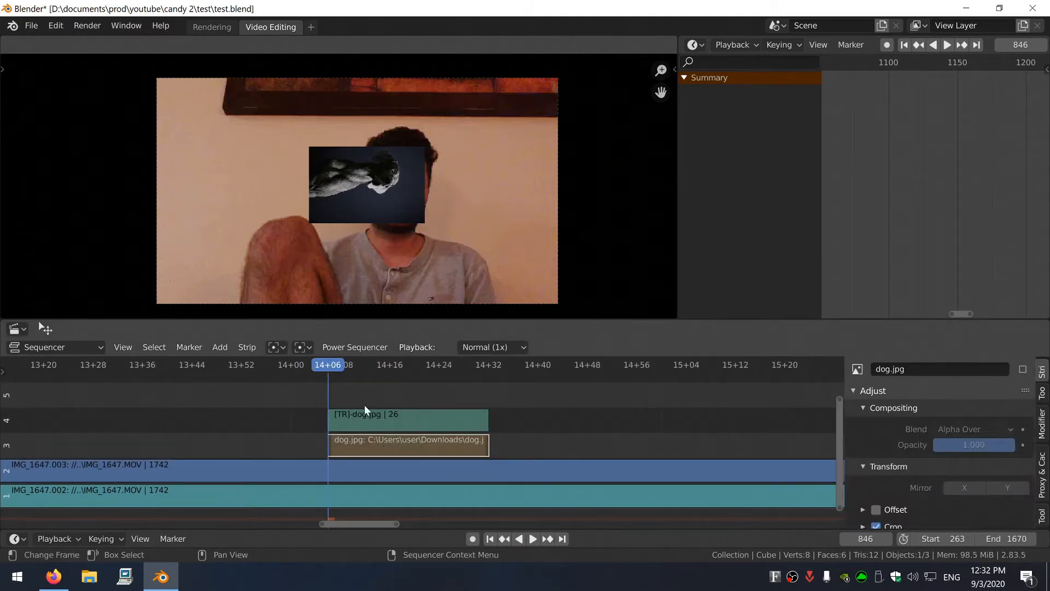
# Delete the transform strip in channel 4 and unmute the dog.jpg image strip beneath it
pyautogui.click(369, 424)
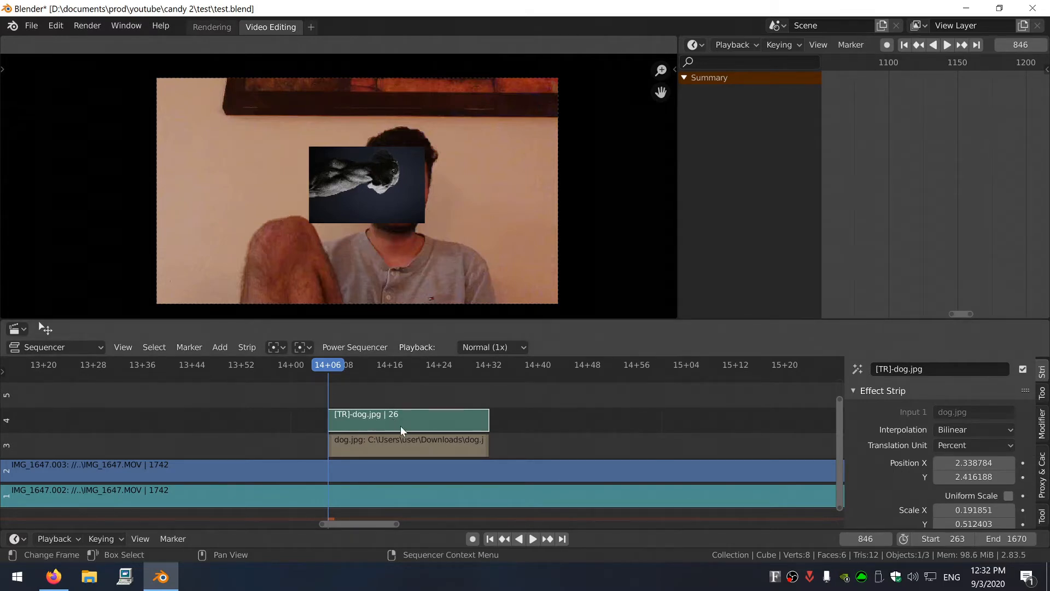
pyautogui.press('Delete')
pyautogui.click(411, 450)
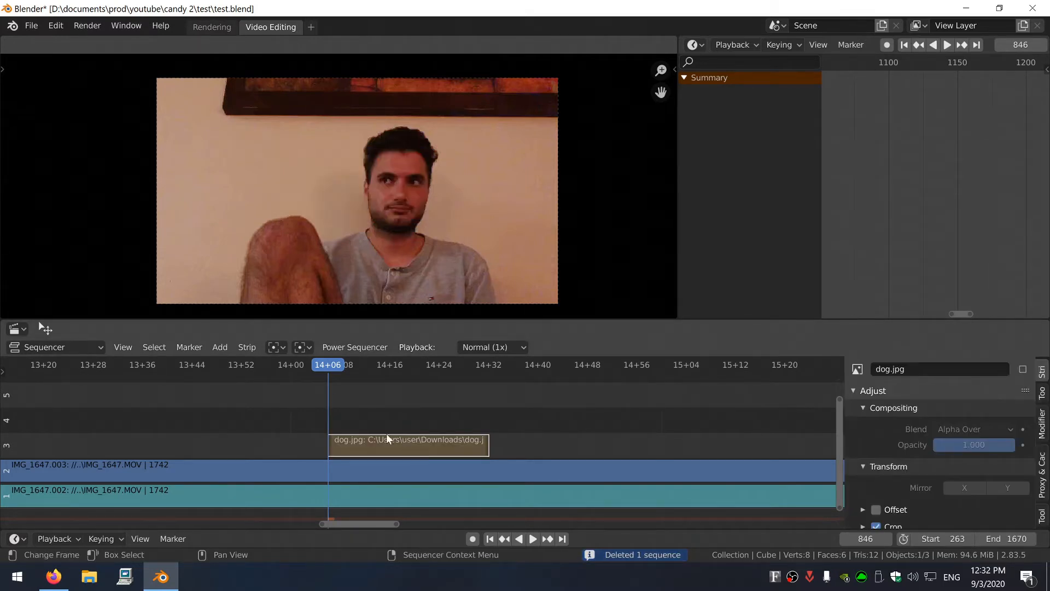
pyautogui.press('h')
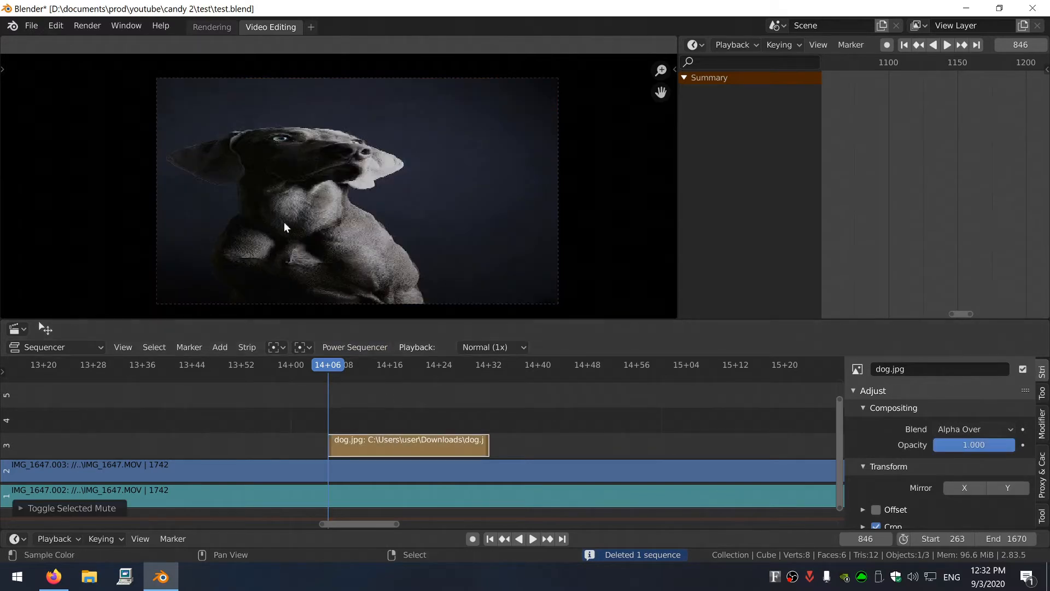
# Scale the dog image to about 0.19 by 0.52 and move it to about X 2.15, Y 2.42 percent
pyautogui.click(876, 509)
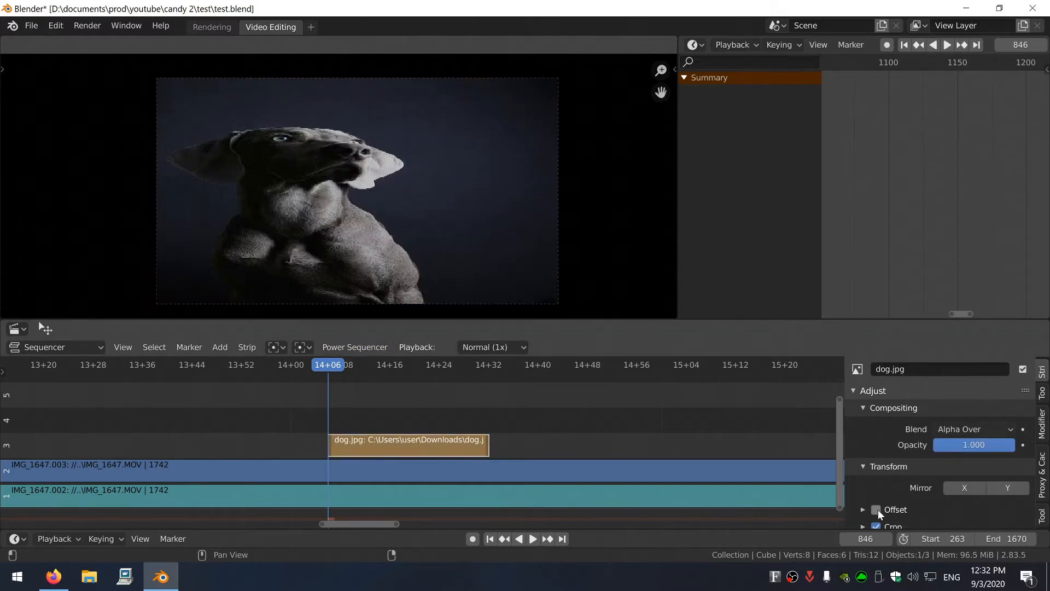
pyautogui.press('s')
pyautogui.click(345, 109)
pyautogui.press('g')
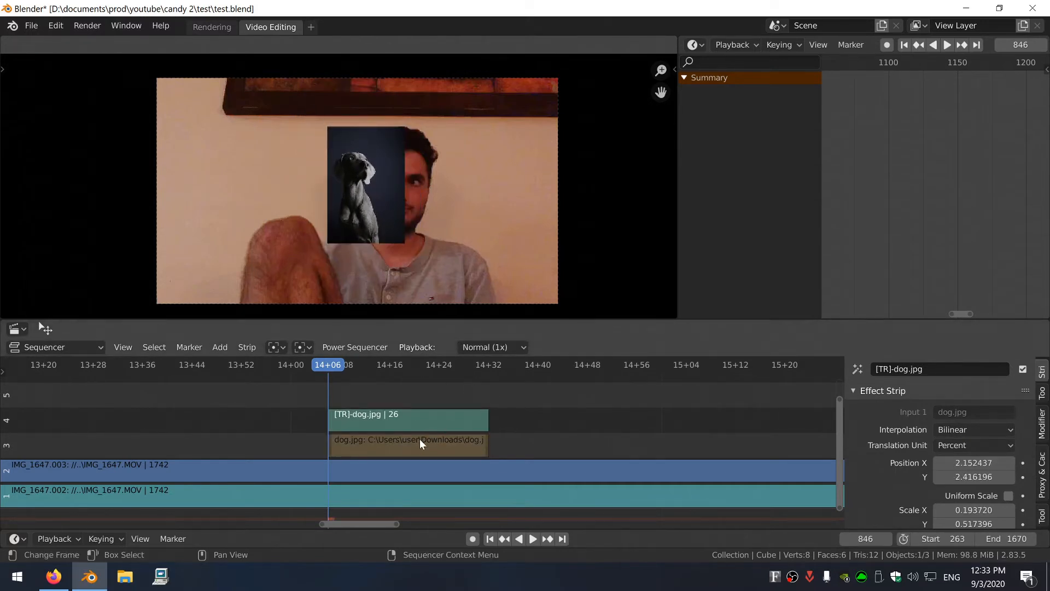
# Select the dog image's transform strip in channel 4 and set its blend mode to Alpha Over
pyautogui.click(416, 441)
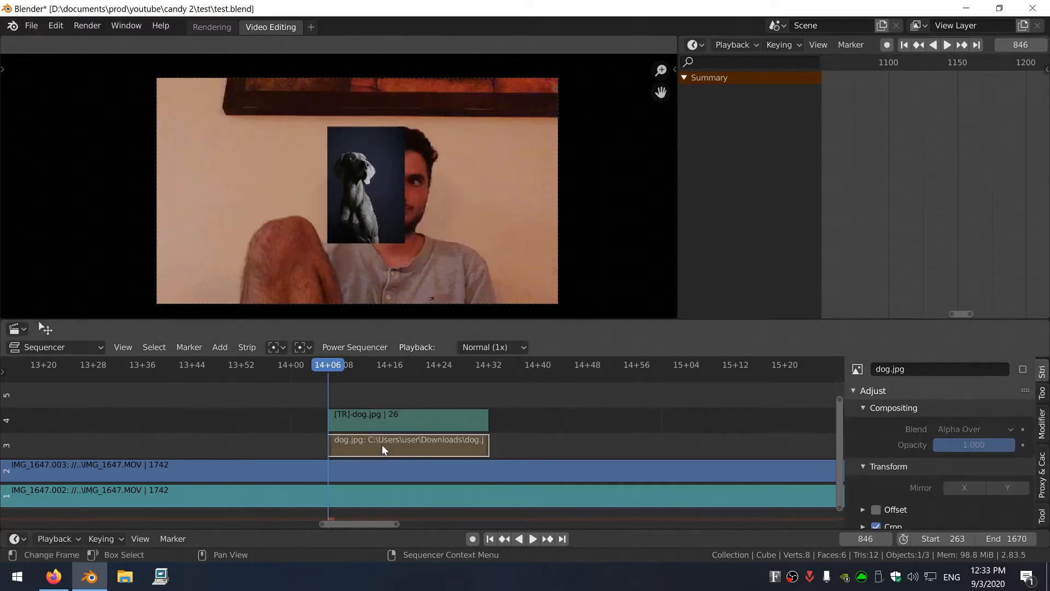
pyautogui.click(384, 419)
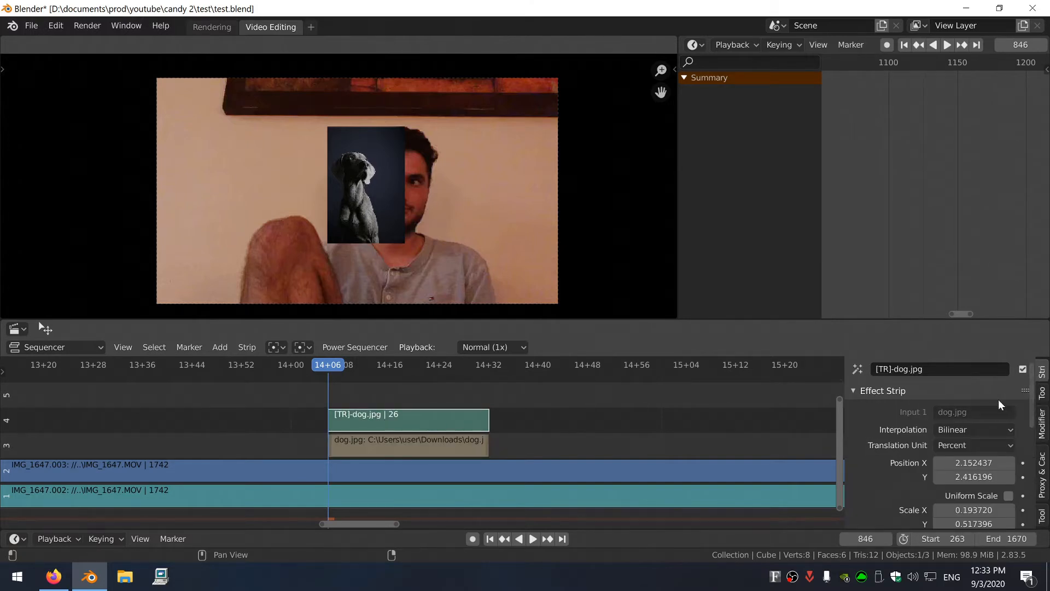
pyautogui.scroll(-5, 1005, 400)
pyautogui.click(974, 442)
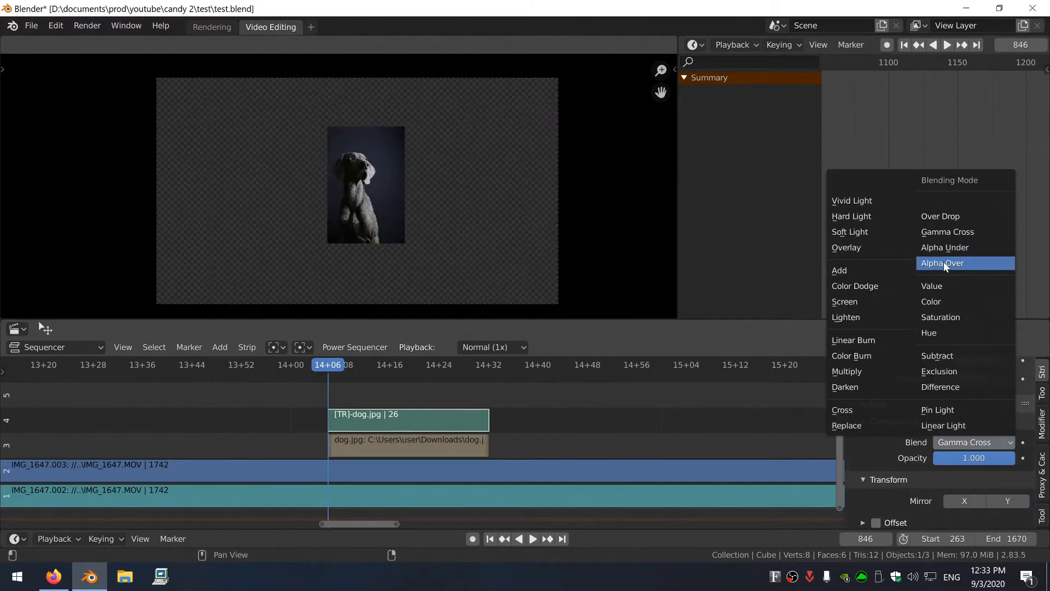
pyautogui.click(946, 265)
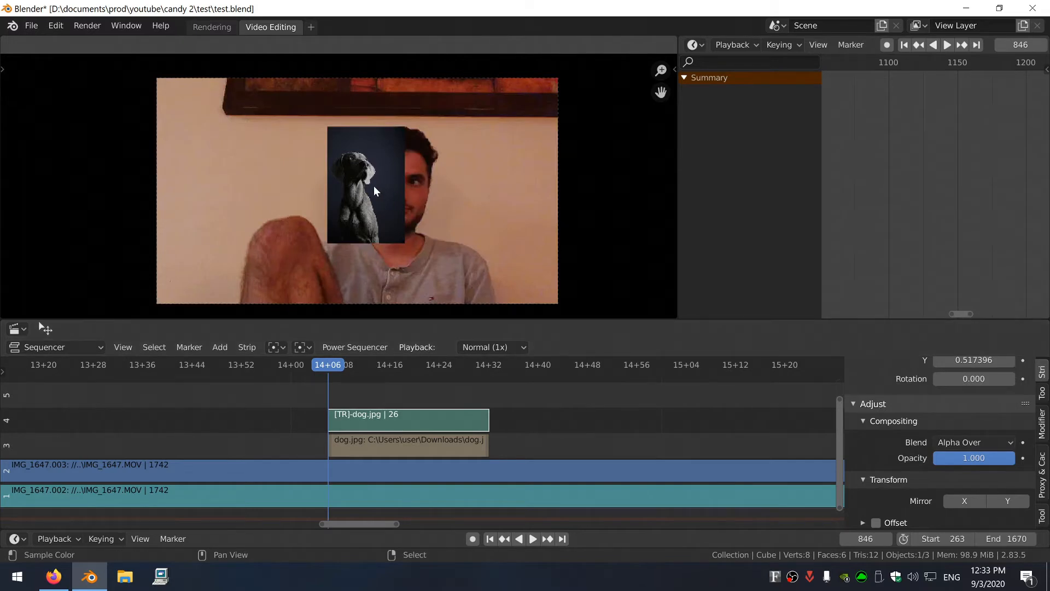
# Display the waveform of the IMG_1647.002 sound strip in channel 1 and raise its volume to 5.200
pyautogui.click(411, 500)
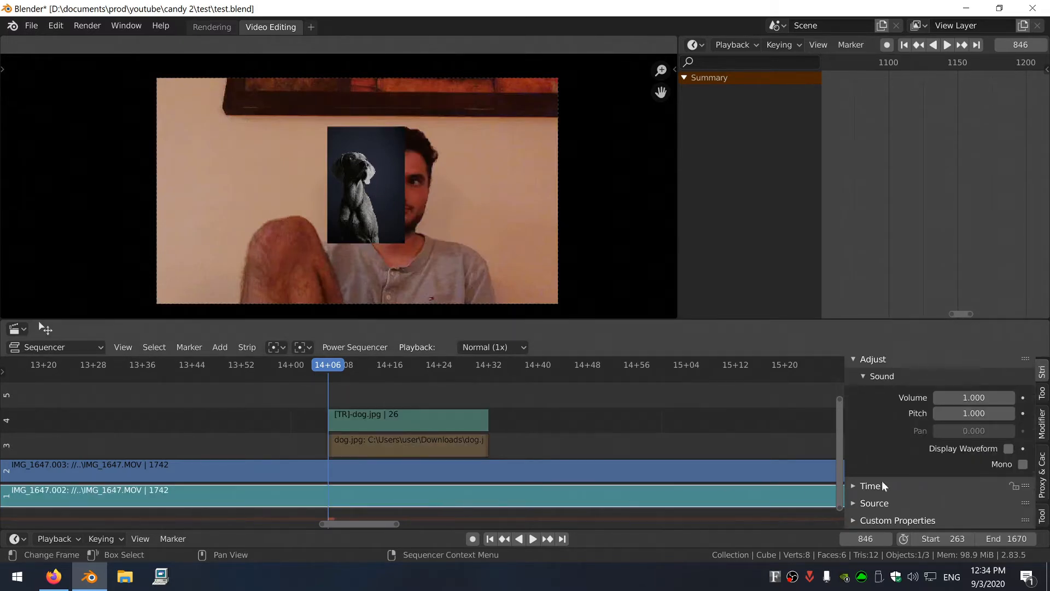
pyautogui.click(1009, 449)
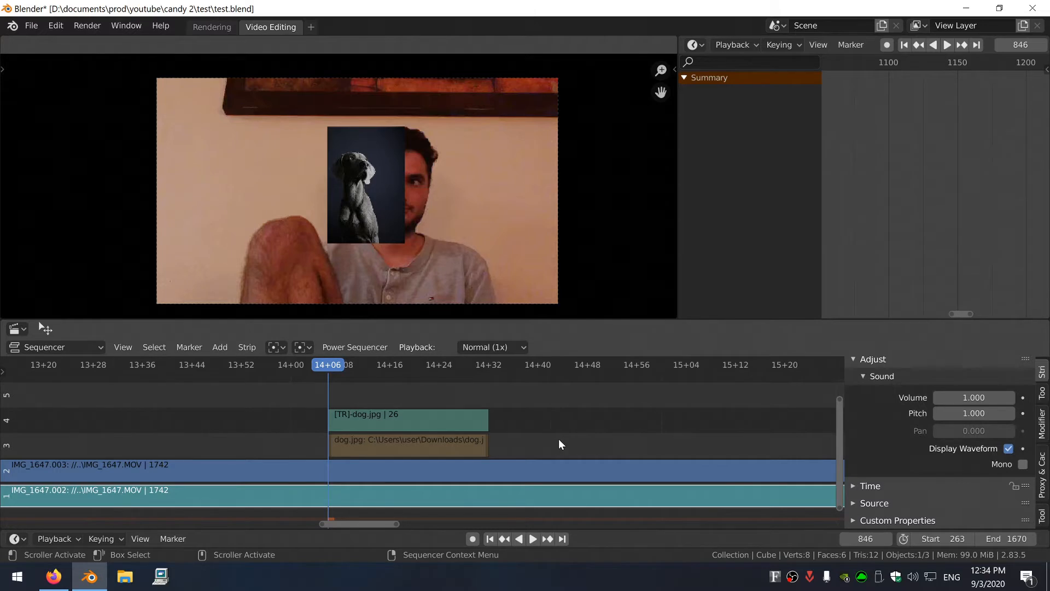
pyautogui.scroll(-8, 560, 444)
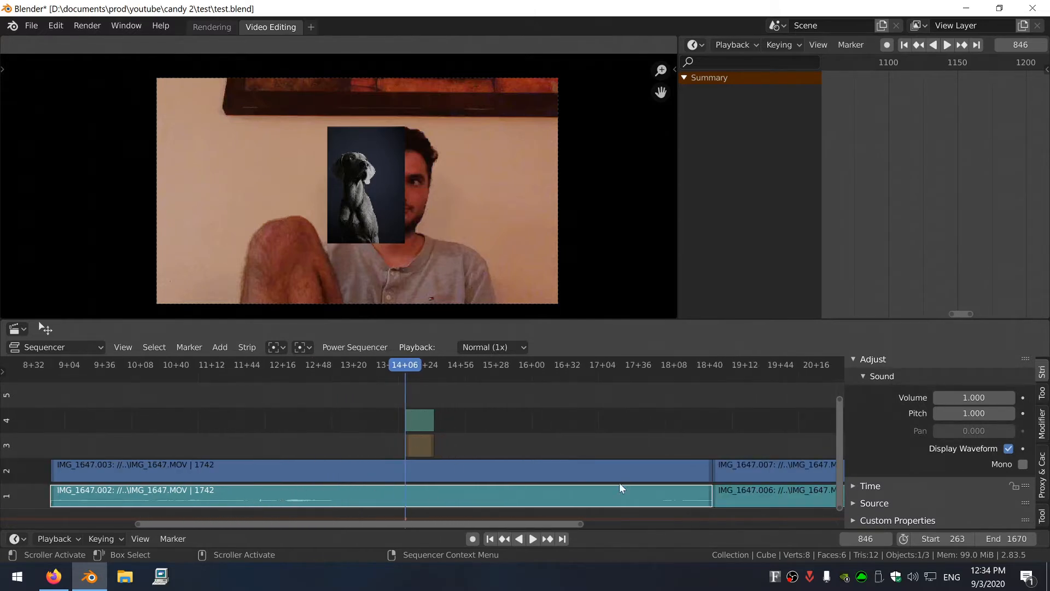
pyautogui.moveTo(957, 398)
pyautogui.mouseDown()
pyautogui.moveTo(990, 397)
pyautogui.moveTo(976, 398)
pyautogui.mouseUp()
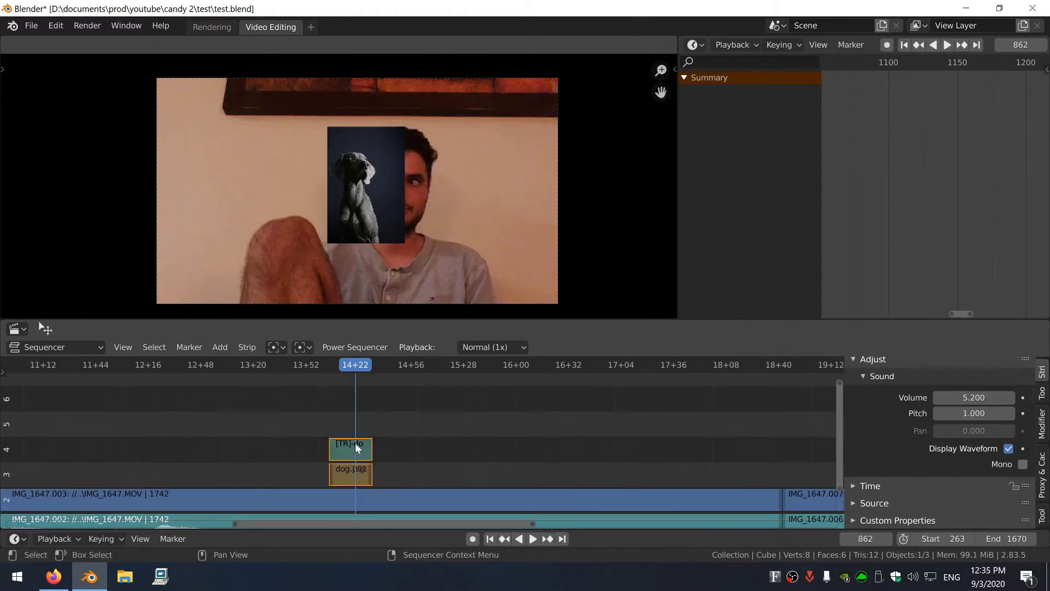
# Duplicate the dog.jpg strip and its transform strip together, placing the copies in channels 5 and 6
pyautogui.hotkey('ctrl', 'z')
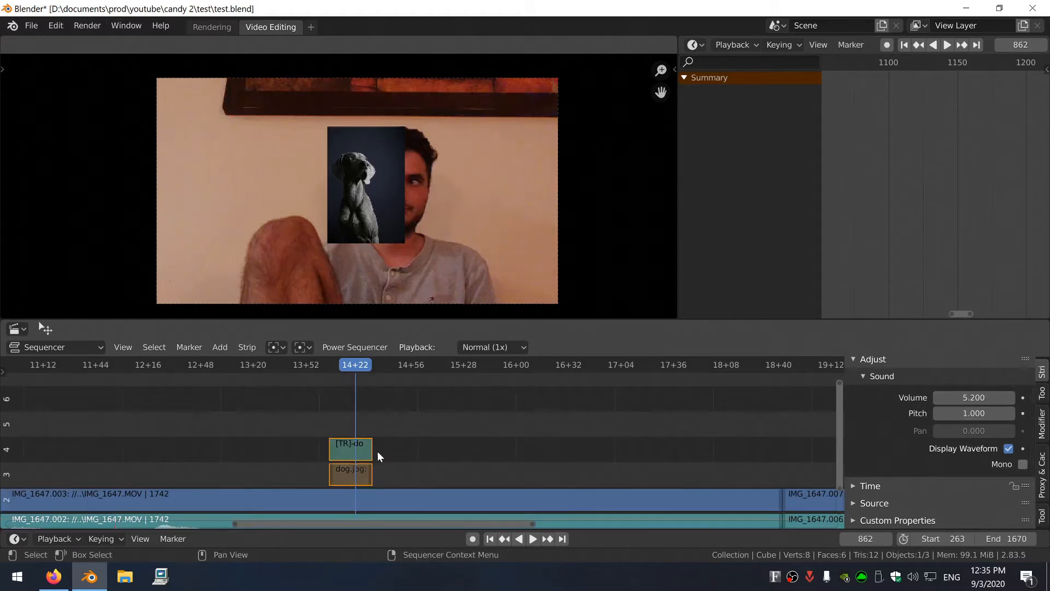
pyautogui.click(391, 442)
pyautogui.moveTo(409, 424); pyautogui.dragTo(294, 485)
pyautogui.hotkey('shift', 'd')
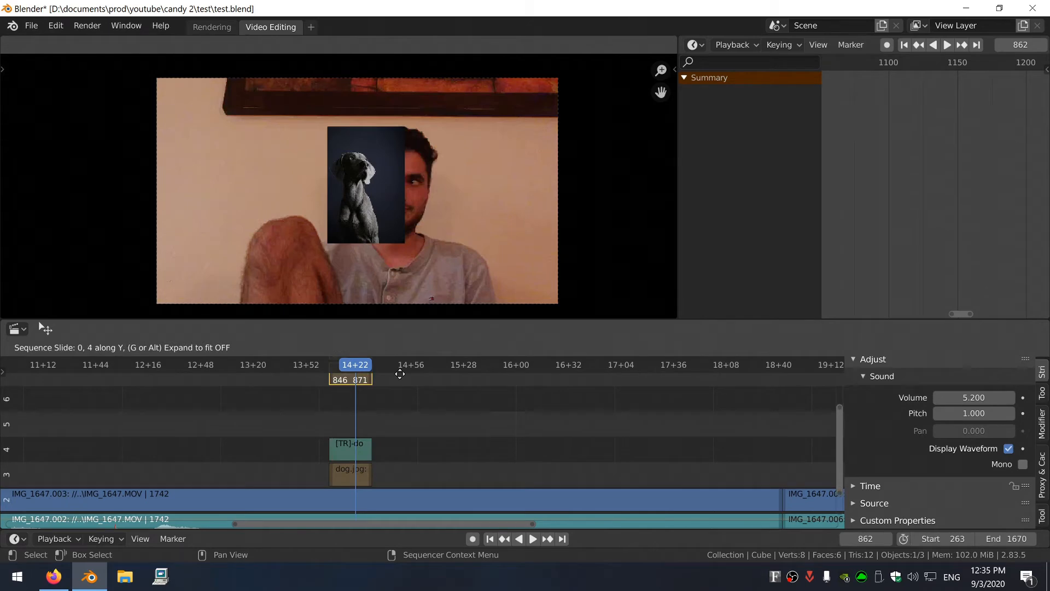
pyautogui.click(381, 433)
pyautogui.moveTo(376, 432); pyautogui.dragTo(392, 435, button='middle')
# Move the duplicate dog image to about X -4.60, Y -12.88 and the original to about X 1.95, Y 3.33 percent
pyautogui.click(379, 418)
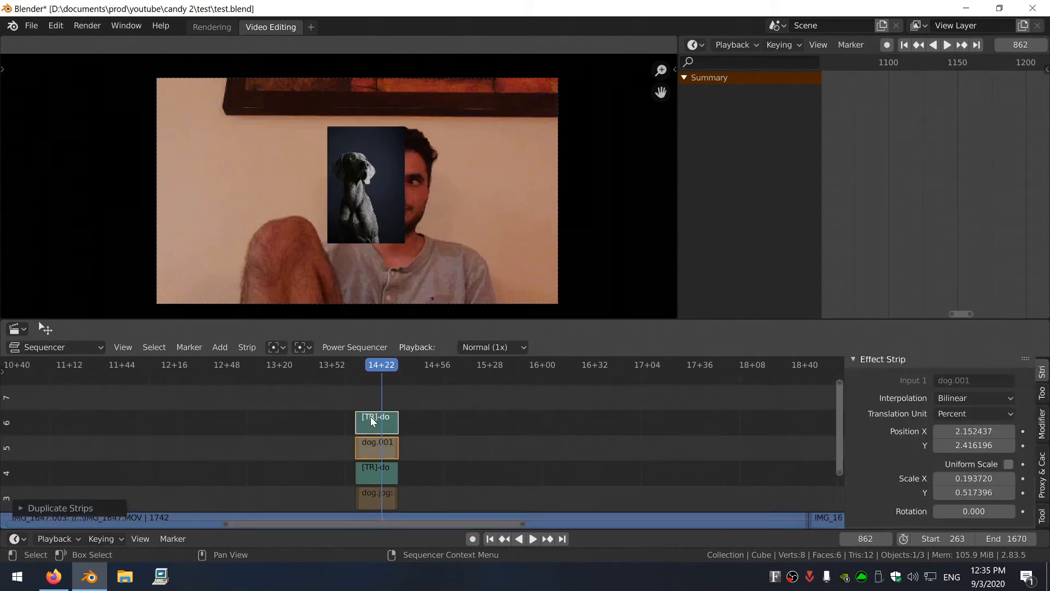
pyautogui.press('g')
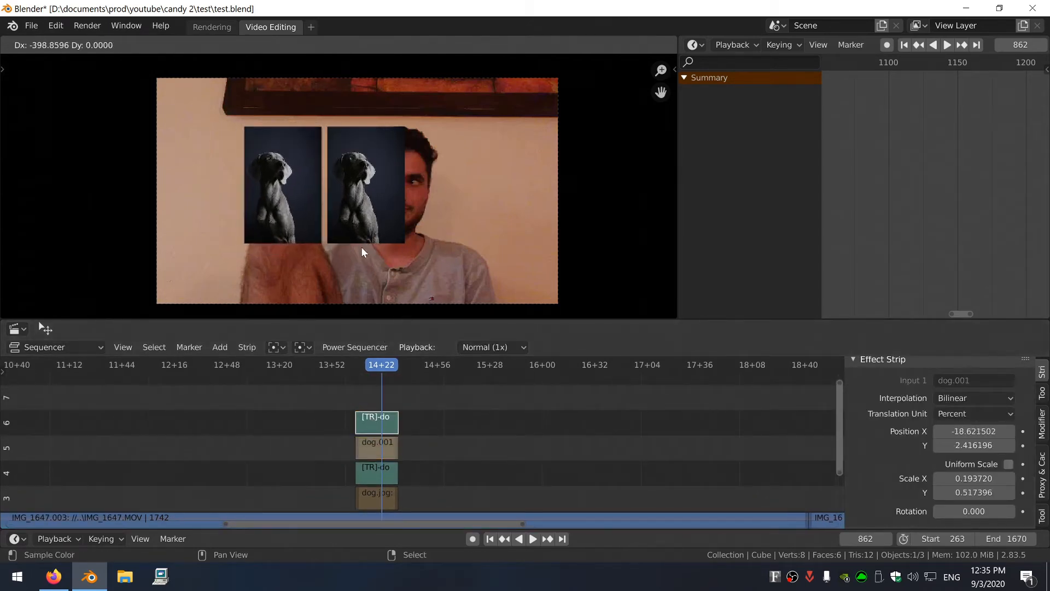
pyautogui.click(419, 280)
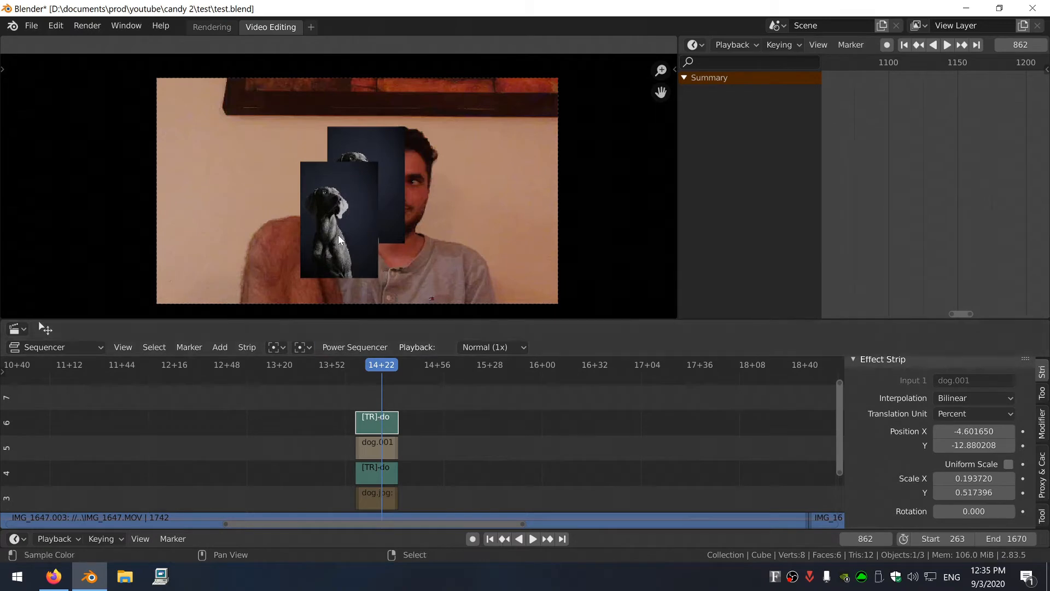
pyautogui.click(383, 474)
pyautogui.press('g')
pyautogui.click(457, 263)
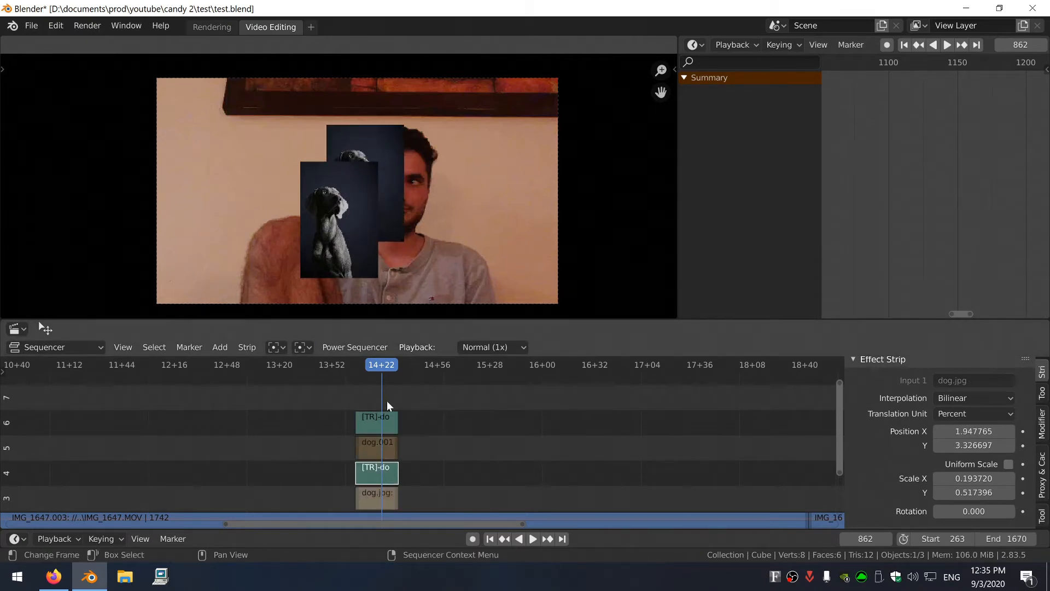
# Try the Alpha Under blend mode on the duplicate's transform strip in channel 6 and undo it
pyautogui.click(377, 419)
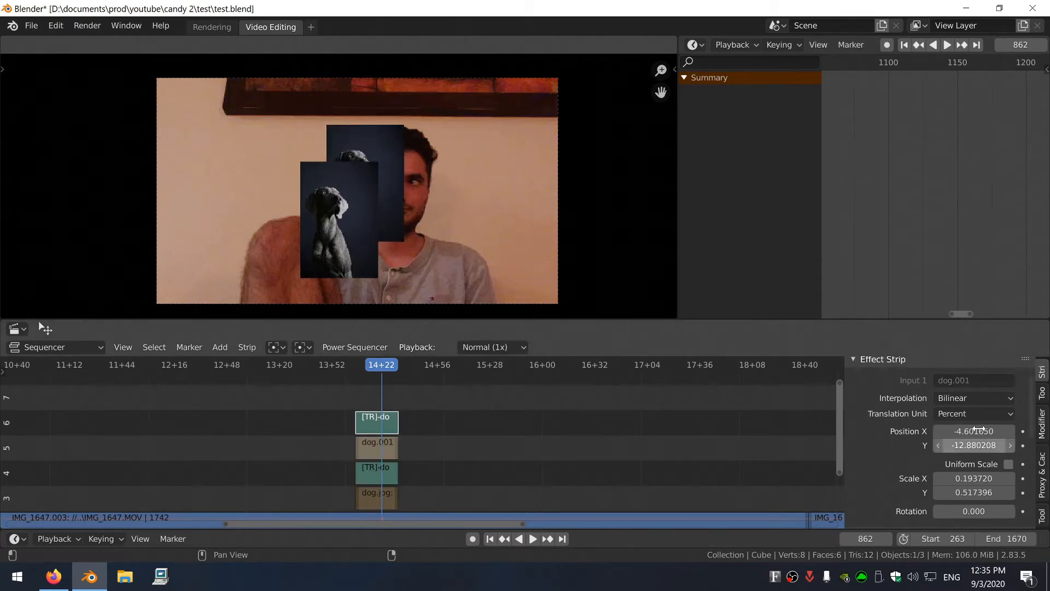
pyautogui.scroll(2, 1039, 419)
pyautogui.scroll(-7, 979, 438)
pyautogui.click(976, 491)
pyautogui.click(969, 296)
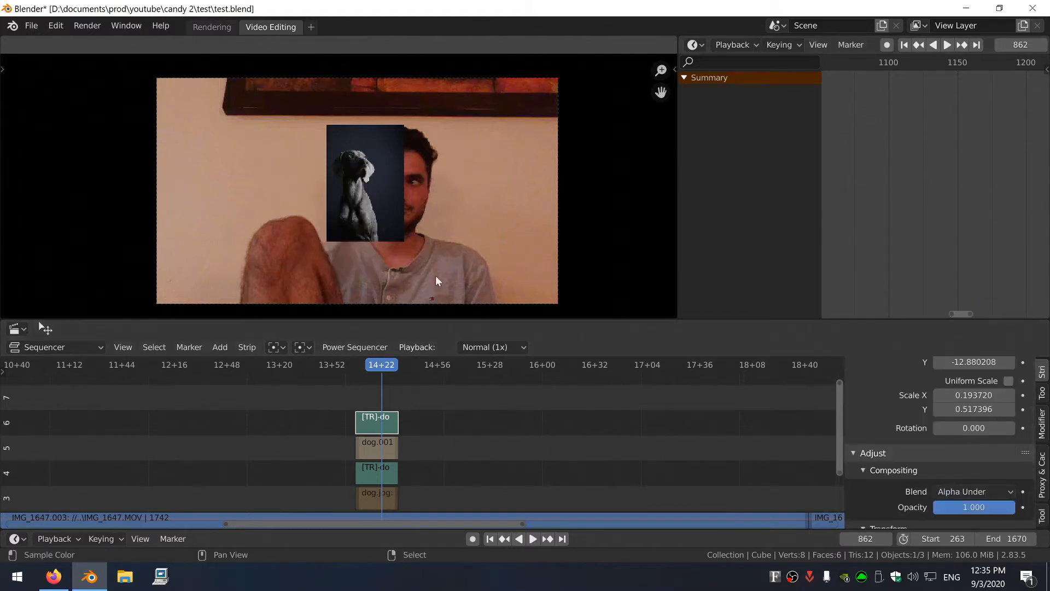
pyautogui.hotkey('ctrl', 'z')
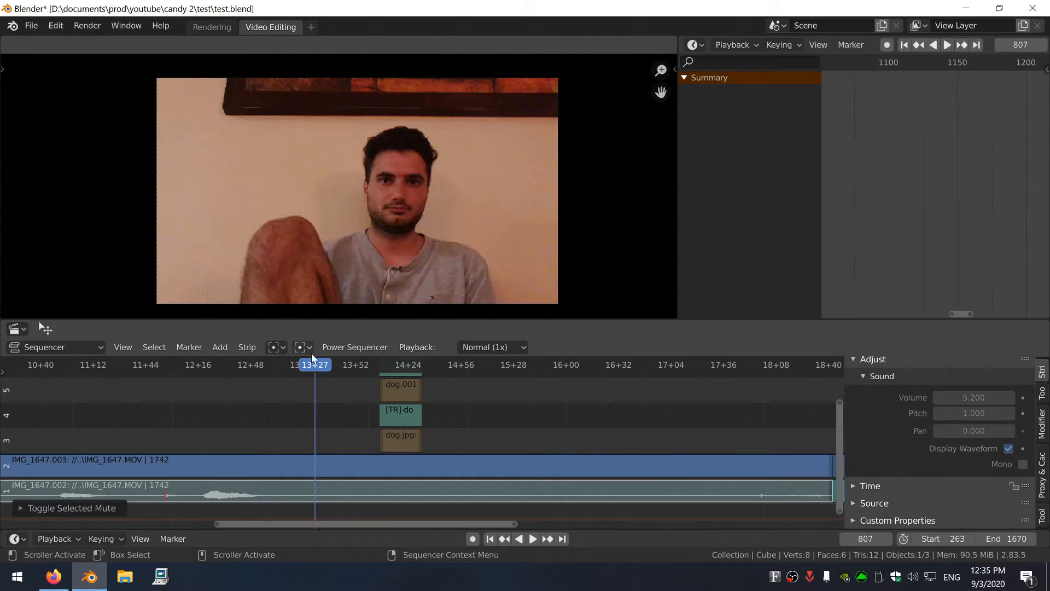
# Move the playhead back well before the dog strips and play the footage for a moment
pyautogui.moveTo(315, 366); pyautogui.dragTo(125, 377)
pyautogui.moveTo(207, 393); pyautogui.dragTo(353, 394, button='middle')
pyautogui.press('space')
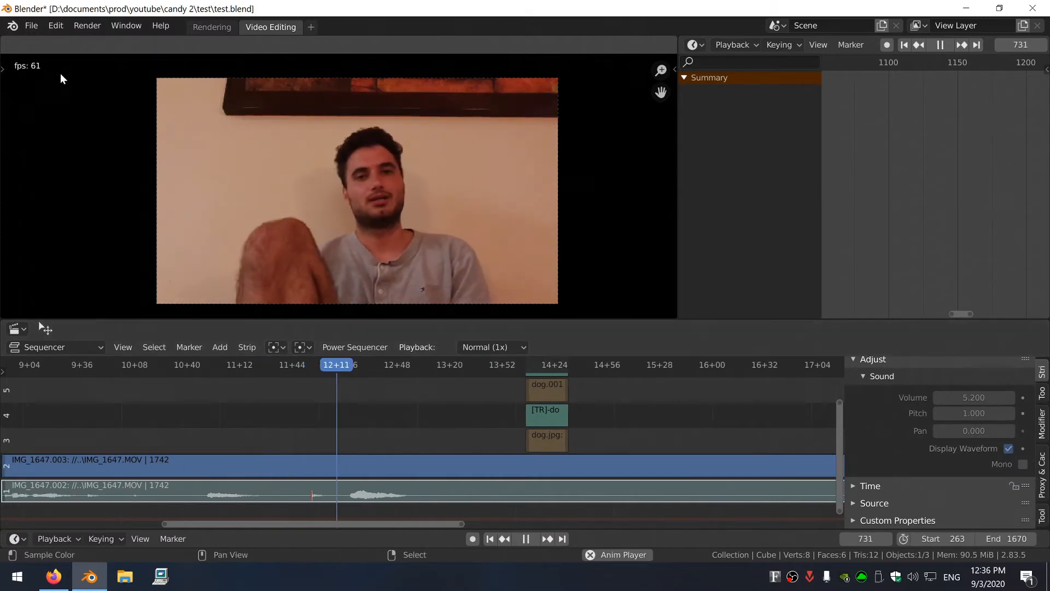
pyautogui.press('space')
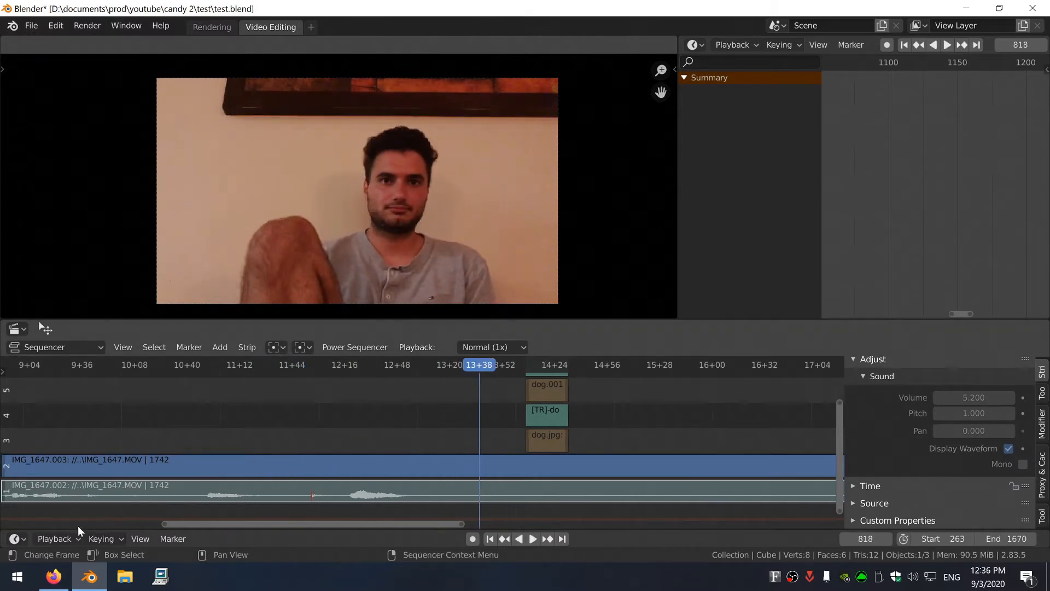
# Set the timeline's playback sync mode to AV-sync
pyautogui.click(55, 540)
pyautogui.click(70, 230)
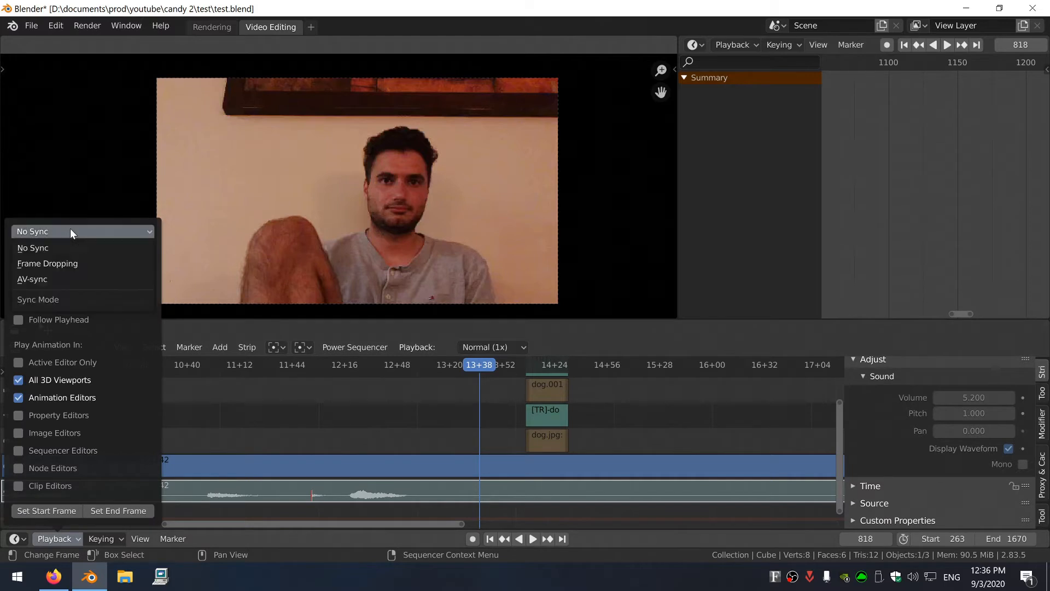
pyautogui.click(50, 279)
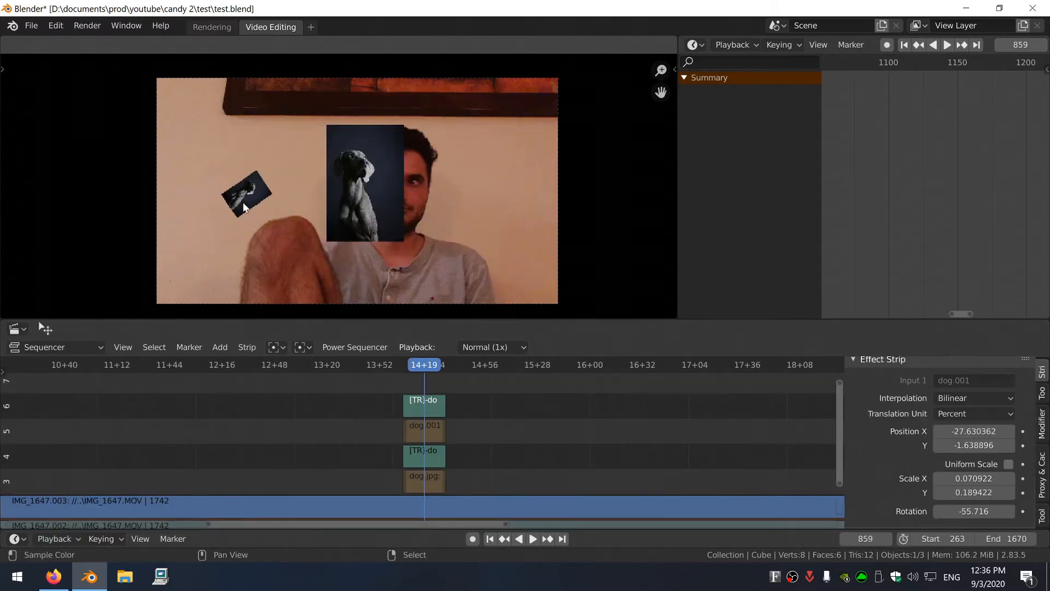
# Select the small tilted dog image in the preview and undo its last rotation, scaling and move
pyautogui.rightClick(249, 200)
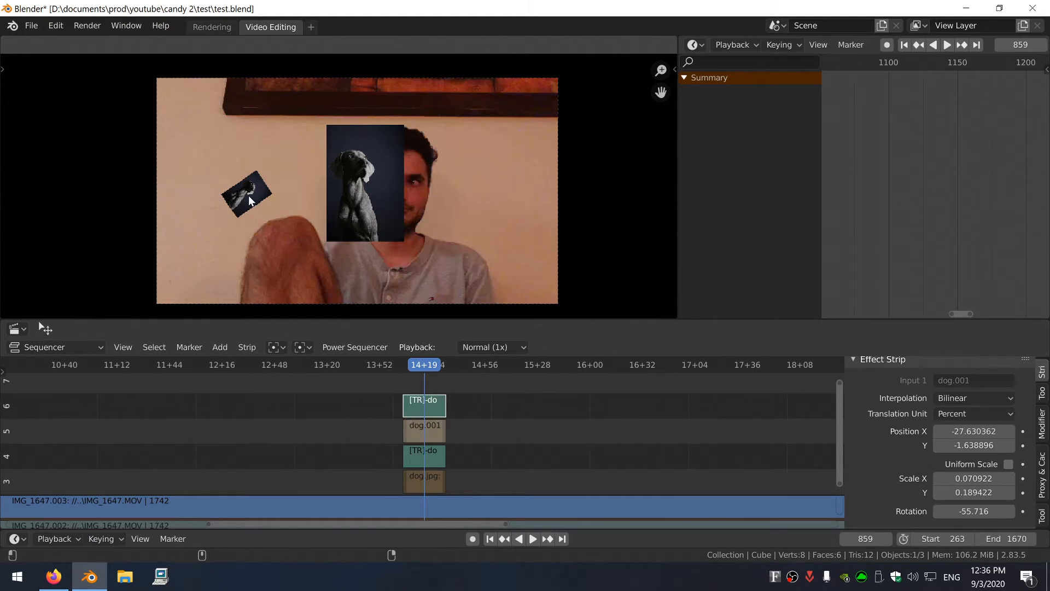
pyautogui.hotkey('ctrl', 'z')
pyautogui.hotkey('ctrl', 'z')
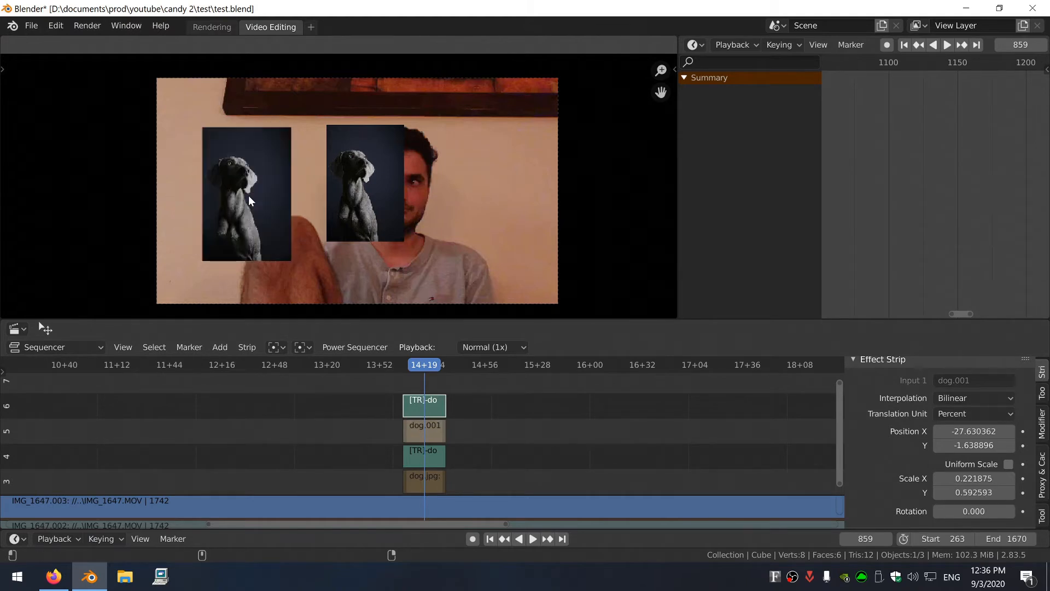
pyautogui.hotkey('ctrl', 'z')
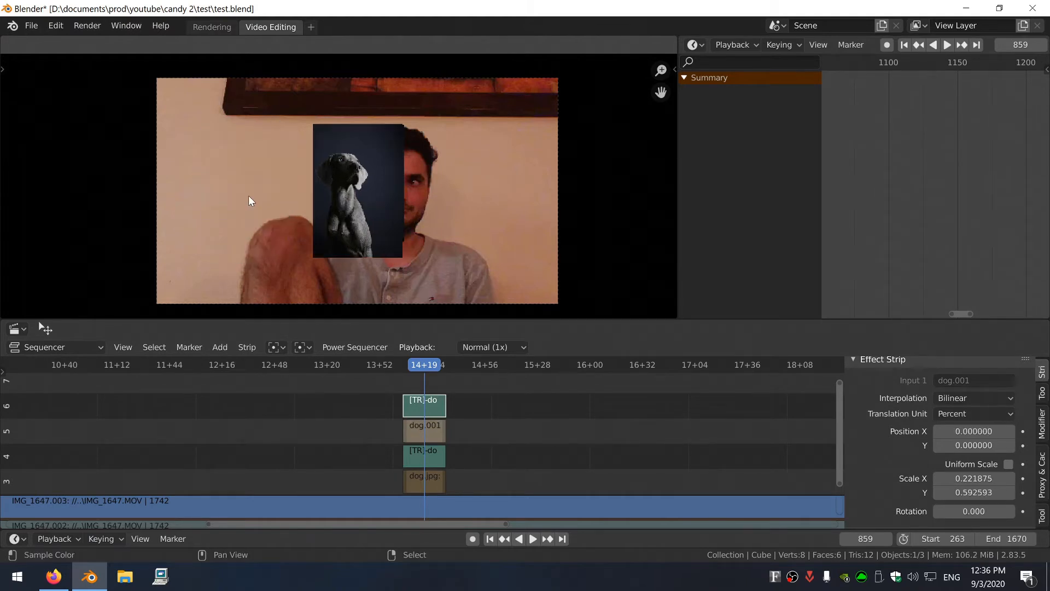
# Crop the duplicate dog image to the area around the dog's head and reset its position to 0, 0
pyautogui.click(354, 213)
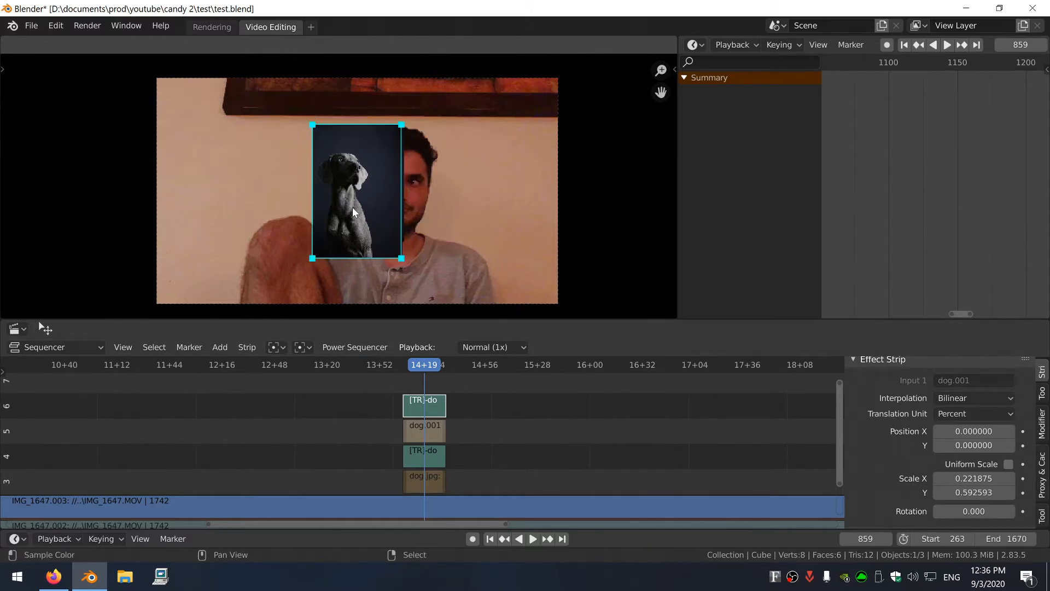
pyautogui.moveTo(312, 259); pyautogui.dragTo(342, 194)
pyautogui.moveTo(400, 125); pyautogui.dragTo(315, 149)
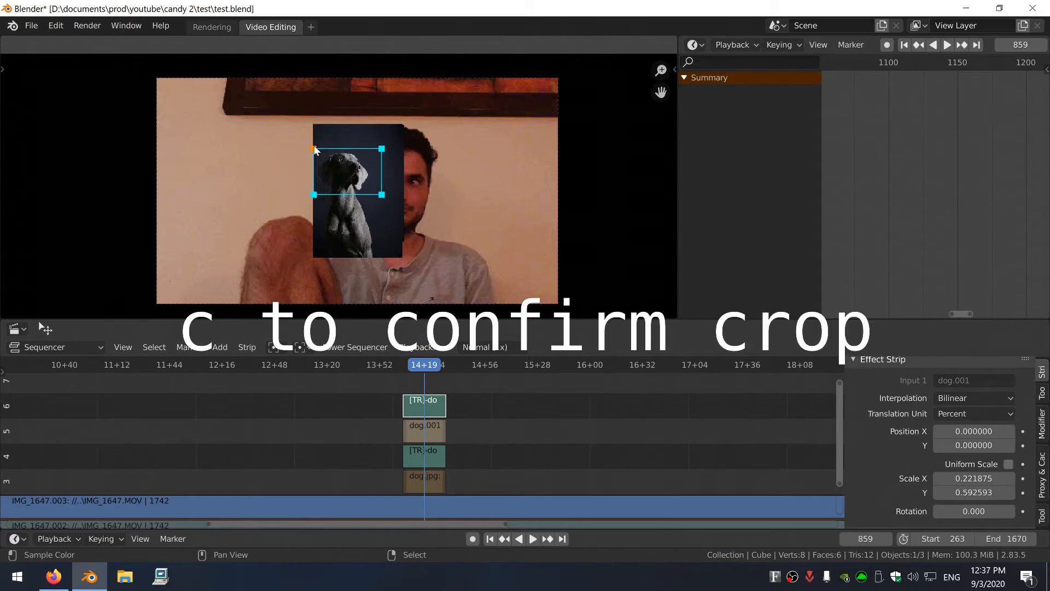
pyautogui.press('c')
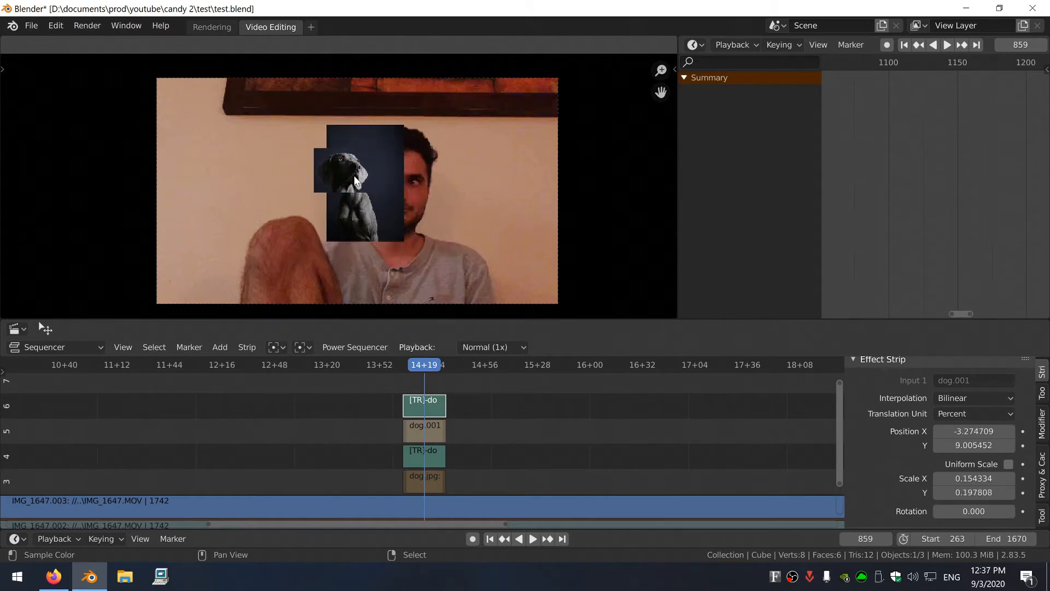
pyautogui.hotkey('alt', 'g')
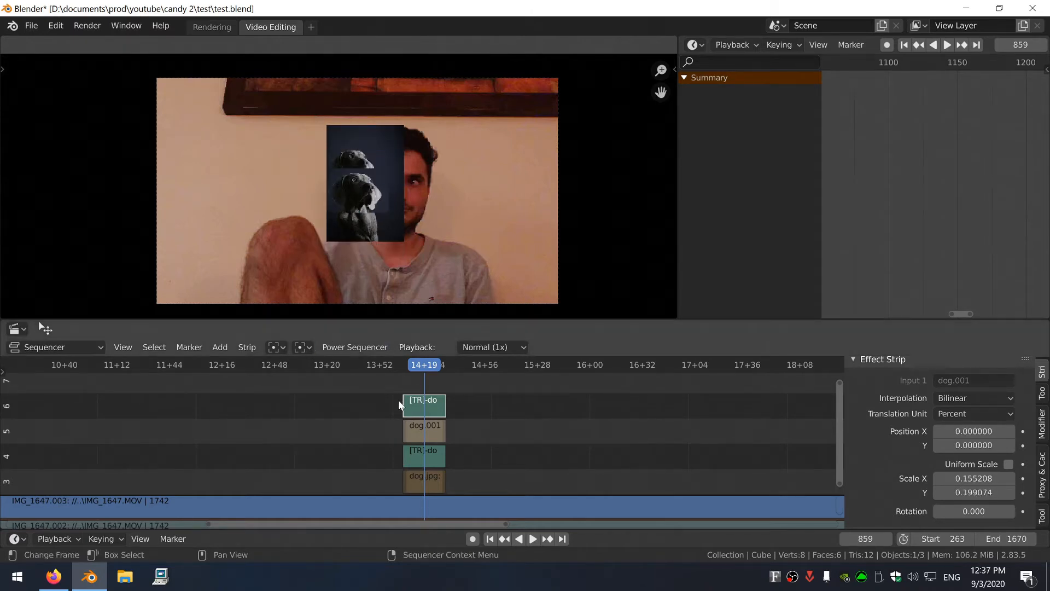
# Select the uncropped dog image in the preview and move it beside the man, at the right edge of the frame
pyautogui.rightClick(377, 137)
pyautogui.press('g')
pyautogui.rightClick(362, 196)
pyautogui.rightClick(503, 197)
pyautogui.press('g')
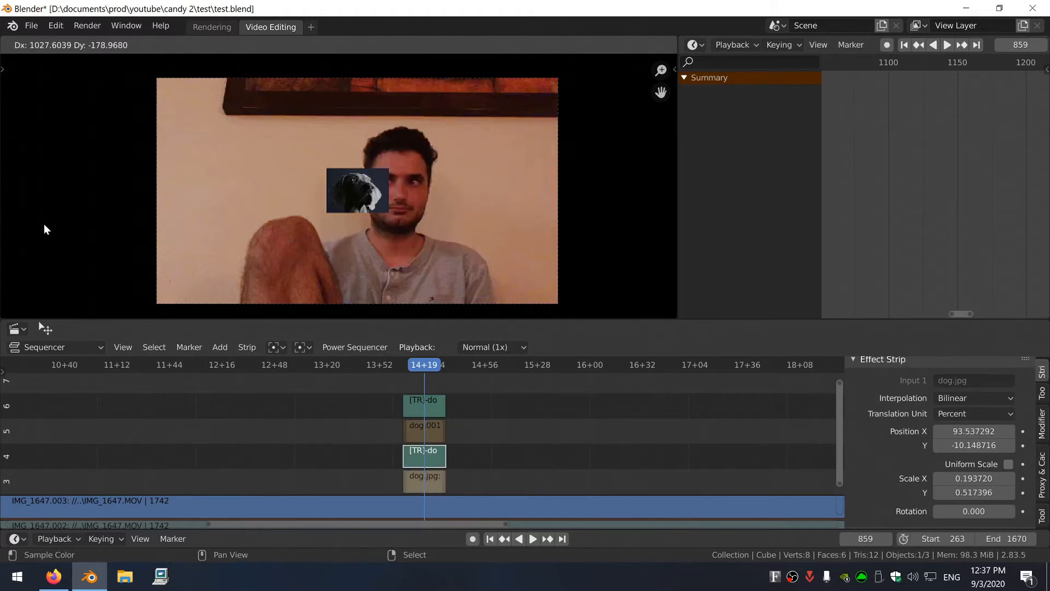
pyautogui.click(525, 210)
# Select the cropped dog image in the preview and move it into the lower-left corner of the frame
pyautogui.rightClick(368, 201)
pyautogui.press('g')
pyautogui.press('g')
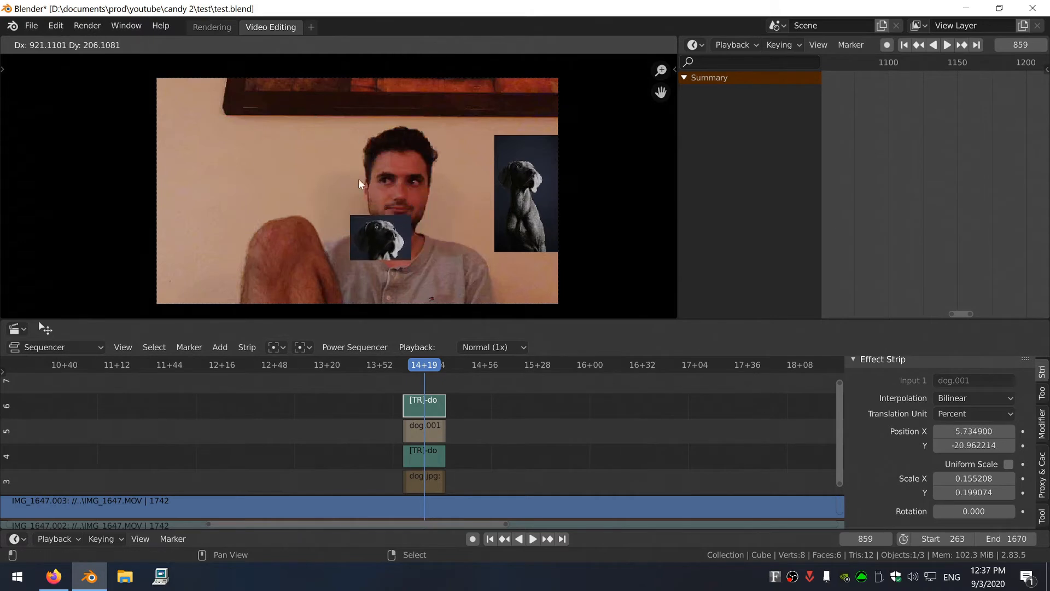
pyautogui.click(42, 203)
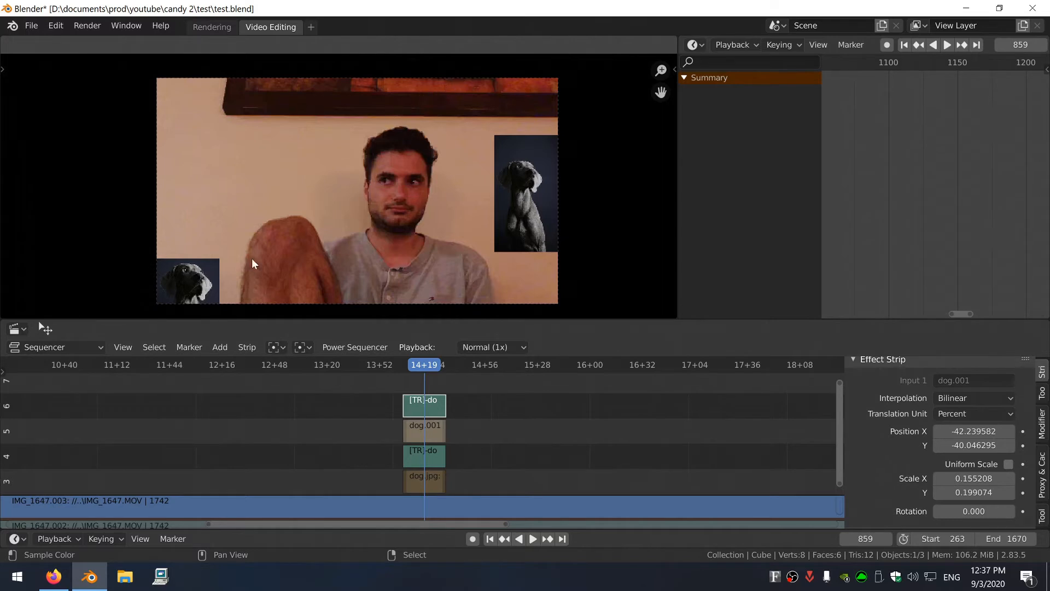
# Set the pivot point to 2D Cursor and scale the cropped dog image from the frame's lower-left corner to full frame height
pyautogui.click(276, 347)
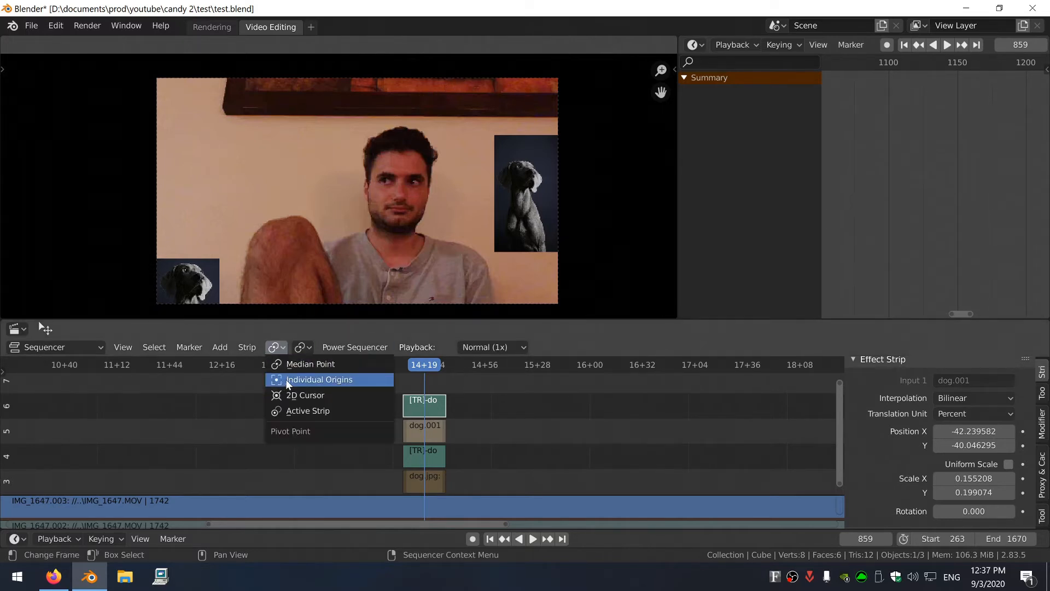
pyautogui.click(305, 395)
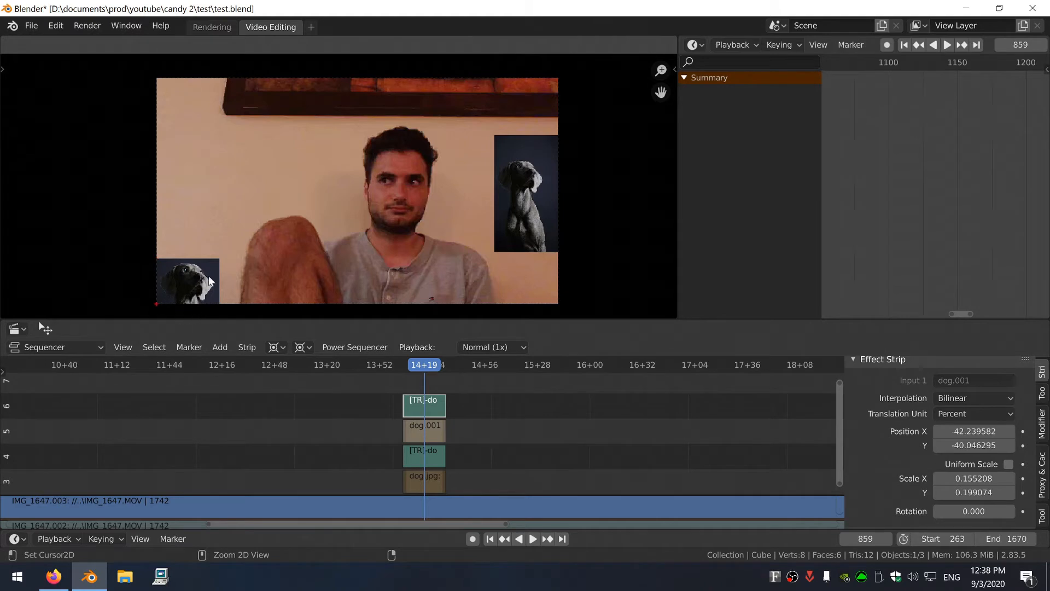
pyautogui.press('s')
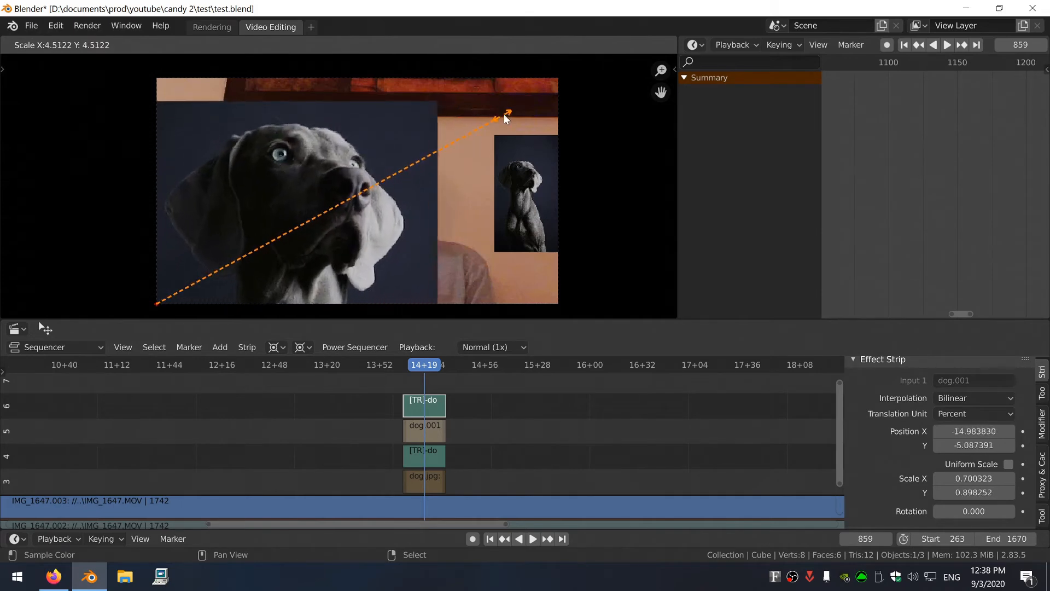
pyautogui.click(539, 99)
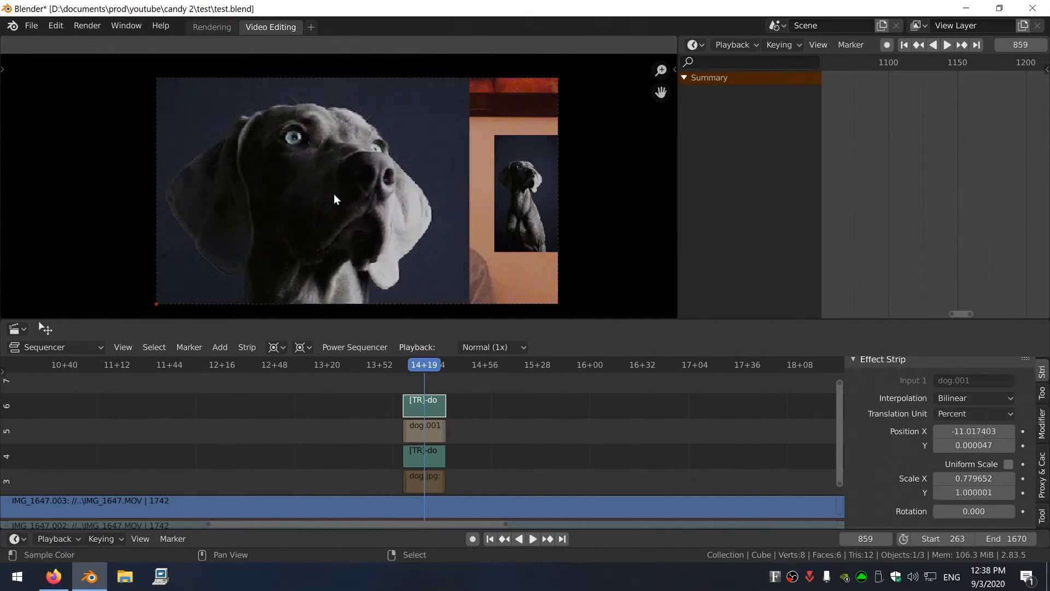
# Set the pivot point to Individual Origins, select all images in the preview and try scaling them
pyautogui.click(276, 347)
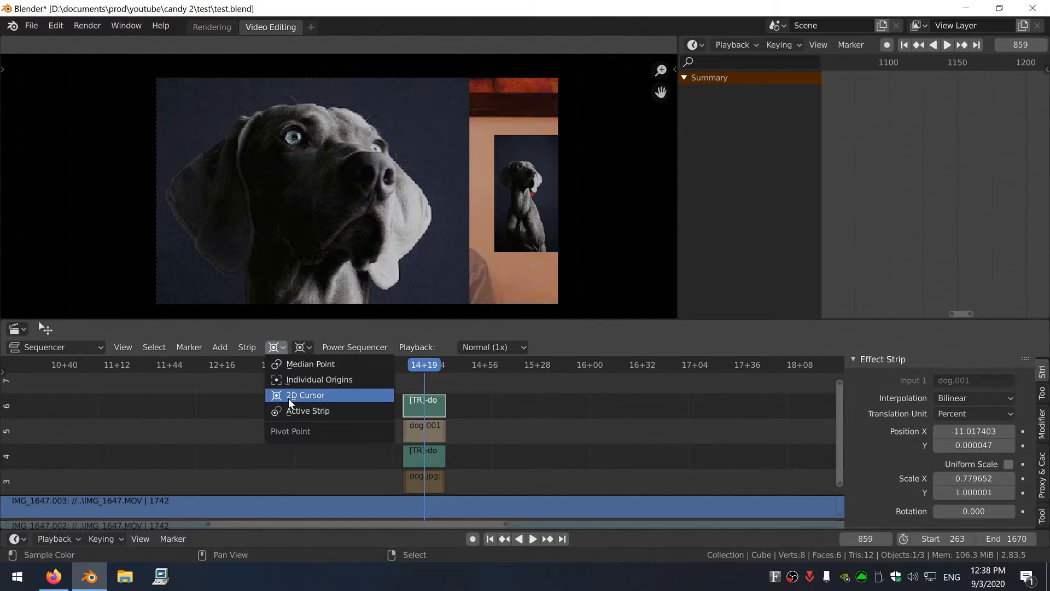
pyautogui.click(298, 379)
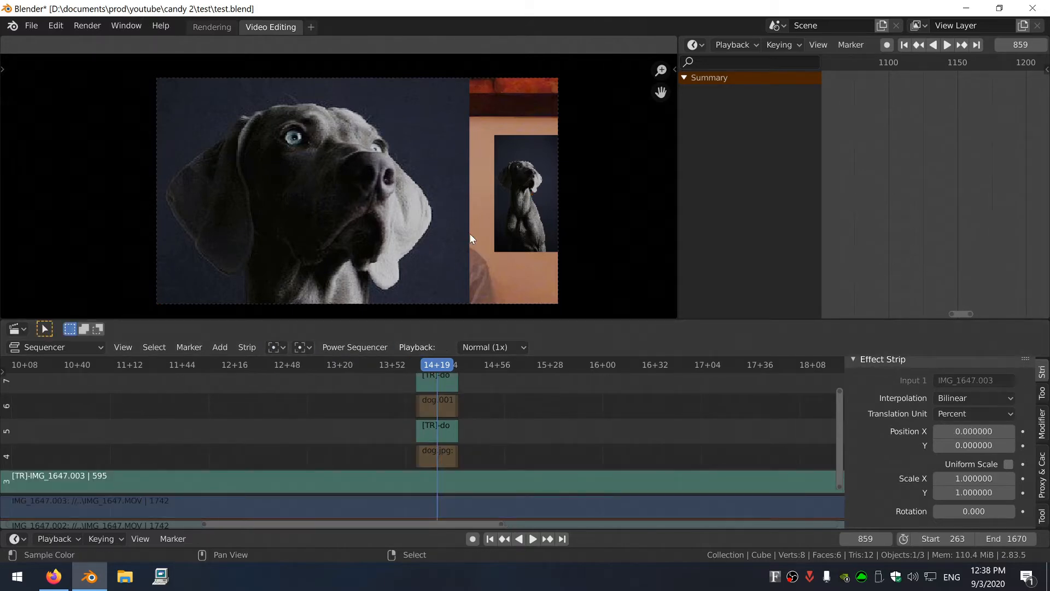
pyautogui.press('a')
pyautogui.press('s')
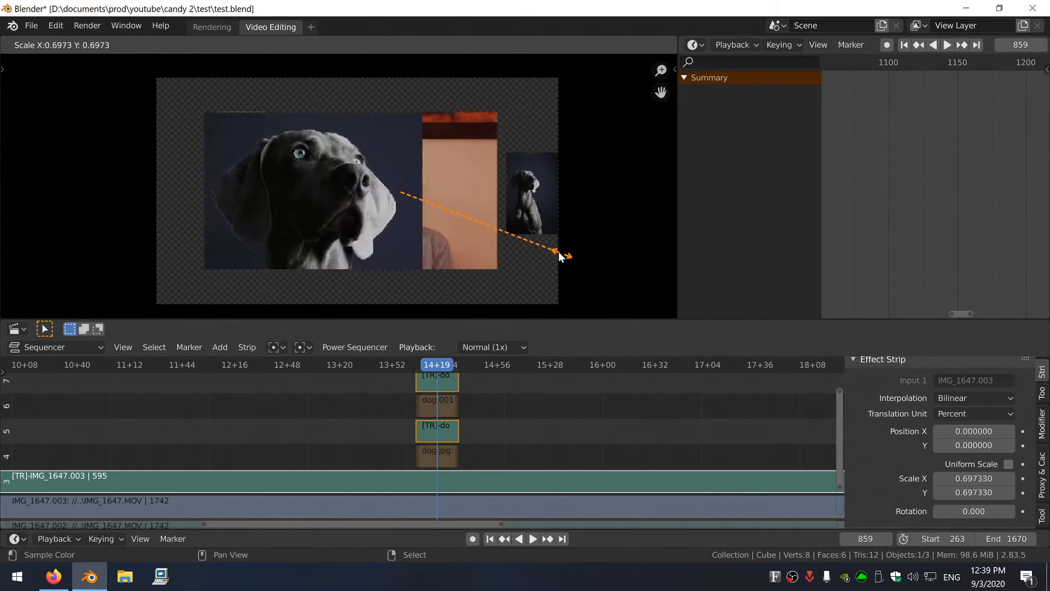
pyautogui.rightClick(500, 232)
# Set the pivot point to Median Point and try scaling all selected images around their common centre
pyautogui.click(276, 347)
pyautogui.click(298, 382)
pyautogui.press('s')
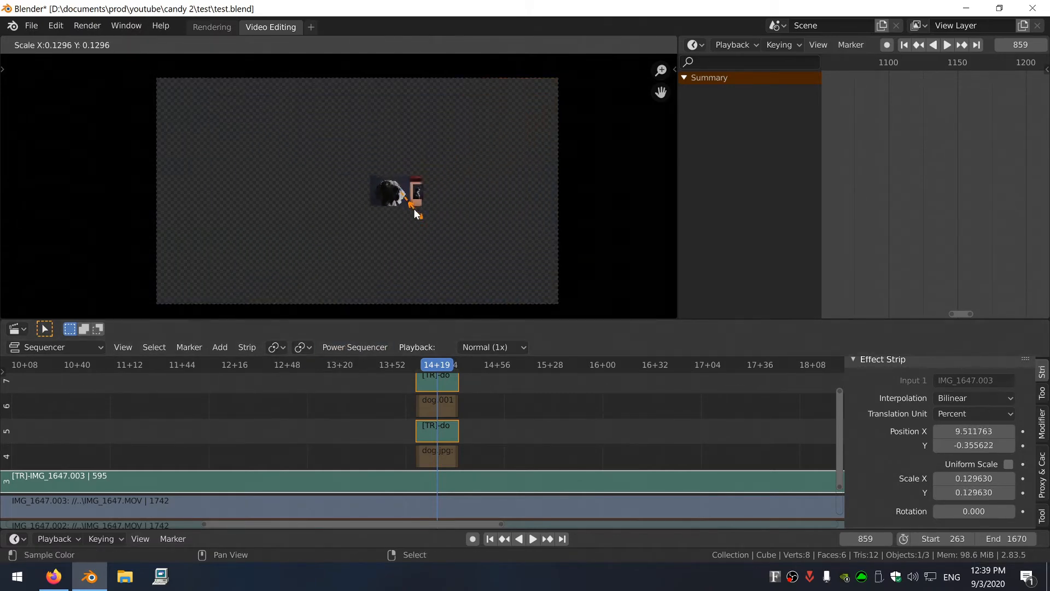
pyautogui.rightClick(493, 263)
pyautogui.press('s')
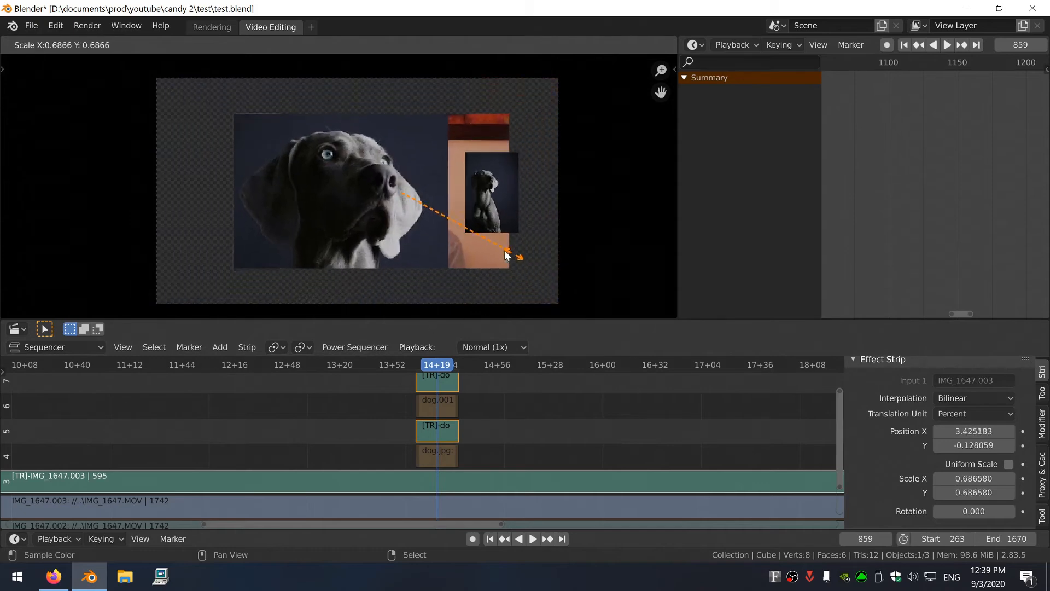
pyautogui.rightClick(421, 210)
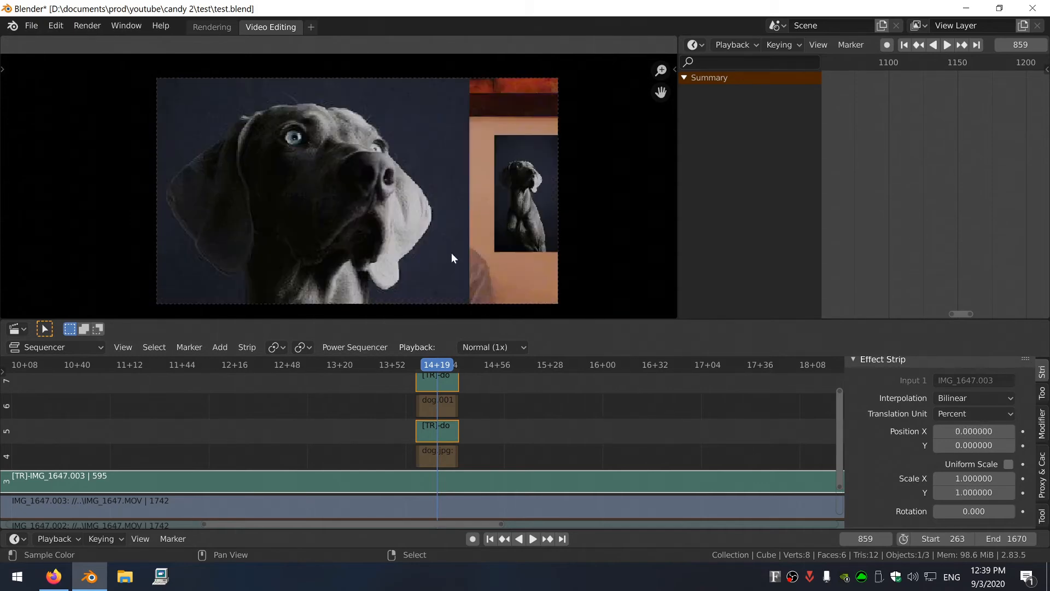
# Try moving all images together in the preview, then try moving the dog strips in the timeline
pyautogui.press('g')
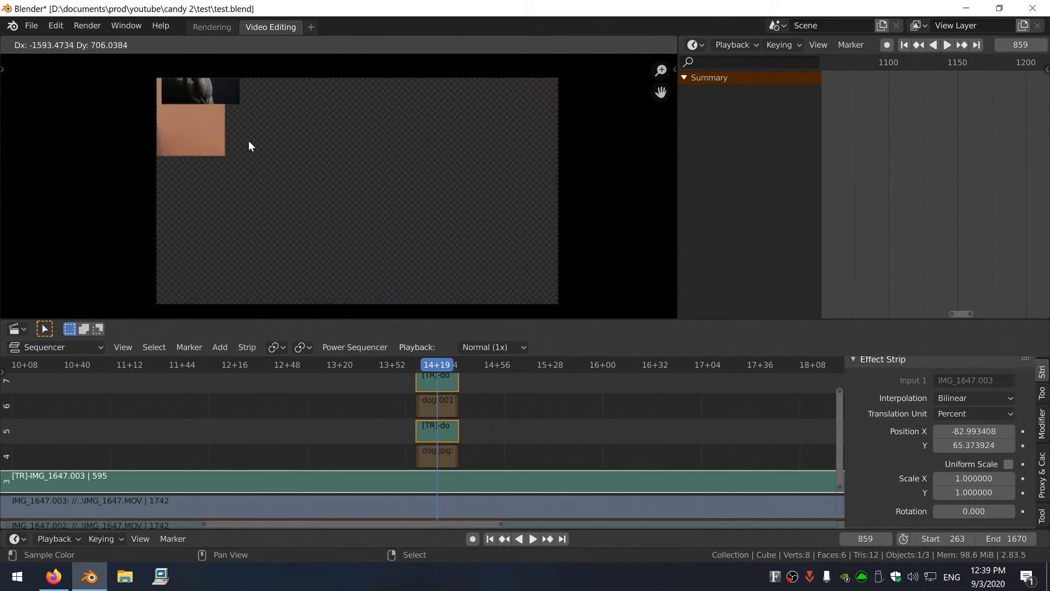
pyautogui.rightClick(268, 196)
pyautogui.keyDown('ctrl'); pyautogui.scroll(-5, 544, 420); pyautogui.keyUp('ctrl')
pyautogui.keyDown('shift'); pyautogui.rightClick(355, 407); pyautogui.keyUp('shift')
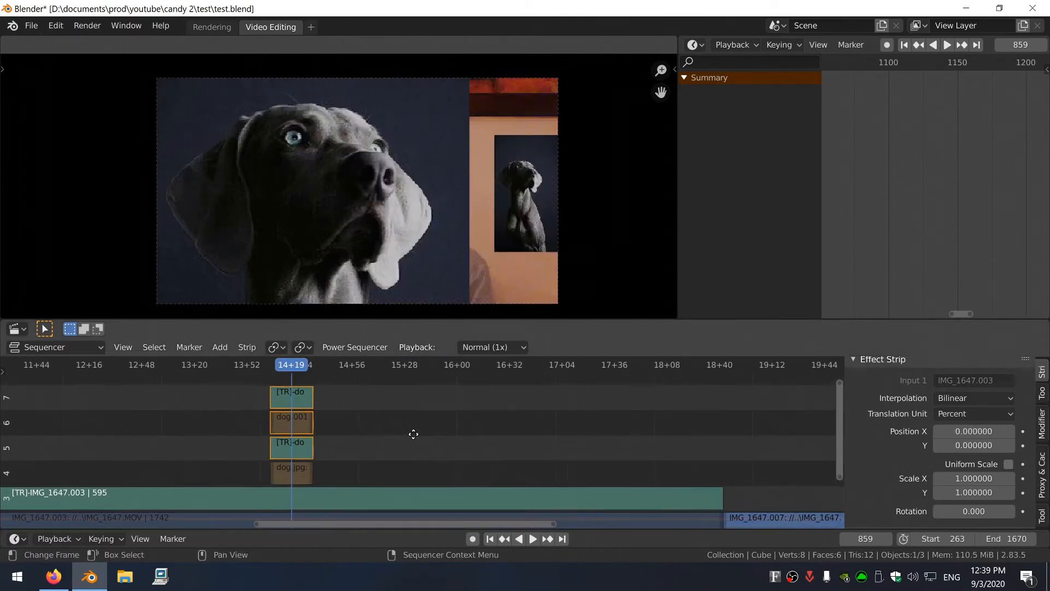
pyautogui.press('g')
pyautogui.rightClick(680, 440)
pyautogui.moveTo(382, 424); pyautogui.dragTo(470, 441, button='middle')
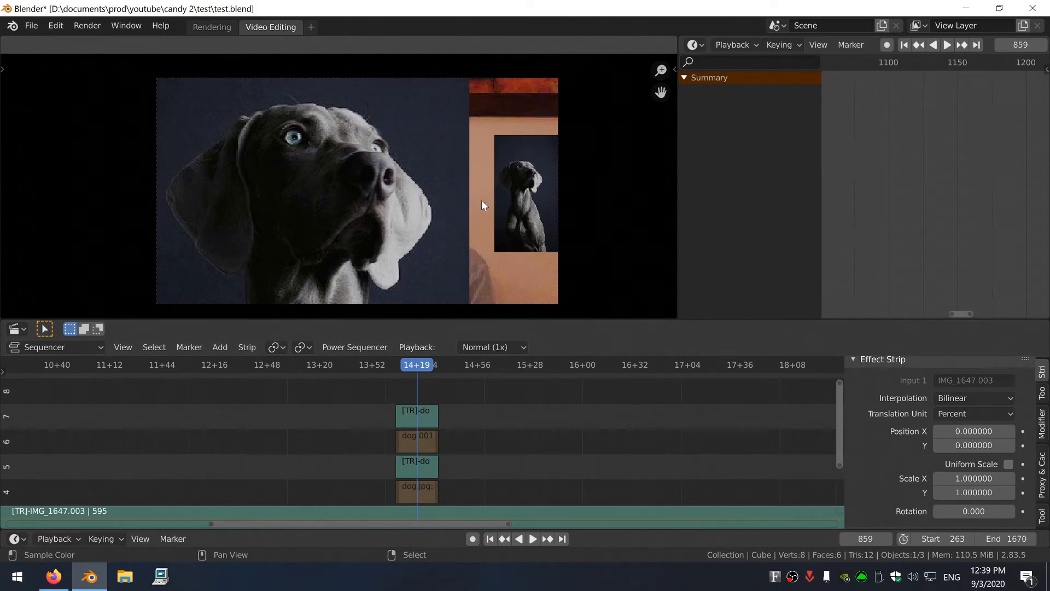
pyautogui.moveTo(484, 196); pyautogui.dragTo(496, 195, button='middle')
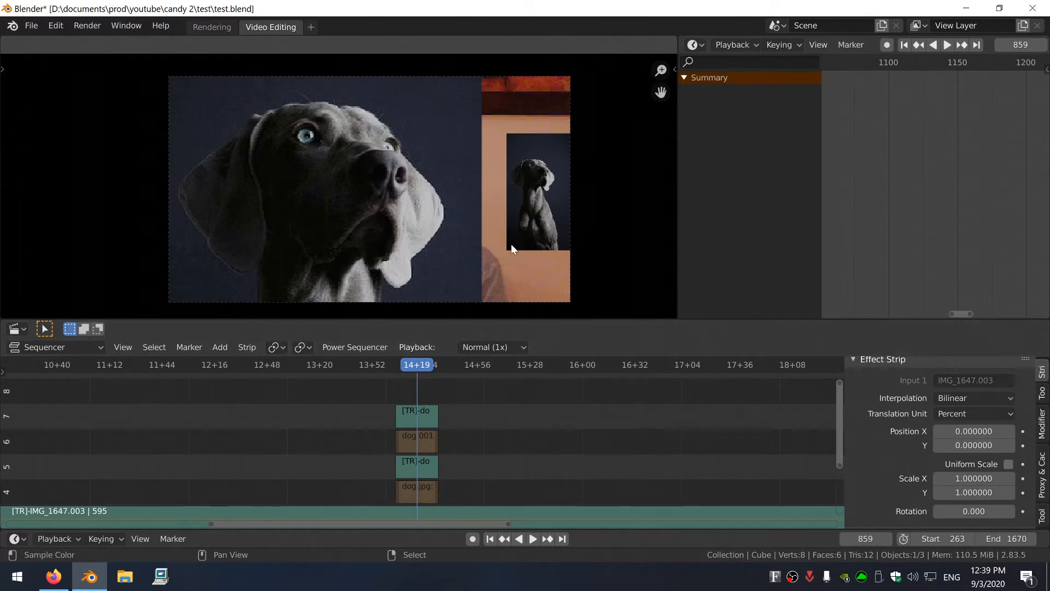
# Scale all images together to about 0.36 of the footage's size, and narrow them horizontally to about 0.12
pyautogui.press('s')
pyautogui.click(509, 224)
pyautogui.press('s')
pyautogui.press('x')
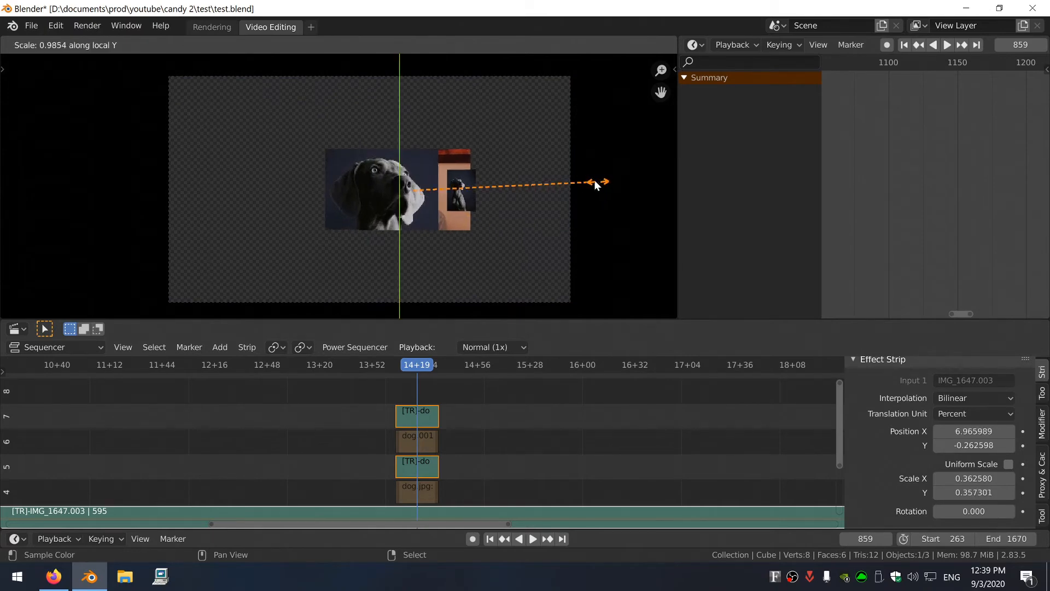
pyautogui.click(474, 181)
# Crop the scene canvas to the area covered by the shrunken images
pyautogui.scroll(2, 378, 236)
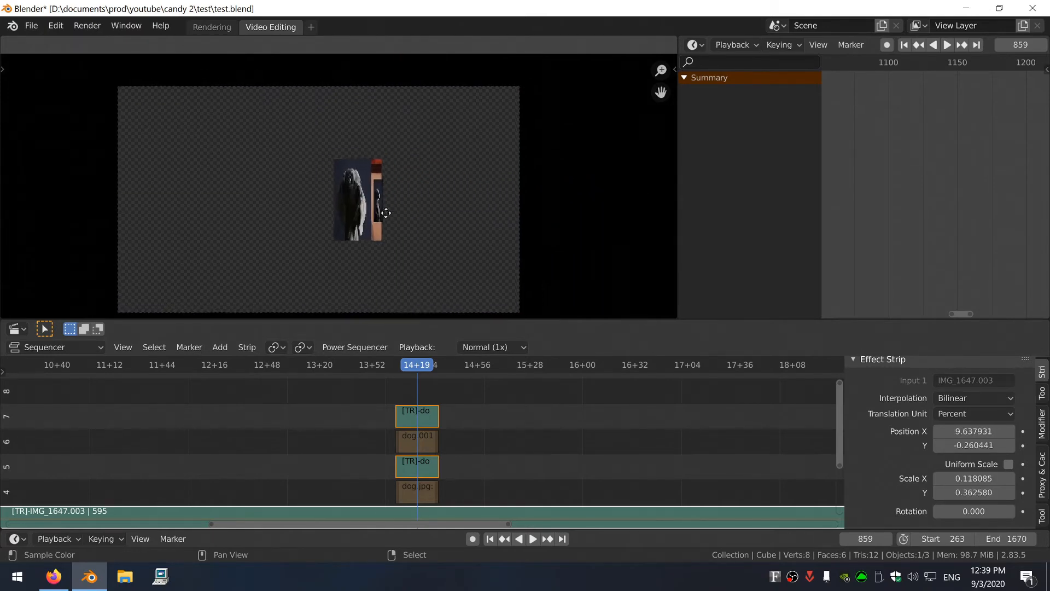
pyautogui.scroll(2, 372, 230)
pyautogui.scroll(-6, 405, 178)
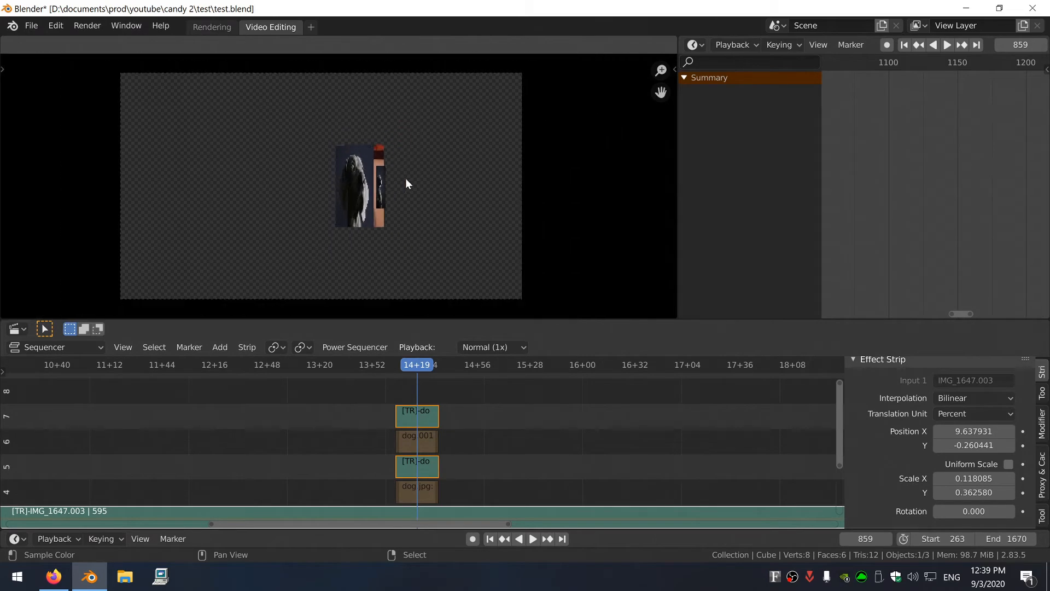
pyautogui.hotkey('shift', 'c')
pyautogui.moveTo(333, 222); pyautogui.dragTo(388, 236, button='middle')
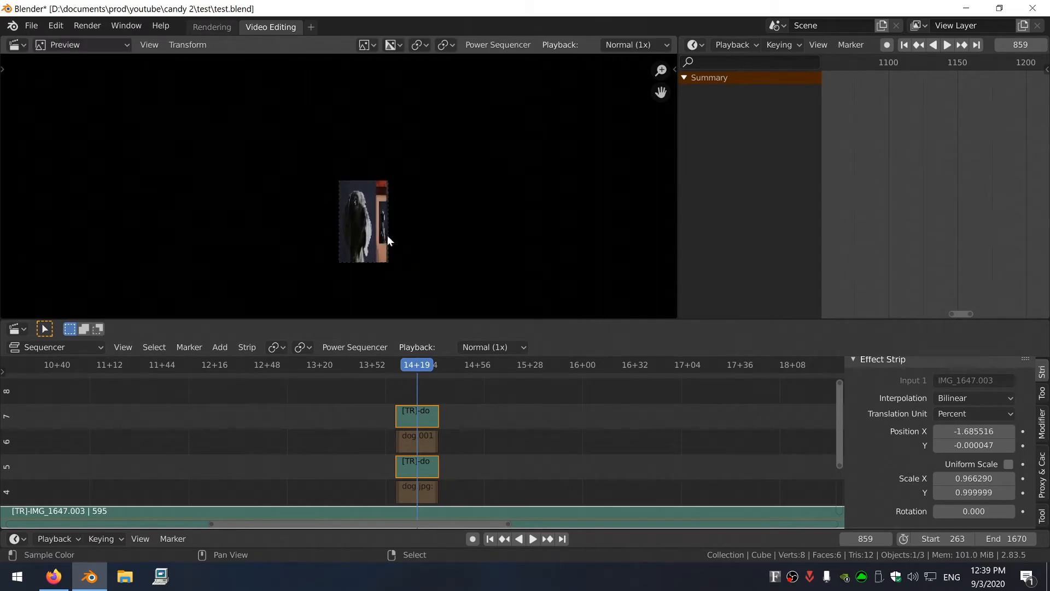
# Check the scene's output resolution in the Rendering workspace, and undo the canvas crop and the scaling of all images
pyautogui.click(214, 27)
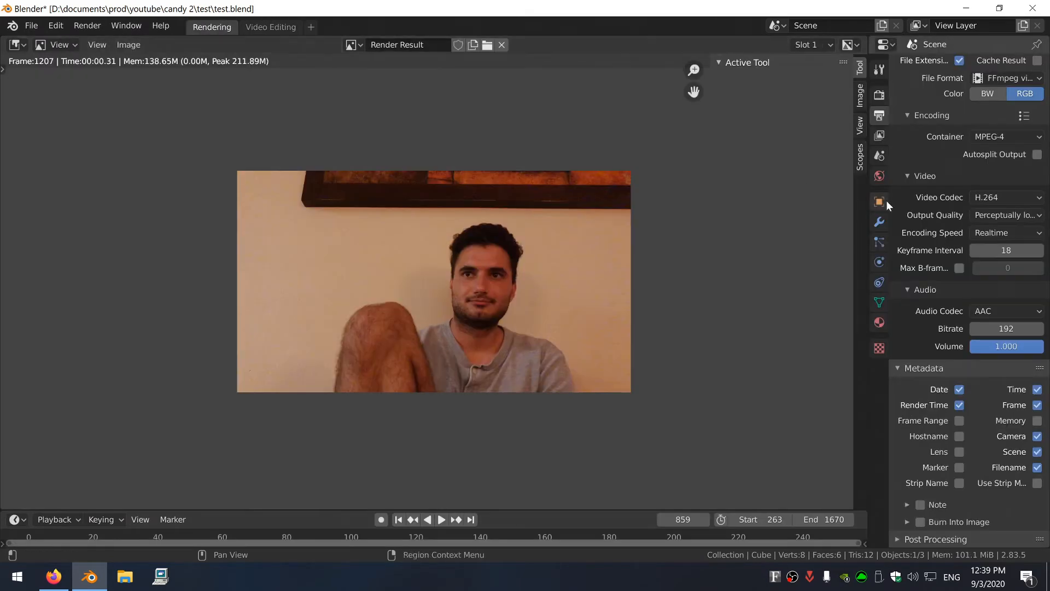
pyautogui.scroll(10, 945, 149)
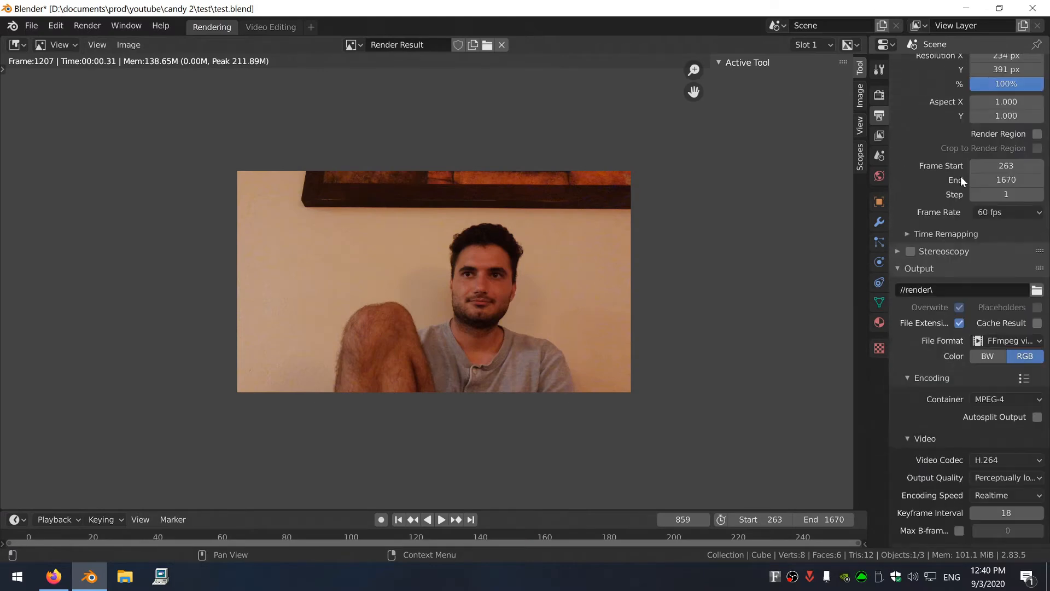
pyautogui.hotkey('ctrl', 'z')
pyautogui.click(271, 27)
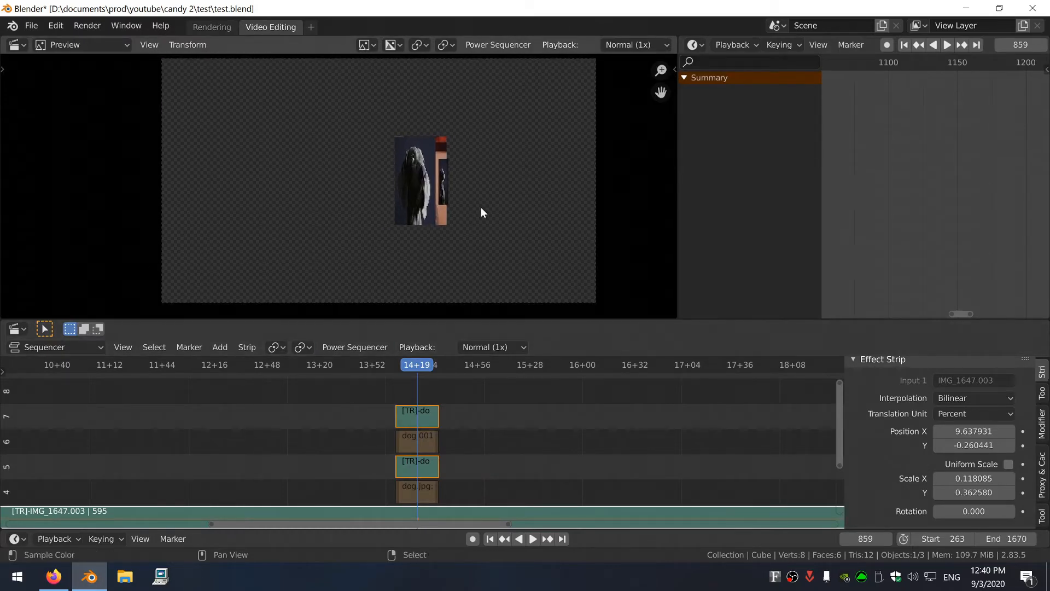
pyautogui.hotkey('ctrl', 'z')
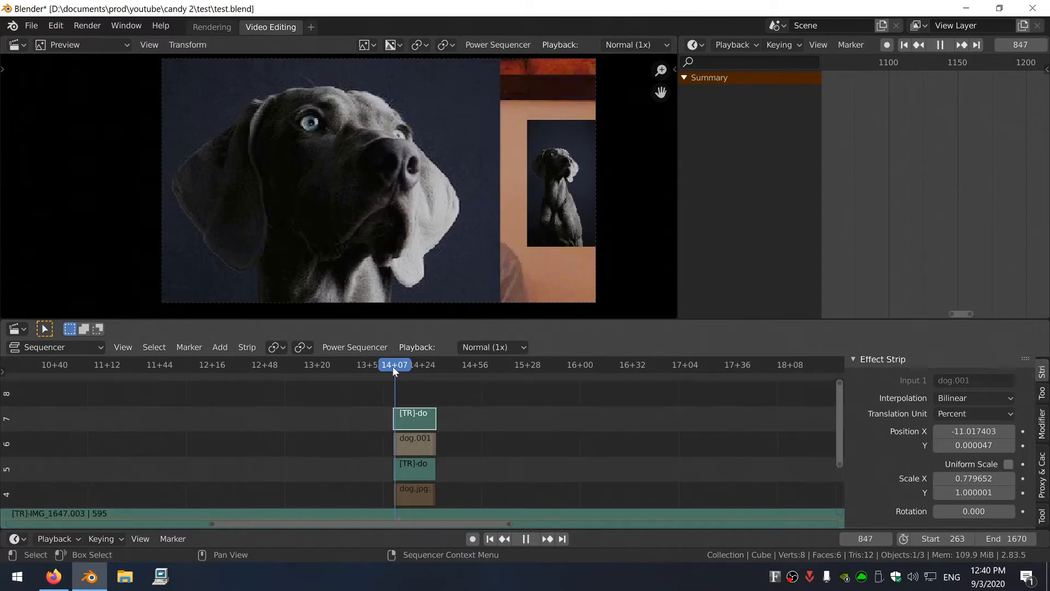
# Keyframe the cropped dog strip's X position at frame 846, and keyframe a changed X position at frame 869
pyautogui.moveTo(393, 366); pyautogui.dragTo(394, 367)
pyautogui.press('i')
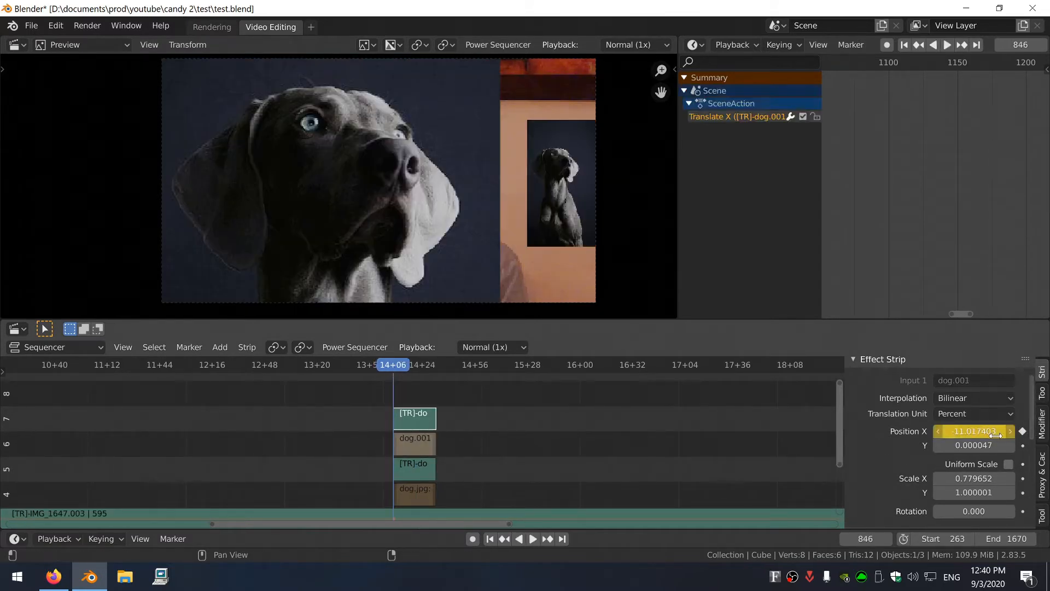
pyautogui.moveTo(394, 366); pyautogui.dragTo(431, 366)
pyautogui.moveTo(962, 431); pyautogui.dragTo(1015, 432)
pyautogui.click(1022, 432)
# Play back the dog image's X position animation from its start and fit all keyframes in the Dope Sheet view
pyautogui.press('space')
pyautogui.moveTo(428, 365); pyautogui.dragTo(395, 364)
pyautogui.press('space')
pyautogui.press('Home')
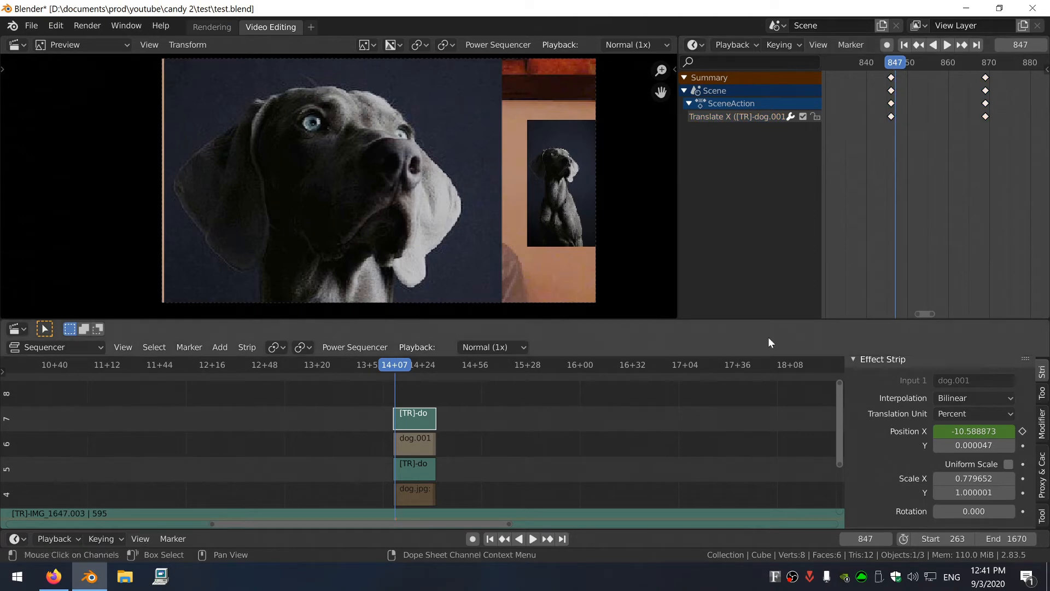
# Delete the X position keyframes from the Dope Sheet and enable Auto Keying
pyautogui.press('x')
pyautogui.click(909, 146)
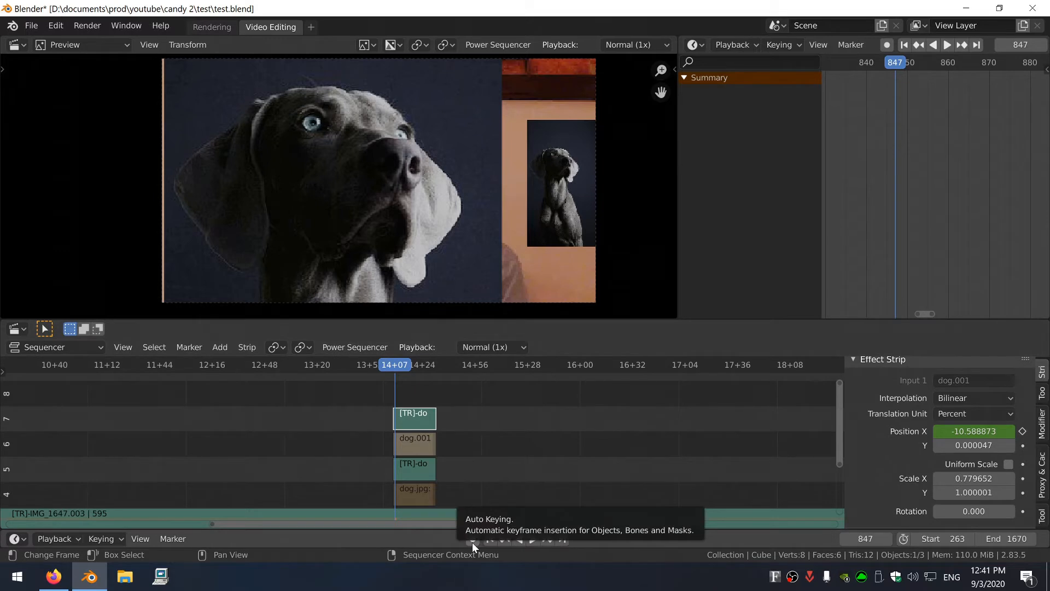
pyautogui.click(471, 541)
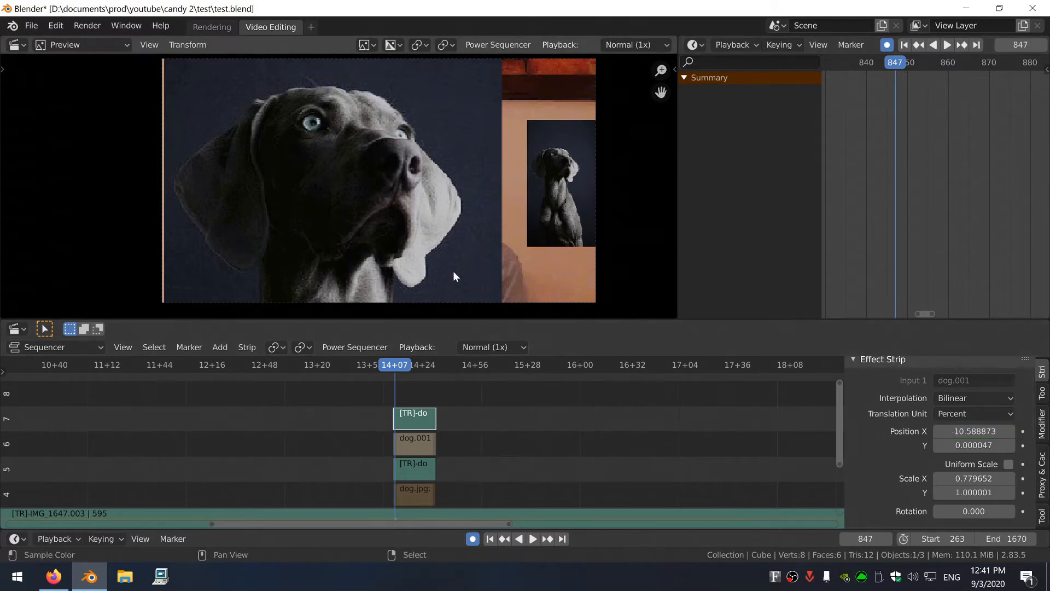
# At frame 847, reposition the cropped dog image, scale it down to about 0.29 by 0.37 and rotate it to about 77°
pyautogui.press('g')
pyautogui.click(536, 221)
pyautogui.press('s')
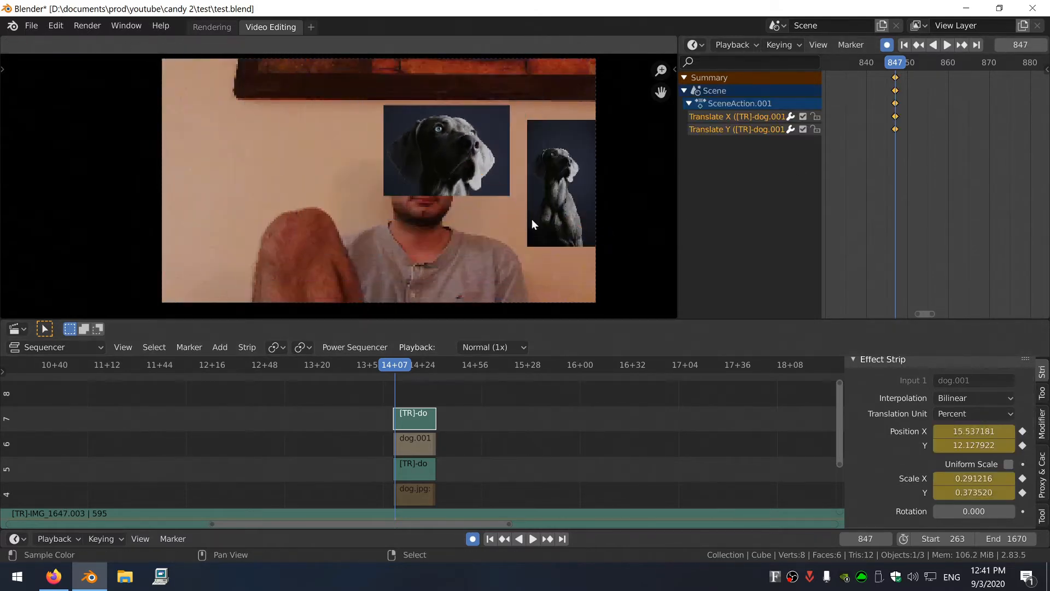
pyautogui.click(532, 219)
pyautogui.press('r')
pyautogui.click(566, 130)
# Shrink the rotated dog image to about 0.044 by 0.056 and place it in the frame's upper-right corner, at about 45.4, 42.6
pyautogui.press('g')
pyautogui.click(655, 114)
pyautogui.press('s')
pyautogui.click(561, 112)
pyautogui.press('g')
pyautogui.click(615, 107)
pyautogui.click(597, 133)
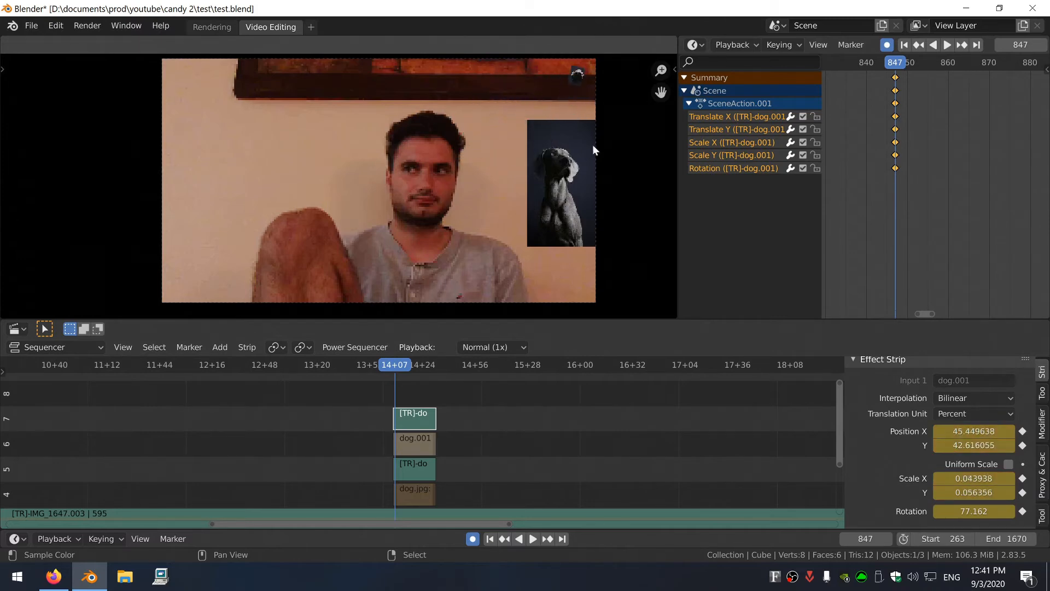
# At frame 869, move the cropped dog image left of the man, enlarge it to about 0.39 by 0.50 and rotate it to about -23.7°
pyautogui.moveTo(399, 367); pyautogui.dragTo(431, 365)
pyautogui.press('g')
pyautogui.click(264, 271)
pyautogui.press('s')
pyautogui.click(403, 258)
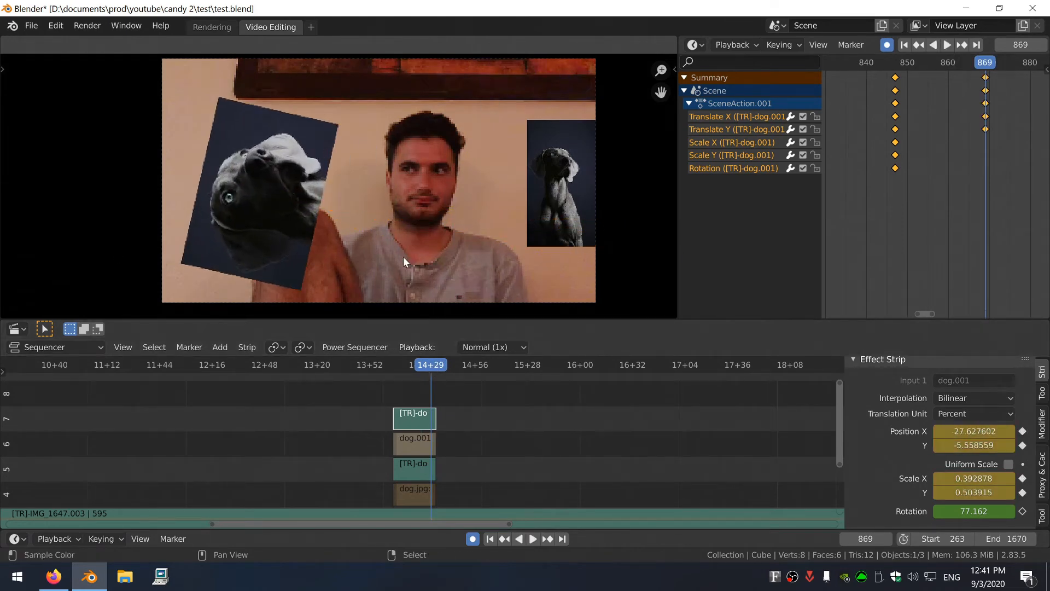
pyautogui.press('r')
pyautogui.click(211, 268)
# Enlarge the dog image to about 1.45 by 1.85 and move it to about -8.6, 1.3 so it fills the frame
pyautogui.press('s')
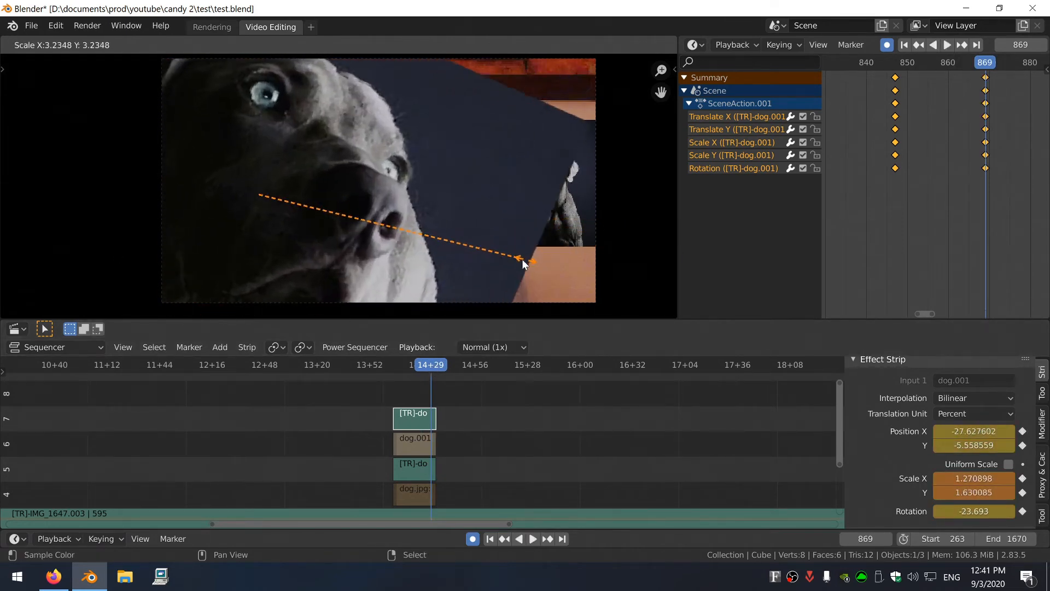
pyautogui.click(597, 266)
pyautogui.press('g')
pyautogui.click(646, 255)
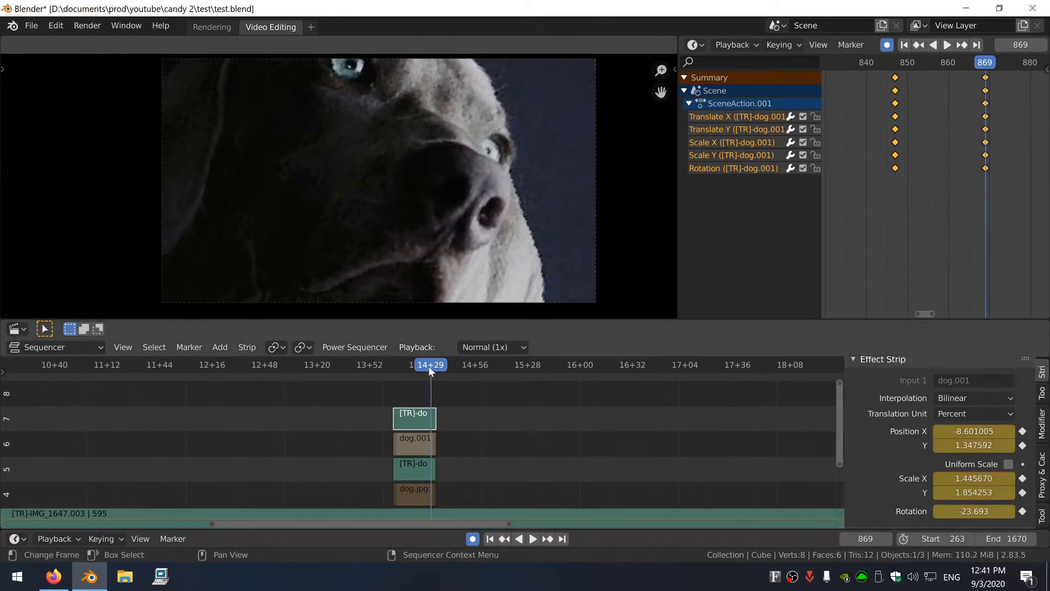
# Play back and scrub through the dog image's animation between frames 847 and 869
pyautogui.moveTo(429, 369); pyautogui.dragTo(391, 368)
pyautogui.press('space')
pyautogui.click(396, 362)
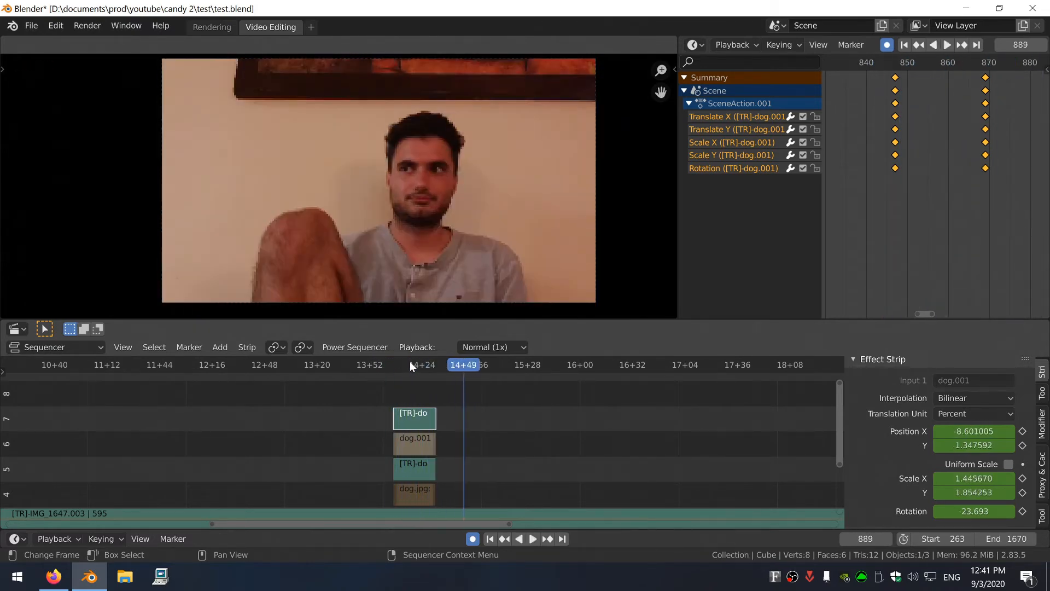
pyautogui.click(405, 363)
pyautogui.moveTo(402, 364); pyautogui.dragTo(412, 368)
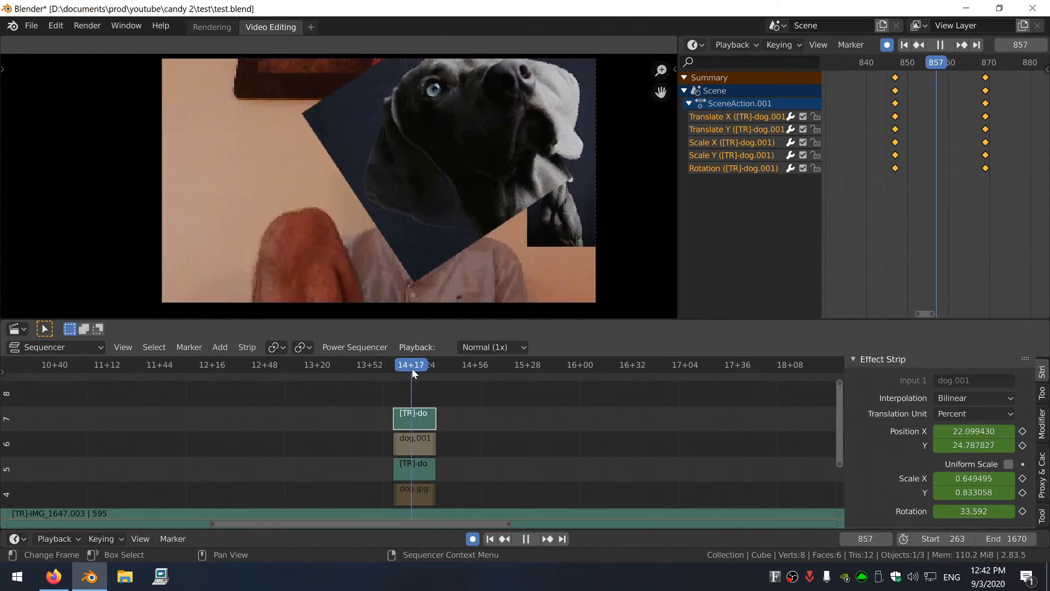
# At frame 858, shrink the dog image to about 0.14 by 0.19, then return to frame 847
pyautogui.press('space')
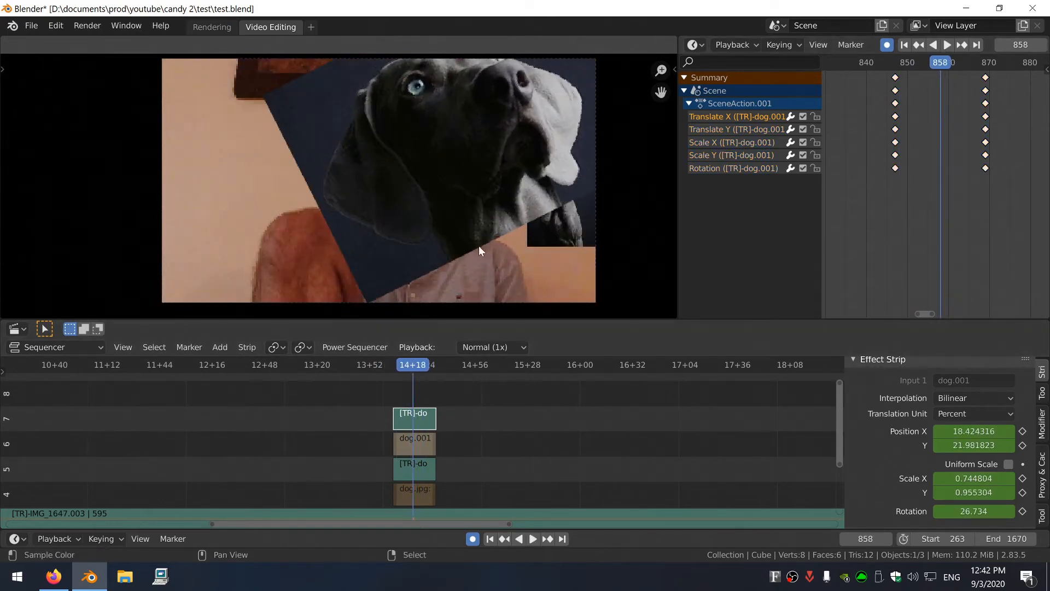
pyautogui.press('s')
pyautogui.click(457, 160)
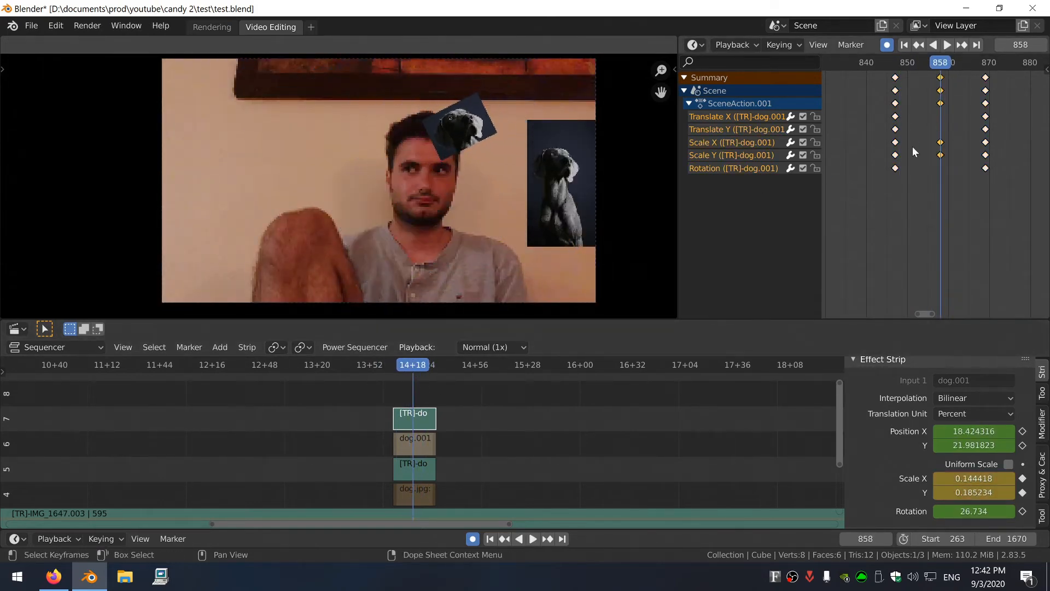
pyautogui.moveTo(937, 62); pyautogui.dragTo(895, 63)
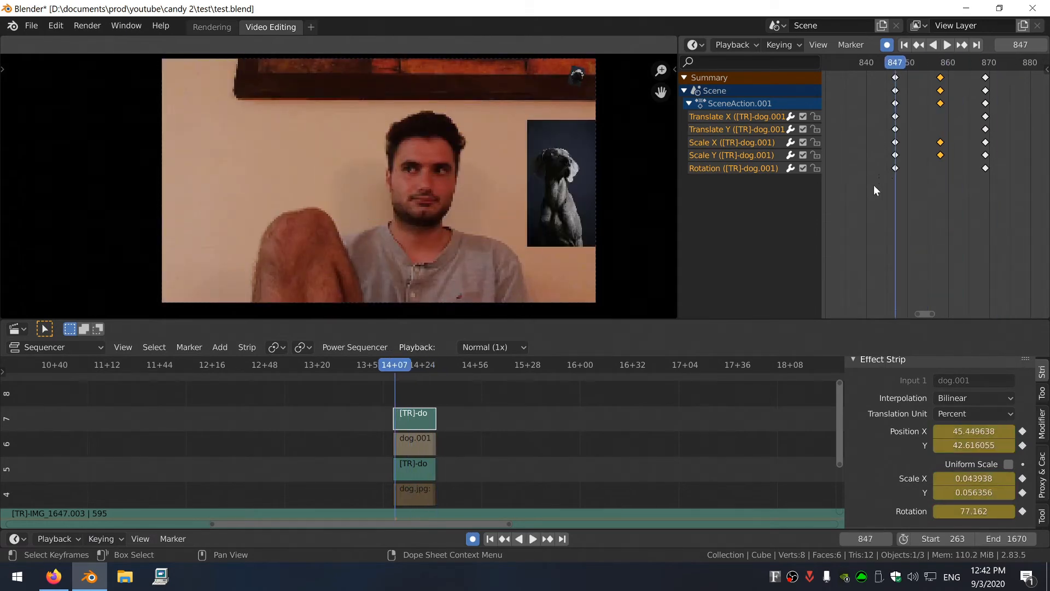
# Show the dog image's animation curves in the Graph Editor, framing all of them, then return to the Timeline
pyautogui.click(694, 44)
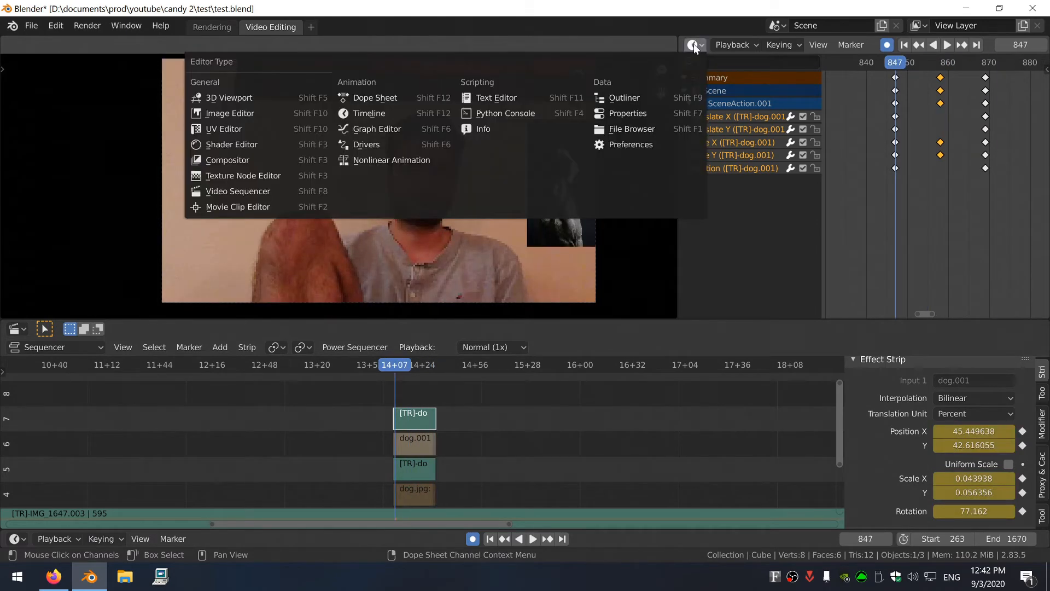
pyautogui.click(390, 128)
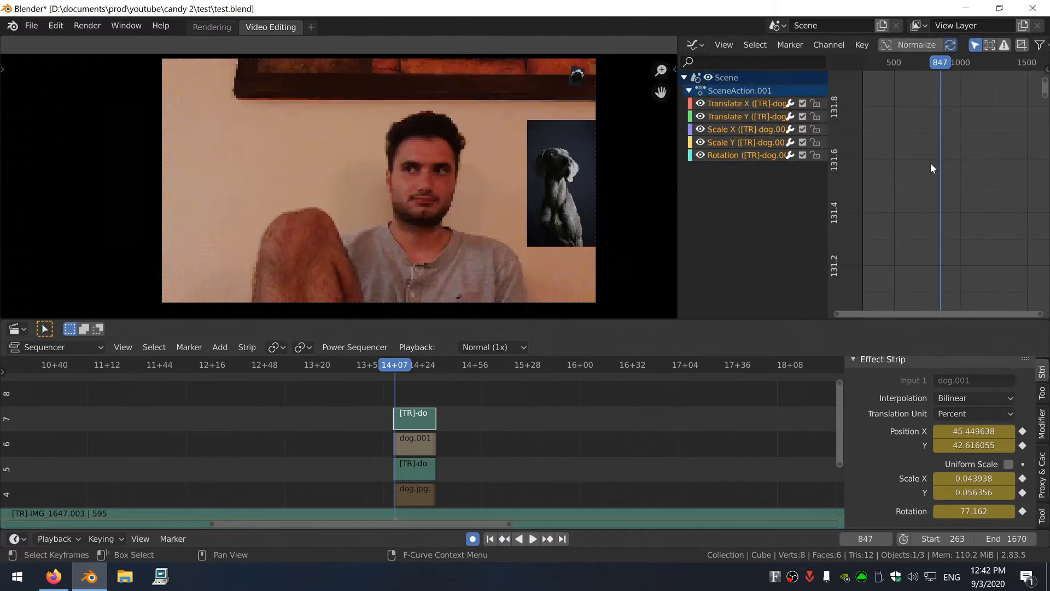
pyautogui.keyDown('ctrl'); pyautogui.moveTo(950, 159); pyautogui.dragTo(1009, 186, button='middle'); pyautogui.keyUp('ctrl')
pyautogui.scroll(-8, 932, 186)
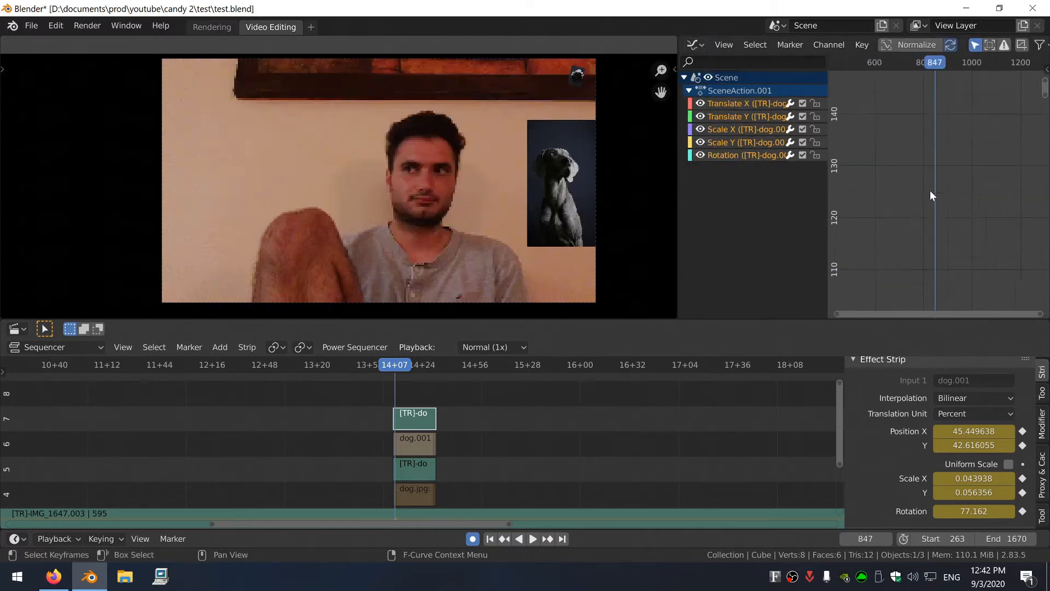
pyautogui.press('Home')
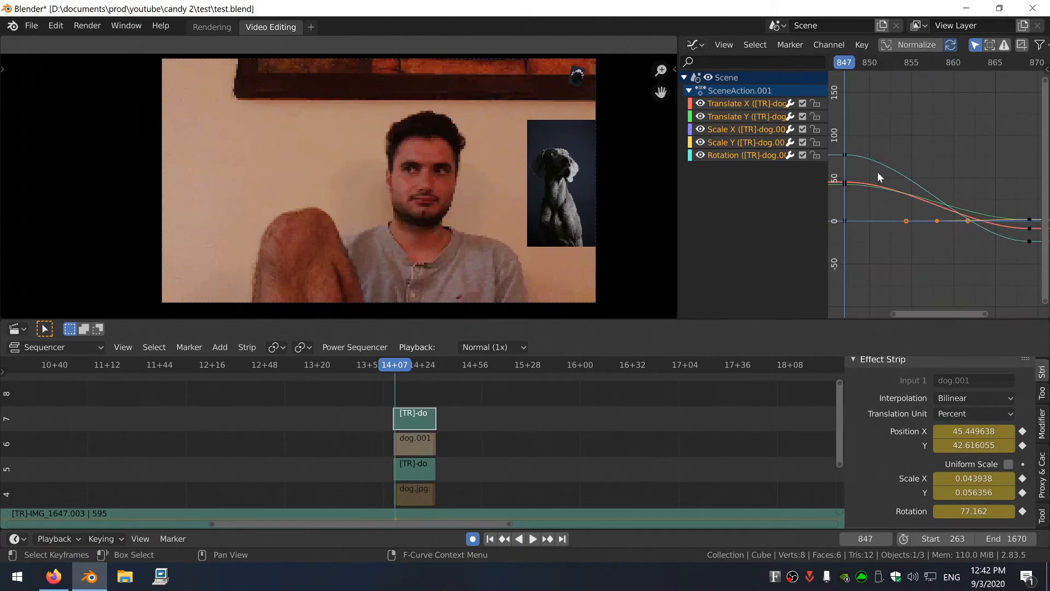
pyautogui.click(693, 44)
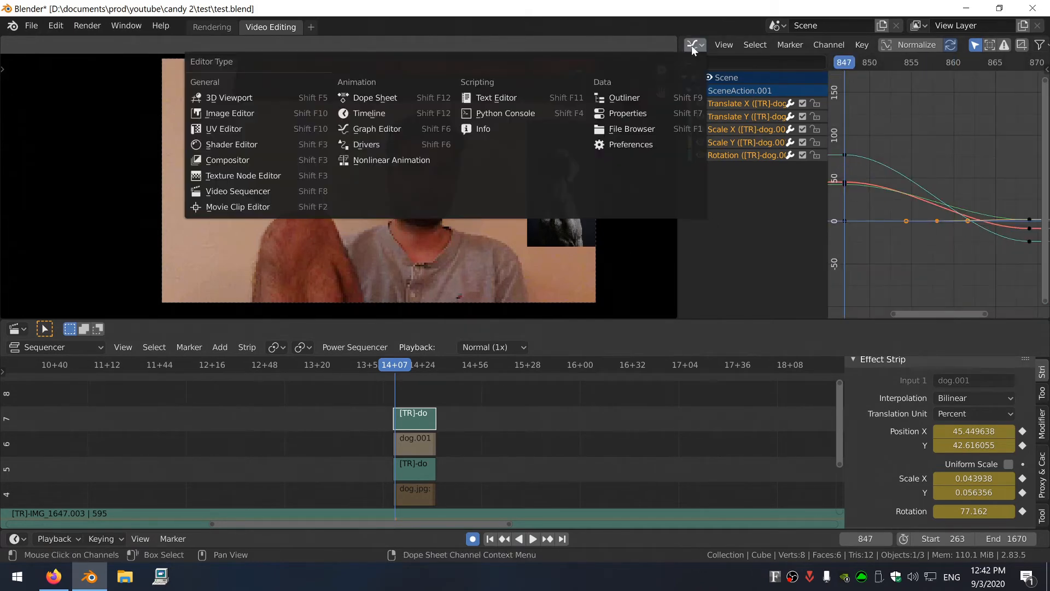
pyautogui.click(370, 113)
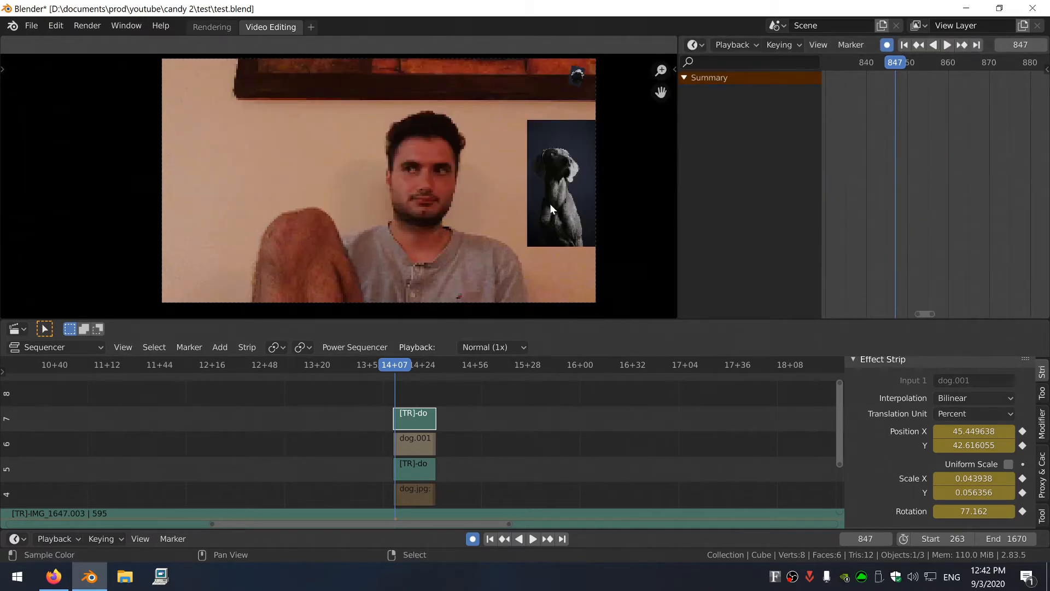
# Undo the dog image's animation and, at frame 847, move the image left of the man to about -33.0, 0.7
pyautogui.hotkey('ctrl', 'z')
pyautogui.click(528, 241)
pyautogui.press('g')
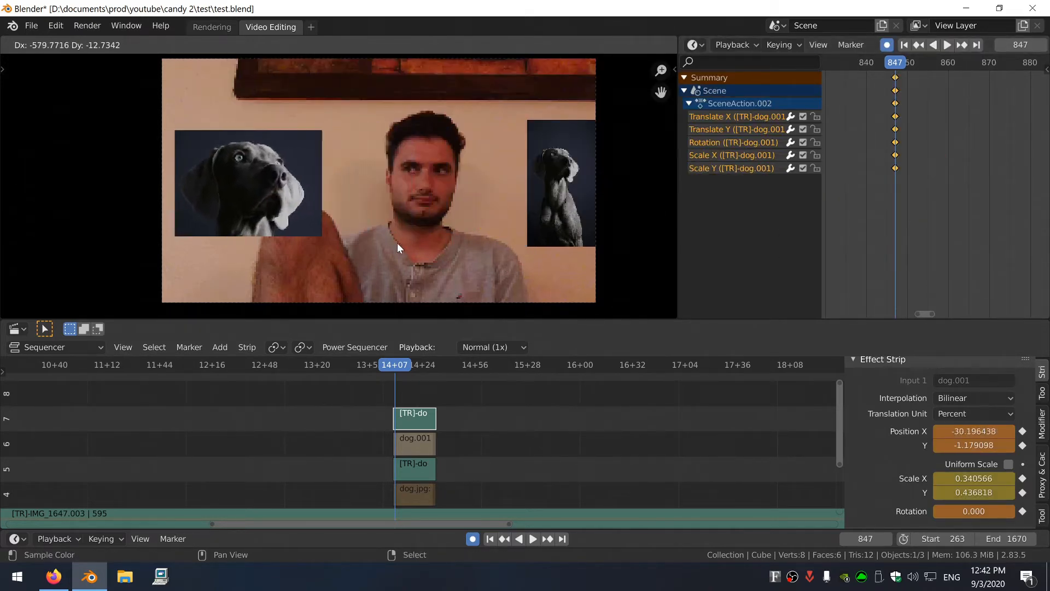
pyautogui.click(365, 242)
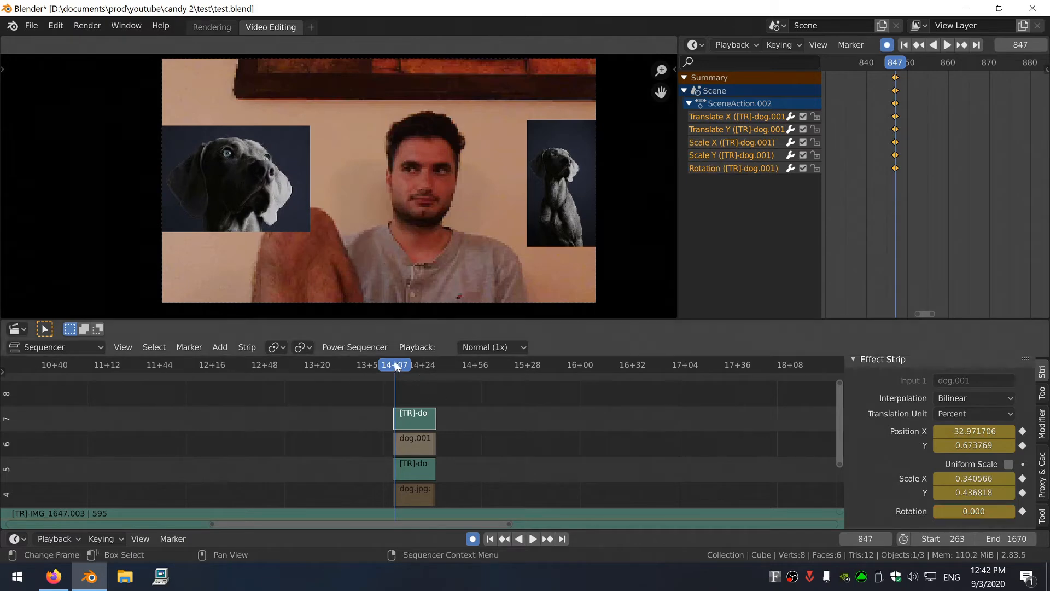
# Extend the dog.001 strips to 169 frames and, near their end, move the dog image horizontally to about 32.9
pyautogui.click(432, 364)
pyautogui.press('g')
pyautogui.press('x')
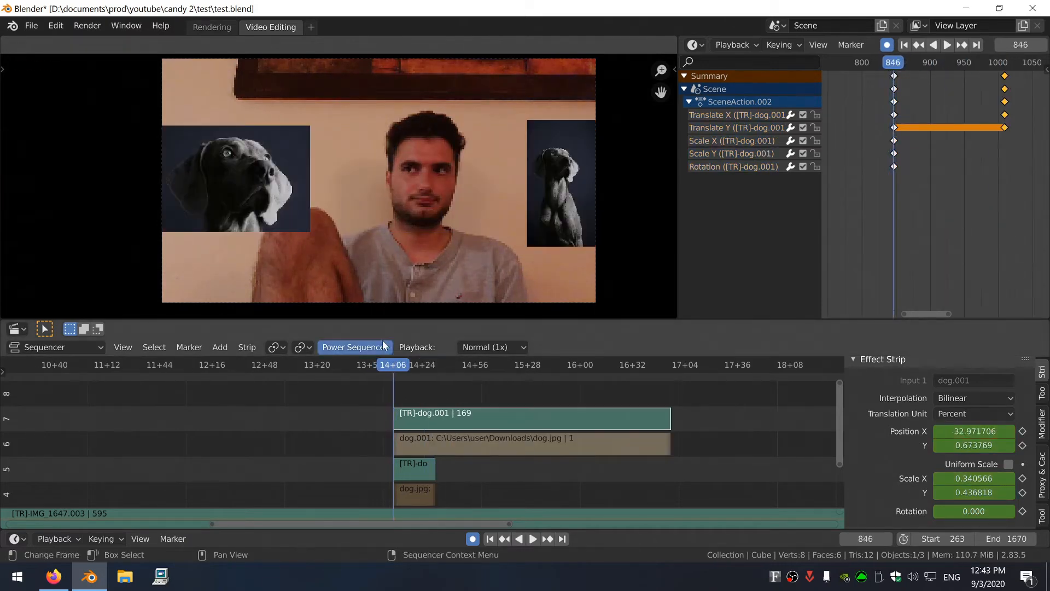
# Play back and scrub through the dog image's horizontal movement
pyautogui.press('space')
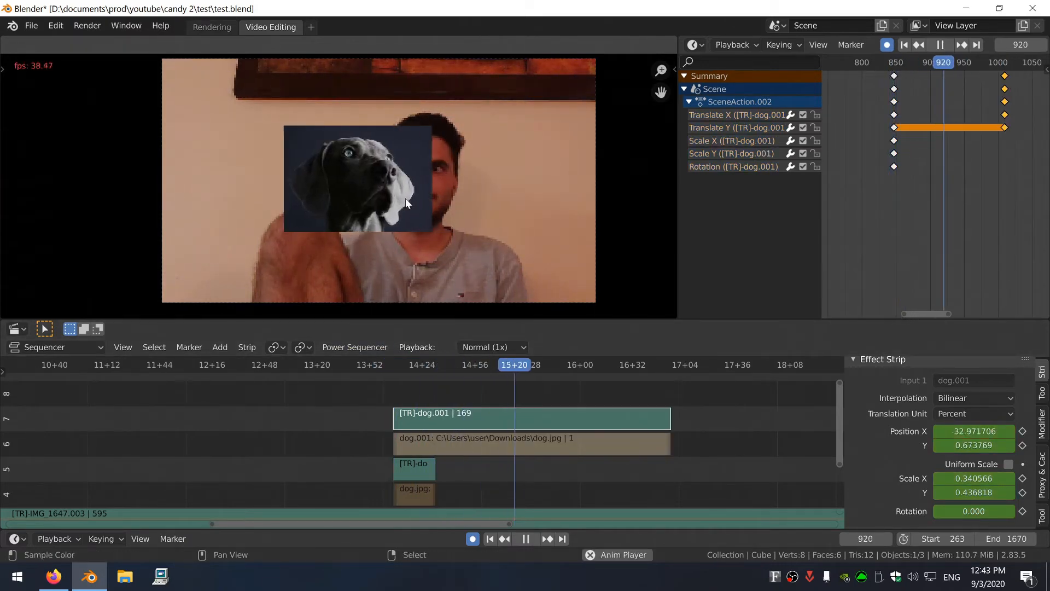
pyautogui.moveTo(624, 365); pyautogui.dragTo(429, 365)
pyautogui.press('space')
pyautogui.rightClick(557, 250)
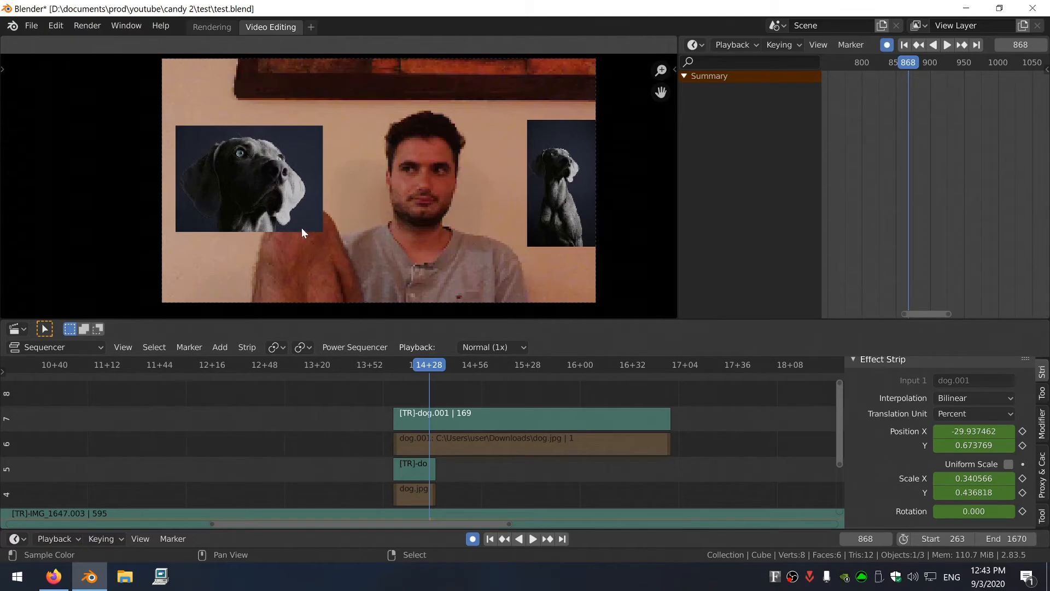
# Set the interpolation of all the dog.001 transform strip's keyframes to Linear
pyautogui.click(438, 418)
pyautogui.press('a')
pyautogui.press('t')
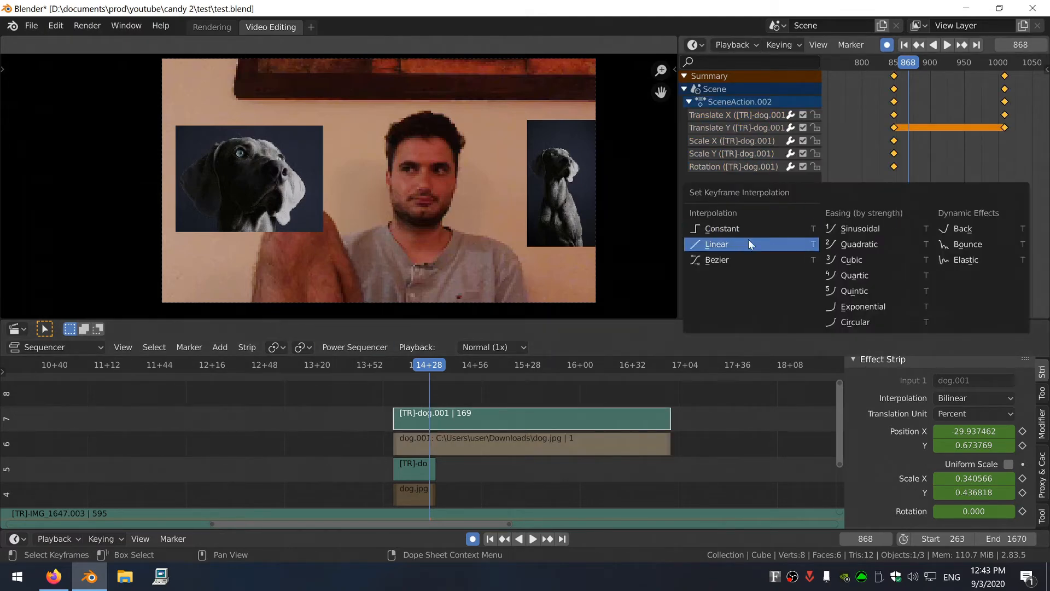
pyautogui.click(733, 244)
# Show the dog image's curves in the Graph Editor and play the movement from the strip's start
pyautogui.click(694, 45)
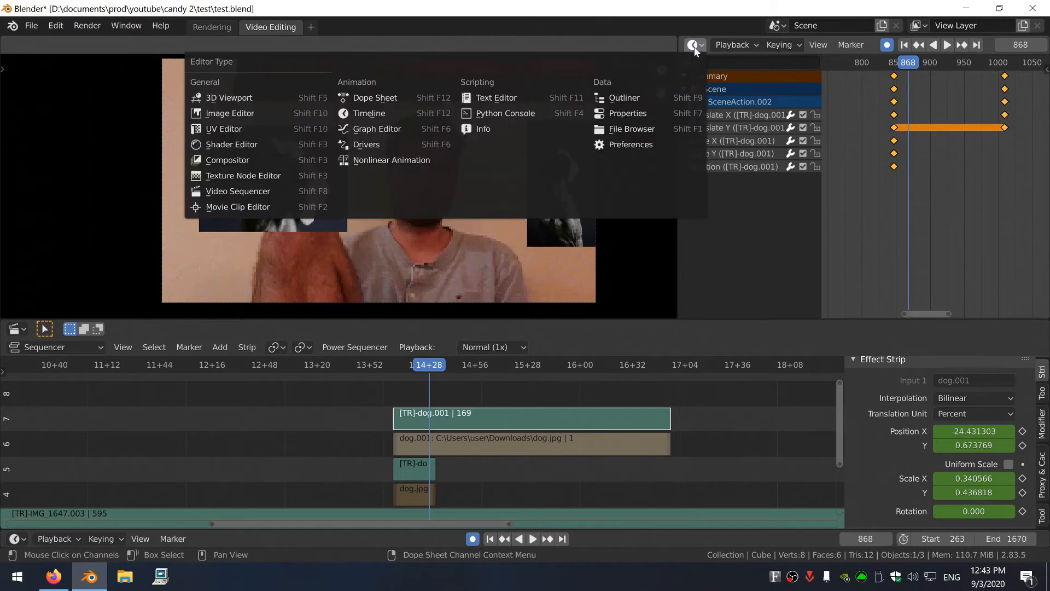
pyautogui.click(362, 128)
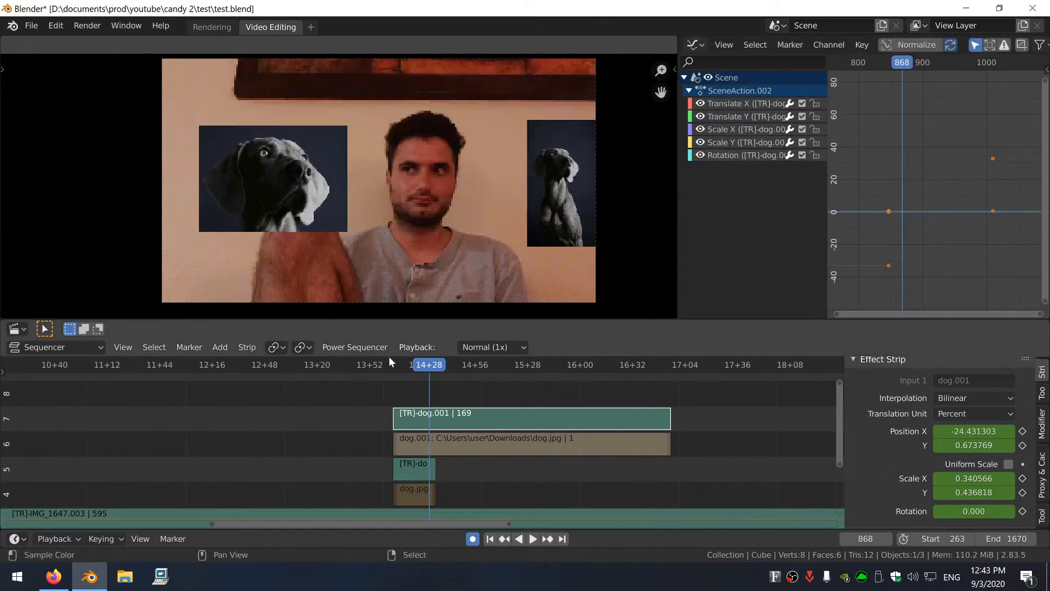
pyautogui.moveTo(431, 363); pyautogui.dragTo(395, 367)
pyautogui.press('space')
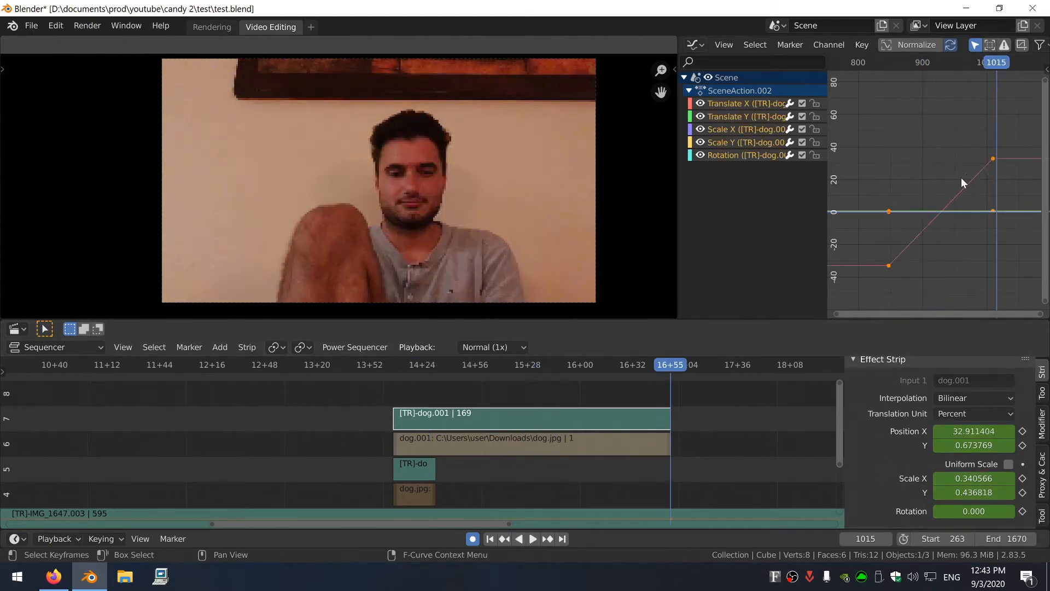
# Set the keyframe handles to Free and raise the Translate X curve's end handle so the curve overshoots before its last keyframe
pyautogui.press('v')
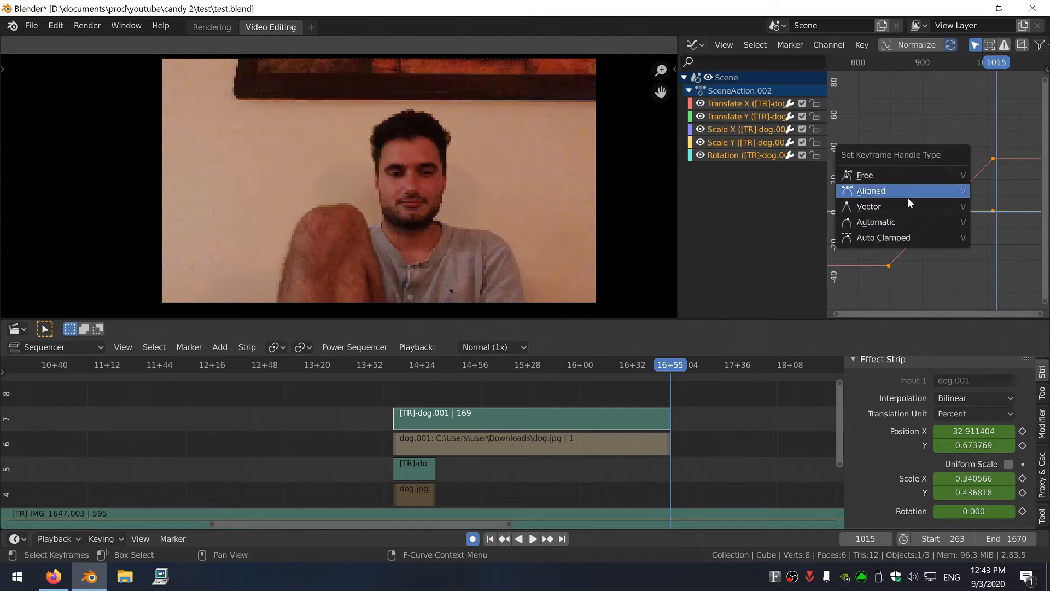
pyautogui.click(908, 178)
pyautogui.press('g')
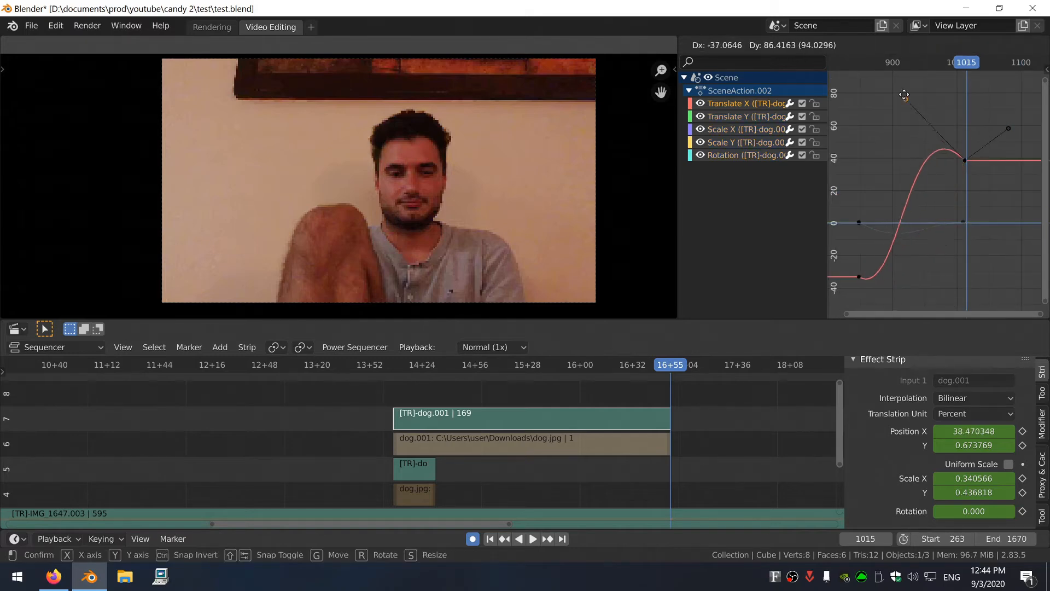
pyautogui.click(881, 303)
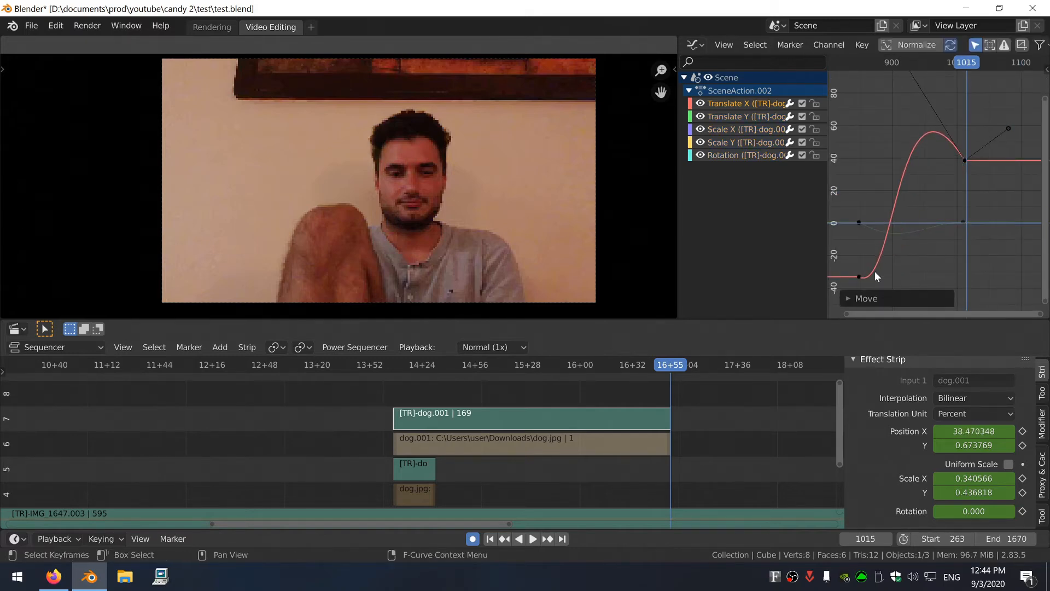
# Check the modifiers that can be added to the Translate X curve
pyautogui.click(1046, 67)
pyautogui.click(1042, 114)
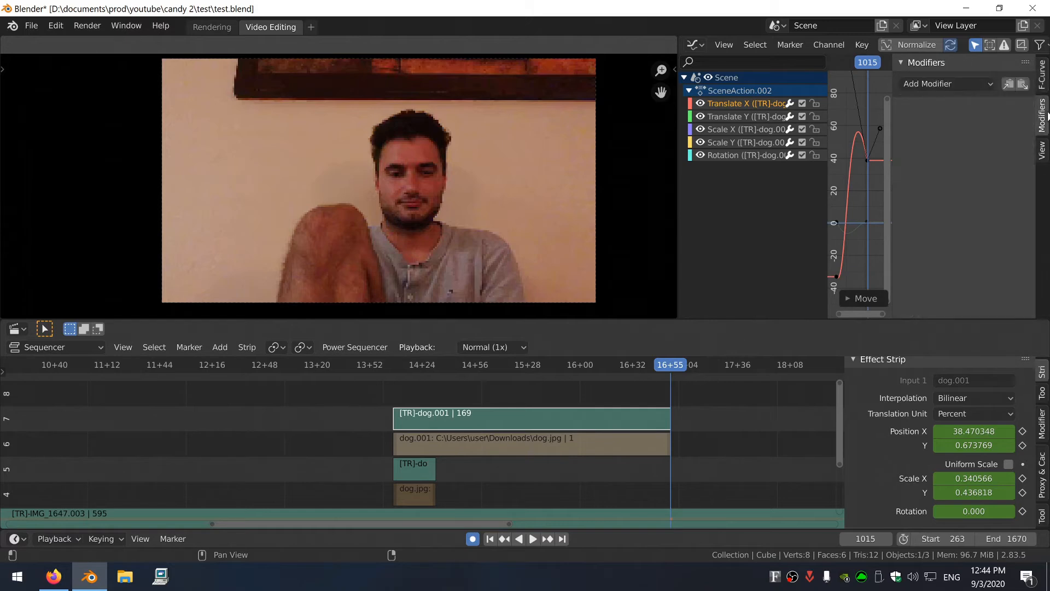
pyautogui.click(940, 83)
pyautogui.press('n')
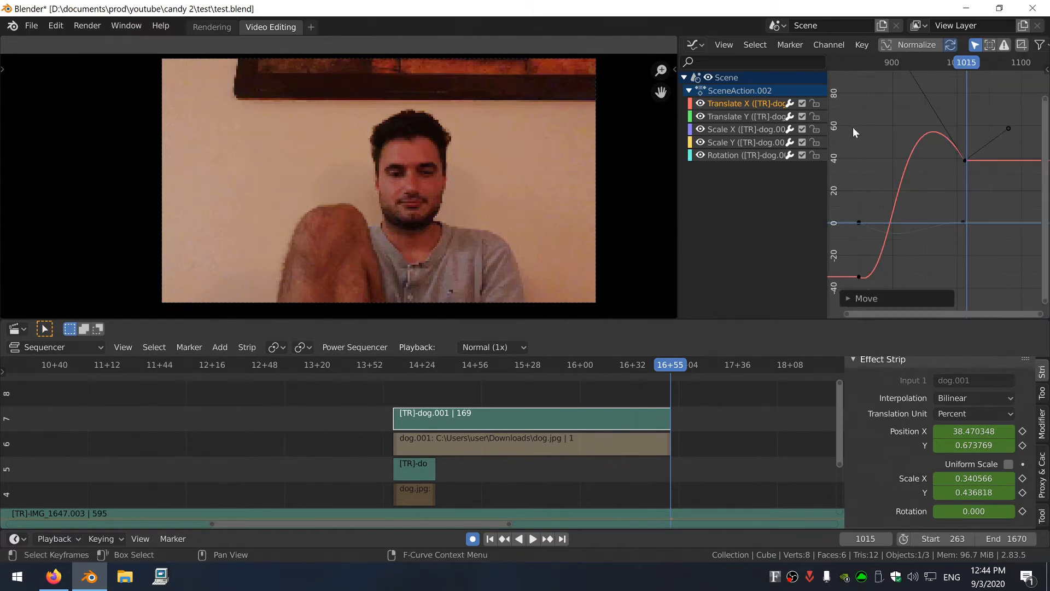
# Set all the curves' keyframes to Linear interpolation and switch the Graph Editor area back to the Timeline
pyautogui.click(862, 126)
pyautogui.press('a')
pyautogui.press('t')
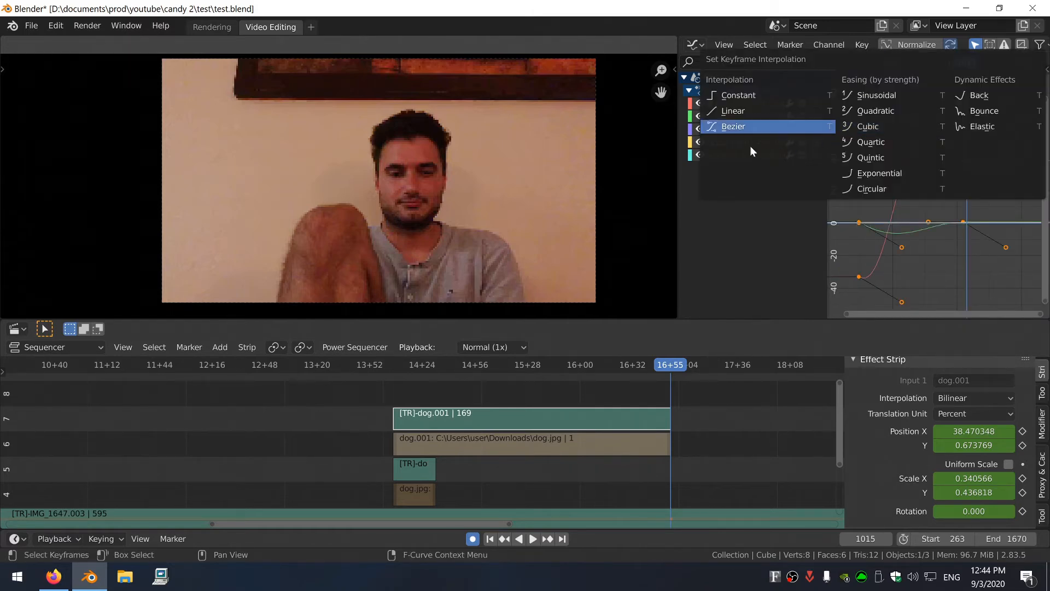
pyautogui.click(745, 112)
pyautogui.hotkey('ctrl', 'Tab')
pyautogui.hotkey('ctrl', 'Tab')
pyautogui.hotkey('ctrl', 'Tab')
pyautogui.hotkey('ctrl', 'Tab')
pyautogui.hotkey('ctrl', 'Tab')
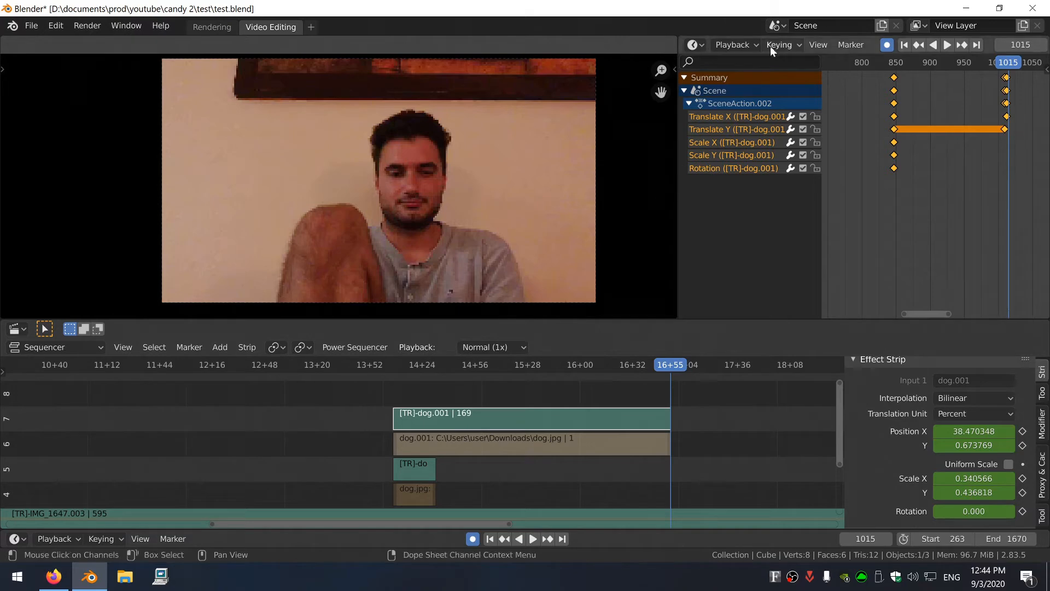
# Create a full copy of the scene and delete the long dog.001 transform and image strips from it
pyautogui.click(777, 25)
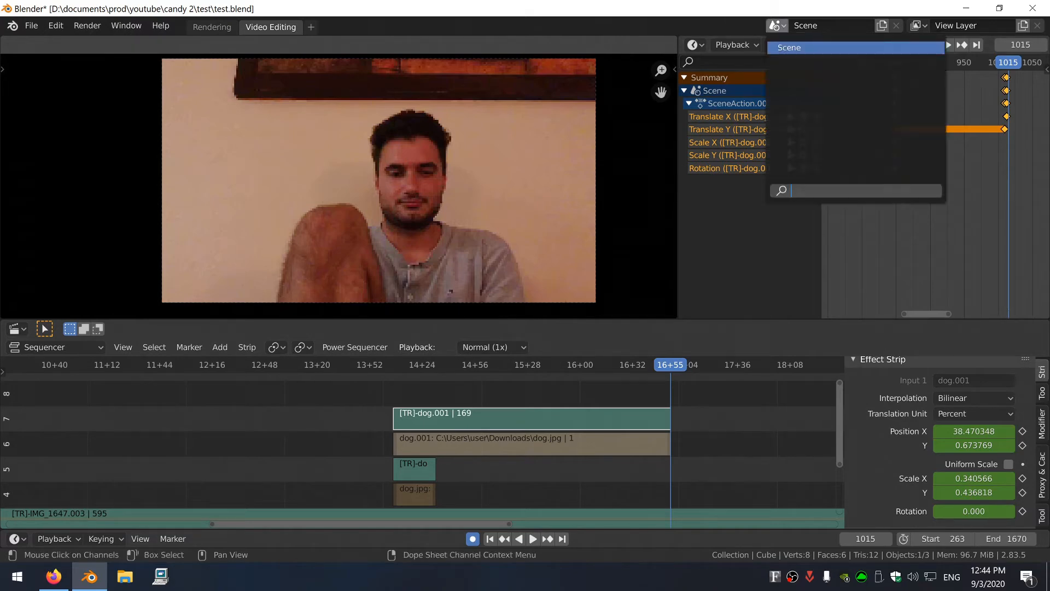
pyautogui.click(881, 28)
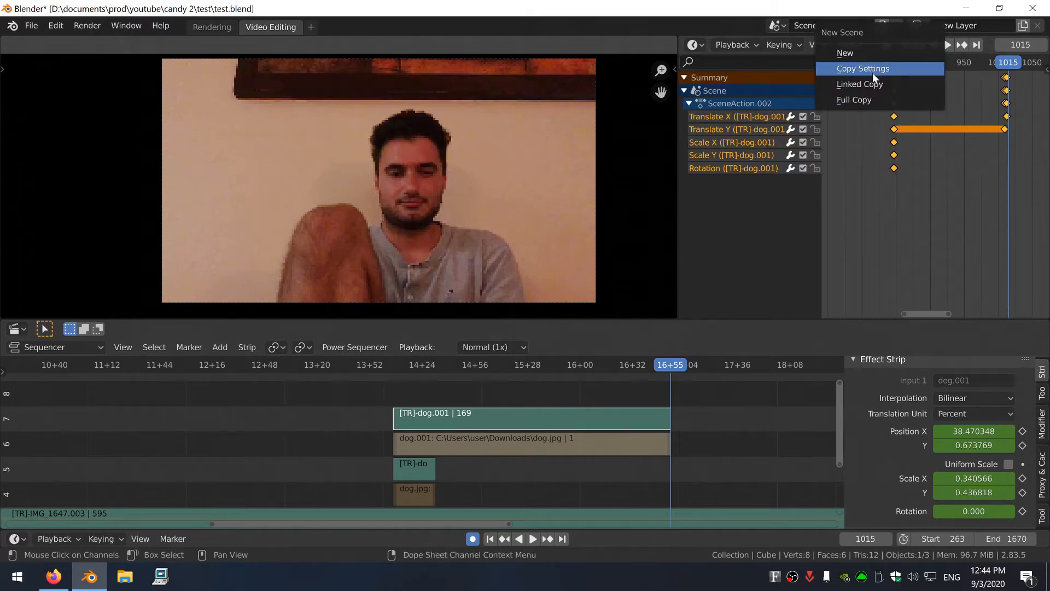
pyautogui.click(852, 100)
pyautogui.click(589, 424)
pyautogui.press('Delete')
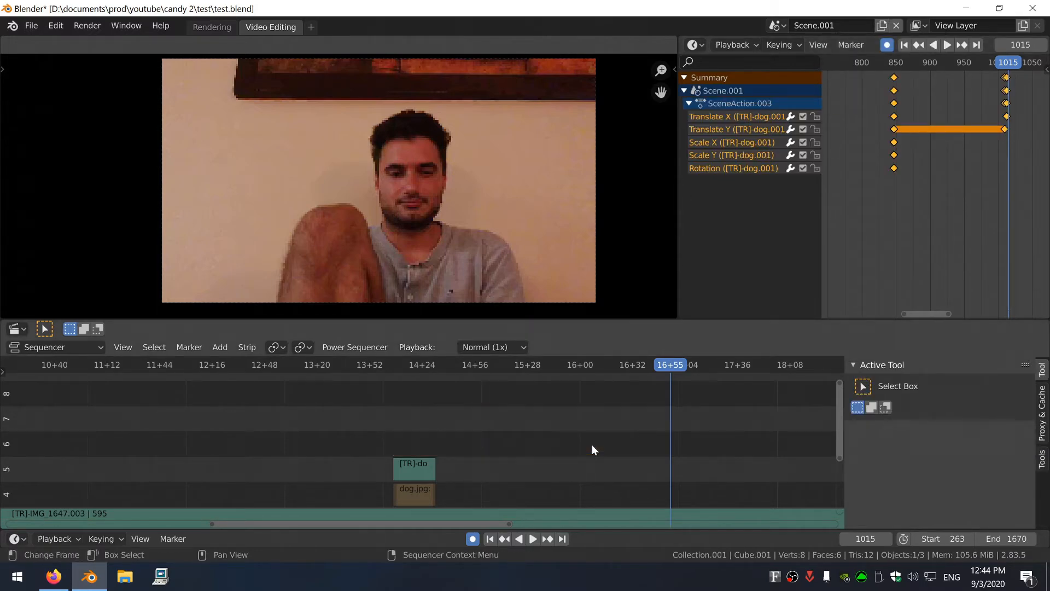
# Switch to Scene and back to Scene.001 to compare their timelines
pyautogui.click(781, 26)
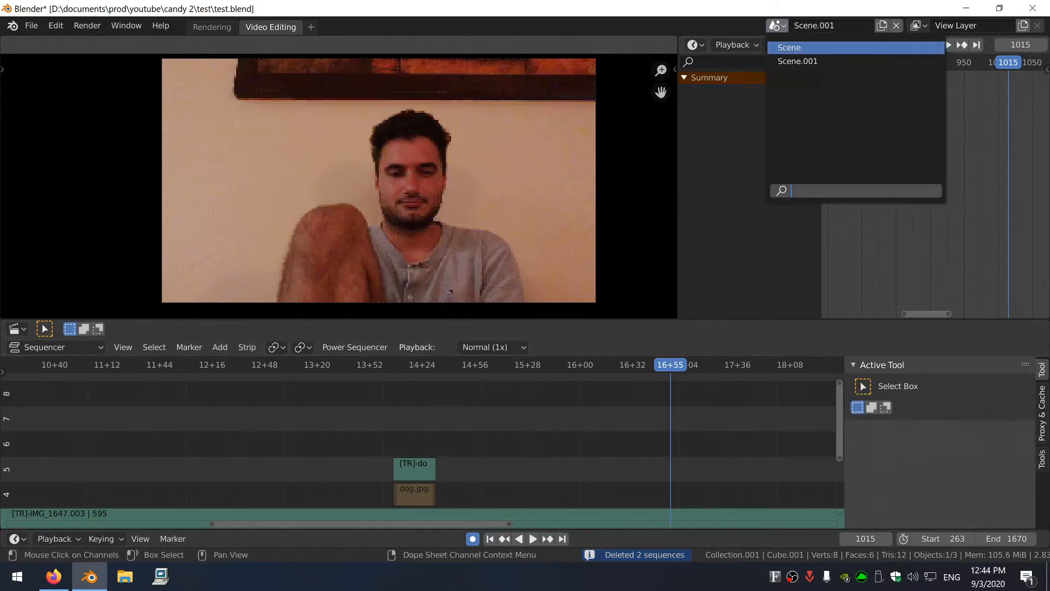
pyautogui.click(790, 48)
pyautogui.click(777, 26)
pyautogui.click(789, 61)
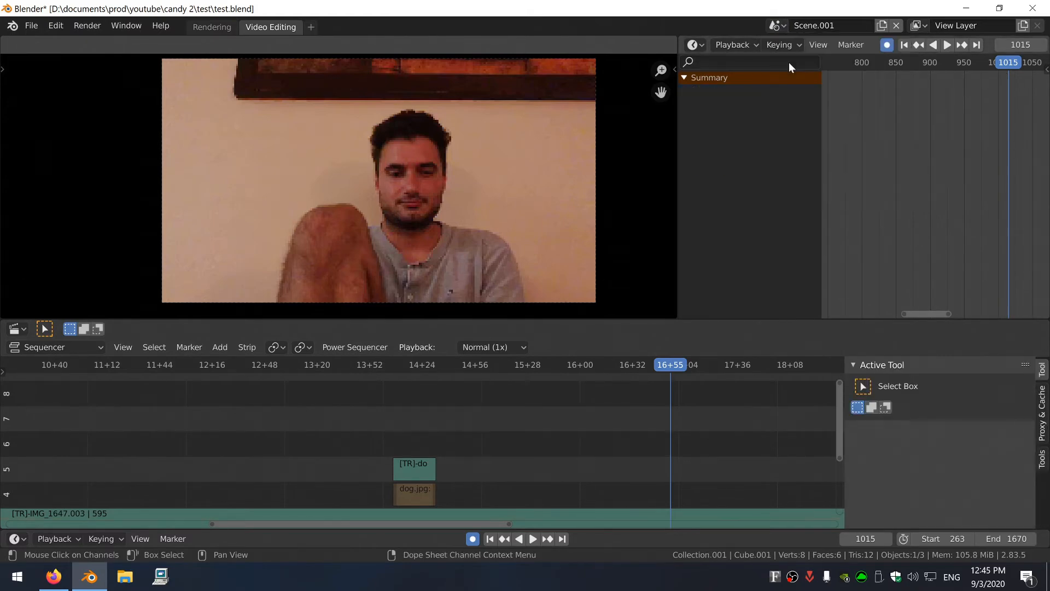
# Copy the dog.001 transform and image strips from Scene and paste them into Scene.001 at frame 1015
pyautogui.click(777, 26)
pyautogui.click(789, 48)
pyautogui.moveTo(520, 471); pyautogui.dragTo(481, 476, button='middle')
pyautogui.moveTo(481, 476); pyautogui.dragTo(523, 411)
pyautogui.hotkey('ctrl', 'c')
pyautogui.click(782, 25)
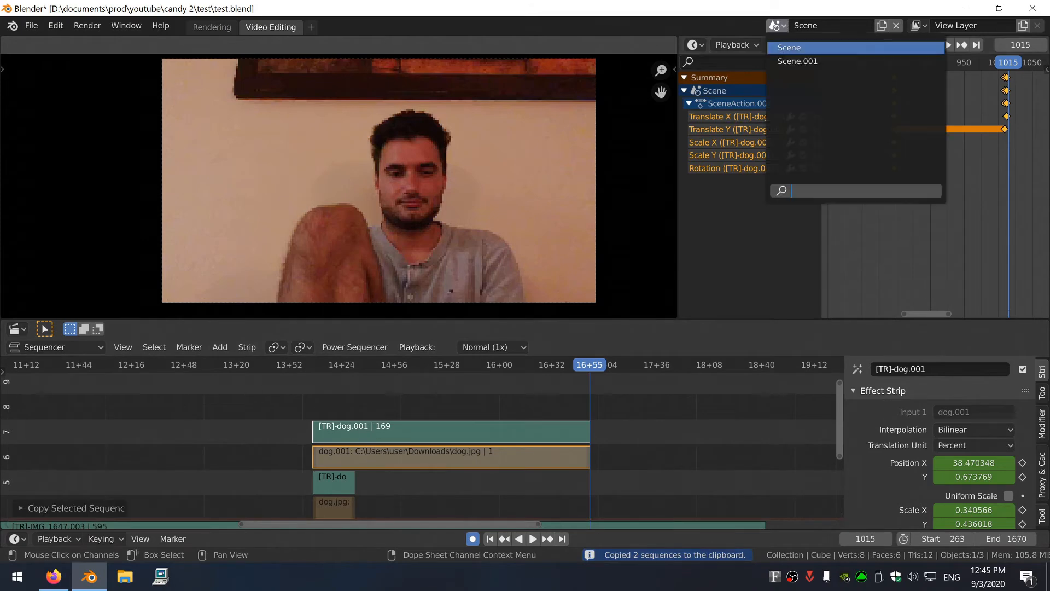
pyautogui.click(789, 61)
pyautogui.moveTo(555, 429); pyautogui.dragTo(523, 438, button='middle')
pyautogui.hotkey('ctrl', 'v')
pyautogui.click(422, 453)
pyautogui.moveTo(422, 452); pyautogui.dragTo(412, 477, button='middle')
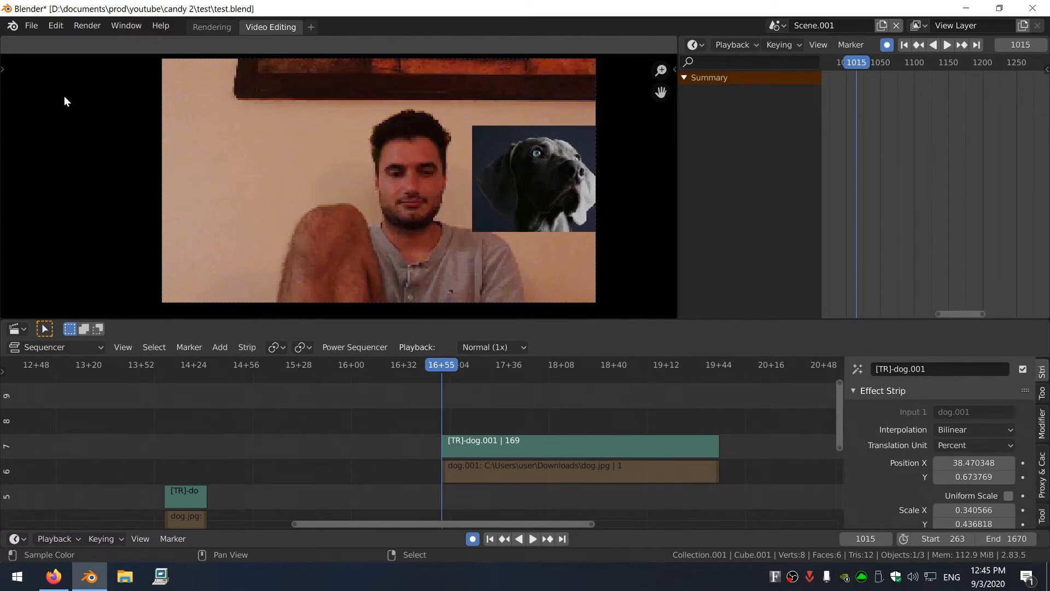
# Append the scene stored in you know.blend from the D:\documents\prod\youtube\you know folder
pyautogui.click(31, 29)
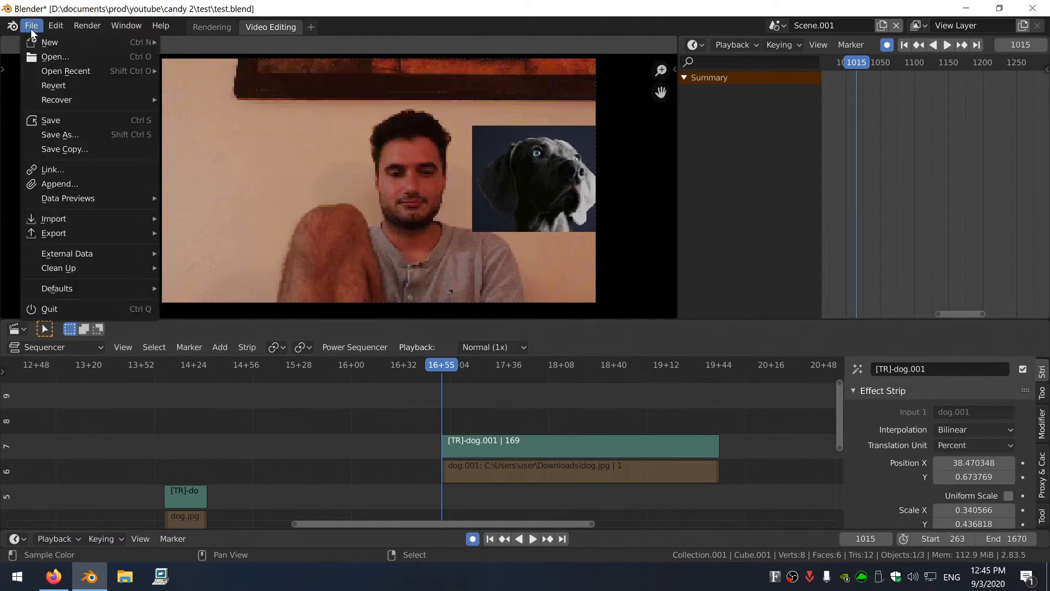
pyautogui.click(74, 183)
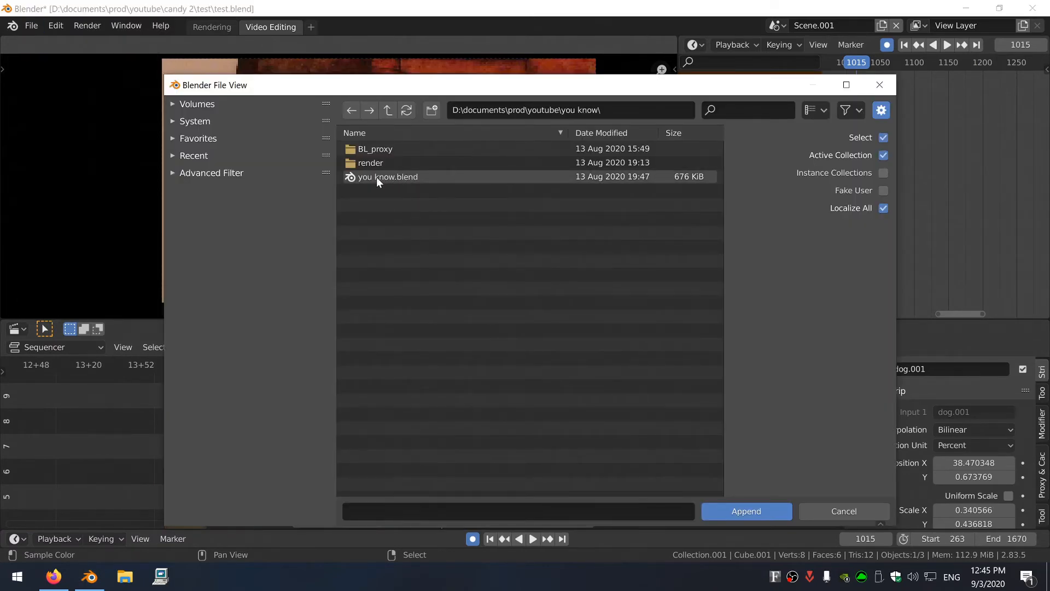
pyautogui.doubleClick(379, 177)
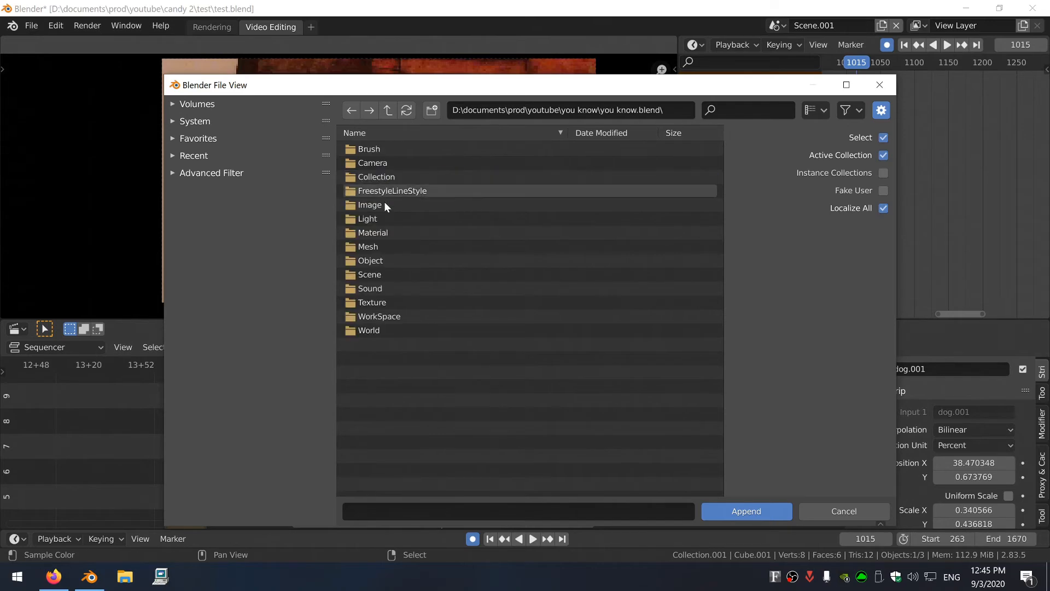
pyautogui.doubleClick(380, 277)
pyautogui.doubleClick(391, 146)
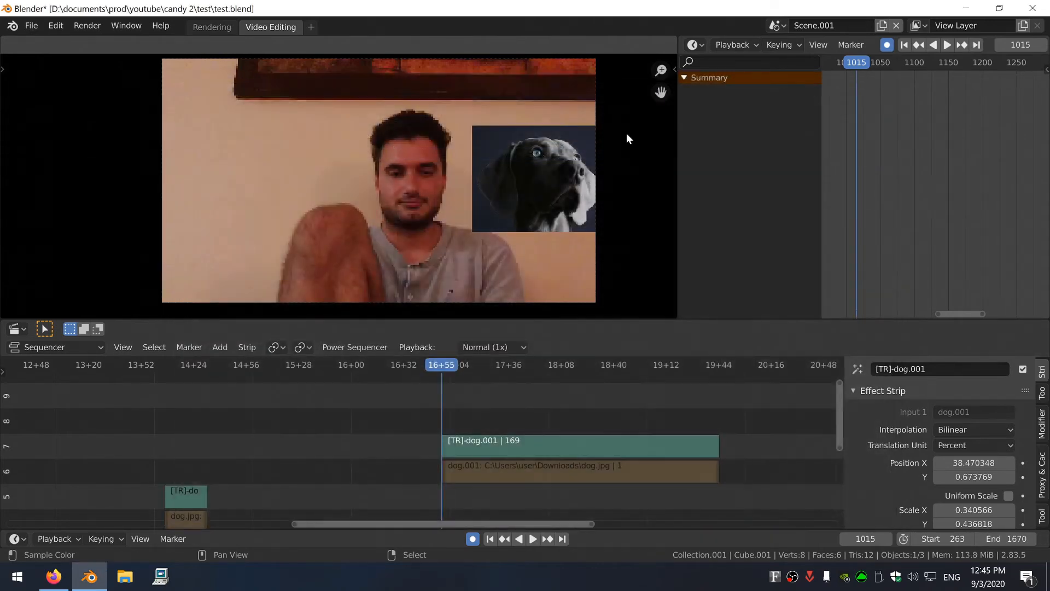
# Switch to Scene.002 and scrub through its timeline to inspect the appended strips
pyautogui.click(776, 25)
pyautogui.click(798, 75)
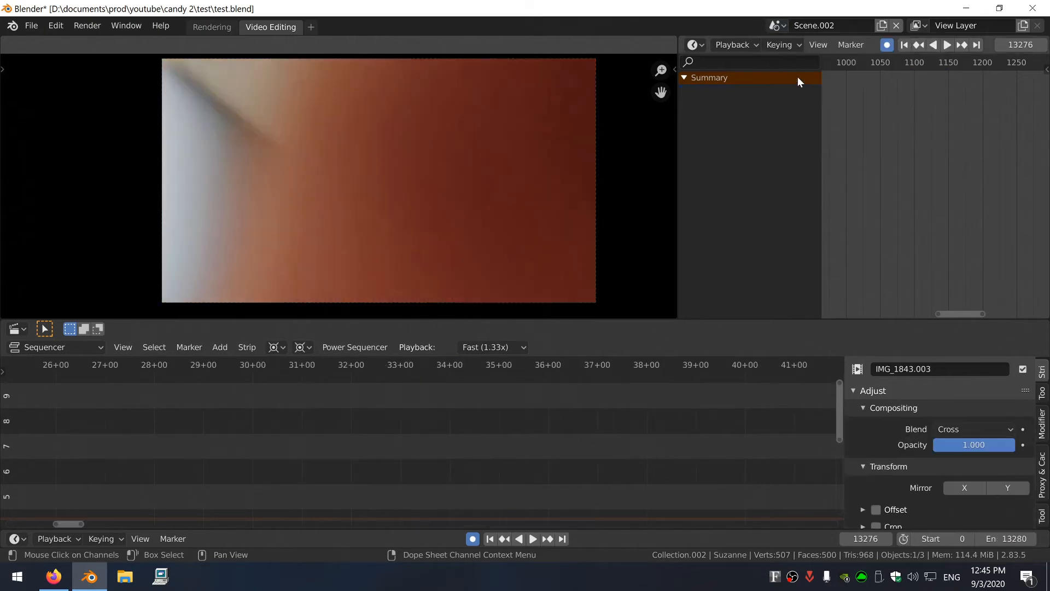
pyautogui.moveTo(306, 362); pyautogui.dragTo(558, 383)
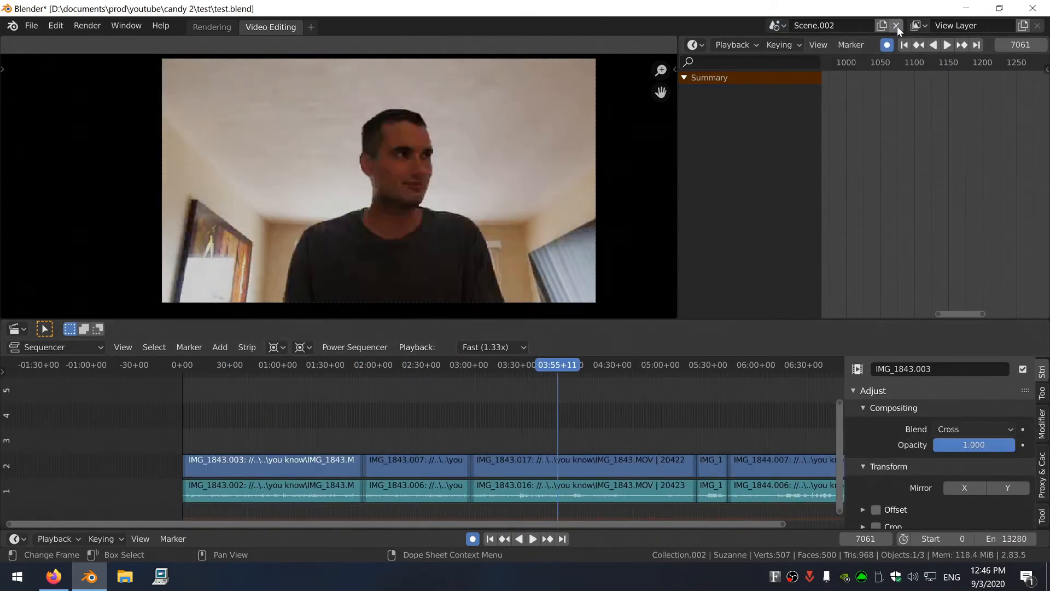
# Delete Scene.002 and Scene.001 from the file
pyautogui.click(898, 26)
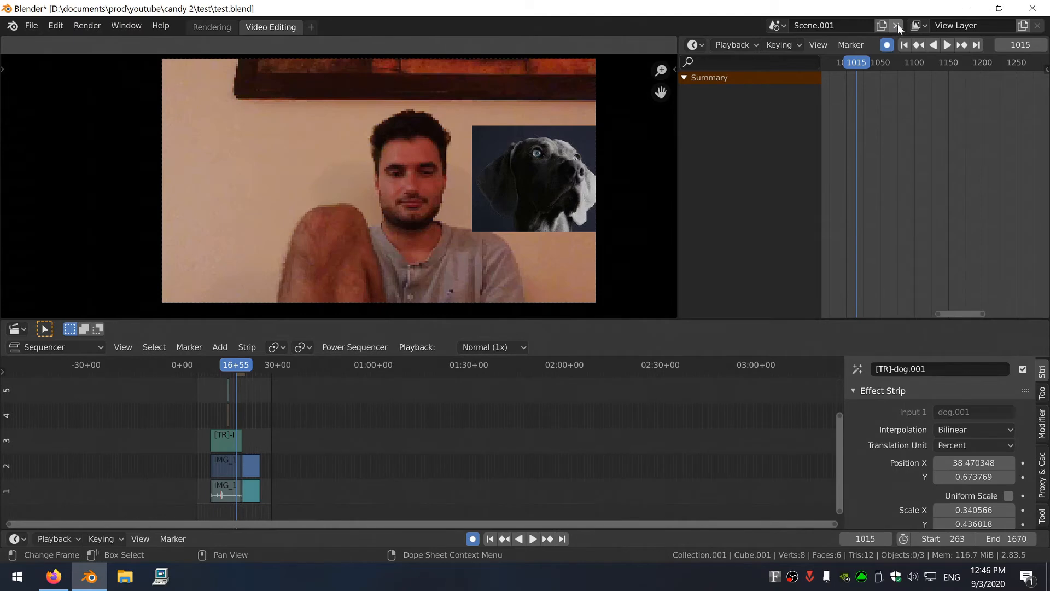
pyautogui.click(898, 26)
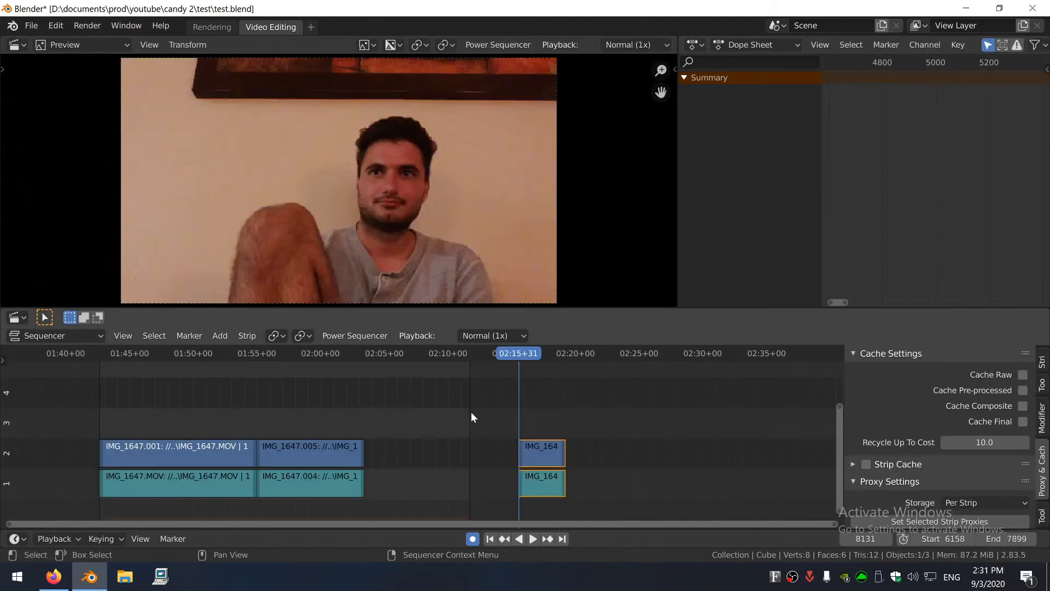
# Add a text strip at frame 7488, in the gap after the IMG_1647.005 strip
pyautogui.moveTo(472, 412); pyautogui.dragTo(616, 400, button='middle')
pyautogui.click(560, 396)
pyautogui.click(581, 354)
pyautogui.press('space')
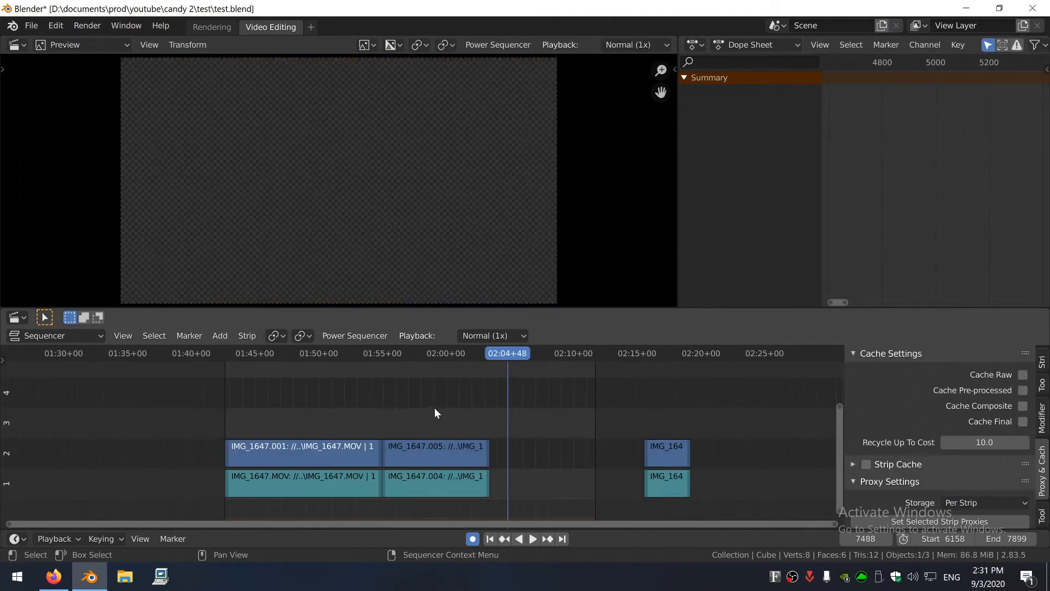
pyautogui.keyDown('ctrl'); pyautogui.hscroll(1, 460, 421); pyautogui.keyUp('ctrl')
pyautogui.hotkey('shift', 'a')
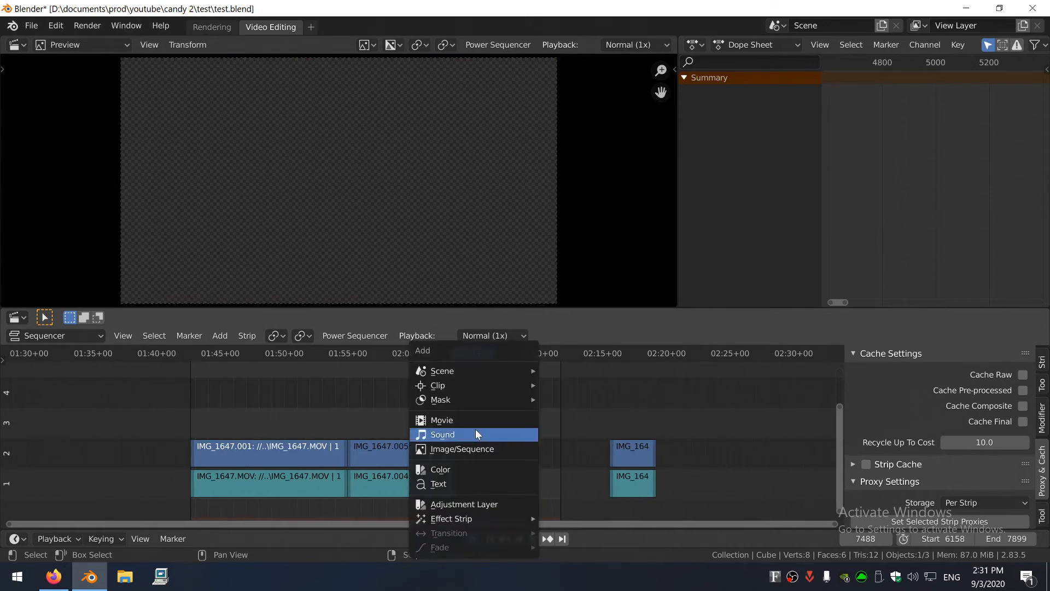
pyautogui.click(451, 484)
# Set the new text strip's content to HELLO WORLD
pyautogui.scroll(5, 569, 475)
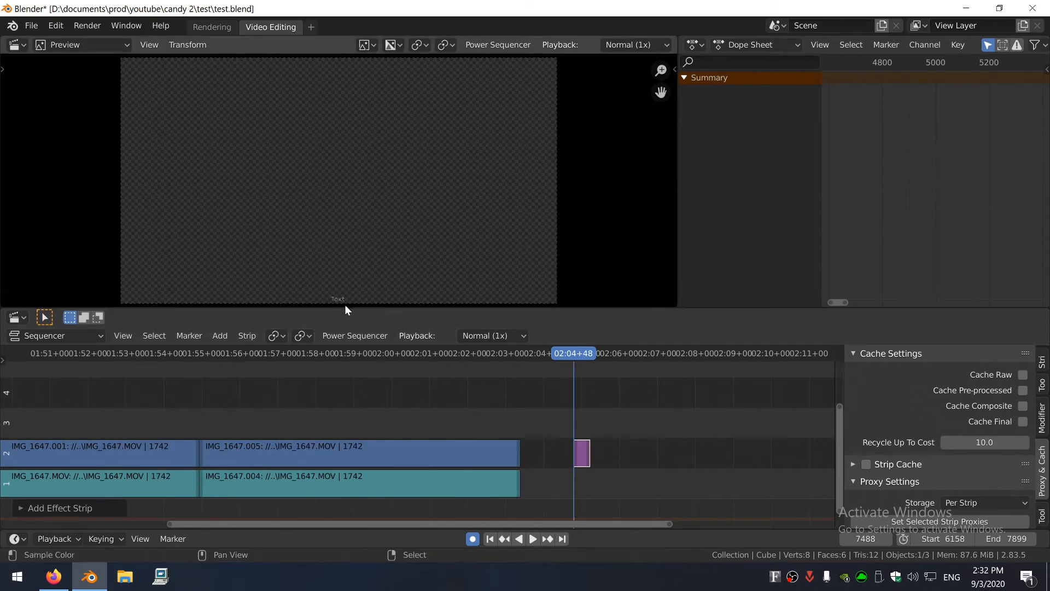
pyautogui.scroll(7, 338, 288)
pyautogui.moveTo(340, 286); pyautogui.dragTo(389, 230, button='middle')
pyautogui.scroll(-5, 387, 191)
pyautogui.scroll(-2, 569, 148)
pyautogui.moveTo(403, 172); pyautogui.dragTo(408, 183, button='middle')
pyautogui.click(581, 450)
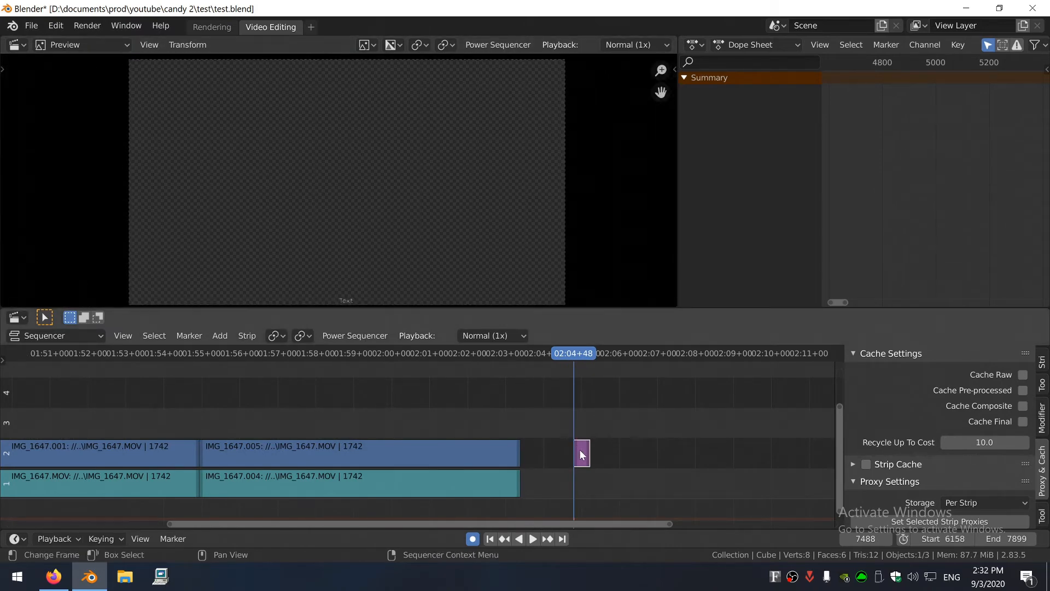
pyautogui.click(1043, 365)
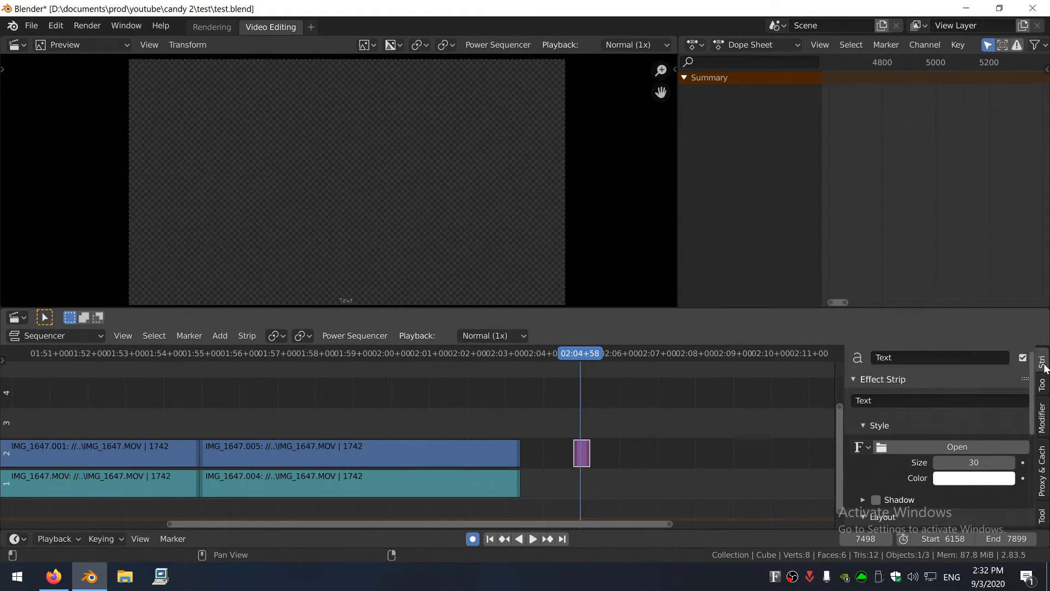
pyautogui.click(895, 400)
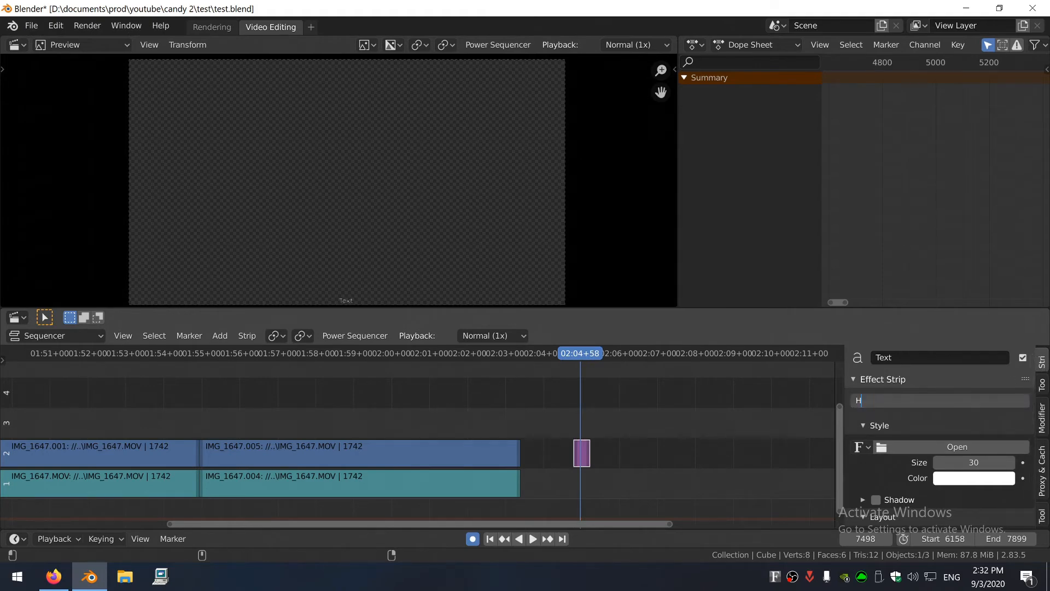
pyautogui.write('HELLO WORLD')
pyautogui.press('Return')
# Style the HELLO WORLD text at size 203 in black with a light shadow
pyautogui.moveTo(974, 462); pyautogui.dragTo(1012, 462)
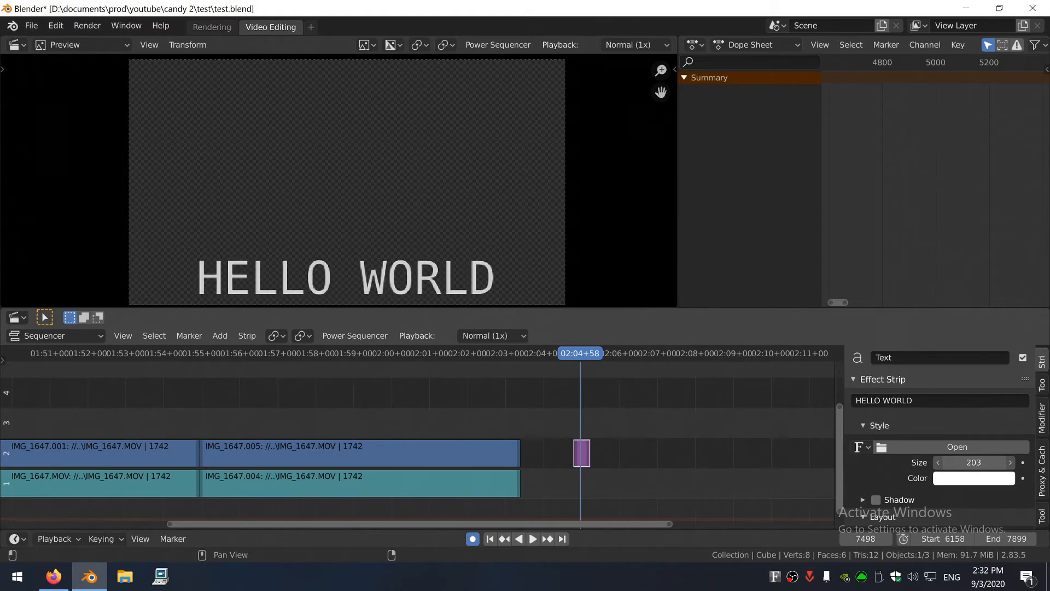
pyautogui.scroll(-1, 965, 463)
pyautogui.click(966, 463)
pyautogui.moveTo(1003, 327); pyautogui.dragTo(1002, 375)
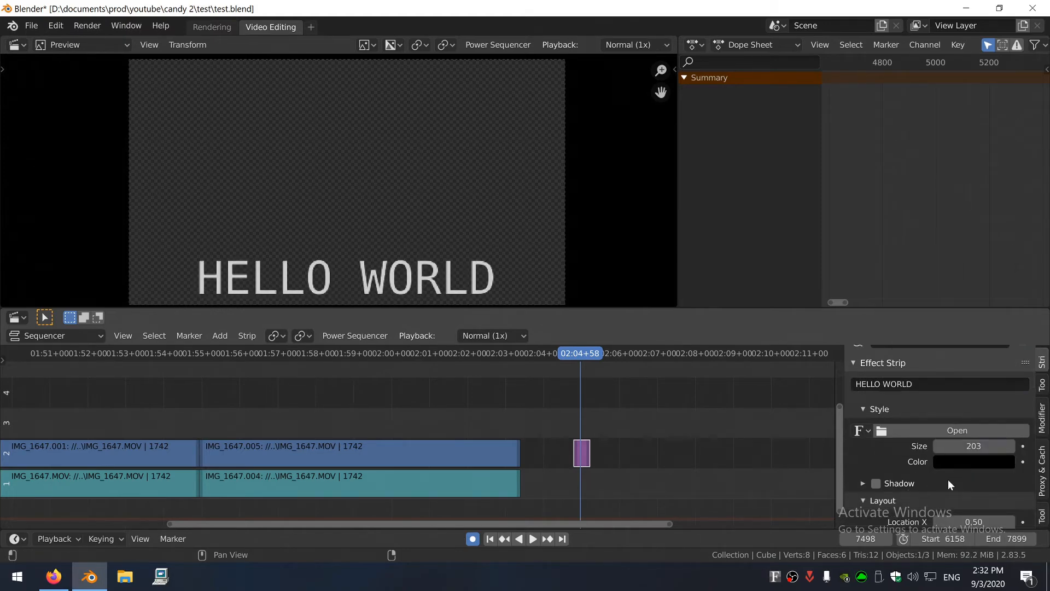
pyautogui.click(876, 483)
pyautogui.click(982, 506)
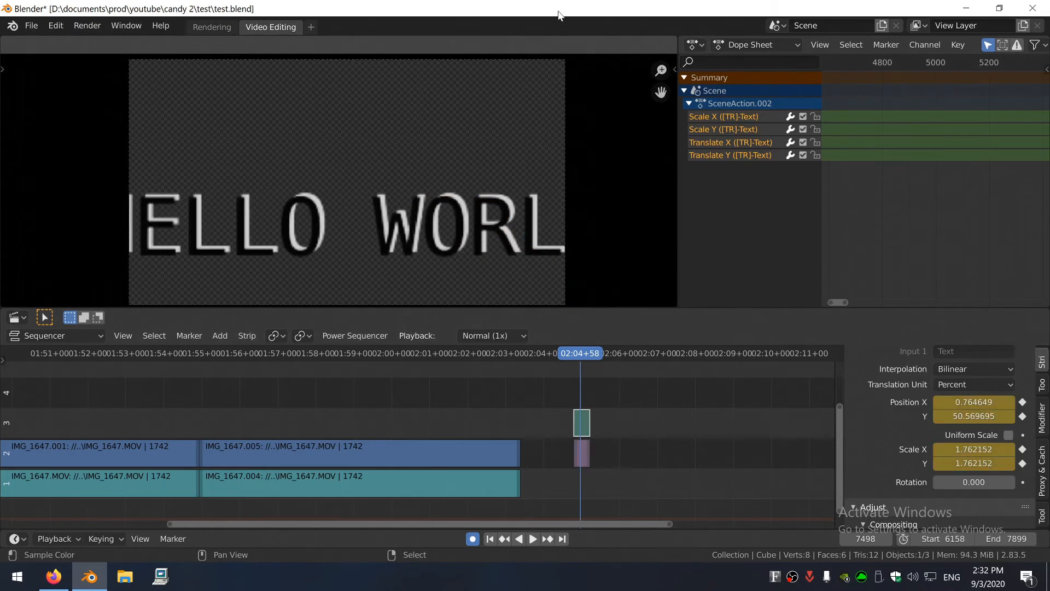
# Scale the text to about 1.22 near the middle of the frame, and delete the text strip with its transform strip
pyautogui.click(492, 159)
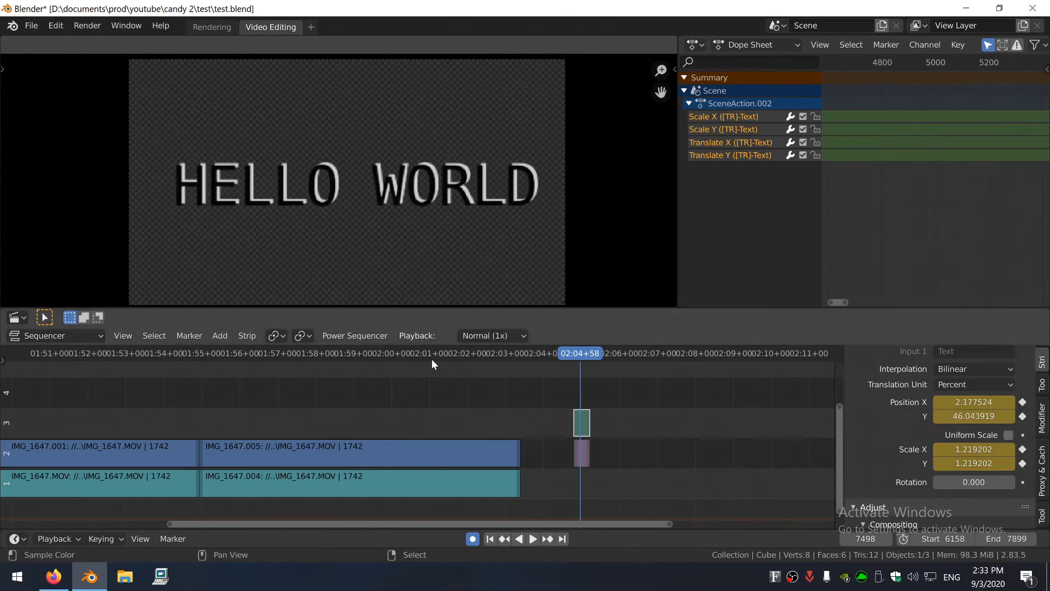
pyautogui.keyDown('shift'); pyautogui.click(575, 458); pyautogui.keyUp('shift')
pyautogui.press('Delete')
# Add a light grey color strip at frame 7498 and scale it down to about 0.3 in the preview
pyautogui.hotkey('shift', 'a')
pyautogui.click(575, 457)
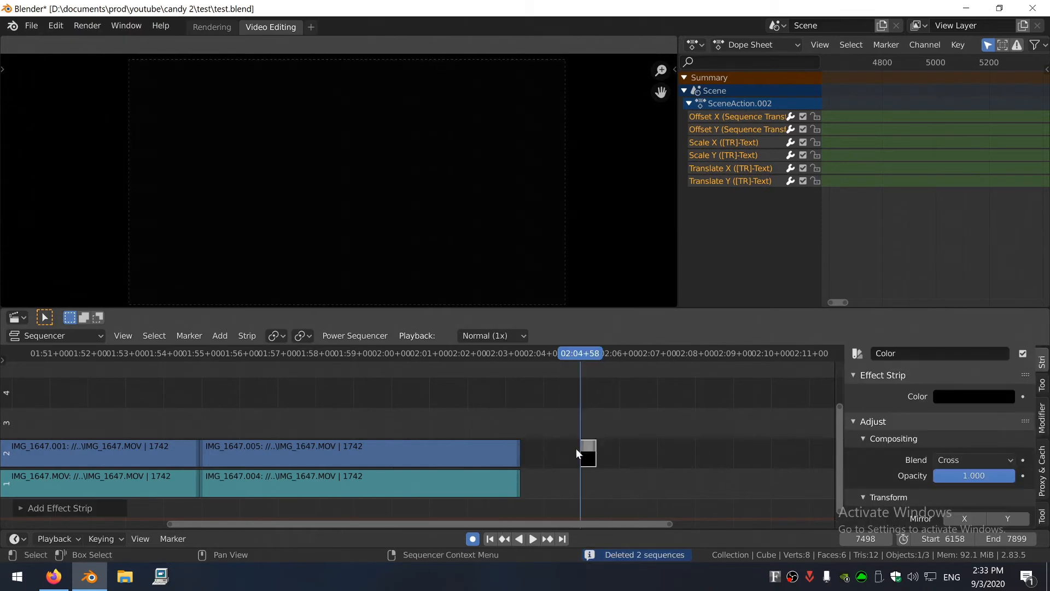
pyautogui.click(982, 396)
pyautogui.click(593, 453)
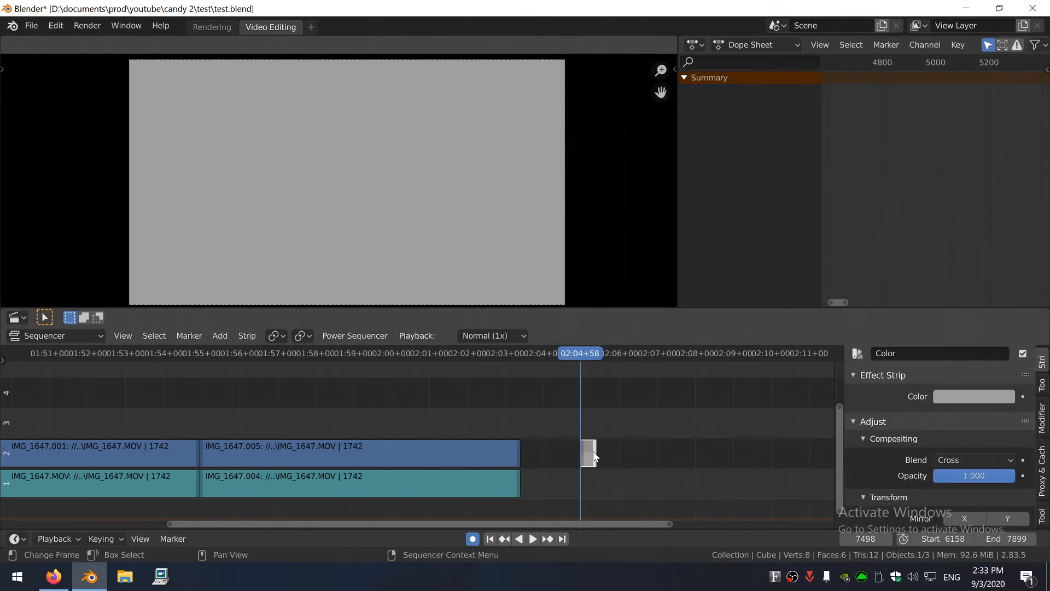
pyautogui.press('s')
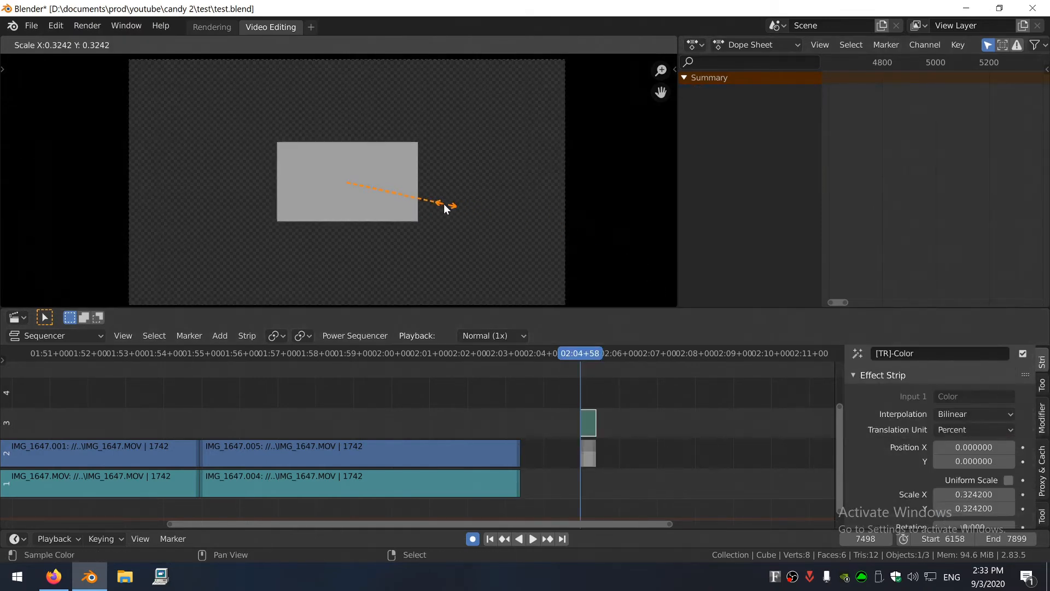
pyautogui.click(433, 202)
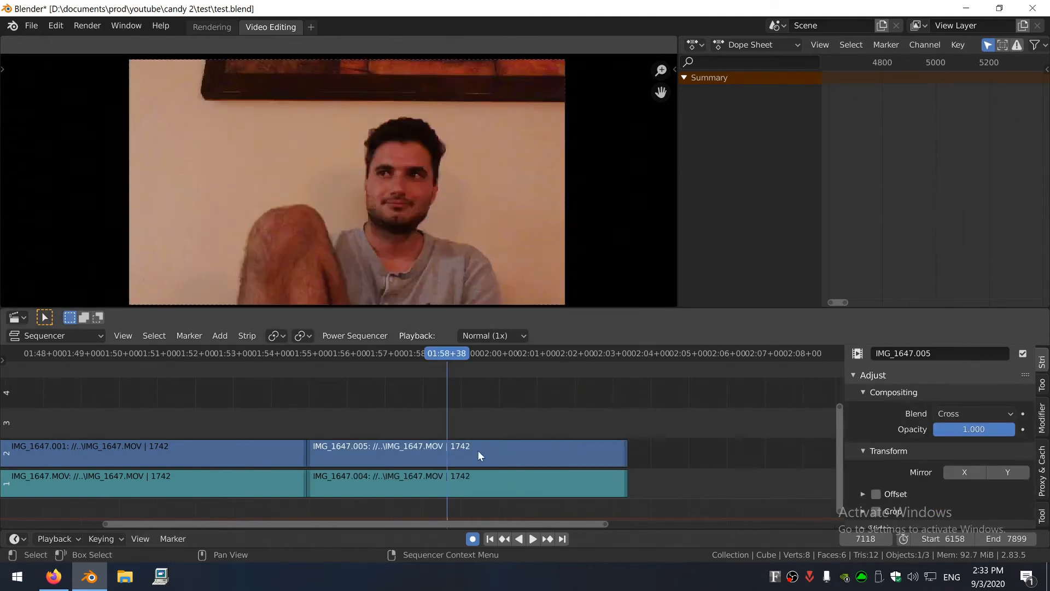
# Add a Speed Control effect to the IMG_1647.005 movie strip
pyautogui.click(479, 455)
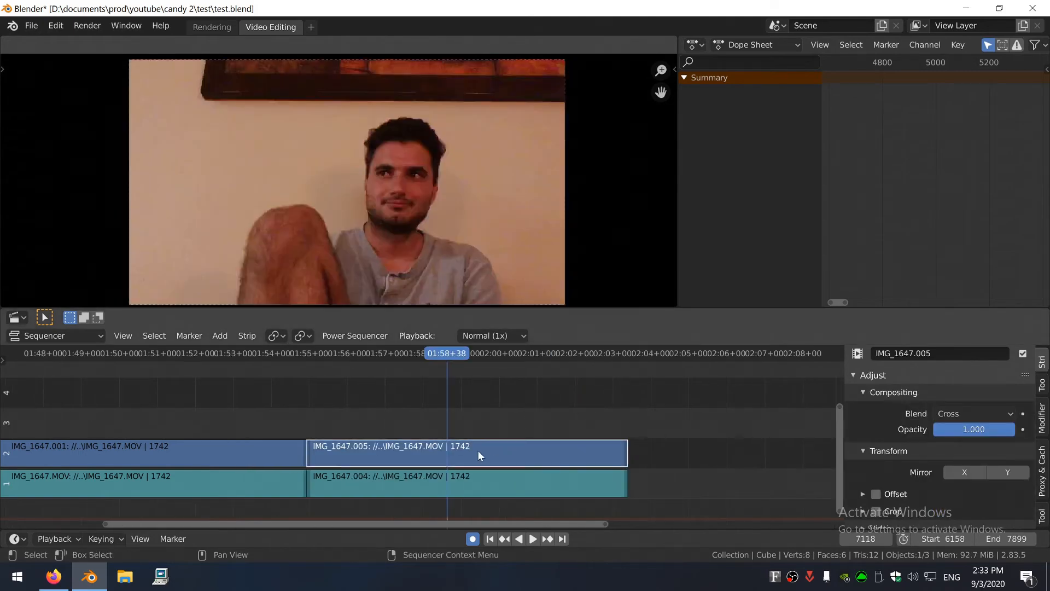
pyautogui.hotkey('shift', 'a')
pyautogui.moveTo(428, 502)
pyautogui.click(569, 464)
# Shorten the IMG_1647.005 movie strip to end at frame 6990 and play back the sped-up section
pyautogui.click(607, 464)
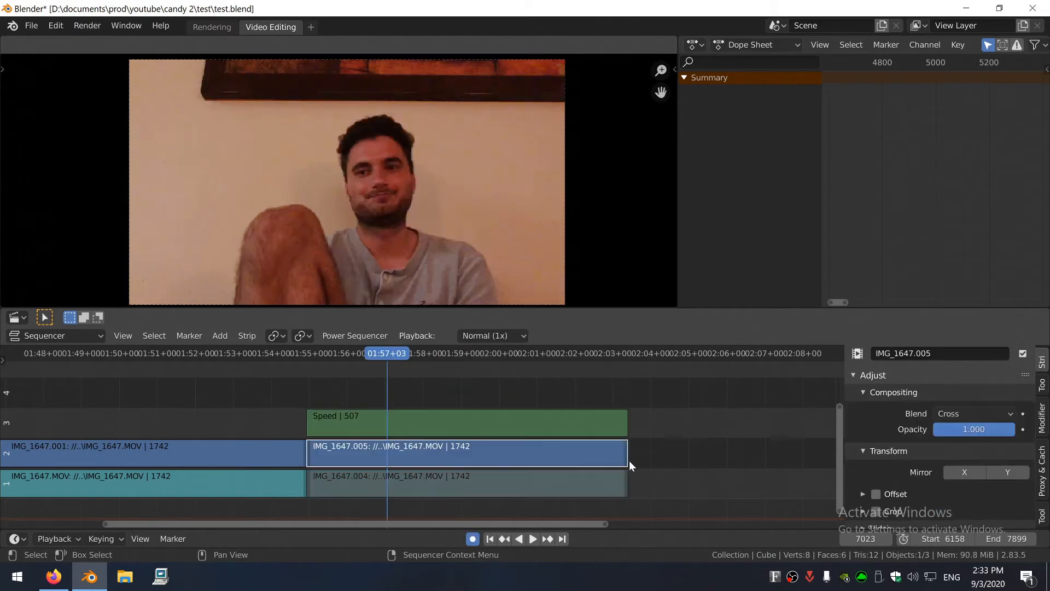
pyautogui.moveTo(627, 459); pyautogui.dragTo(367, 458)
pyautogui.moveTo(328, 354); pyautogui.dragTo(314, 359)
pyautogui.press('space')
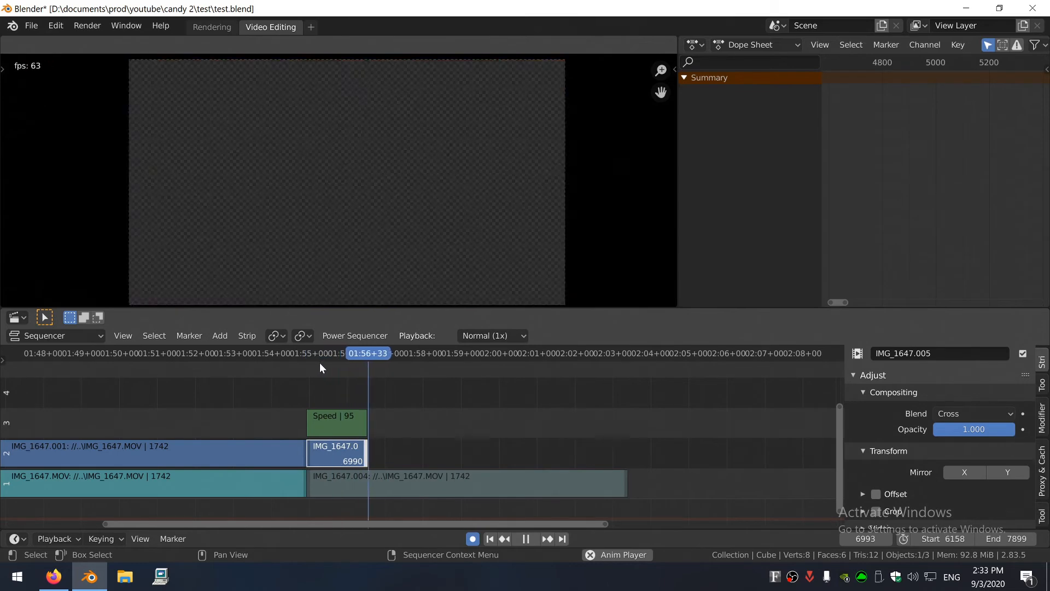
# Undo the shortening of the IMG_1647.005 strip and its Speed Control effect
pyautogui.hotkey('ctrl', 'z')
pyautogui.hotkey('ctrl', 'z')
pyautogui.hotkey('ctrl', 'z')
pyautogui.hotkey('ctrl', 'z')
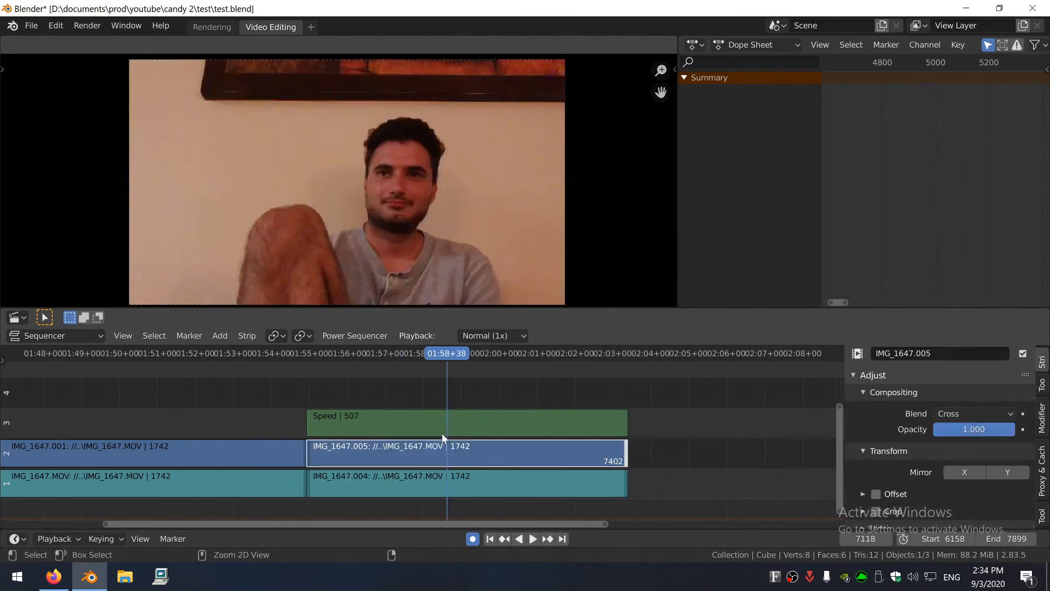
pyautogui.hotkey('ctrl', 'z')
# Add a Gaussian Blur effect to the IMG_1647.005 strip with size X 28.24 and Y 36.17
pyautogui.hotkey('shift', 'a')
pyautogui.moveTo(455, 457)
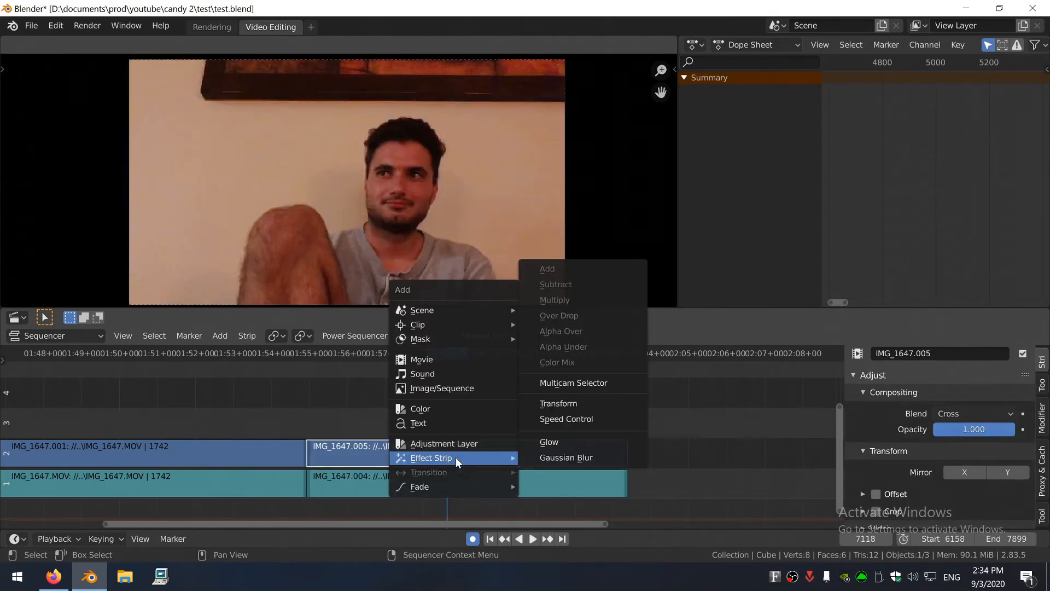
pyautogui.click(542, 455)
pyautogui.moveTo(974, 417)
pyautogui.mouseDown()
pyautogui.moveTo(995, 417)
pyautogui.moveTo(972, 417)
pyautogui.mouseUp()
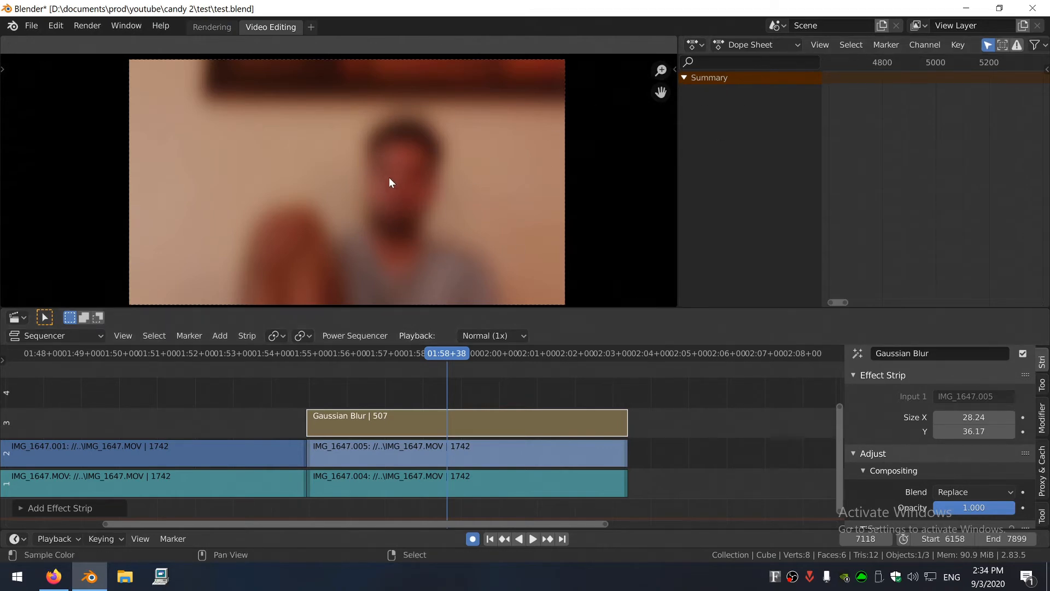
# Render frame 7118 to compare the blur with the preview
pyautogui.hotkey('ctrl', 'F12')
pyautogui.moveTo(351, 15); pyautogui.dragTo(498, 57)
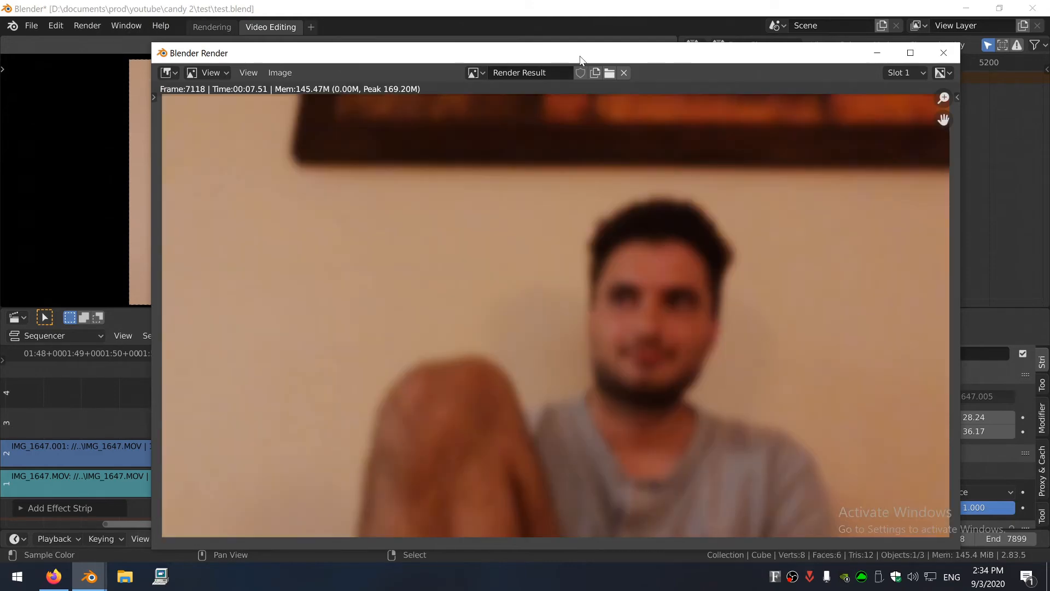
pyautogui.moveTo(579, 57); pyautogui.dragTo(347, 427)
# Set the Gaussian Blur size to 100 in X and Y, and delete the blur strip
pyautogui.click(974, 417)
pyautogui.write('1000')
pyautogui.press('Tab')
pyautogui.write('100')
pyautogui.press('Return')
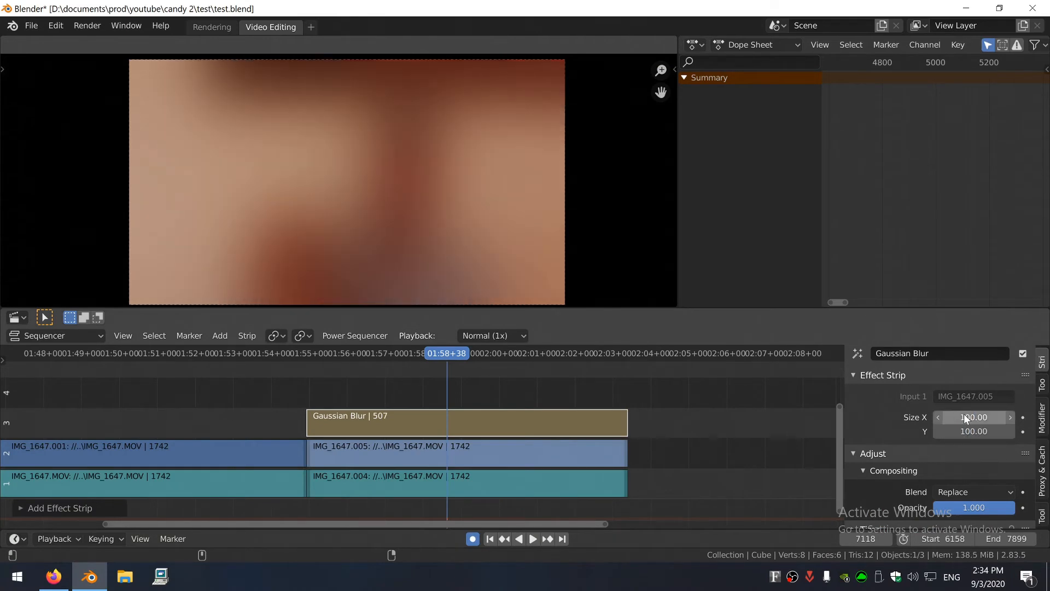
pyautogui.click(464, 425)
pyautogui.press('Delete')
# Add a Gamma Cross transition between the IMG_1647.001 and IMG_1647.005 movie strips
pyautogui.moveTo(428, 362); pyautogui.dragTo(393, 362)
pyautogui.scroll(4, 355, 362)
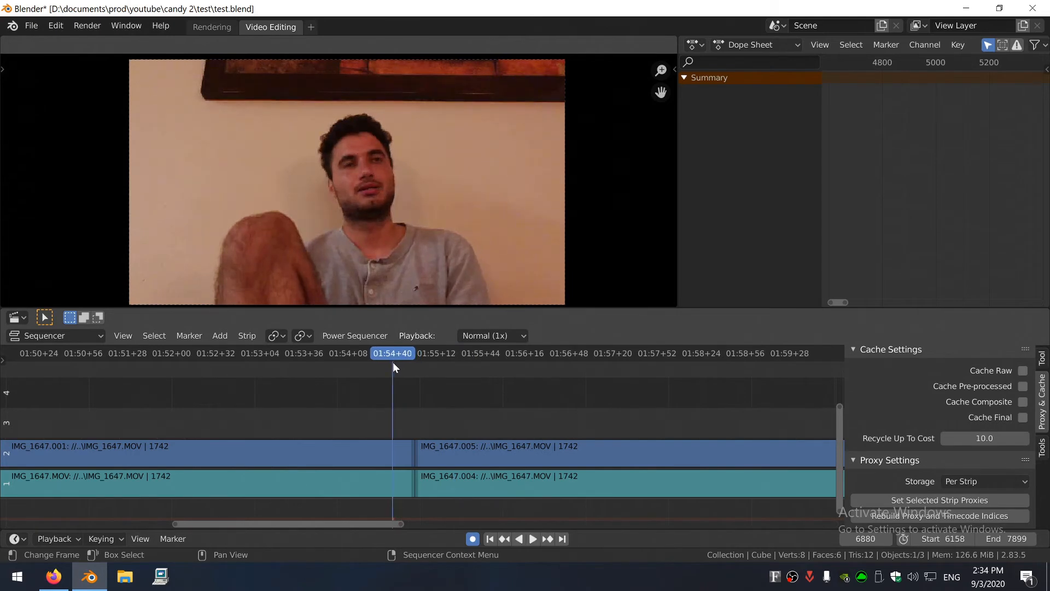
pyautogui.click(408, 454)
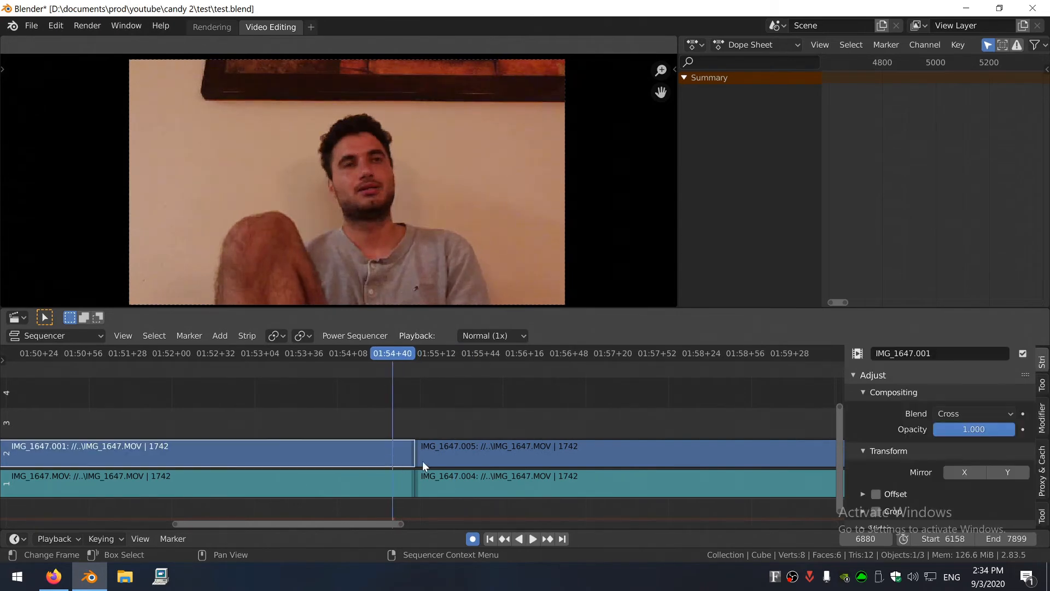
pyautogui.scroll(7, 381, 393)
pyautogui.keyDown('shift'); pyautogui.click(460, 446); pyautogui.keyUp('shift')
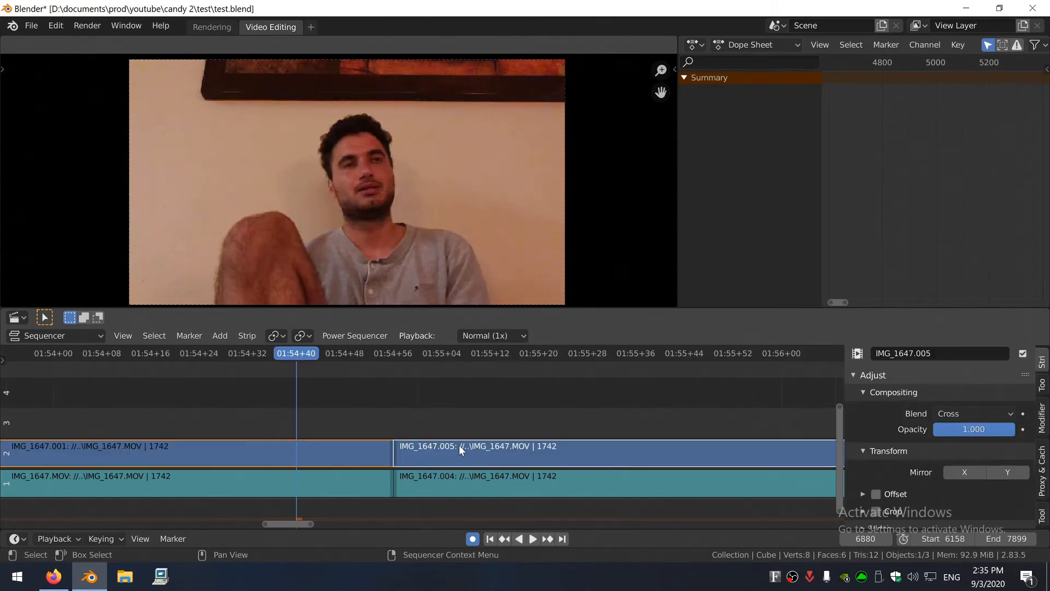
pyautogui.hotkey('shift', 'a')
pyautogui.moveTo(458, 444)
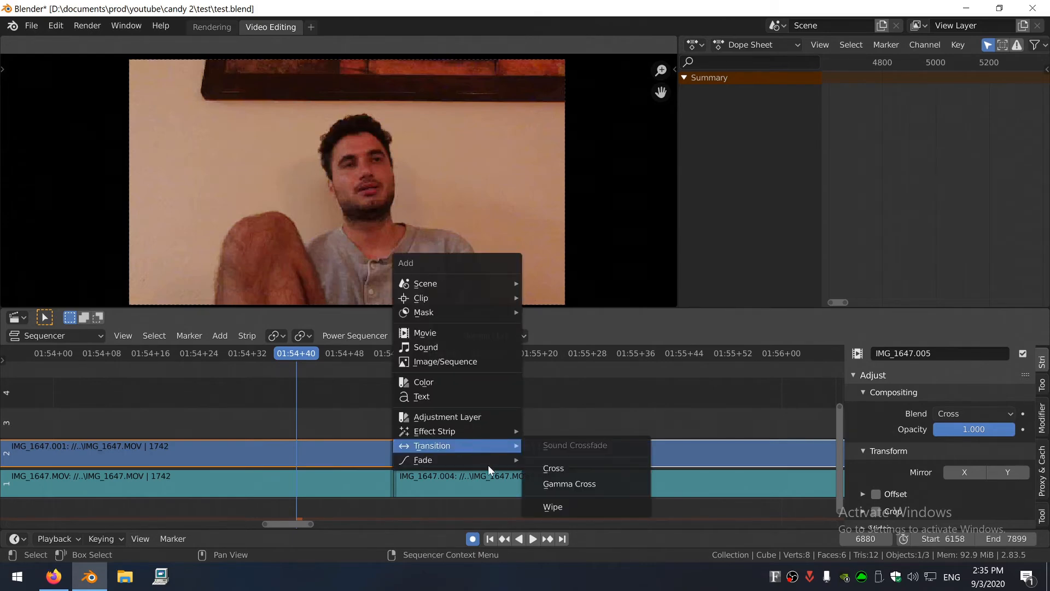
pyautogui.click(575, 485)
pyautogui.keyDown('ctrl'); pyautogui.hscroll(-3, 477, 451); pyautogui.keyUp('ctrl')
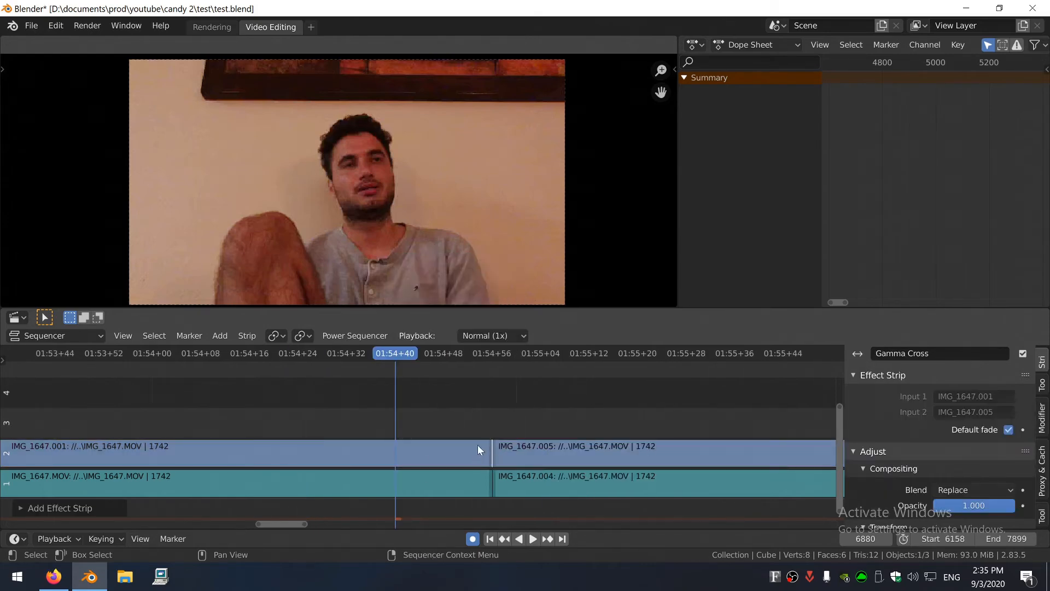
# Pull the IMG_1647.001 movie strip's end earlier so the Gamma Cross spans 34 frames, and play back the transition
pyautogui.click(452, 460)
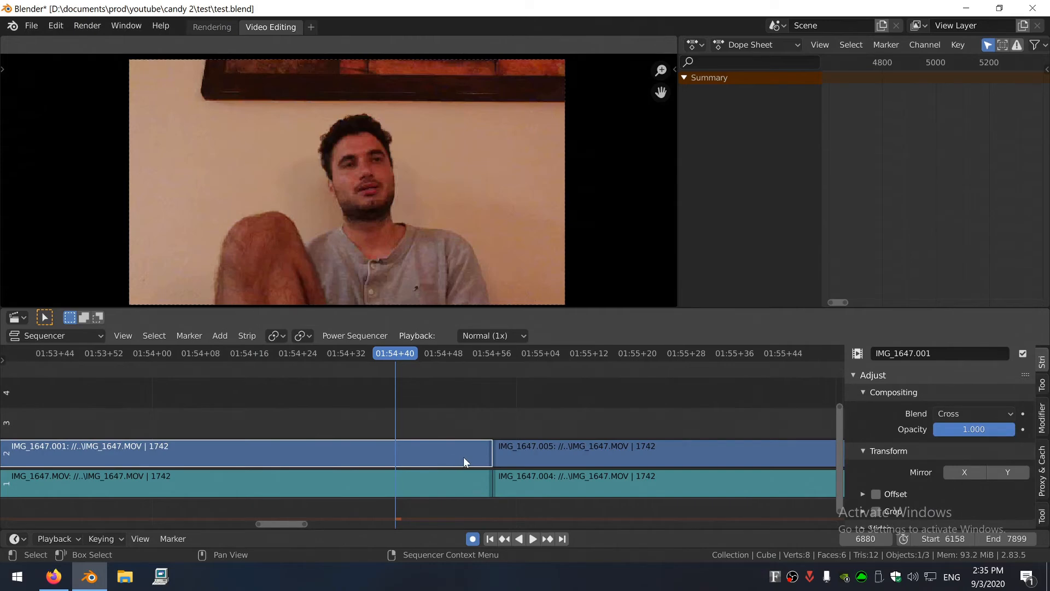
pyautogui.press('g')
pyautogui.click(241, 453)
pyautogui.keyDown('ctrl'); pyautogui.hscroll(-5, 390, 458); pyautogui.keyUp('ctrl')
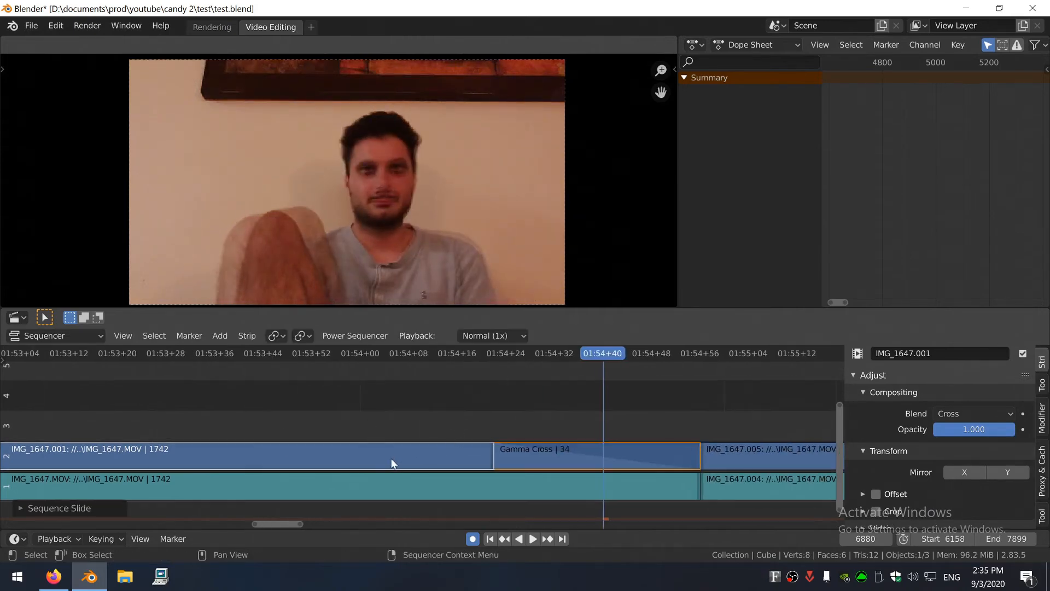
pyautogui.moveTo(490, 356); pyautogui.dragTo(445, 359)
pyautogui.press('space')
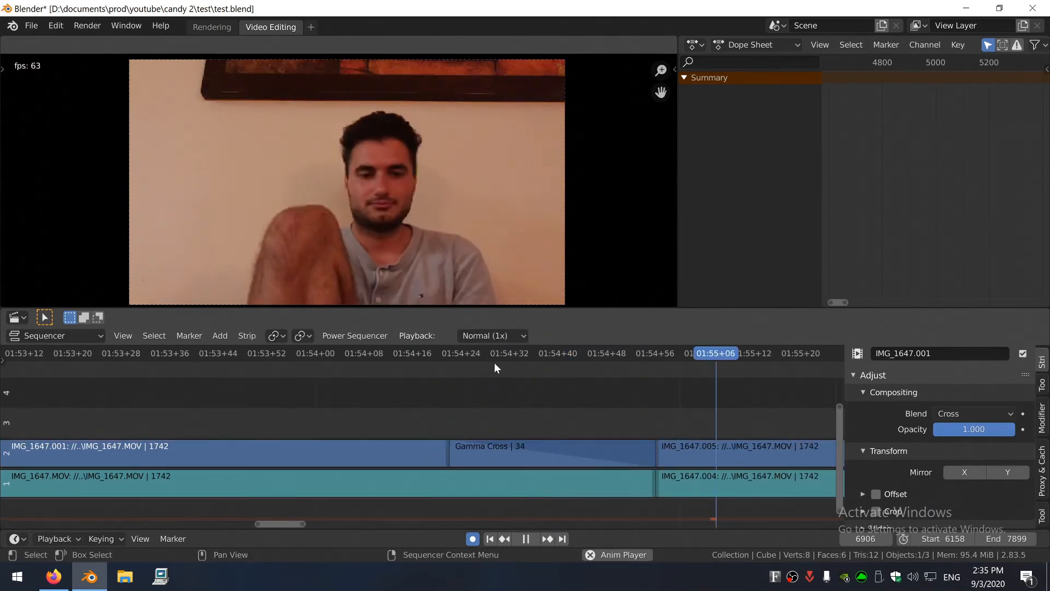
pyautogui.press('space')
pyautogui.moveTo(635, 381); pyautogui.dragTo(512, 380, button='middle')
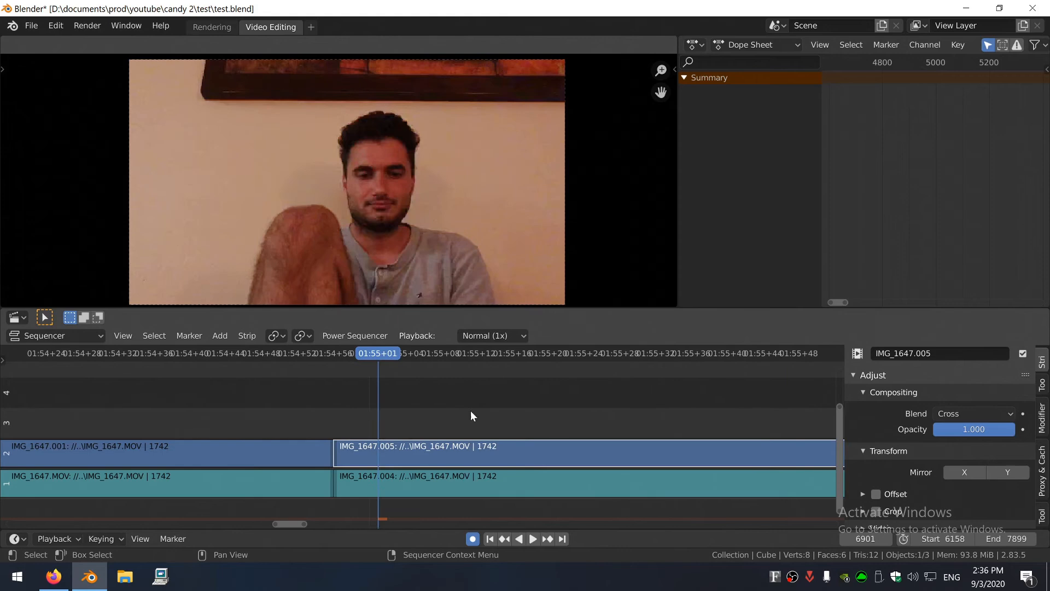
# Scrub through the start of the transform effect on IMG_1647.005, and delete the transform strip
pyautogui.moveTo(478, 413); pyautogui.dragTo(444, 419, button='middle')
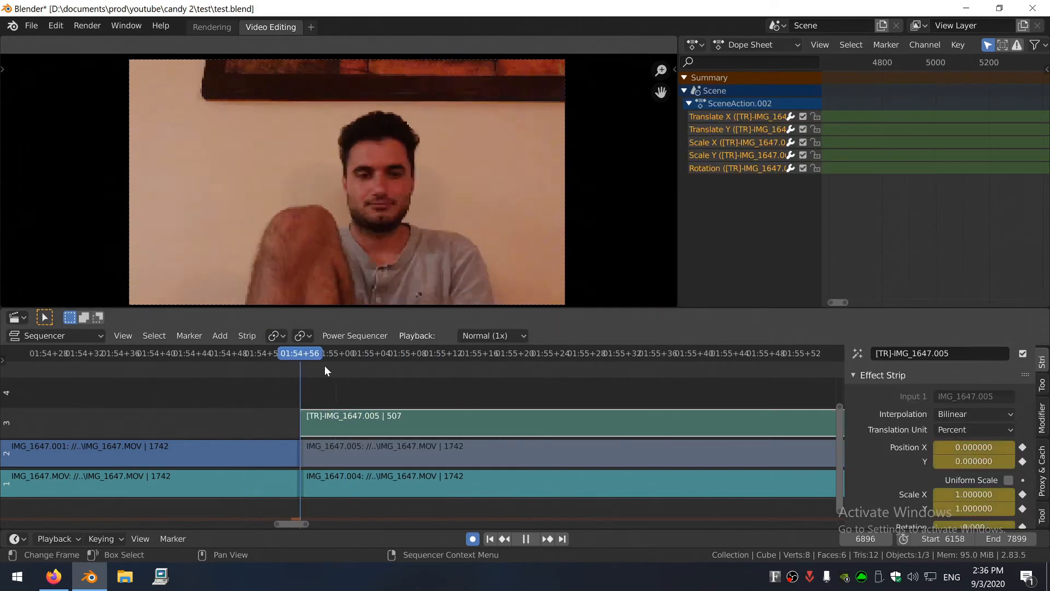
pyautogui.moveTo(324, 366); pyautogui.dragTo(354, 378)
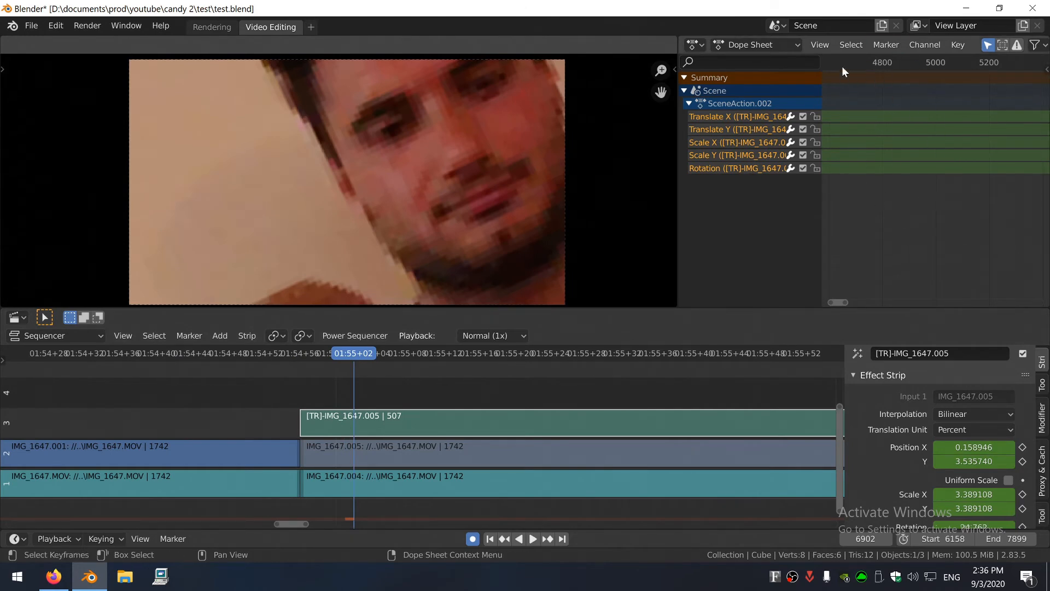
pyautogui.press('Delete')
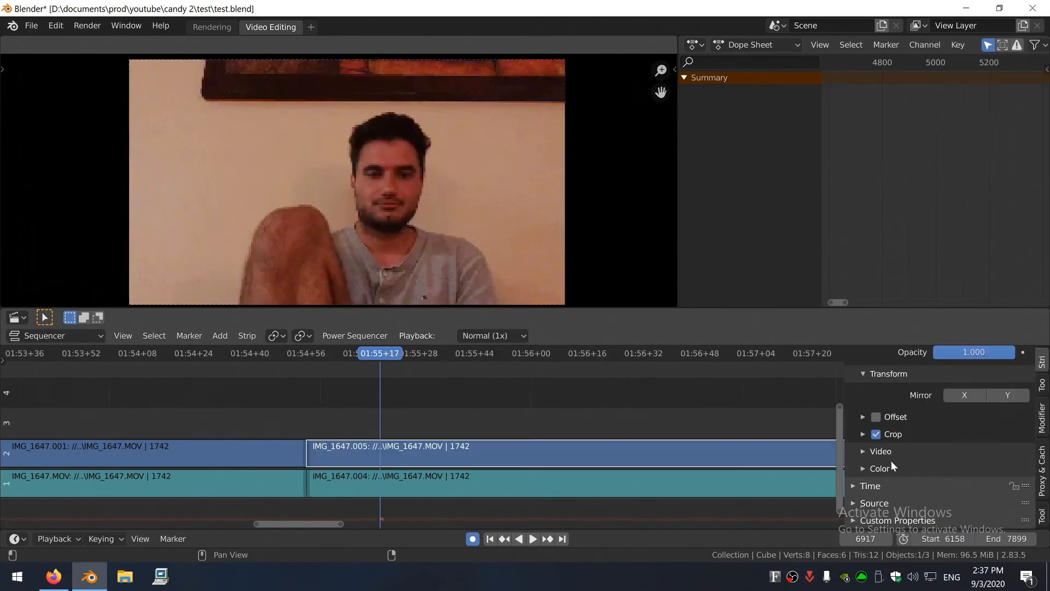
# Enable Reverse Frames for the IMG_1647.005 movie strip, and play and scrub through it
pyautogui.click(892, 453)
pyautogui.scroll(-2, 915, 448)
pyautogui.click(986, 447)
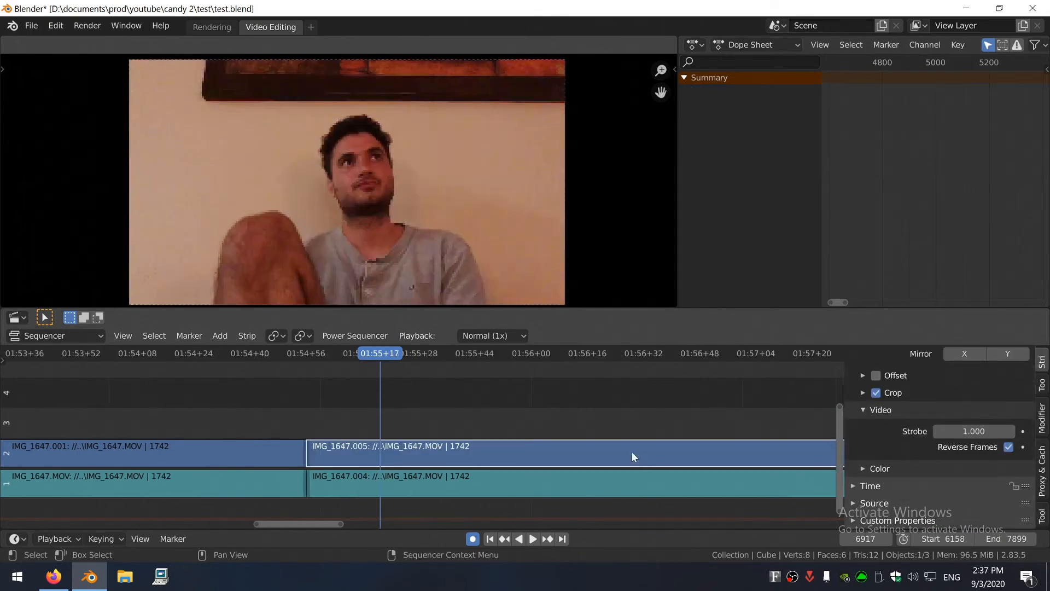
pyautogui.moveTo(374, 350); pyautogui.dragTo(360, 369)
pyautogui.press('space')
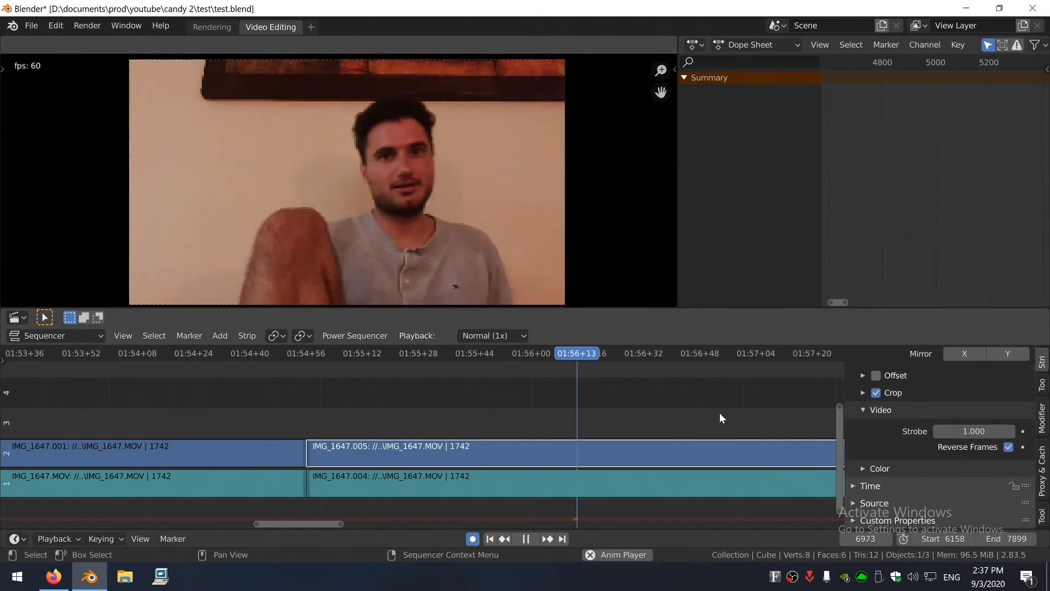
pyautogui.scroll(-8, 449, 444)
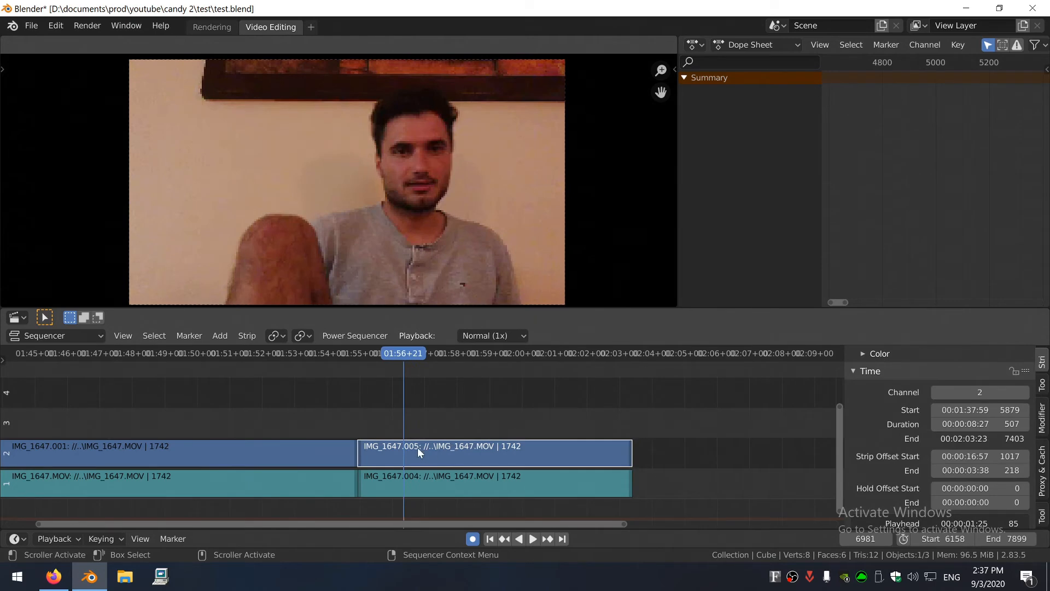
pyautogui.moveTo(557, 362); pyautogui.dragTo(630, 446)
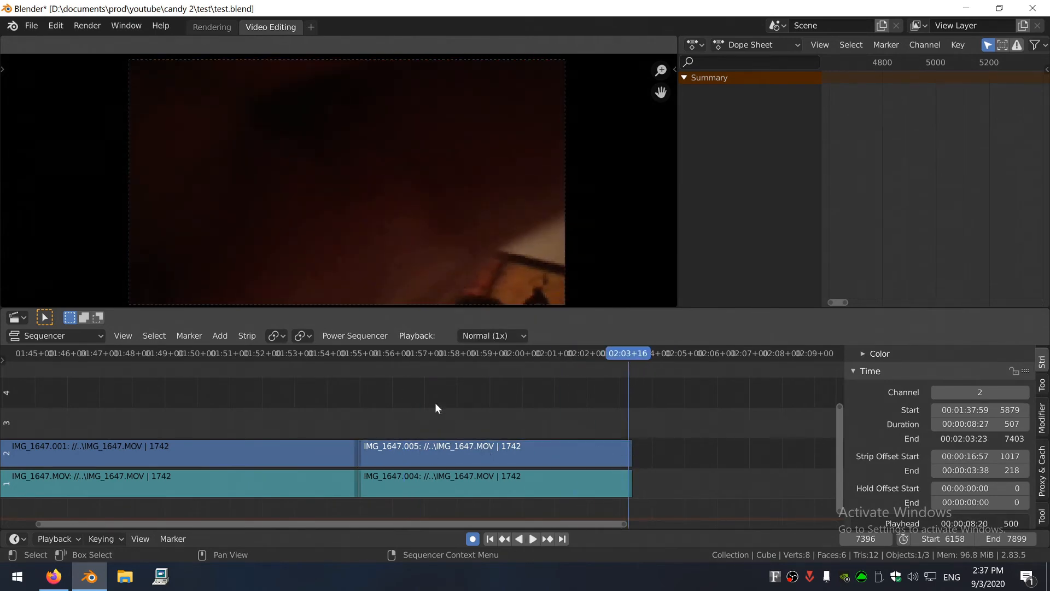
# Group the IMG_1647.001, IMG_1647.005, IMG_1647.MOV and IMG_1647.004 strips into one meta strip
pyautogui.moveTo(526, 394); pyautogui.dragTo(575, 370, button='middle')
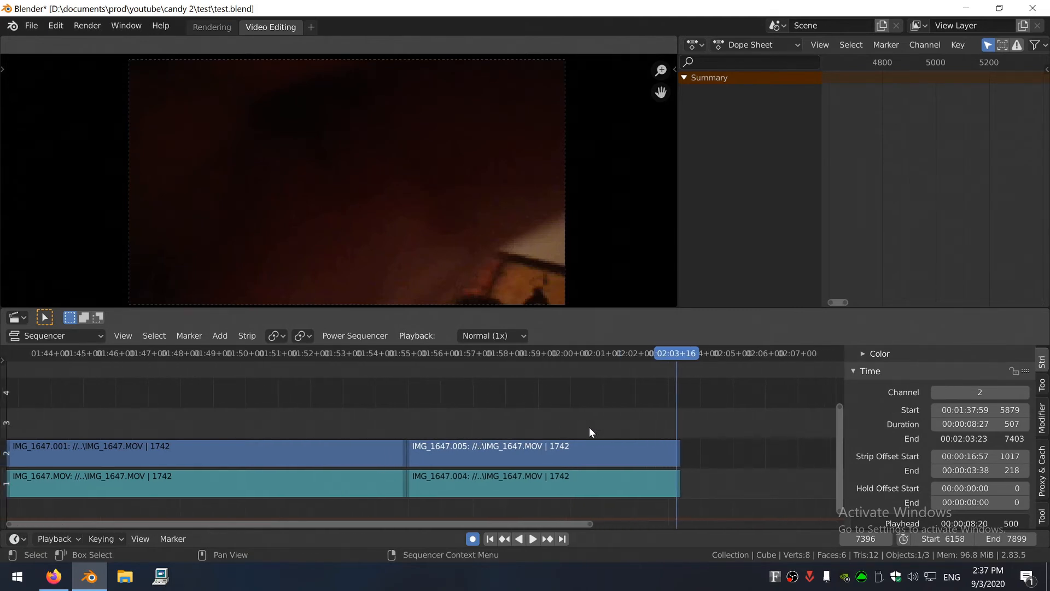
pyautogui.moveTo(561, 417); pyautogui.dragTo(305, 483)
pyautogui.scroll(-8, 536, 422)
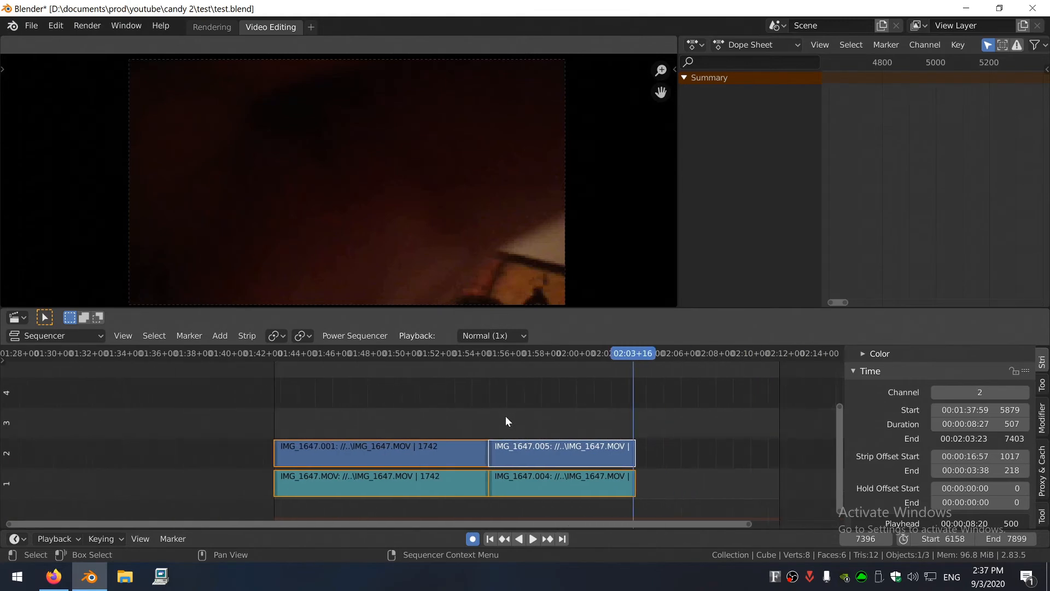
pyautogui.hotkey('ctrl', 'g')
pyautogui.click(405, 420)
pyautogui.scroll(-1, 403, 420)
pyautogui.moveTo(396, 420); pyautogui.dragTo(282, 419, button='middle')
pyautogui.moveTo(348, 420); pyautogui.dragTo(438, 421, button='middle')
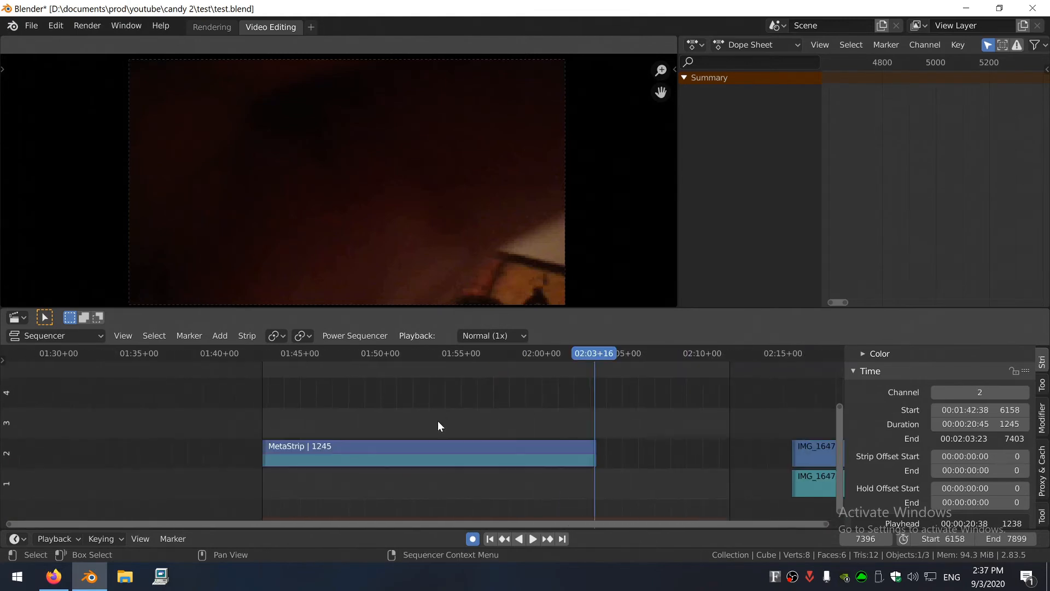
# Move the meta strip down to channel 1 and set the current frame to 6673
pyautogui.scroll(6, 438, 424)
pyautogui.moveTo(504, 442); pyautogui.dragTo(504, 472)
pyautogui.moveTo(583, 356); pyautogui.dragTo(387, 391)
pyautogui.click(416, 492)
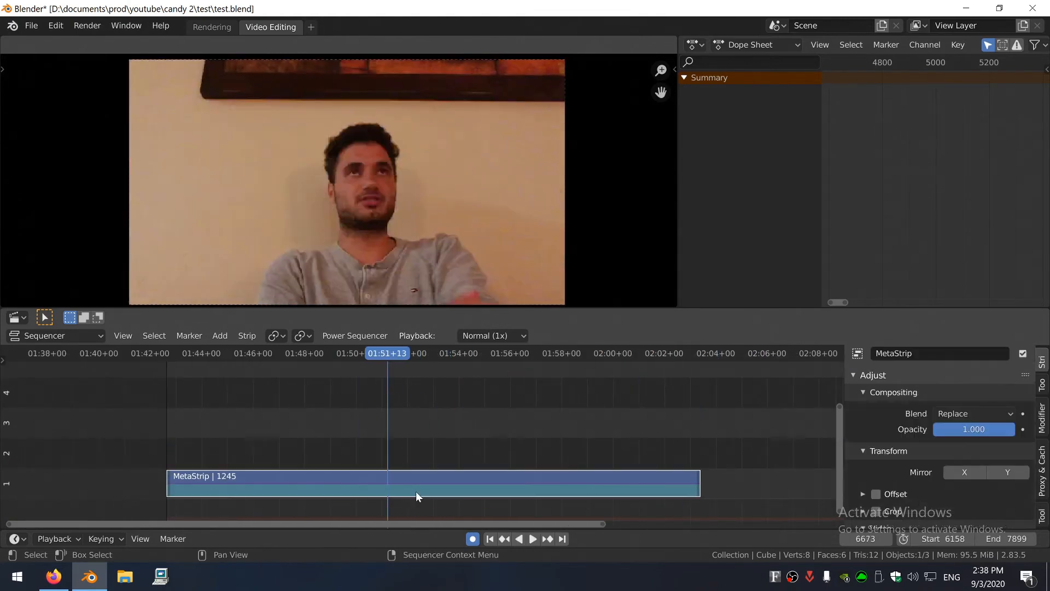
# Open the meta strip, slide IMG_1647.001 and its transform effect down one channel, and leave the meta strip
pyautogui.press('Tab')
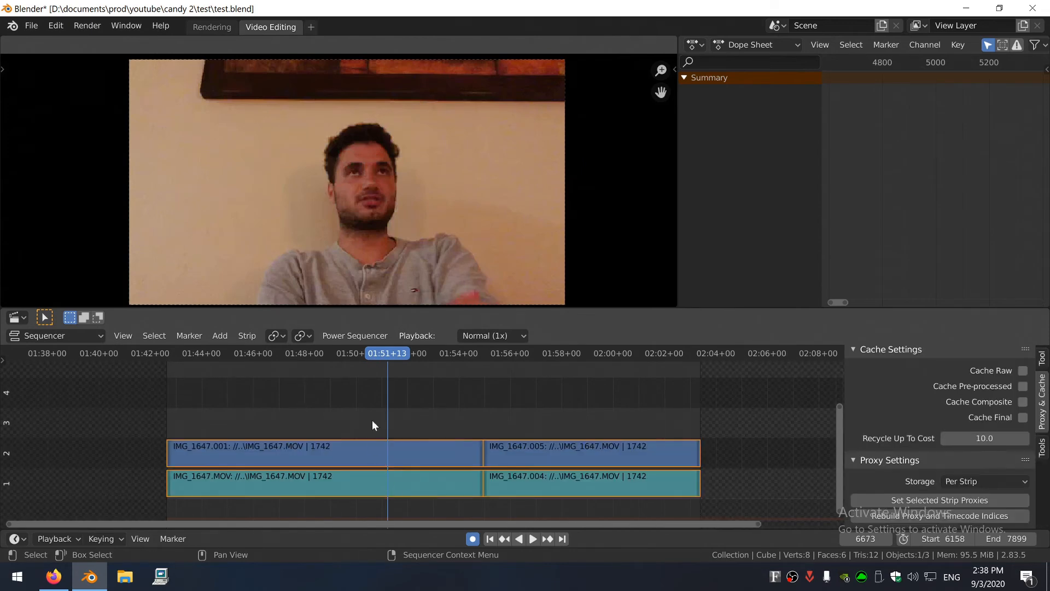
pyautogui.click(378, 441)
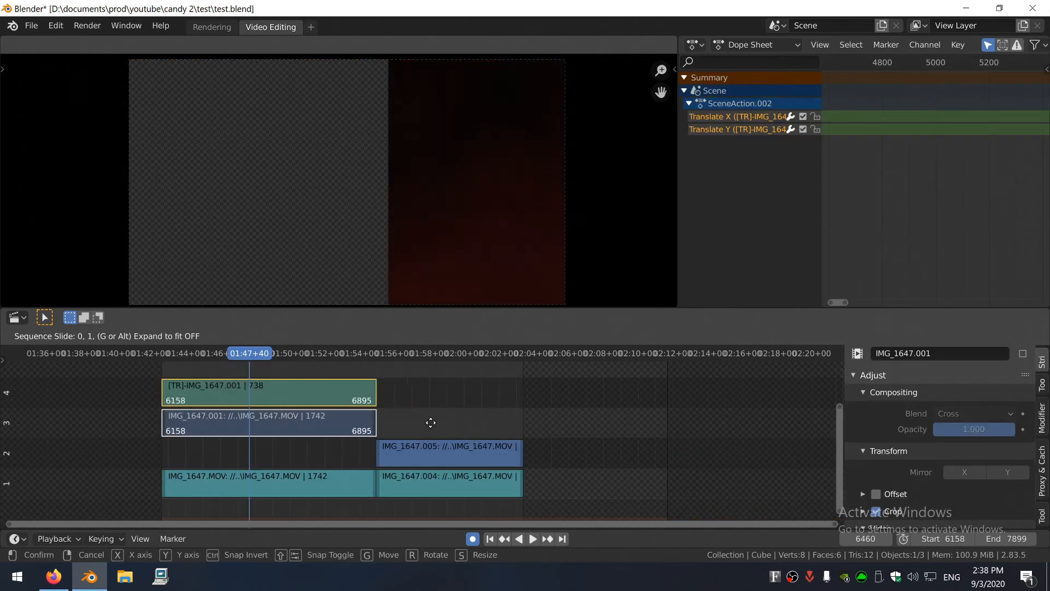
pyautogui.moveTo(431, 423); pyautogui.dragTo(306, 461)
pyautogui.press('Tab')
pyautogui.keyDown('ctrl'); pyautogui.scroll(1, 474, 403); pyautogui.keyUp('ctrl')
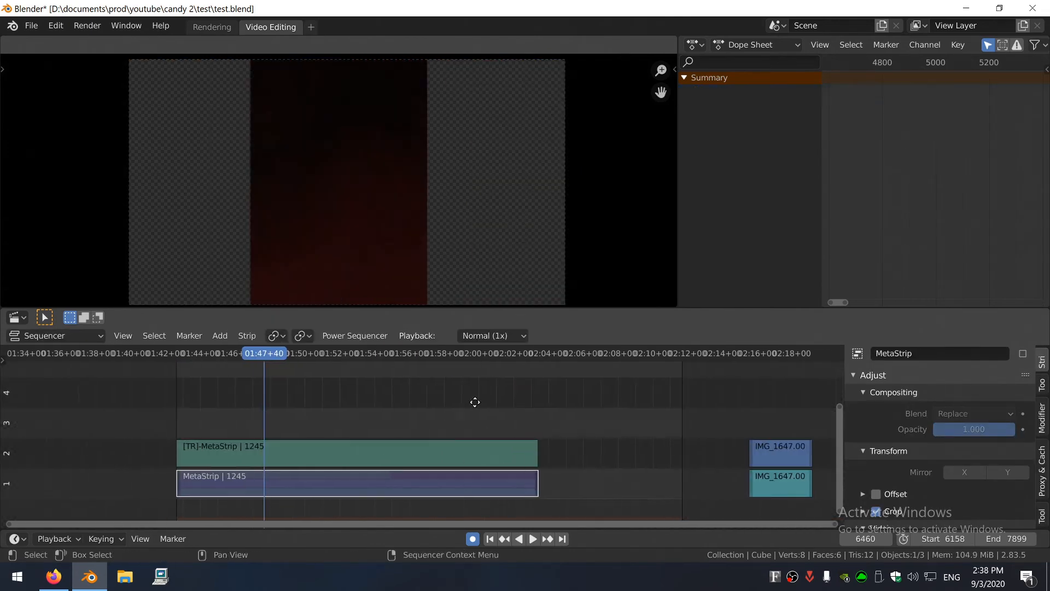
# Undo the transform effect on the meta strip and separate the meta strip back into its individual strips
pyautogui.moveTo(313, 467); pyautogui.dragTo(333, 465, button='middle')
pyautogui.hotkey('ctrl', 'z')
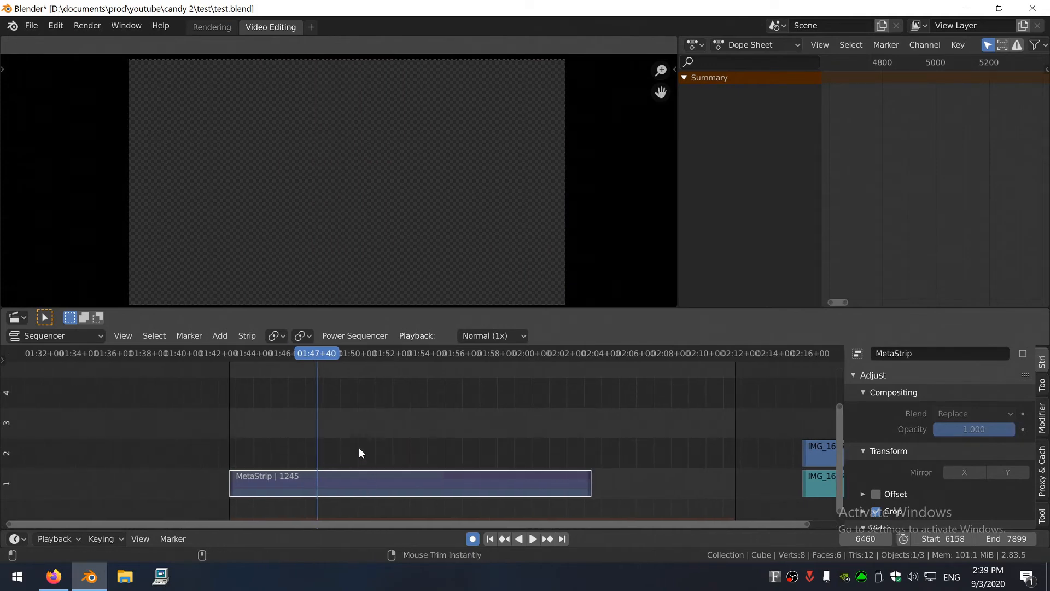
pyautogui.hotkey('ctrl', 'alt', 'g')
pyautogui.click(506, 406)
pyautogui.moveTo(779, 436); pyautogui.dragTo(691, 433, button='middle')
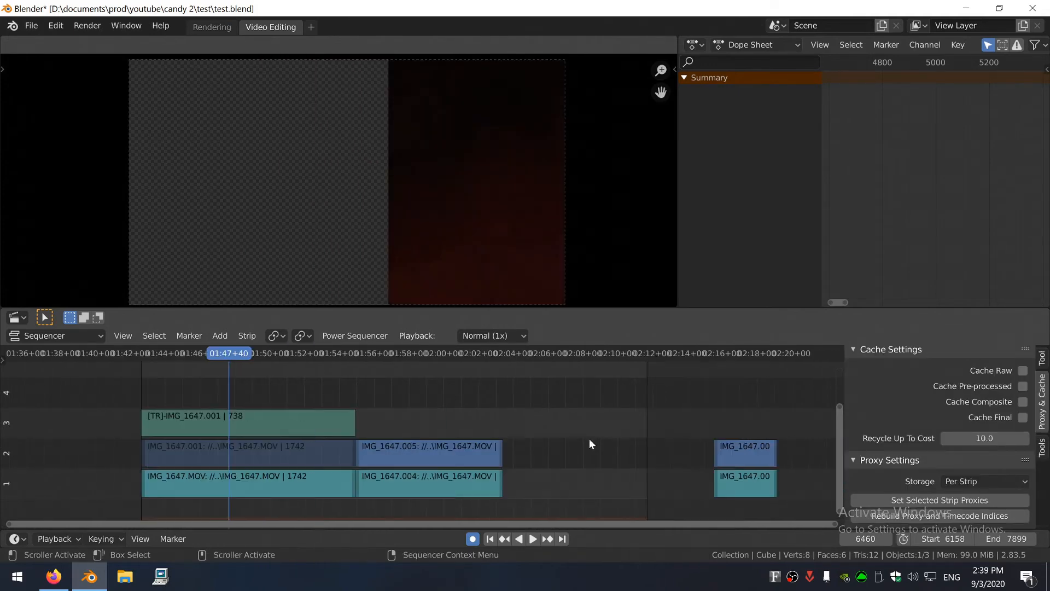
# Mirror the IMG_1647.001 movie strip in both X and Y
pyautogui.click(315, 452)
pyautogui.scroll(-4, 940, 435)
pyautogui.scroll(4, 985, 455)
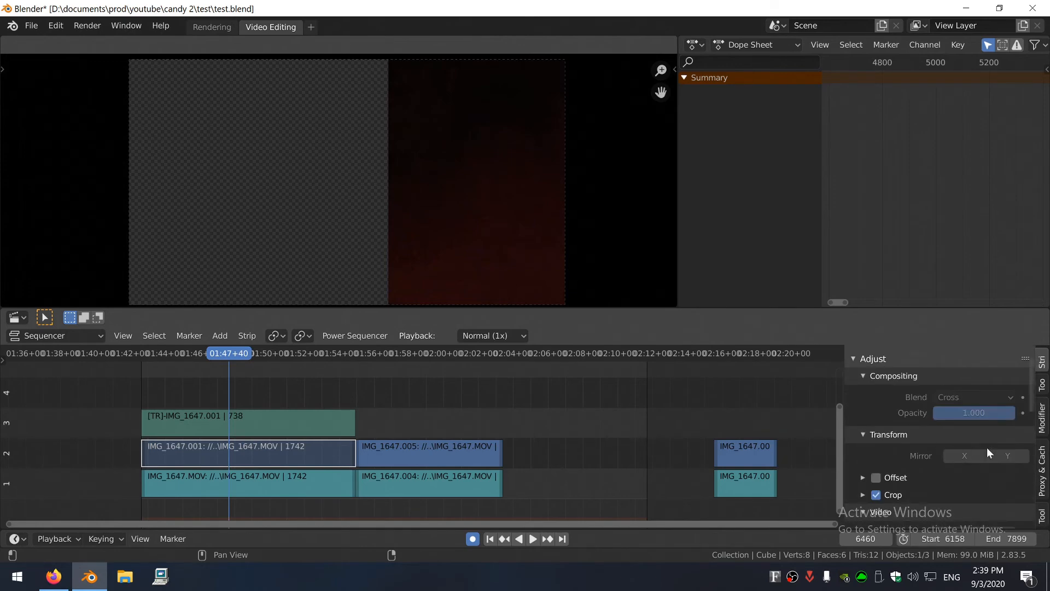
pyautogui.scroll(-3, 963, 454)
pyautogui.click(965, 406)
pyautogui.click(1015, 409)
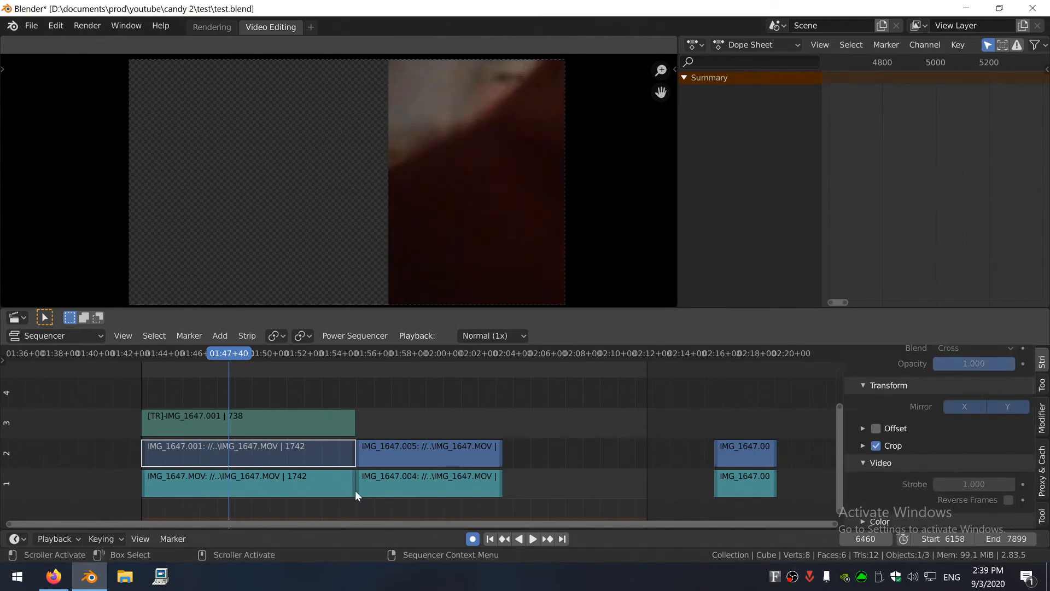
pyautogui.keyDown('ctrl'); pyautogui.hscroll(1, 432, 497); pyautogui.keyUp('ctrl')
pyautogui.hotkey('shift', 'a')
pyautogui.press('Escape')
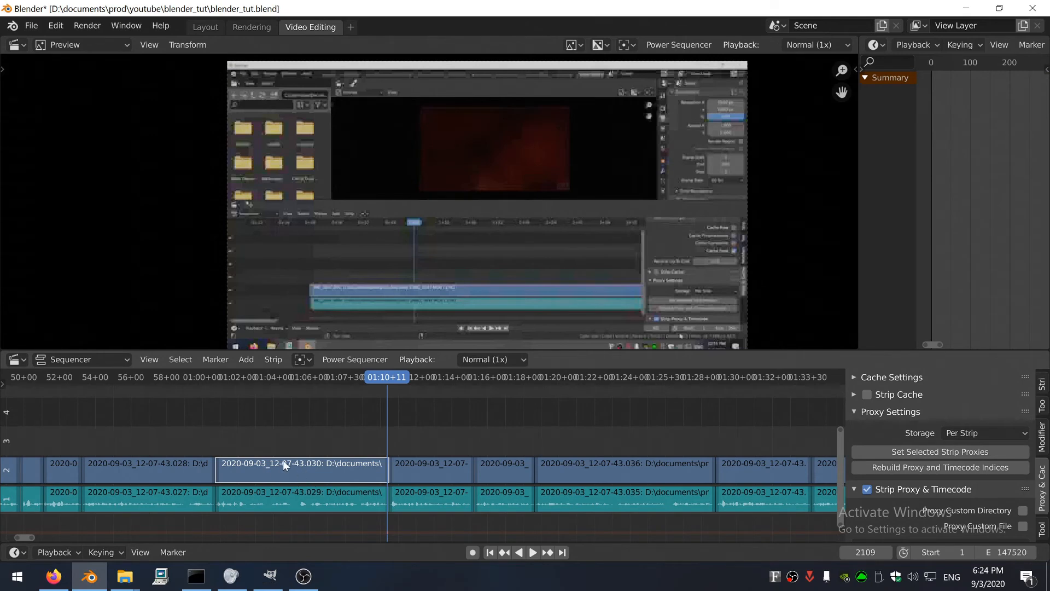
# In the blender_tut.blend project, select all strips, view the proxy size options for the selection, and dismiss them
pyautogui.press('a')
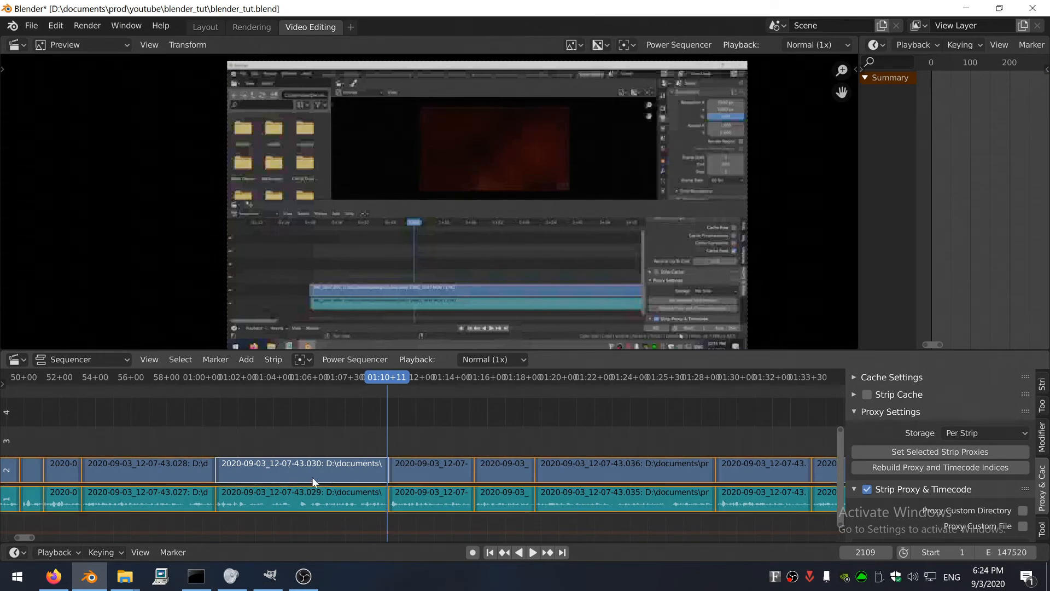
pyautogui.keyDown('ctrl'); pyautogui.scroll(3, 951, 415); pyautogui.keyUp('ctrl')
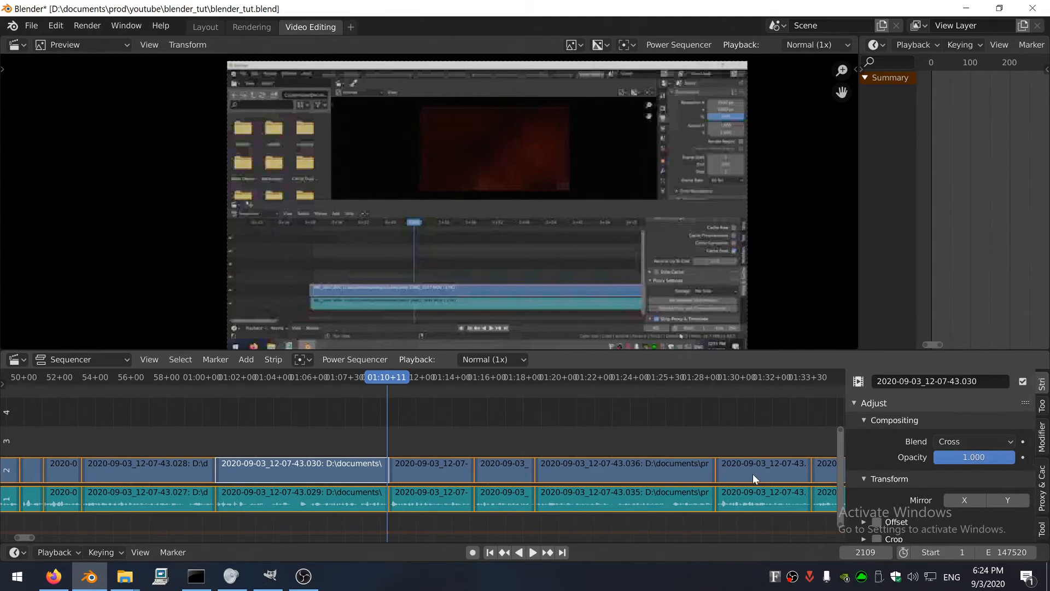
pyautogui.click(1043, 488)
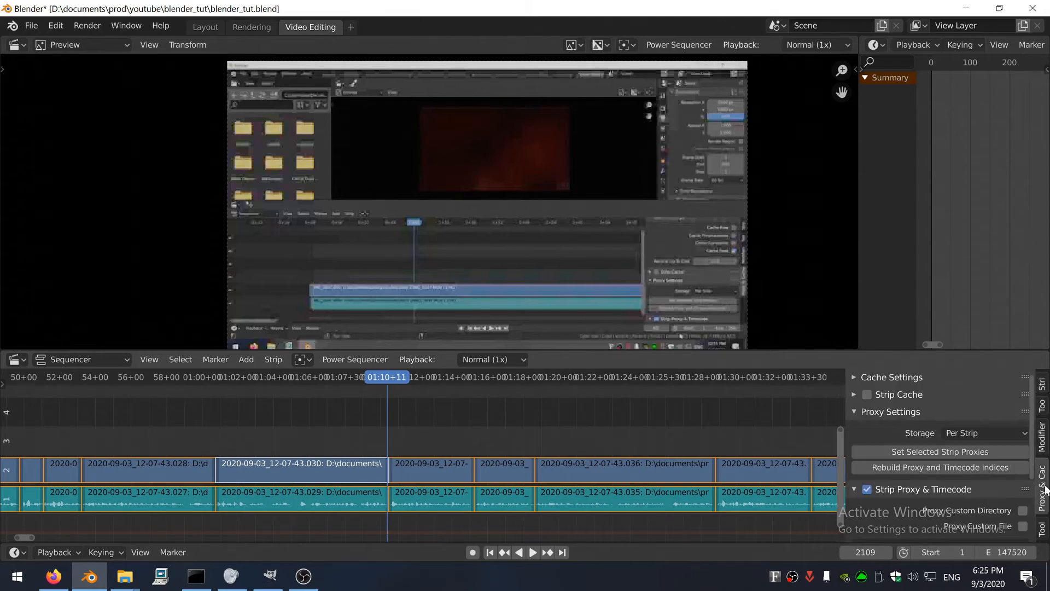
pyautogui.click(993, 455)
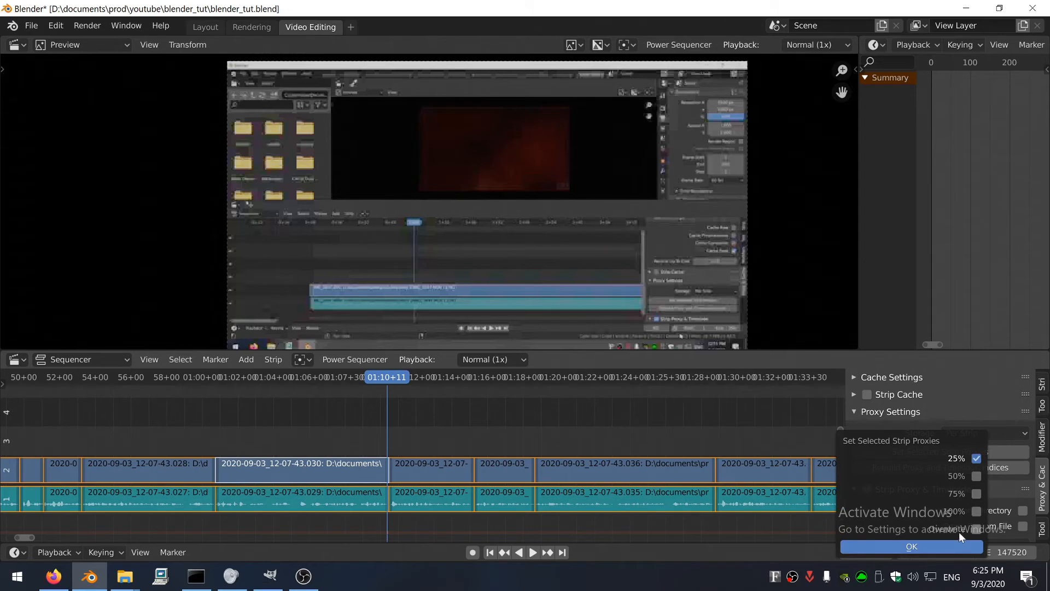
pyautogui.click(777, 451)
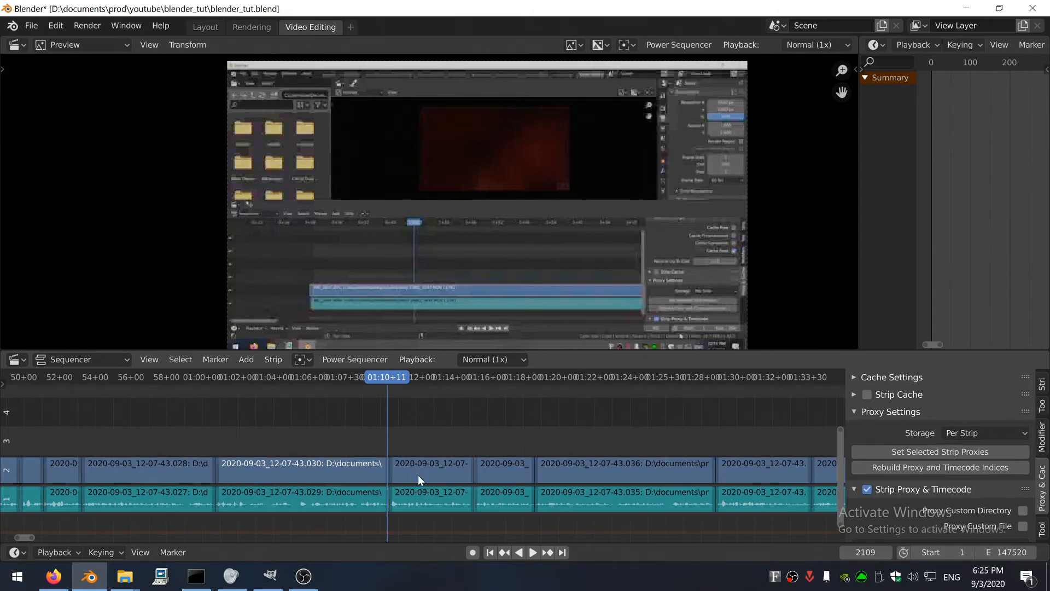
# Open the proxy size options for the single movie strip just after the playhead, and for all strips
pyautogui.click(414, 471)
pyautogui.click(925, 454)
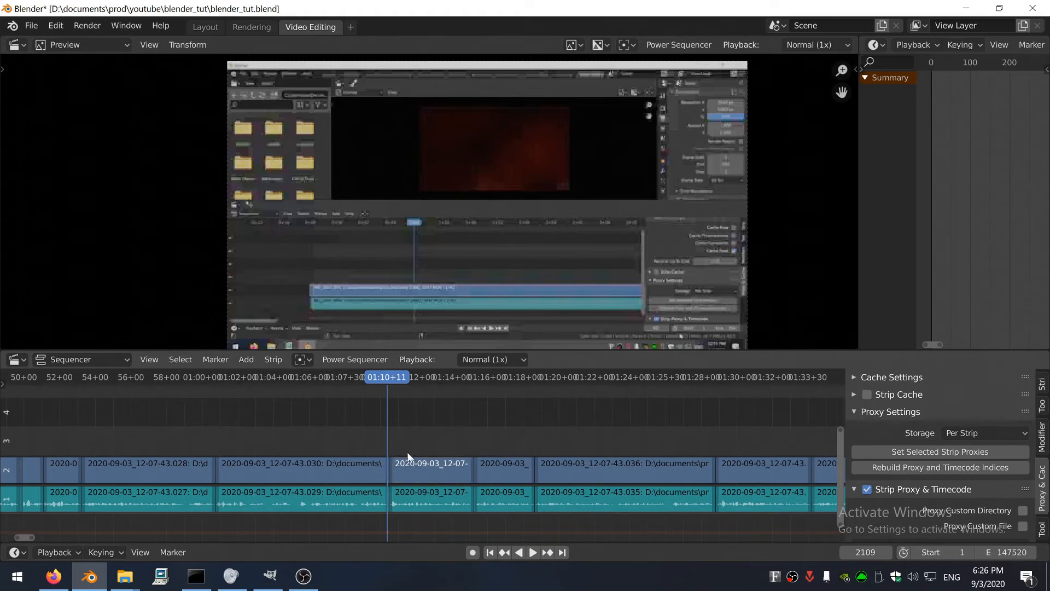
pyautogui.press('a')
pyautogui.click(897, 452)
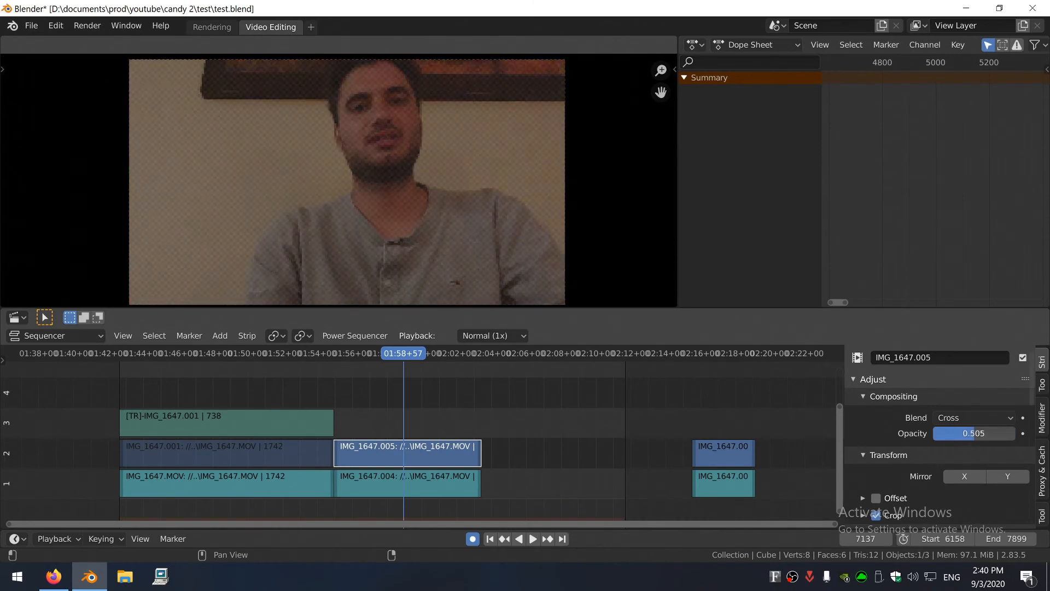
# In test.blend, duplicate the short video and audio pair directly after IMG_1647.005, and repeat the duplication five times
pyautogui.click(714, 462)
pyautogui.keyDown('ctrl'); pyautogui.scroll(-2, 766, 440); pyautogui.keyUp('ctrl')
pyautogui.moveTo(580, 417); pyautogui.dragTo(659, 470)
pyautogui.hotkey('shift', 'd')
pyautogui.click(447, 469)
pyautogui.hotkey('shift', 'r')
pyautogui.hotkey('shift', 'r')
pyautogui.hotkey('shift', 'r')
pyautogui.hotkey('shift', 'r')
pyautogui.hotkey('shift', 'r')
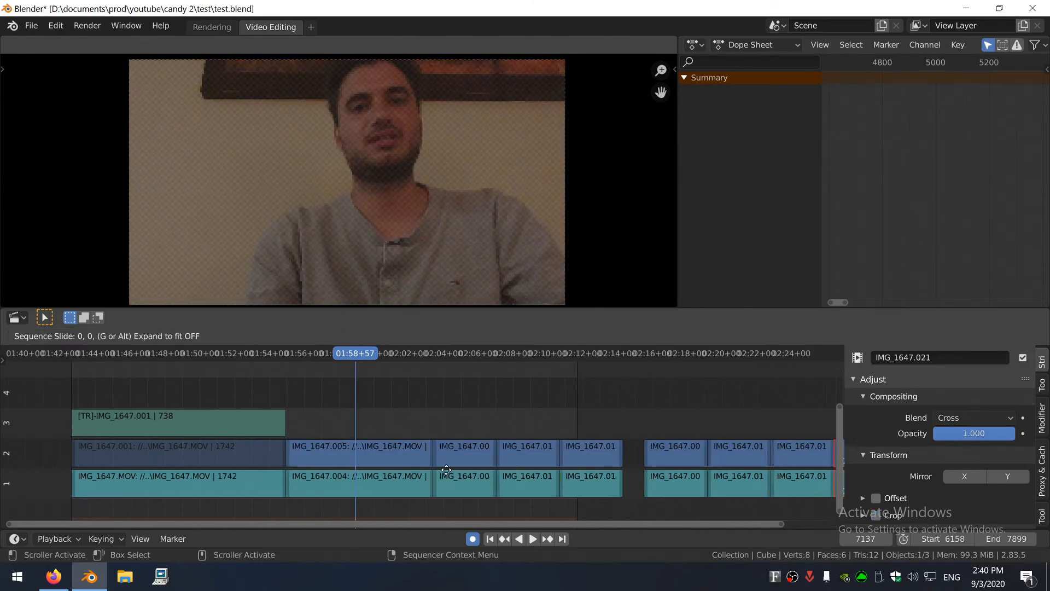
# Copy the opacity of IMG_1647.005 to the movie strips after it on channel 2, and check IMG_1647.009 while scrubbing to 02:33+54
pyautogui.scroll(-2, 392, 378)
pyautogui.click(361, 453)
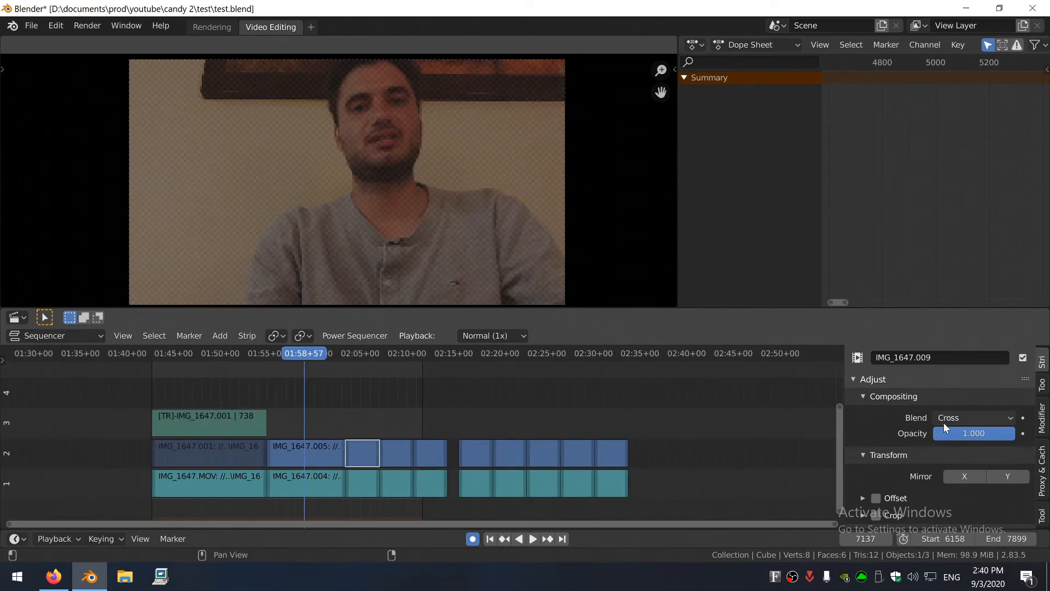
pyautogui.click(304, 457)
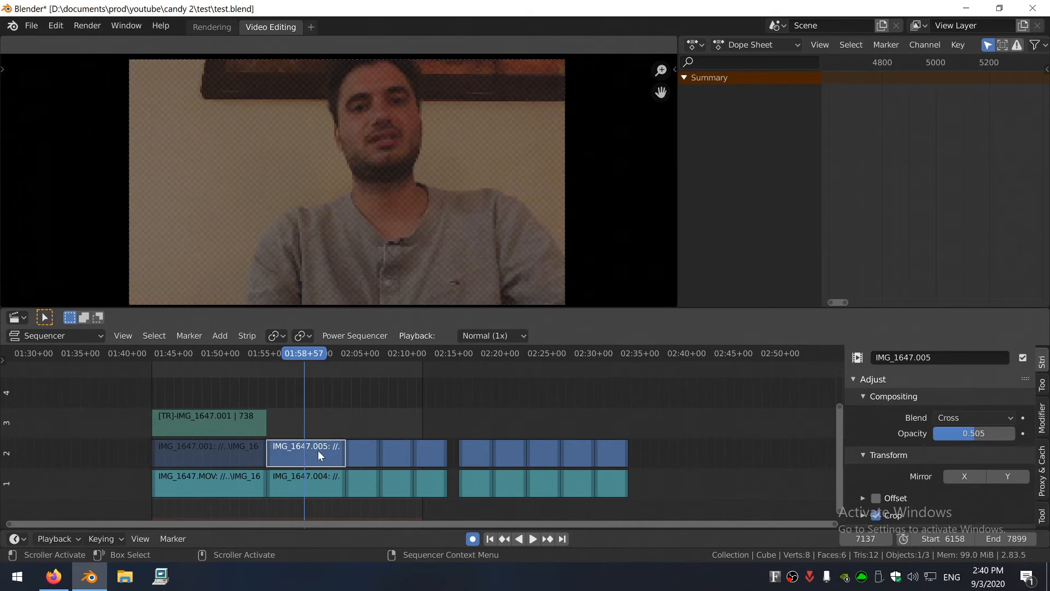
pyautogui.moveTo(296, 395); pyautogui.dragTo(647, 468)
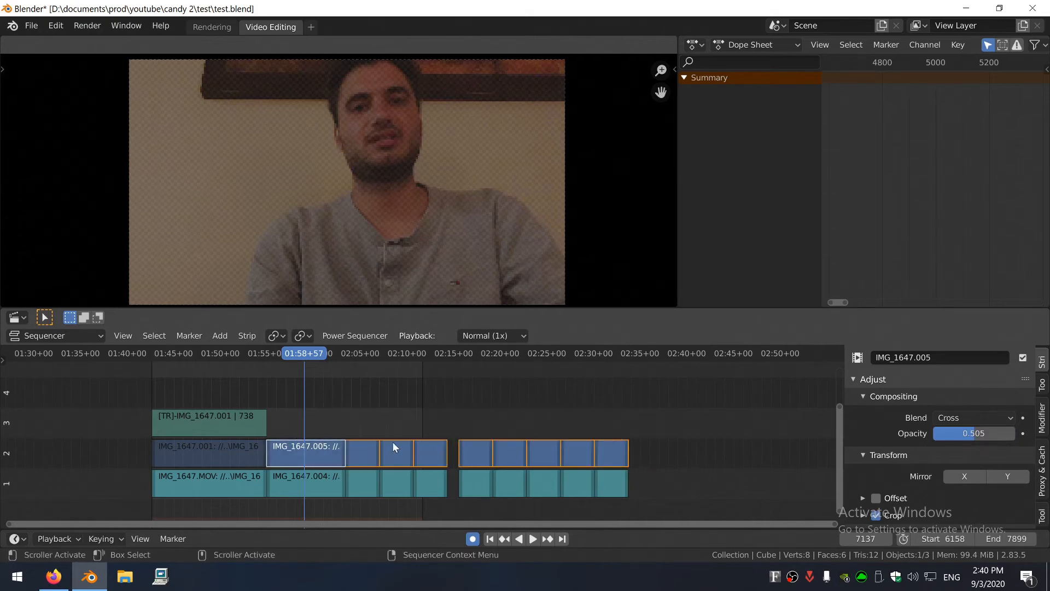
pyautogui.rightClick(970, 435)
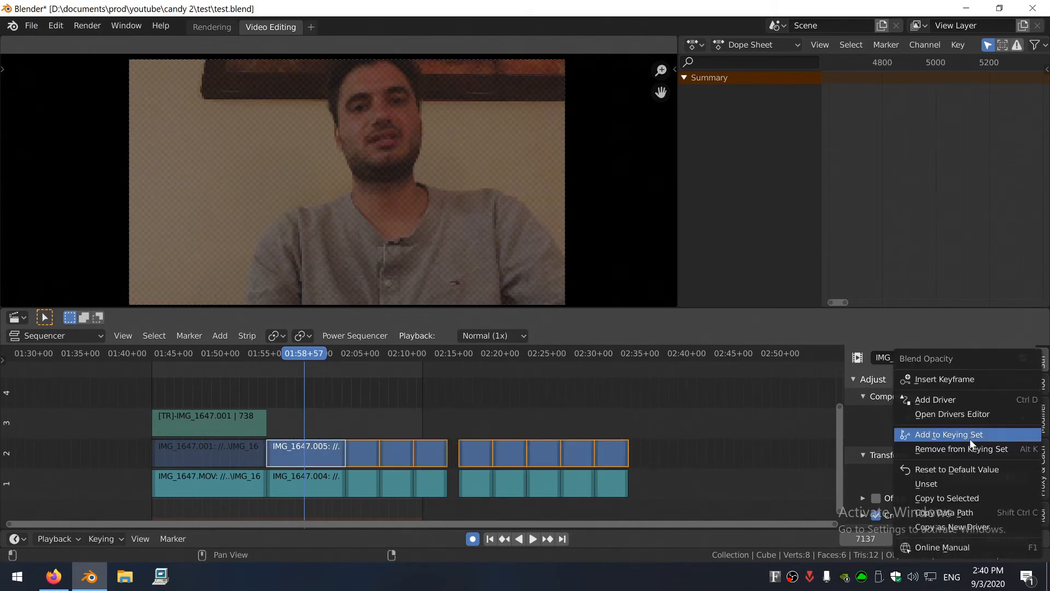
pyautogui.click(954, 498)
pyautogui.click(365, 459)
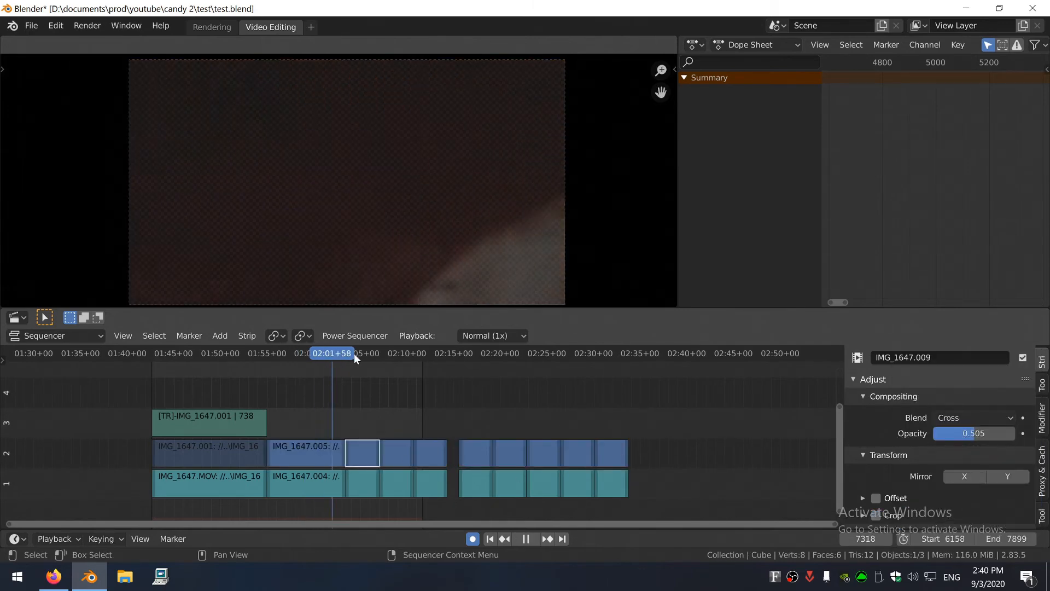
pyautogui.moveTo(353, 353); pyautogui.dragTo(609, 371)
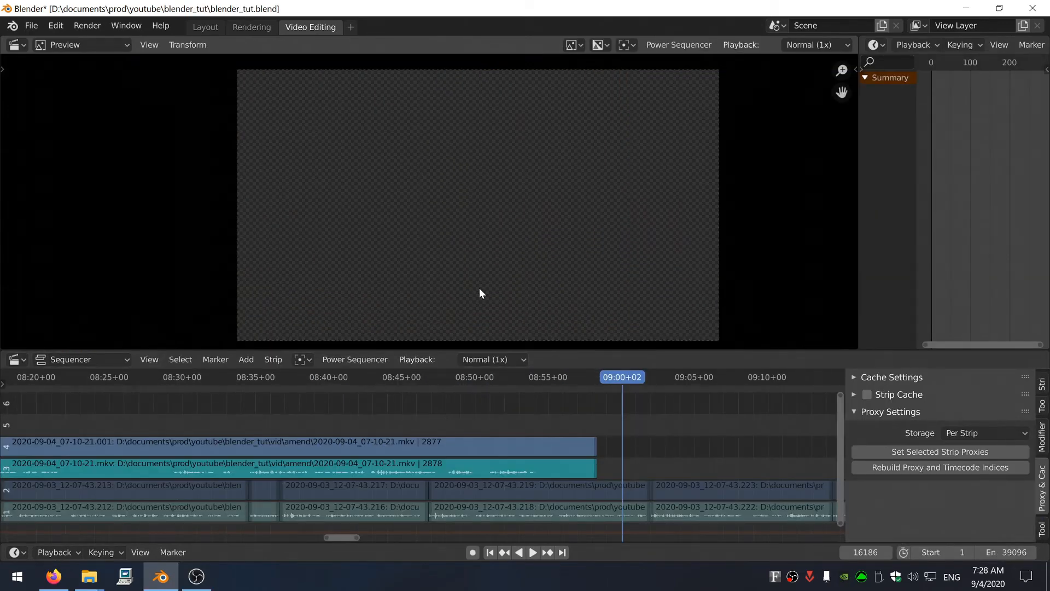
# In the blender_tut.blend project, turn on the preview's safe areas with center-cut safe areas, and open the file commands
pyautogui.click(855, 69)
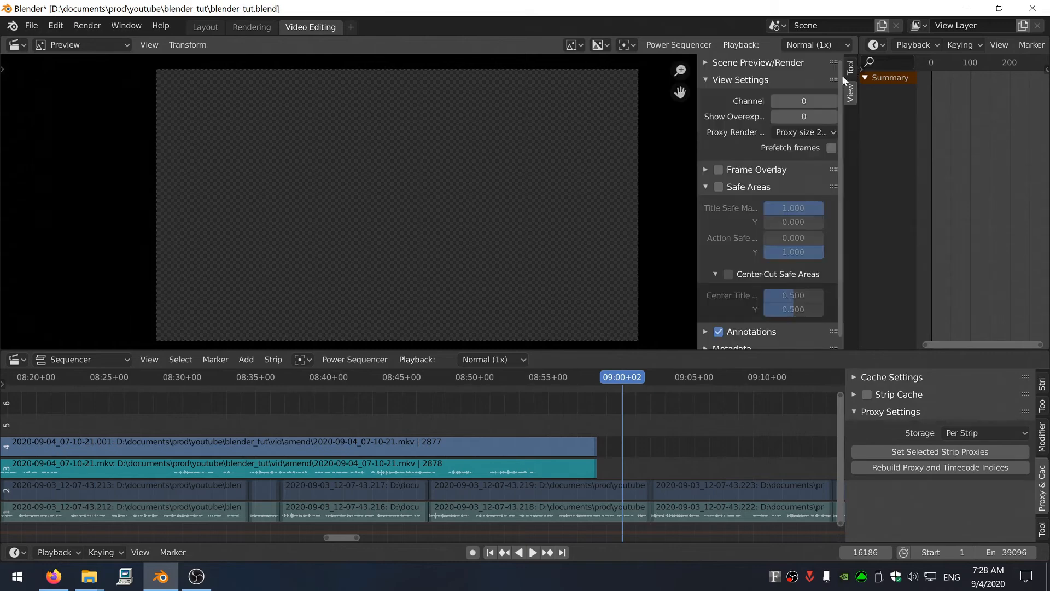
pyautogui.click(719, 186)
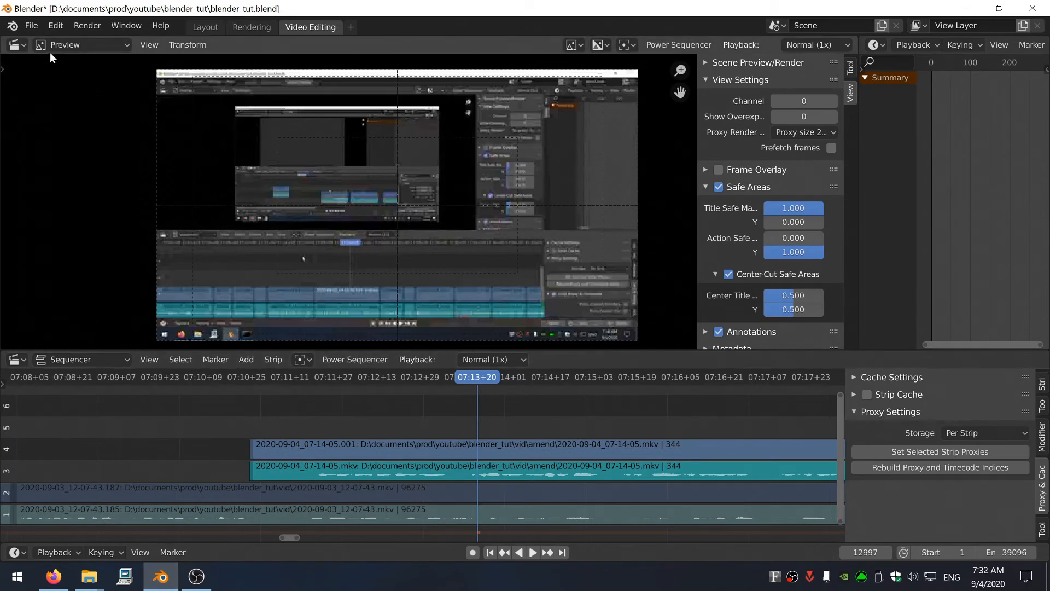
pyautogui.click(31, 26)
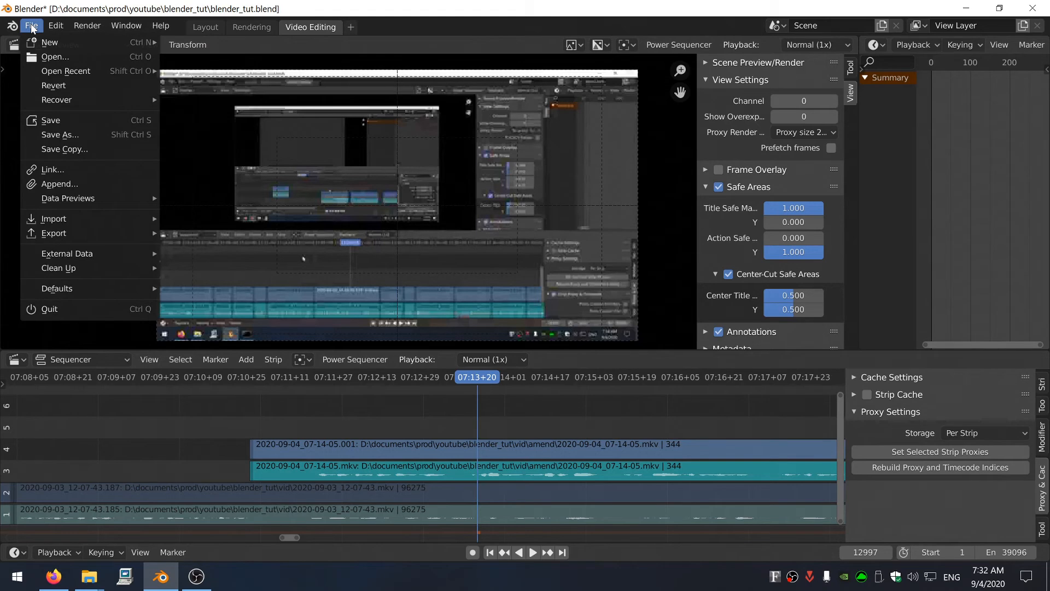
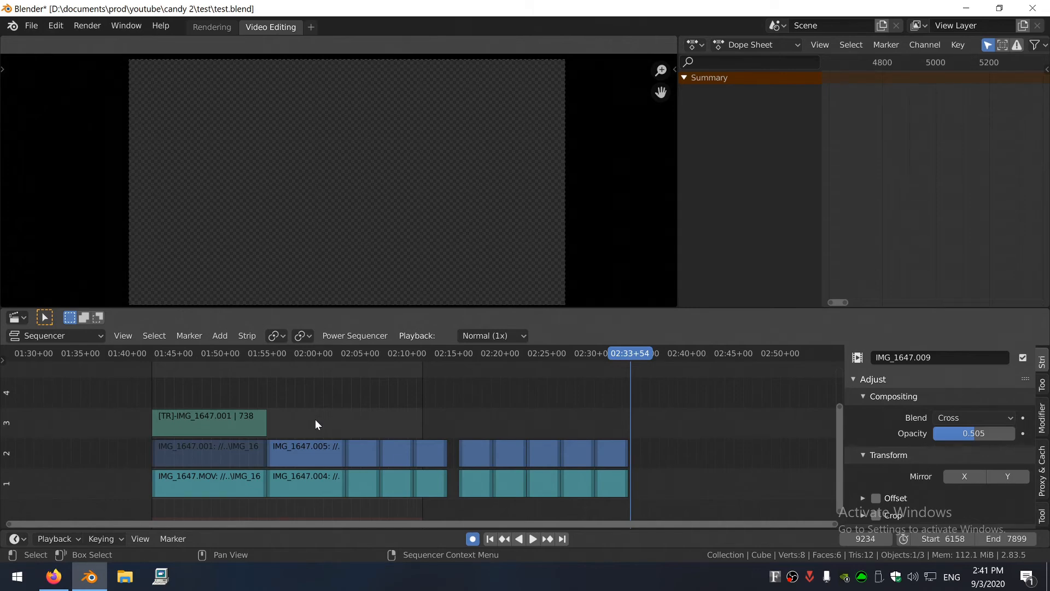
# In test.blend, select all strips in the sequencer and clear the selection
pyautogui.press('a')
pyautogui.moveTo(315, 420); pyautogui.dragTo(406, 409, button='middle')
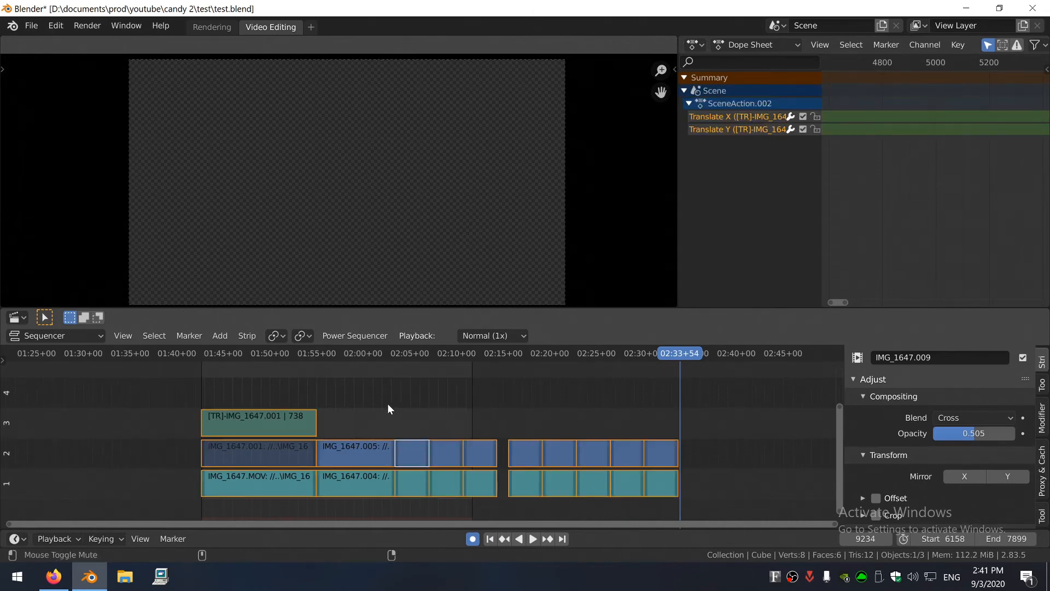
pyautogui.hotkey('alt', 'a')
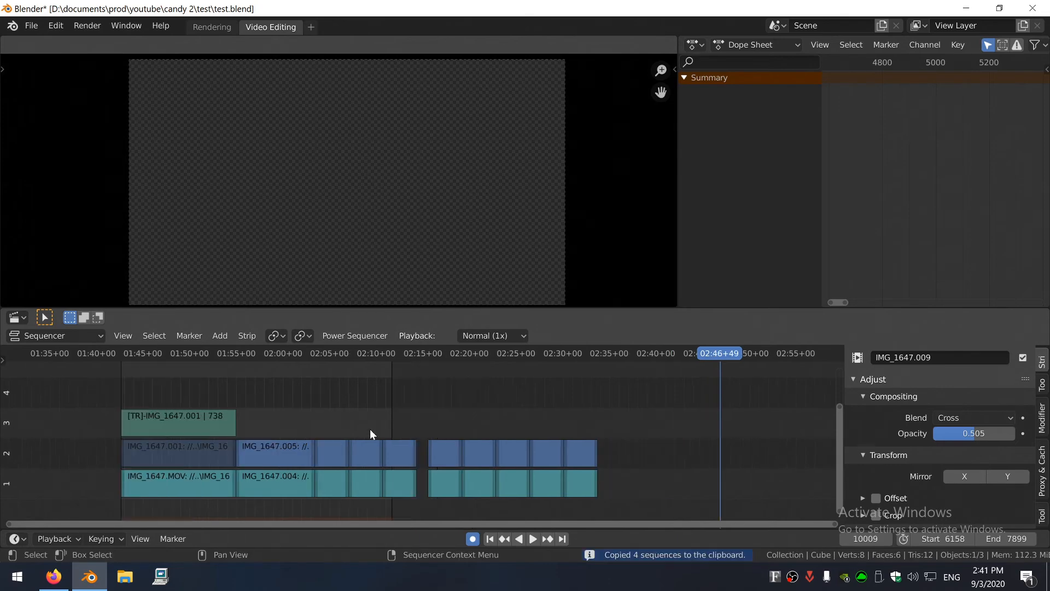
# Copy the two video and audio pairs just before the gap, paste them at 02:46+49, and remove the pasted strips
pyautogui.moveTo(366, 422); pyautogui.dragTo(413, 484)
pyautogui.hotkey('ctrl', 'c')
pyautogui.moveTo(615, 388); pyautogui.dragTo(525, 383, button='middle')
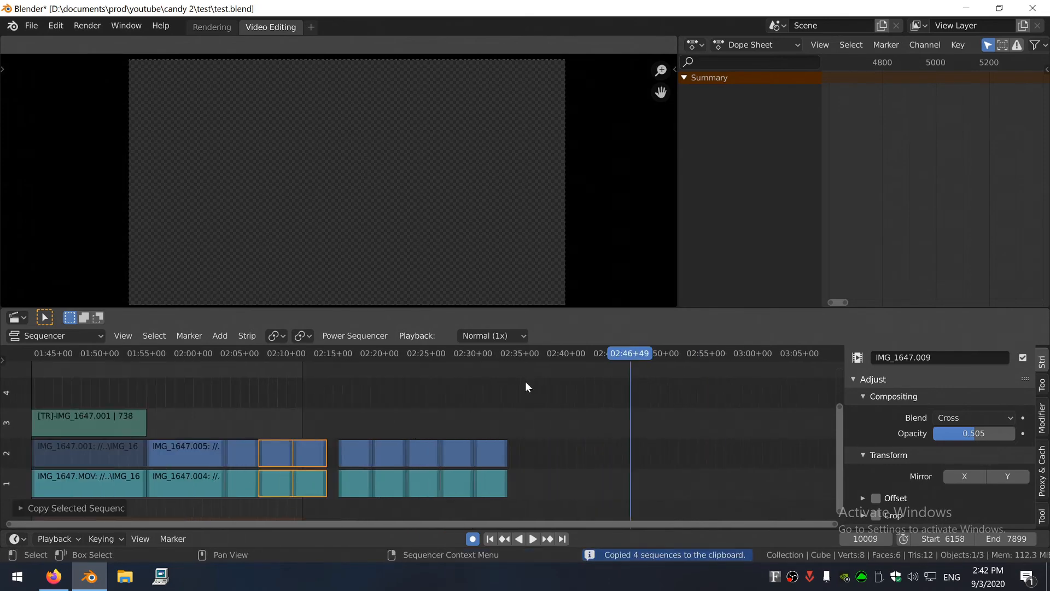
pyautogui.hotkey('ctrl', 'v')
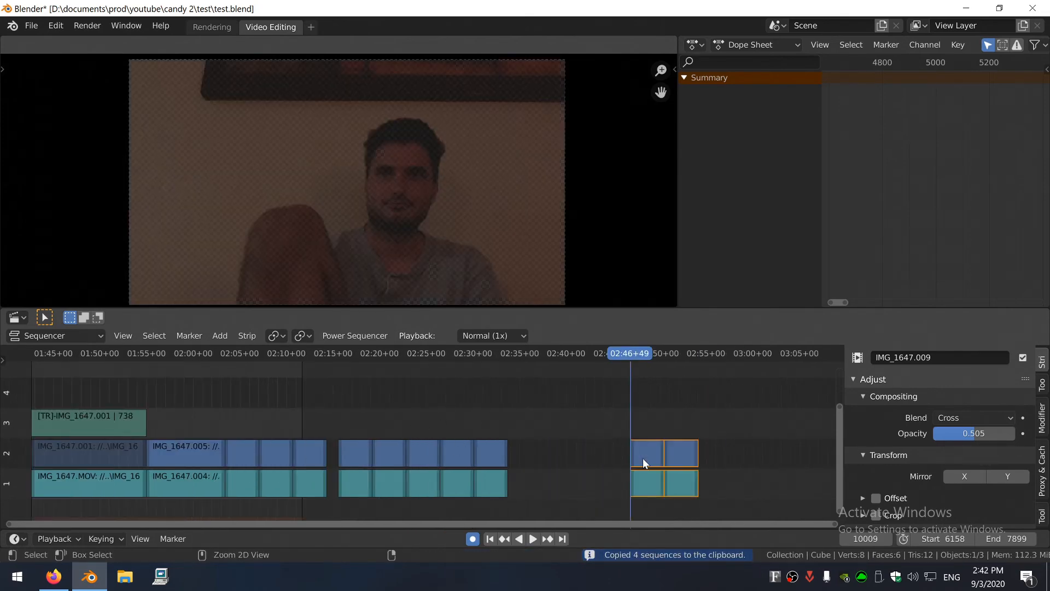
pyautogui.moveTo(642, 457); pyautogui.dragTo(567, 461, button='middle')
pyautogui.hotkey('ctrl', 'x')
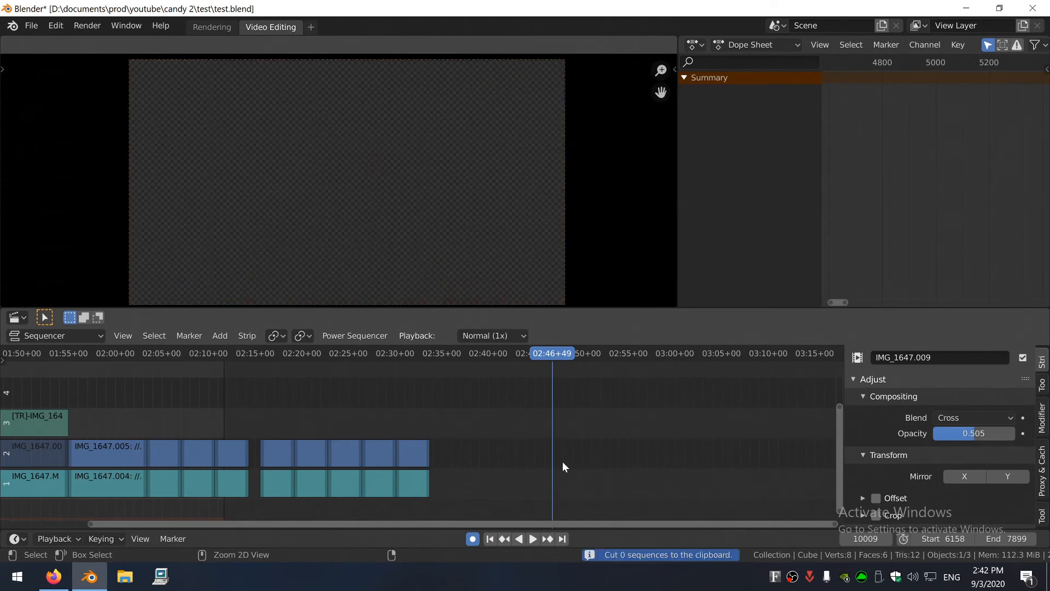
# Cut the [TR]-IMG_1647.001 transform strip with its IMG_1647.001 and IMG_1647.MOV strips, and paste them at 02:46+49
pyautogui.moveTo(248, 446); pyautogui.dragTo(470, 444, button='middle')
pyautogui.moveTo(201, 389); pyautogui.dragTo(255, 495)
pyautogui.hotkey('ctrl', 'x')
pyautogui.moveTo(485, 417); pyautogui.dragTo(273, 415, button='middle')
pyautogui.hotkey('ctrl', 'v')
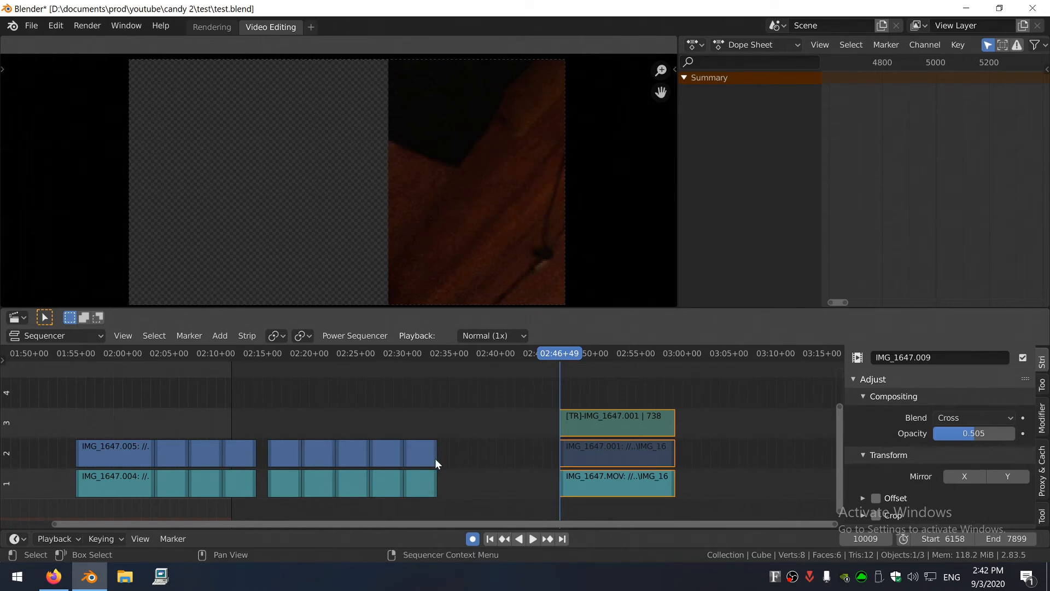
# Extend the selection with the last three video and audio pairs of the group after the gap, and box-select the whole group
pyautogui.keyDown('shift'); pyautogui.click(418, 490); pyautogui.keyUp('shift')
pyautogui.keyDown('shift'); pyautogui.click(415, 454); pyautogui.keyUp('shift')
pyautogui.keyDown('shift'); pyautogui.click(382, 452); pyautogui.keyUp('shift')
pyautogui.keyDown('shift'); pyautogui.click(387, 484); pyautogui.keyUp('shift')
pyautogui.keyDown('shift'); pyautogui.click(353, 487); pyautogui.keyUp('shift')
pyautogui.keyDown('shift'); pyautogui.click(352, 454); pyautogui.keyUp('shift')
pyautogui.keyDown('shift'); pyautogui.moveTo(492, 393); pyautogui.dragTo(274, 504); pyautogui.keyUp('shift')
pyautogui.moveTo(353, 429); pyautogui.dragTo(416, 429, button='middle')
# Place the playhead at 02:23+12, and select all strips after it and all strips before it in turn
pyautogui.click(416, 430)
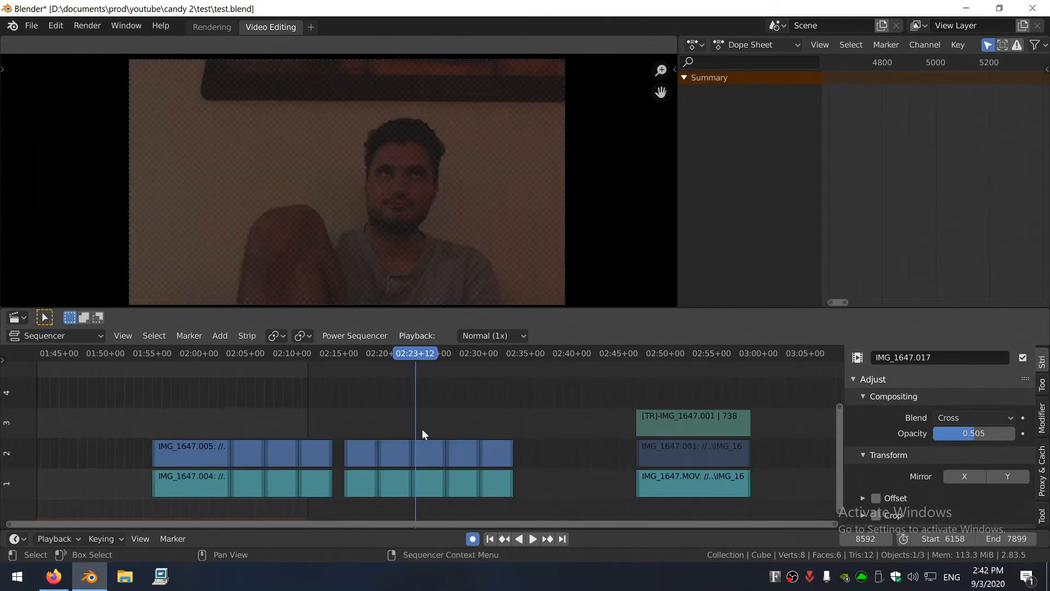
pyautogui.keyDown('ctrl'); pyautogui.click(480, 395); pyautogui.keyUp('ctrl')
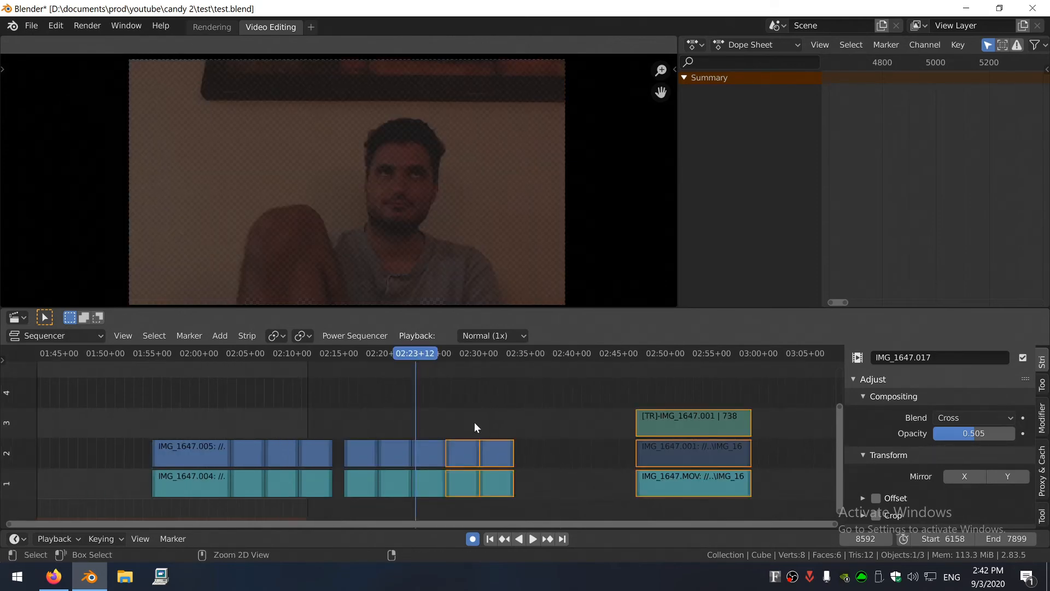
pyautogui.keyDown('ctrl'); pyautogui.click(328, 403); pyautogui.keyUp('ctrl')
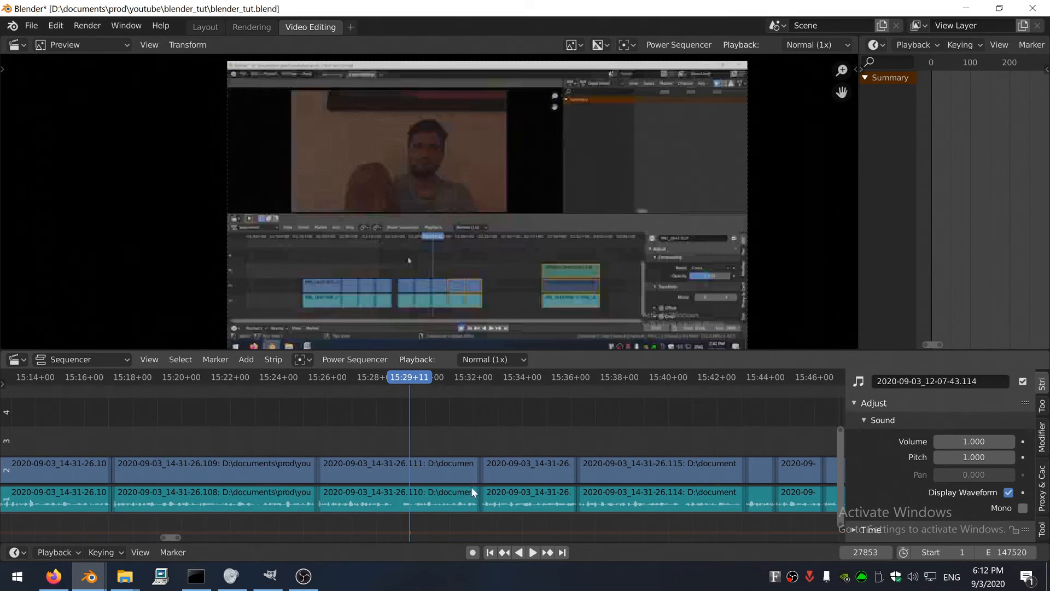
# In blender_tut.blend, select all strips after the playhead at 15:29+11 and shift them forward to start at about 15:46
pyautogui.moveTo(513, 428); pyautogui.dragTo(450, 432, button='middle')
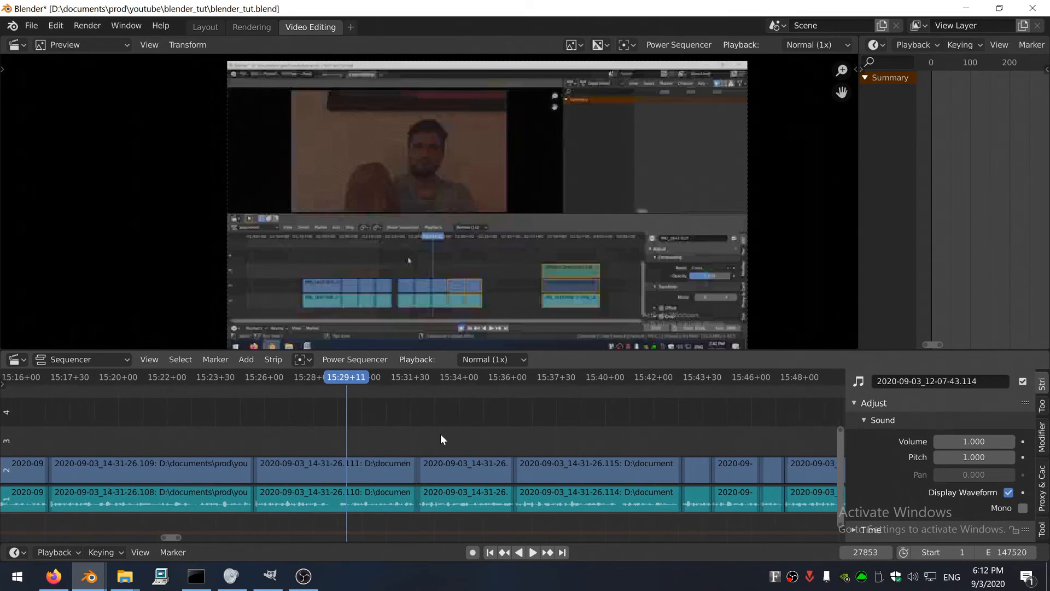
pyautogui.keyDown('ctrl'); pyautogui.click(453, 424); pyautogui.keyUp('ctrl')
pyautogui.press('g')
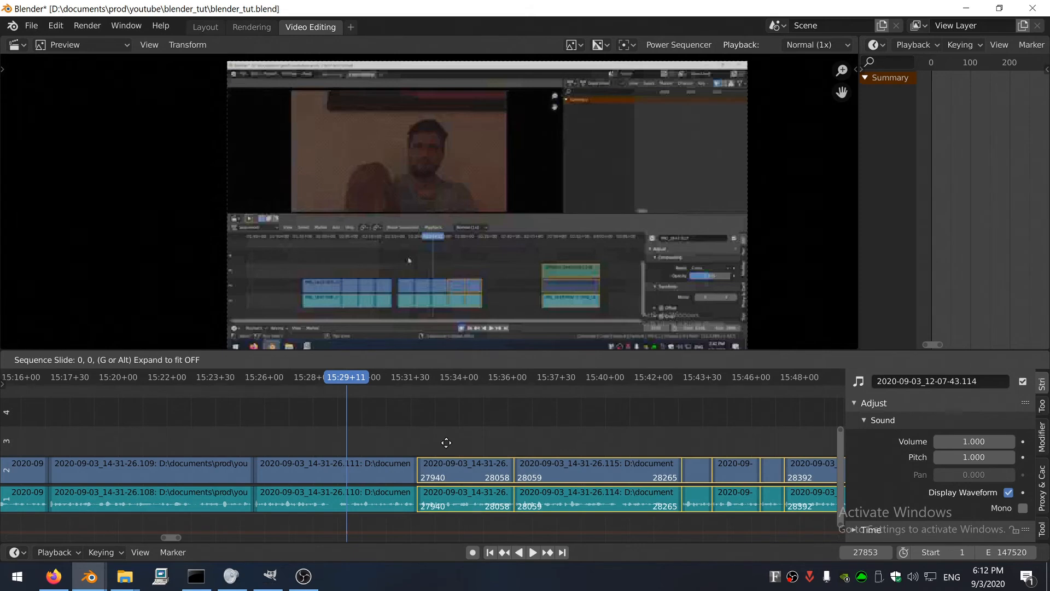
pyautogui.click(719, 447)
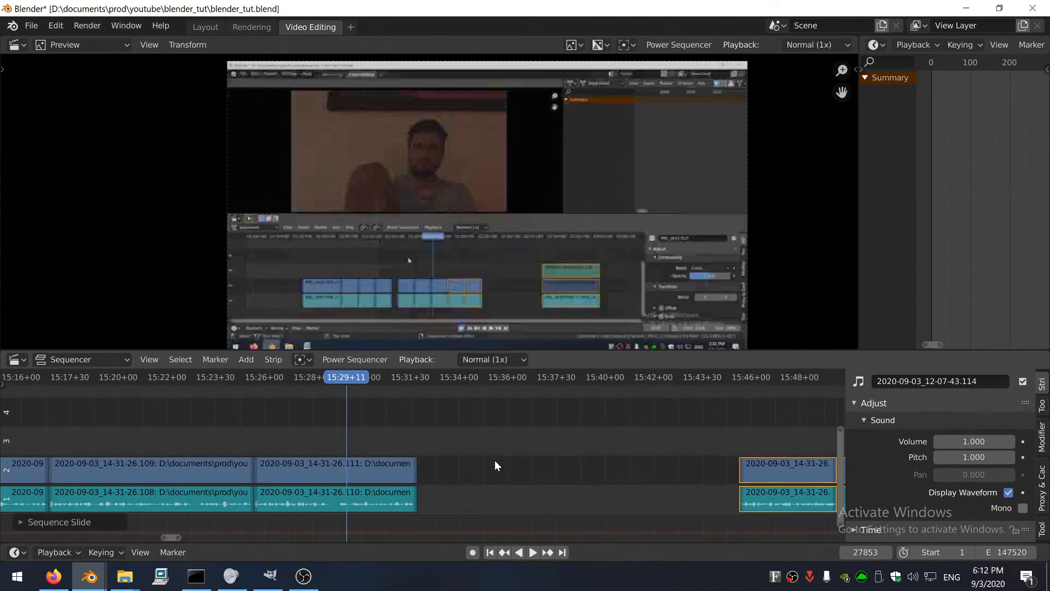
pyautogui.keyDown('ctrl'); pyautogui.scroll(-3, 487, 466); pyautogui.keyUp('ctrl')
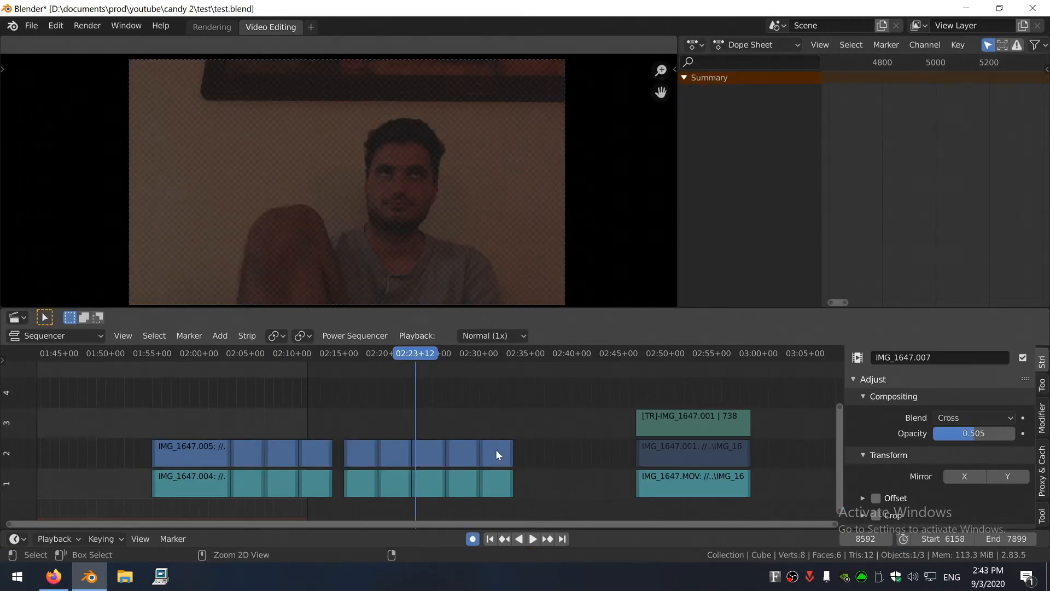
# In test.blend, select single strips in the group after the gap, and select its first audio strip together with the matching movie strip
pyautogui.click(495, 448)
pyautogui.click(472, 483)
pyautogui.click(429, 454)
pyautogui.click(369, 481)
pyautogui.keyDown('shift'); pyautogui.click(370, 452); pyautogui.keyUp('shift')
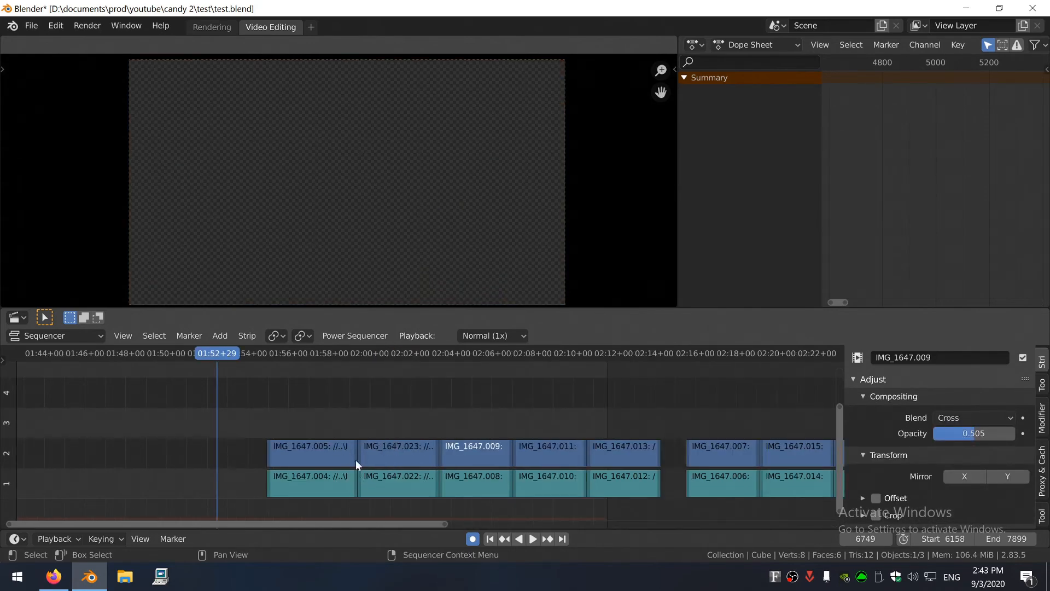
# Set the playhead to 01:53+26, select the IMG_1647.005 and IMG_1647.004 pair, and slide it back to end at the playhead
pyautogui.moveTo(358, 466)
pyautogui.mouseDown()
pyautogui.moveTo(396, 466)
pyautogui.moveTo(357, 465)
pyautogui.mouseUp()
pyautogui.click(241, 488)
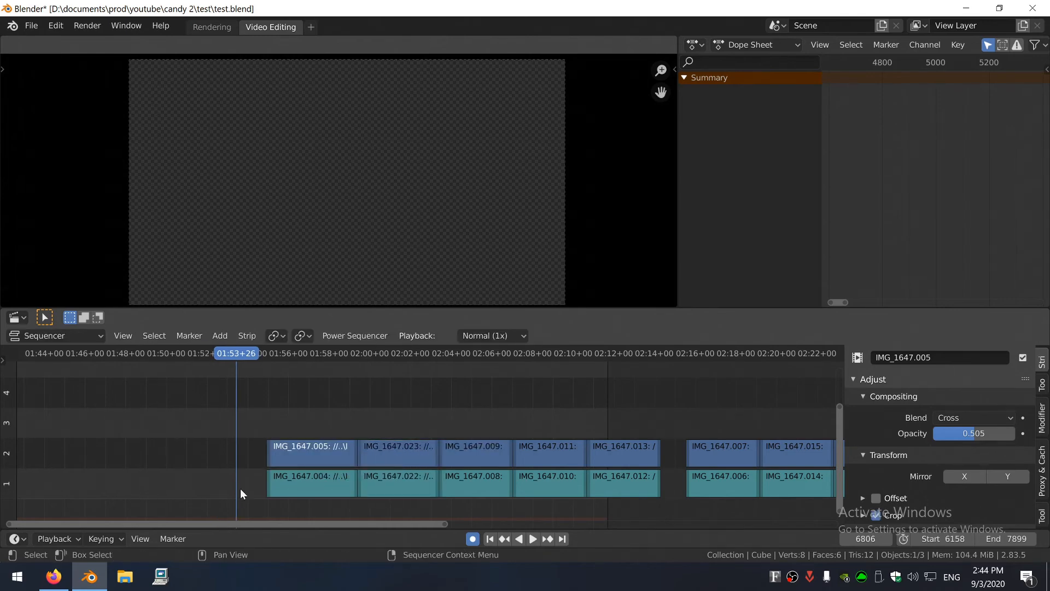
pyautogui.press('l')
pyautogui.hotkey('shift', 'l')
pyautogui.click(274, 455)
pyautogui.keyDown('ctrl'); pyautogui.hscroll(-5, 275, 454); pyautogui.keyUp('ctrl')
pyautogui.scroll(1, 412, 458)
pyautogui.keyDown('ctrl'); pyautogui.hscroll(-2, 412, 459); pyautogui.keyUp('ctrl')
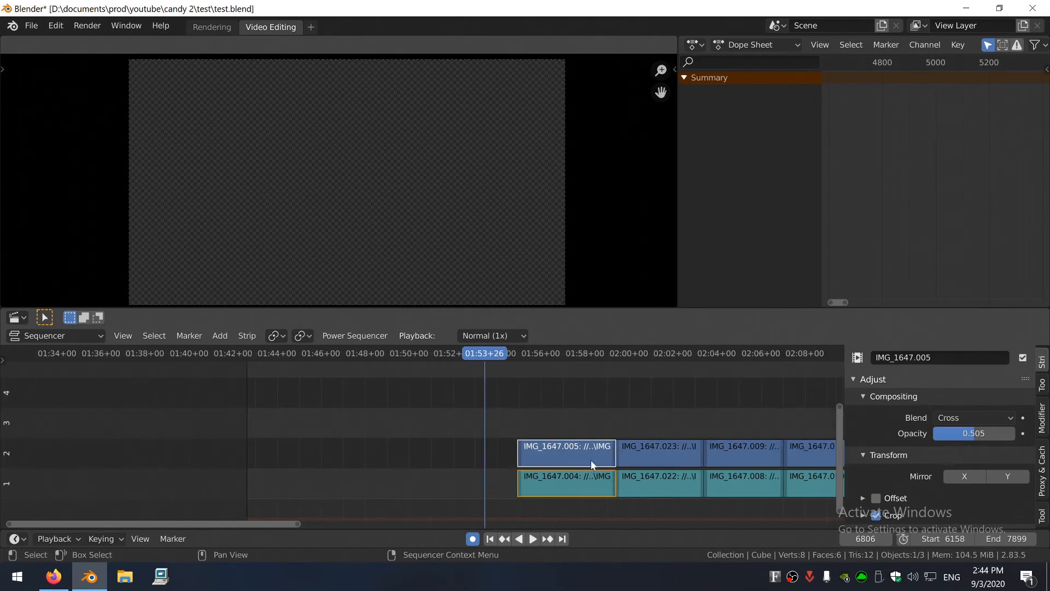
pyautogui.press('g')
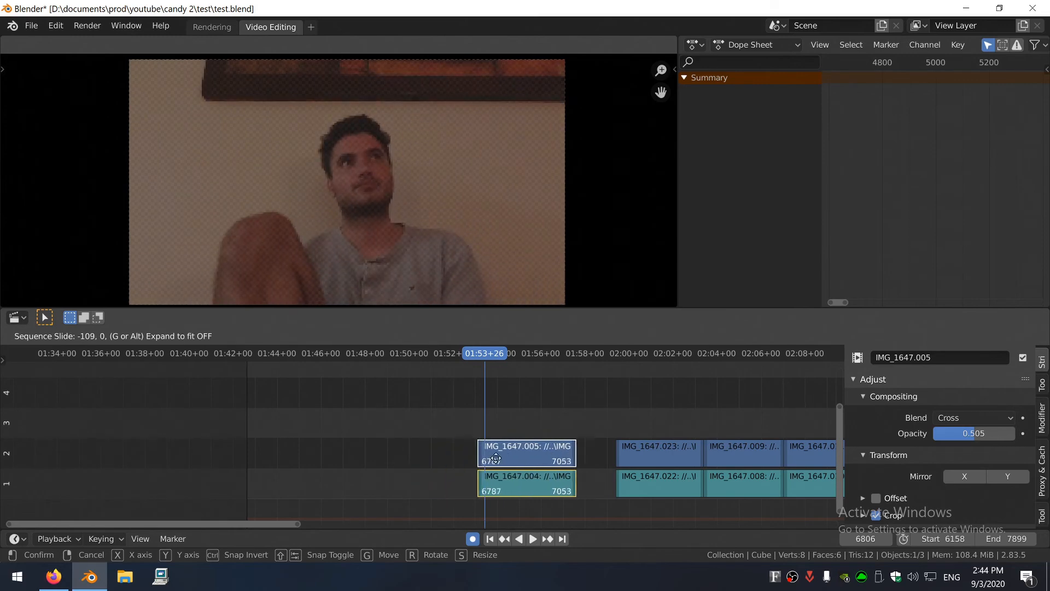
pyautogui.click(413, 456)
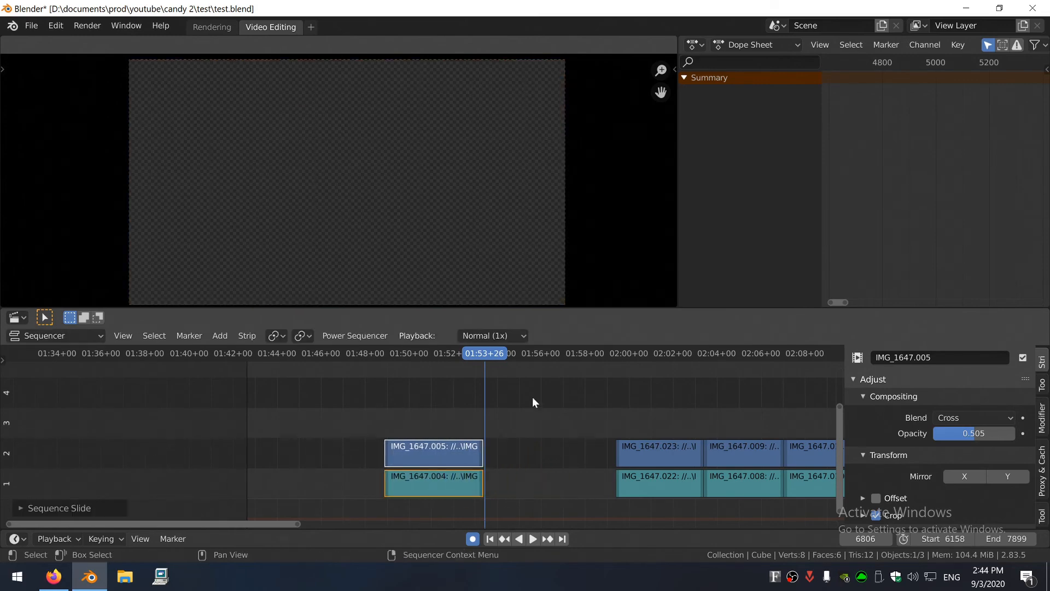
# Slide the IMG_1647.005 and IMG_1647.004 pair around the following strips, and place it on channels 1 and 2 starting at about 01:47
pyautogui.moveTo(516, 464); pyautogui.dragTo(407, 470, button='middle')
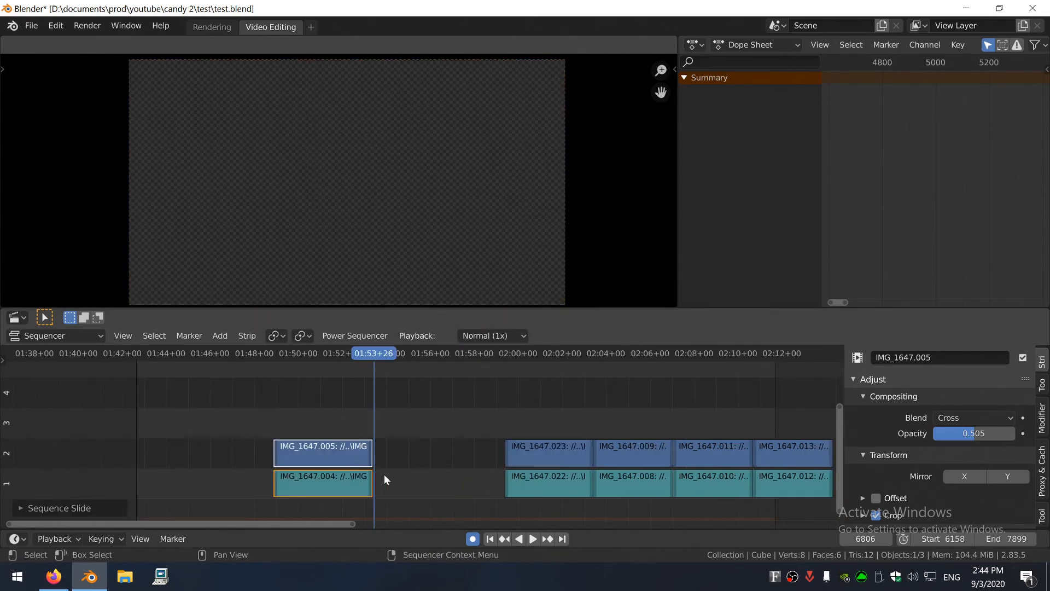
pyautogui.press('g')
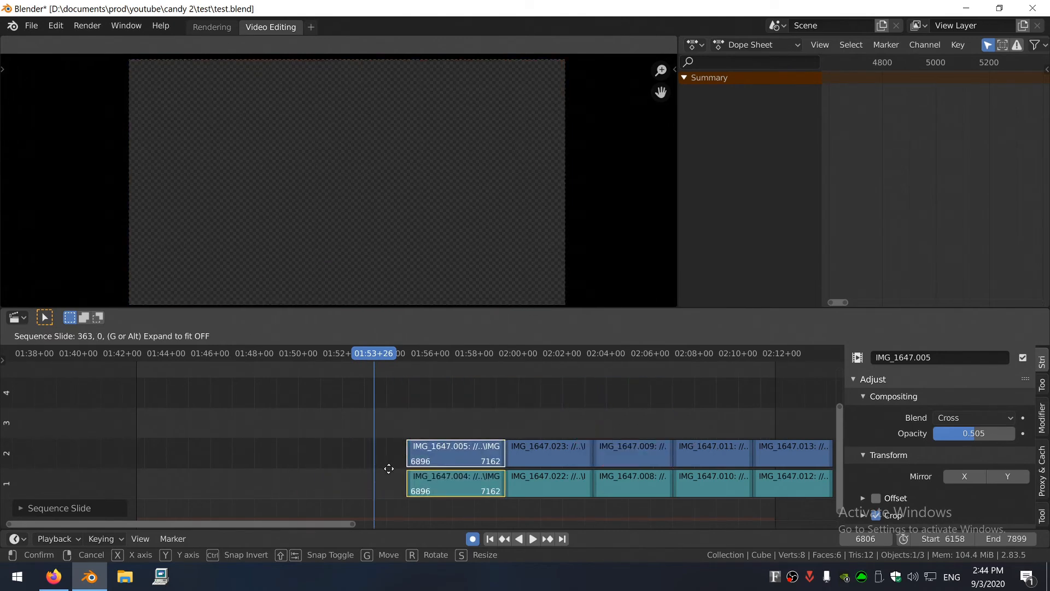
pyautogui.click(337, 459)
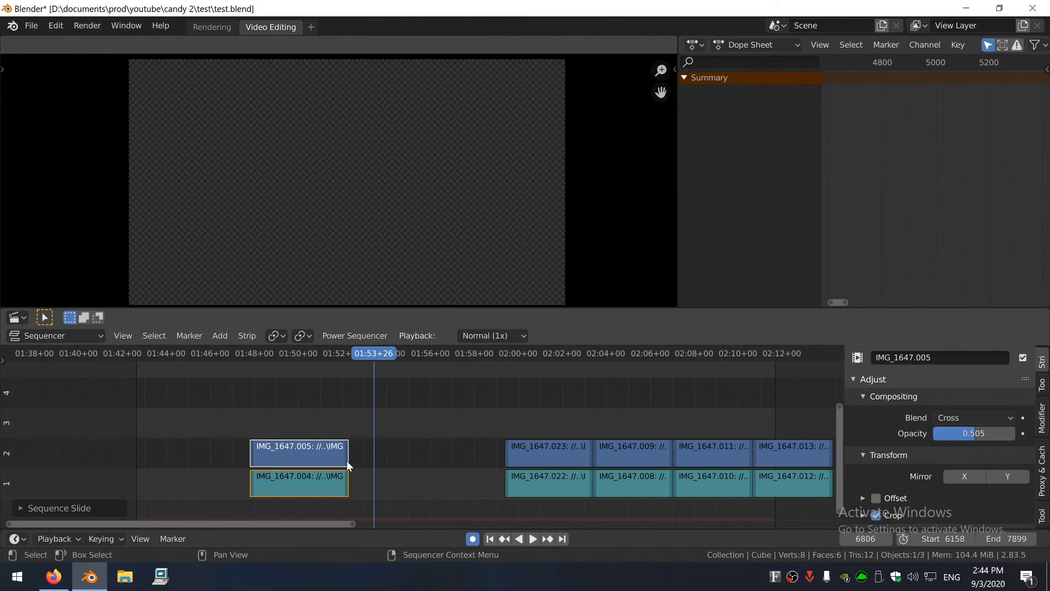
pyautogui.press('g')
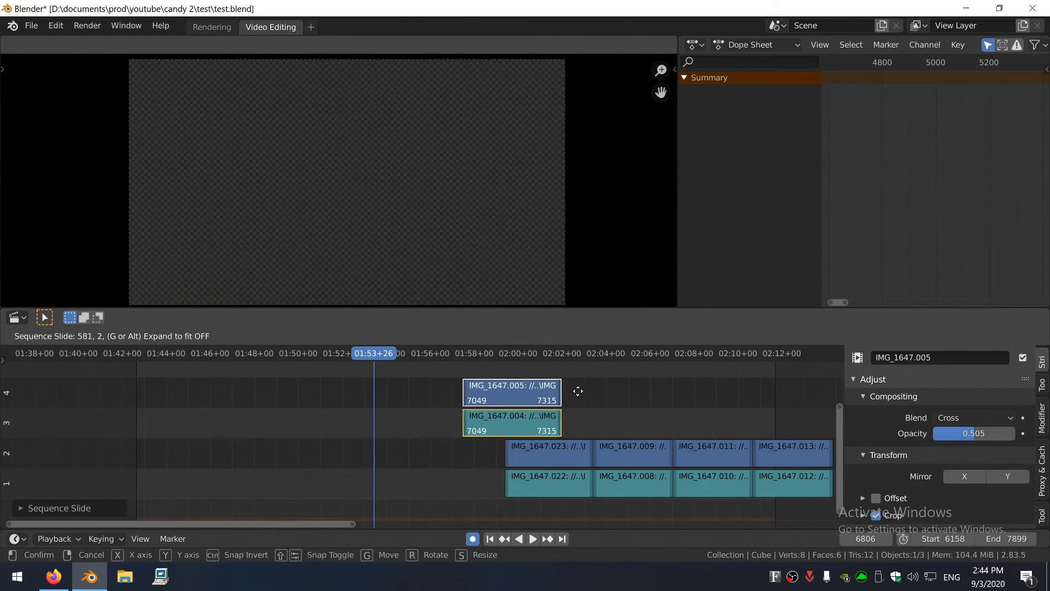
pyautogui.click(343, 456)
pyautogui.keyDown('ctrl'); pyautogui.hscroll(-4, 343, 455); pyautogui.keyUp('ctrl')
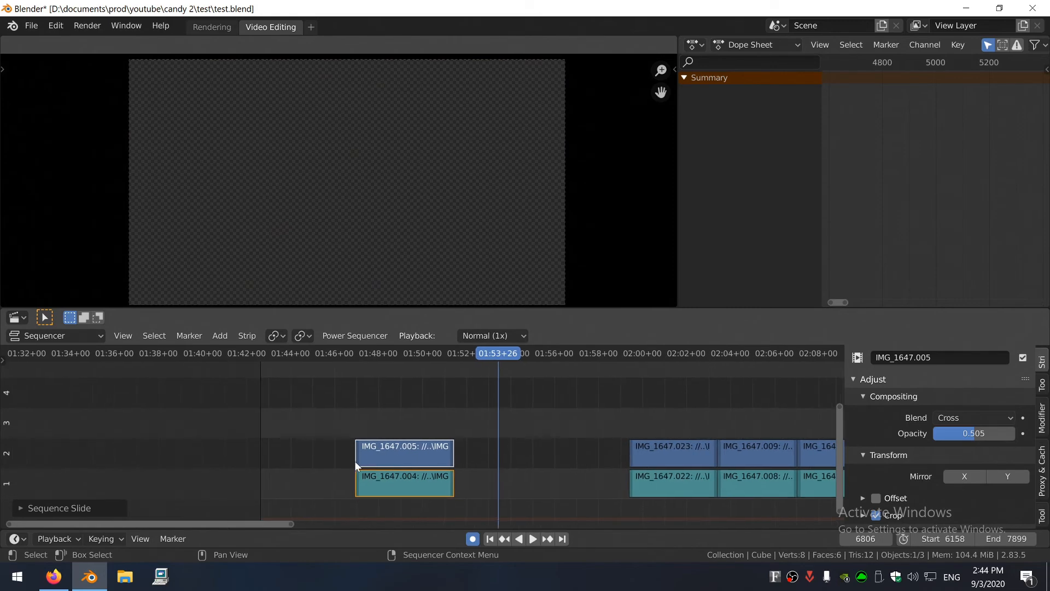
# Move the IMG_1647.005 and IMG_1647.004 pair up to channels 2 and 3, starting at about 01:45, and select IMG_1647.023
pyautogui.press('g')
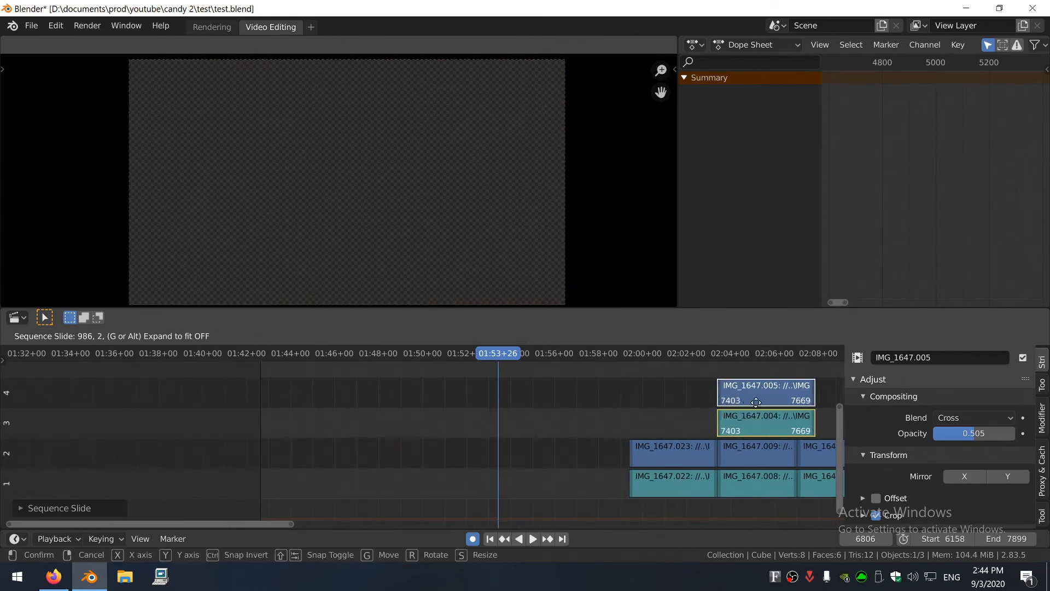
pyautogui.press('Escape')
pyautogui.press('Home')
pyautogui.click(425, 446)
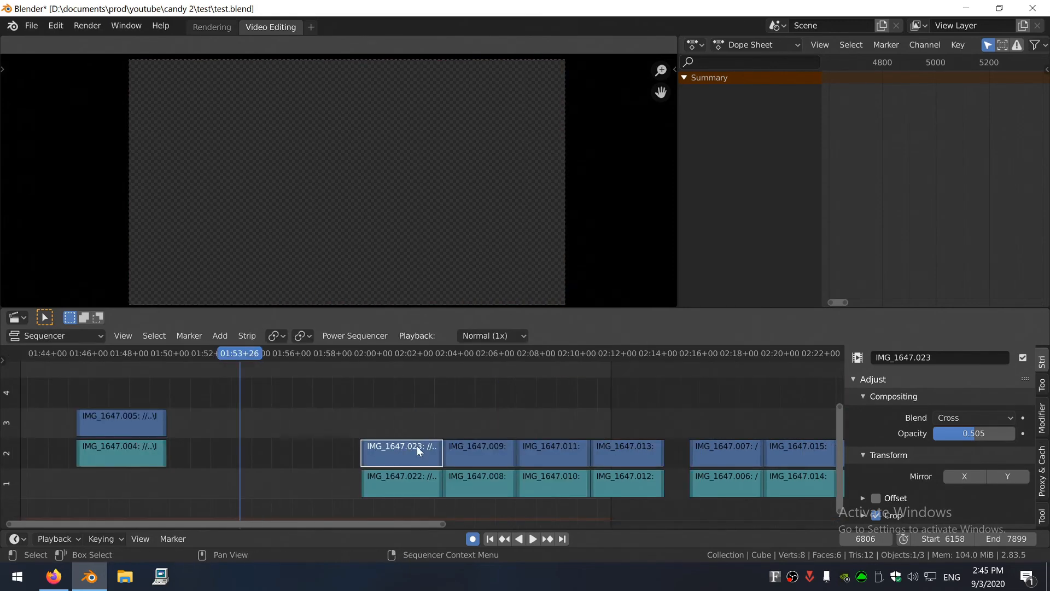
# Swap IMG_1647.023 with the movie strip following it, and IMG_1647.022 with the audio strip following it
pyautogui.hotkey('alt', 'Right')
pyautogui.click(422, 443)
pyautogui.click(403, 478)
pyautogui.hotkey('alt', 'Right')
# Swap IMG_1647.011 and IMG_1647.010 with the strips directly before them
pyautogui.click(533, 450)
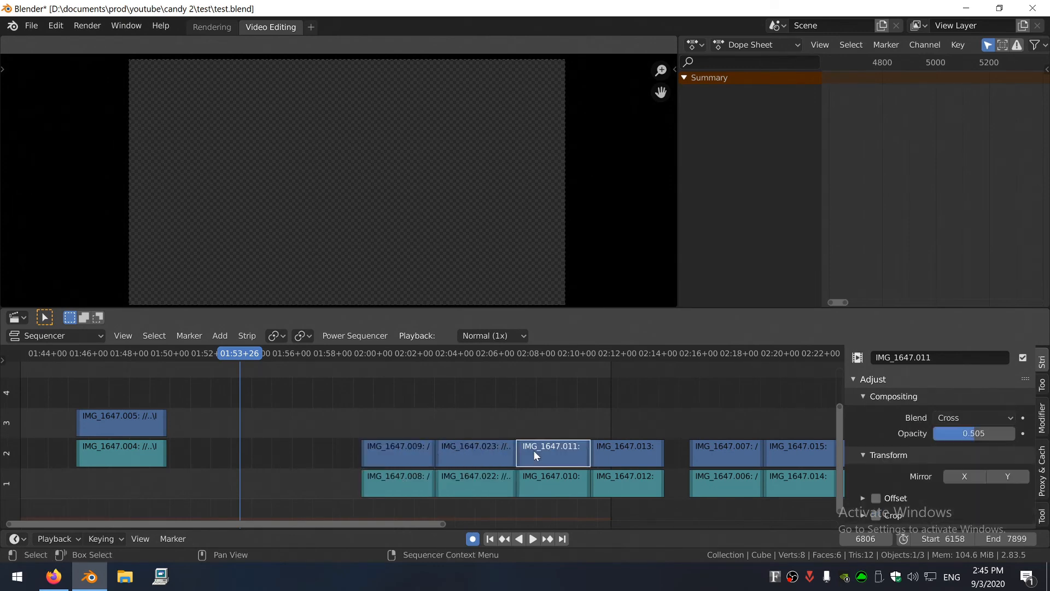
pyautogui.hotkey('alt', 'Left')
pyautogui.click(534, 480)
pyautogui.hotkey('alt', 'Left')
pyautogui.press('Home')
# Select the IMG_1647.009 and IMG_1647.011 movie strips with their audio, and slide them back slightly to start at about 01:59
pyautogui.moveTo(419, 405); pyautogui.dragTo(561, 499)
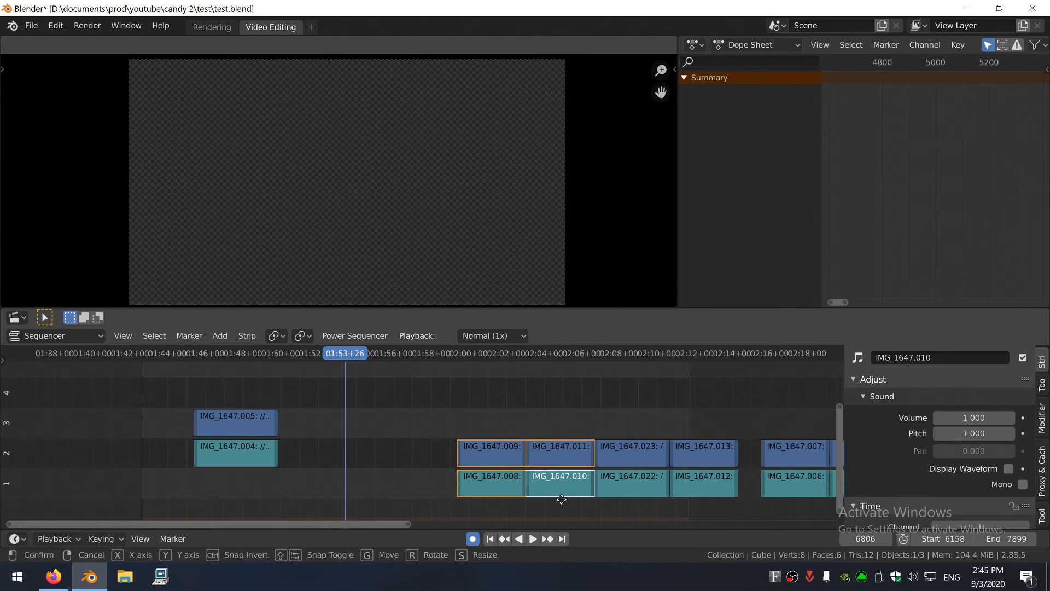
pyautogui.press('g')
pyautogui.press('x')
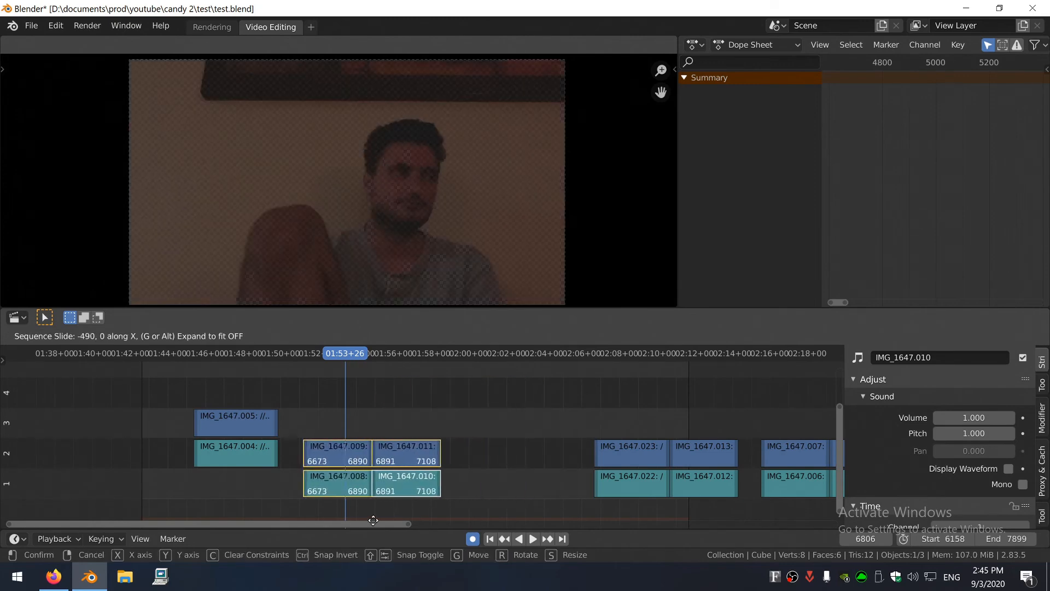
pyautogui.click(469, 454)
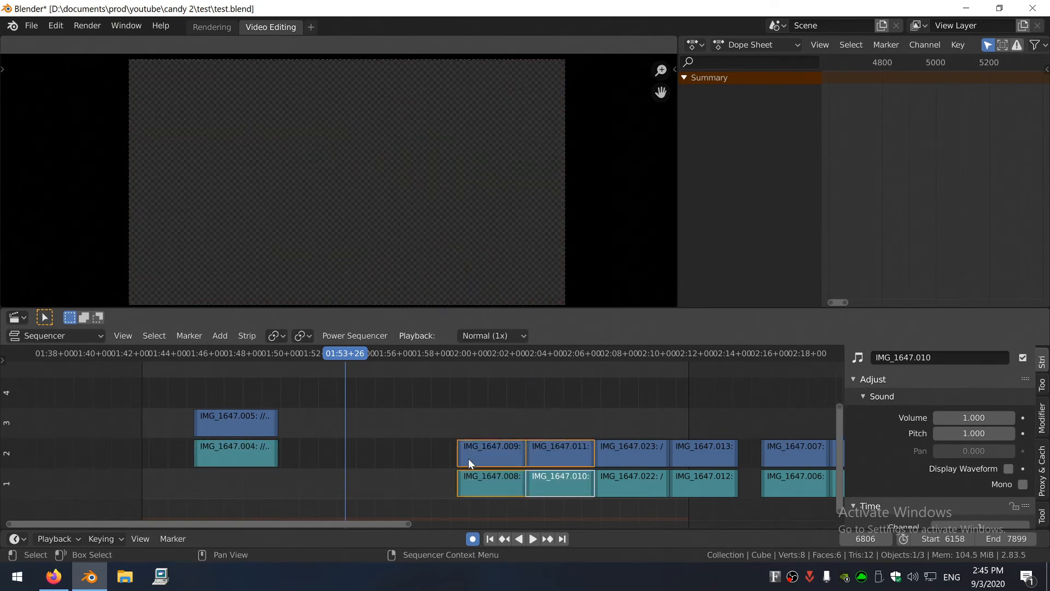
pyautogui.press('g')
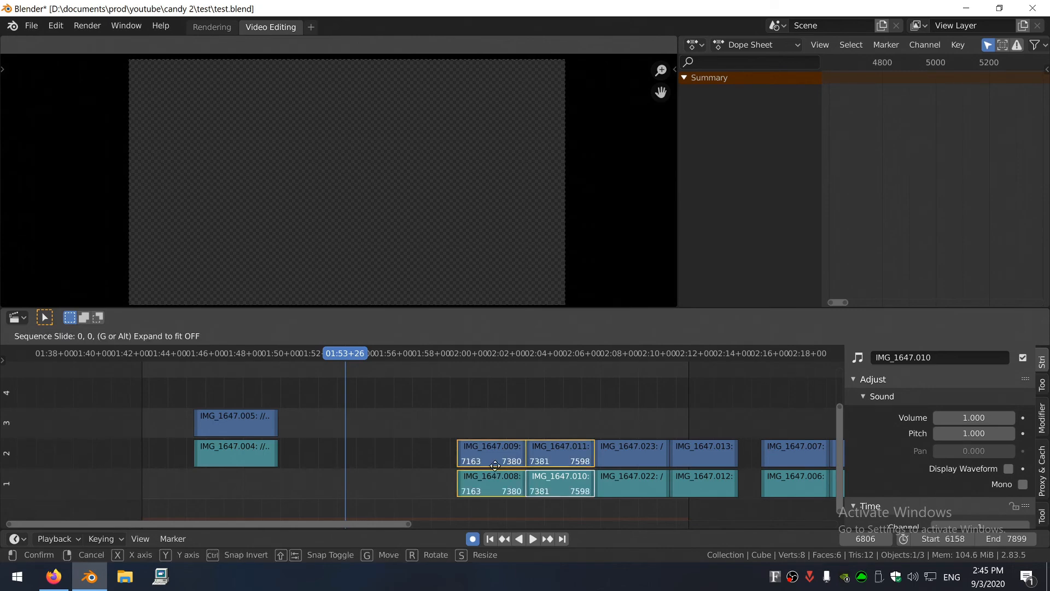
pyautogui.click(497, 469)
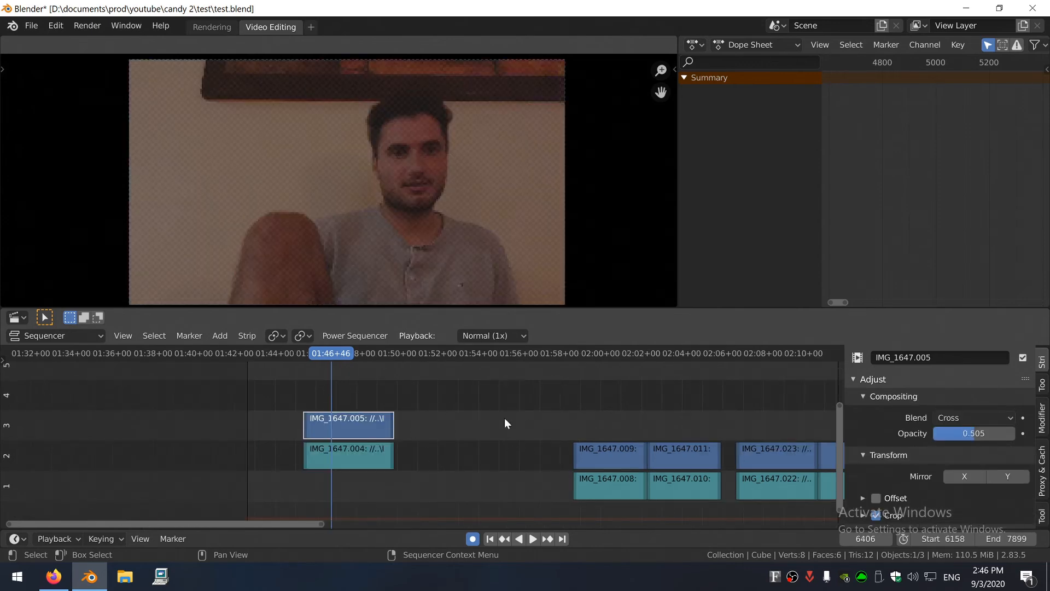
# Try extending IMG_1647.005 from the playhead, forward to about frame 7046 and backward to about frame 6197
pyautogui.press('e')
pyautogui.press('Escape')
pyautogui.press('e')
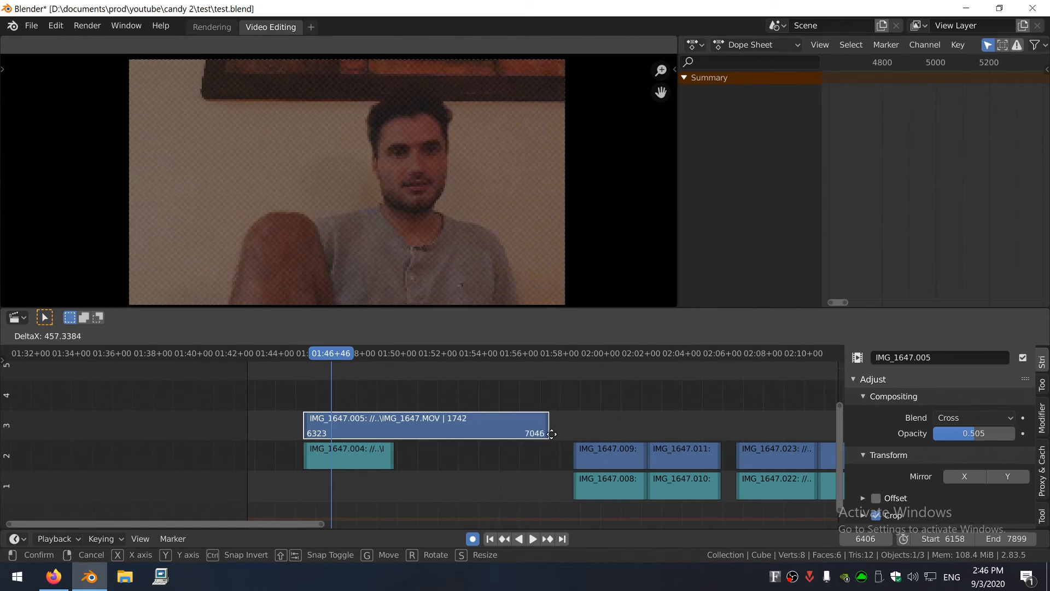
pyautogui.press('Escape')
pyautogui.press('e')
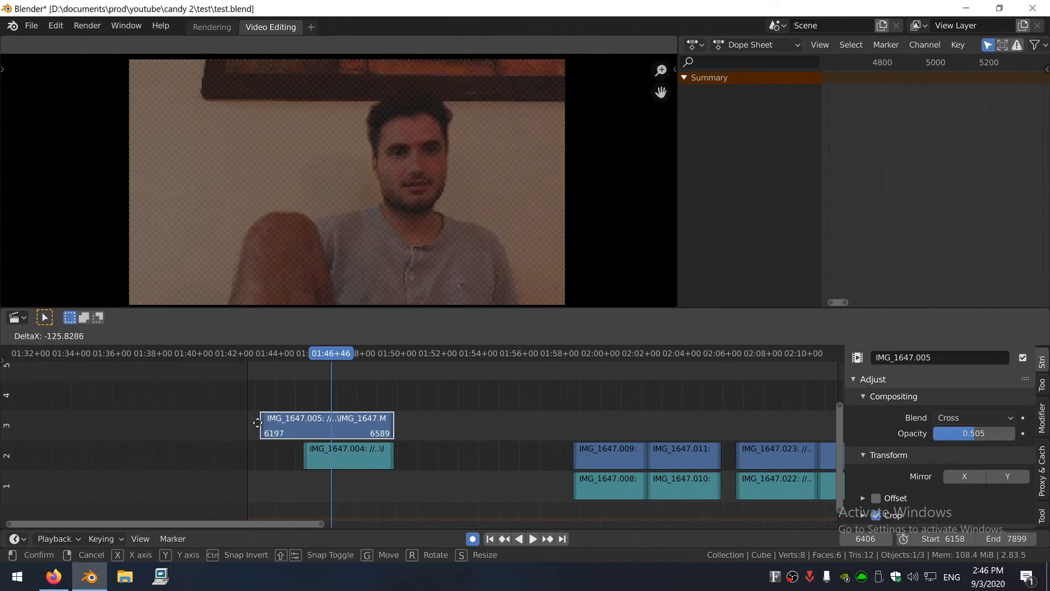
pyautogui.press('Escape')
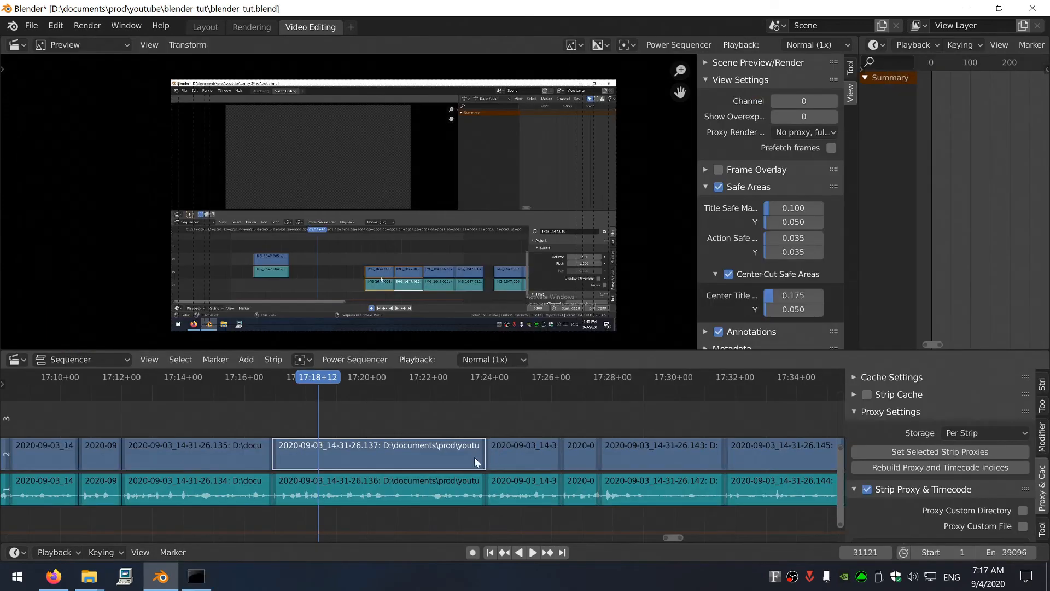
# In blender_tut.blend, select all strips following 2020-09-03_14-31-26.137 and slide them ahead to start at about 17:32
pyautogui.click(501, 413)
pyautogui.moveTo(475, 398); pyautogui.dragTo(377, 400, button='middle')
pyautogui.keyDown('ctrl'); pyautogui.click(460, 429); pyautogui.keyUp('ctrl')
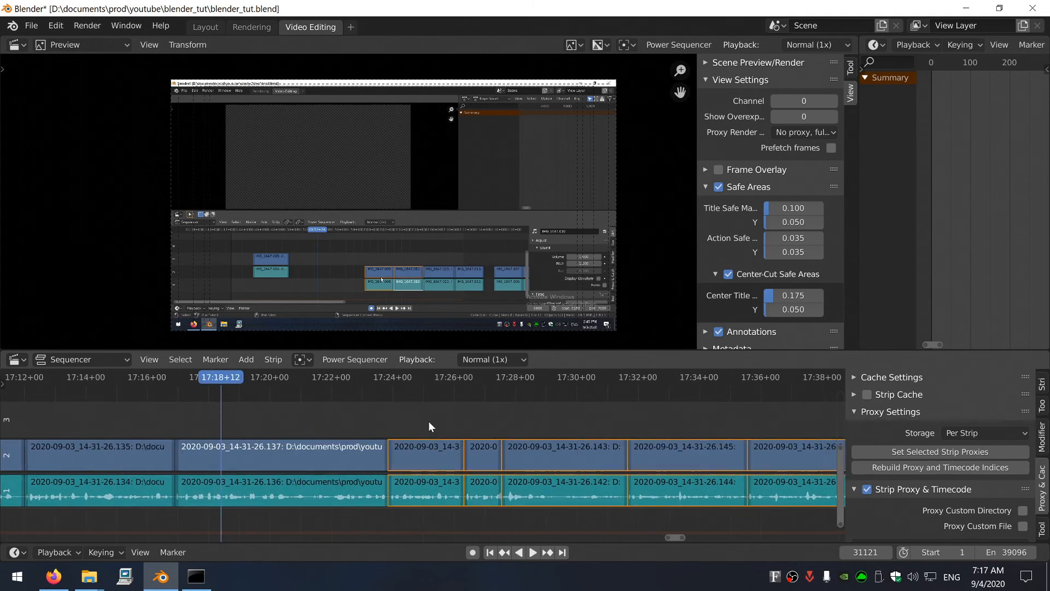
pyautogui.press('g')
pyautogui.click(387, 452)
pyautogui.keyDown('ctrl'); pyautogui.hscroll(-4, 382, 456); pyautogui.keyUp('ctrl')
# Select the 2020-09-03_14-31-26.137 and .136 pair, undo the gap after it, and try pulling the pair towards the following strips
pyautogui.click(375, 455)
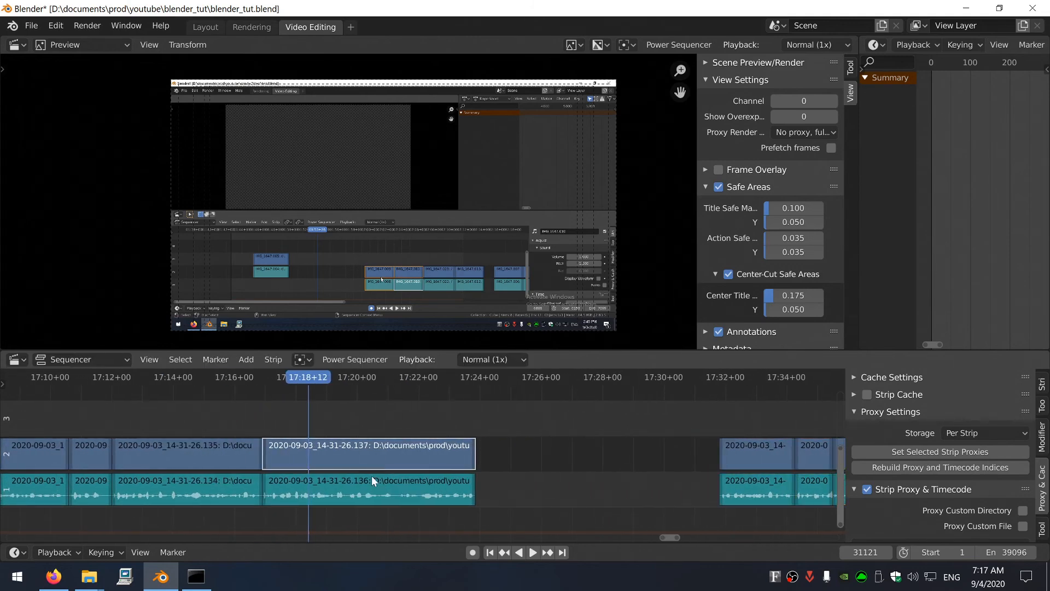
pyautogui.press('g')
pyautogui.press('Escape')
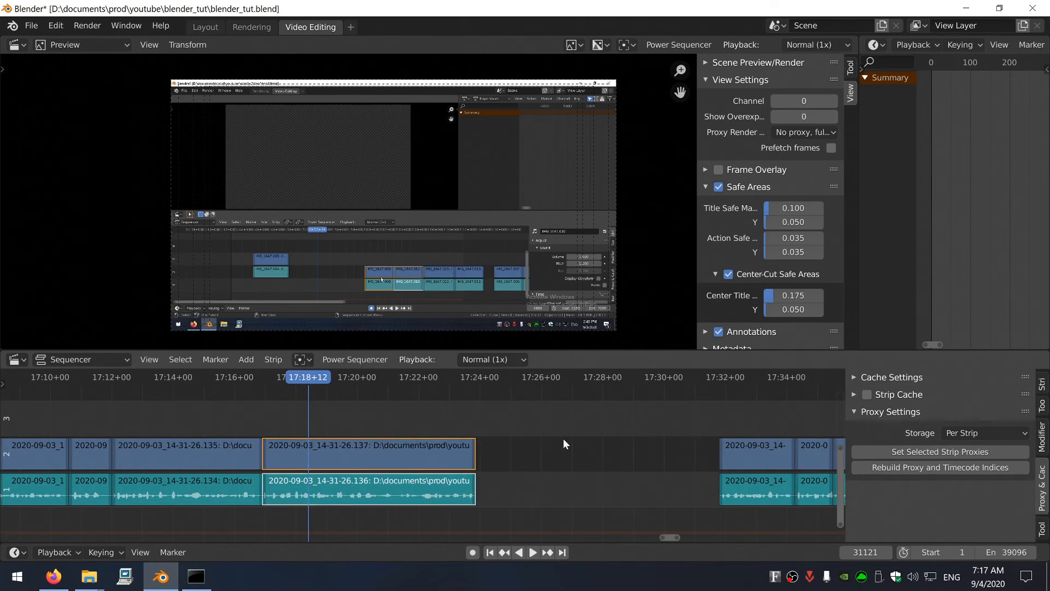
pyautogui.hotkey('ctrl', 'z')
pyautogui.hotkey('ctrl', 'z')
pyautogui.keyDown('shift'); pyautogui.click(352, 487); pyautogui.keyUp('shift')
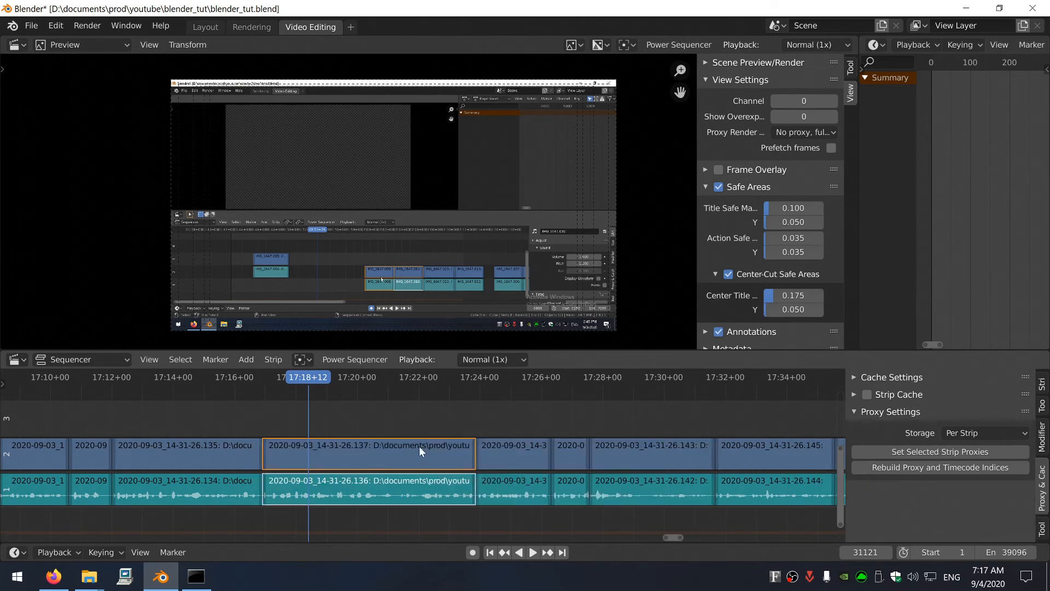
pyautogui.moveTo(464, 454); pyautogui.dragTo(566, 462)
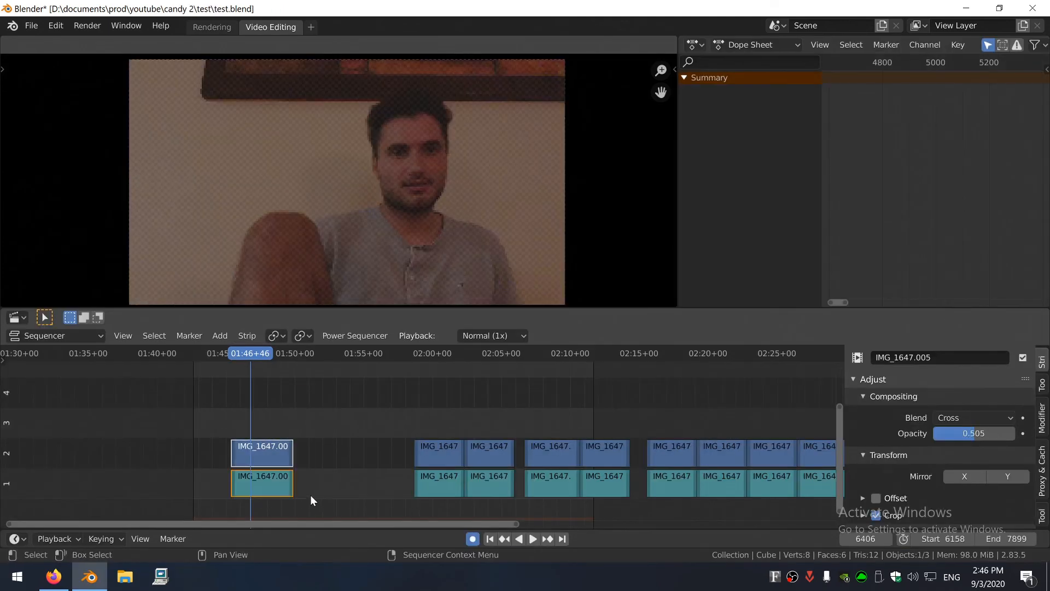
# In test.blend, repeatedly concatenate the following strips onto the IMG_1647.005 and IMG_1647.004 pair
pyautogui.press('c')
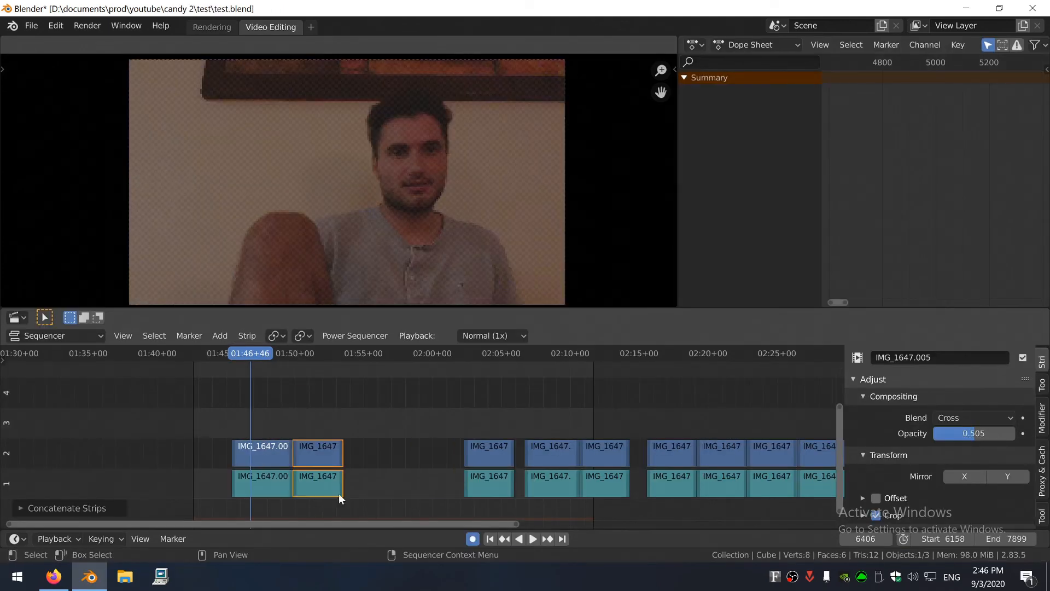
pyautogui.press('c')
pyautogui.press('c')
pyautogui.press('c')
pyautogui.moveTo(425, 412); pyautogui.dragTo(295, 416, button='middle')
pyautogui.scroll(2, 306, 427)
pyautogui.hotkey('shift', 'c')
pyautogui.moveTo(354, 369); pyautogui.dragTo(480, 404, button='middle')
pyautogui.scroll(-1, 284, 428)
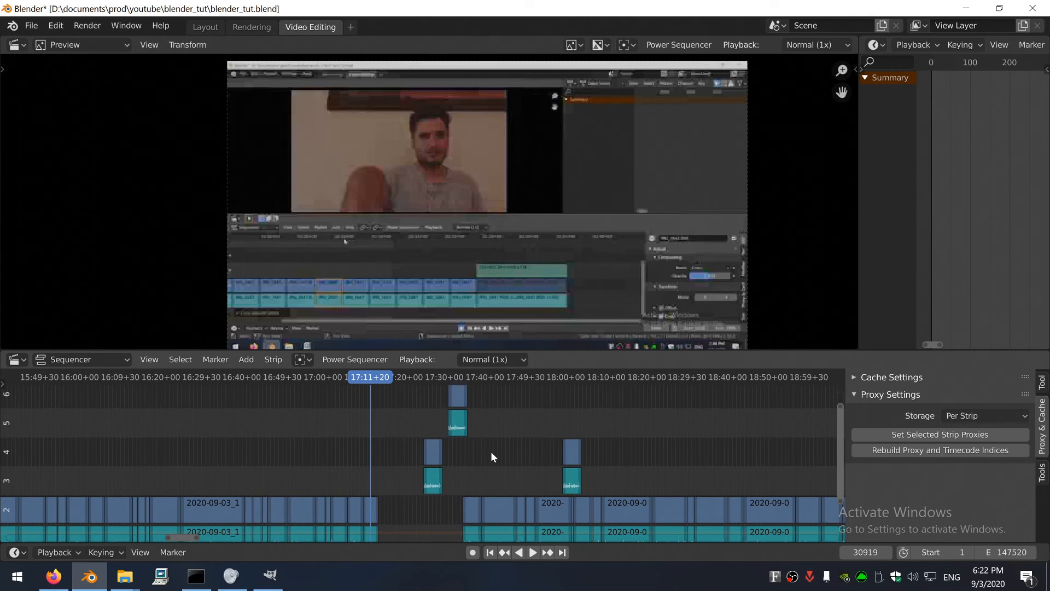
# In blender_tut.blend, try Remove Gaps on the gap after the 17:11+20 playhead twice, undoing it each time
pyautogui.hotkey('shift', 'BackSpace')
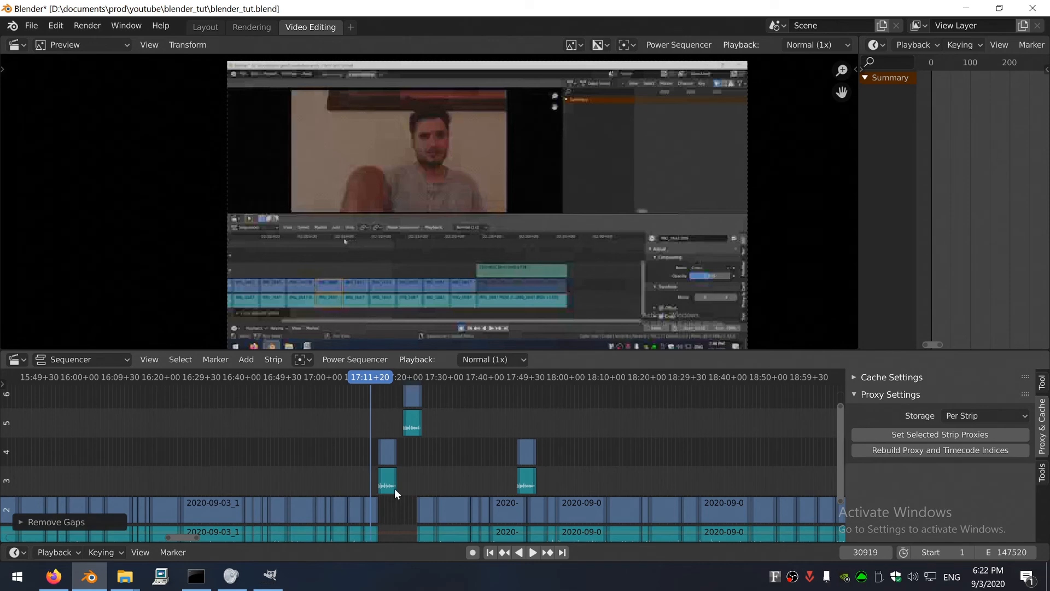
pyautogui.hotkey('ctrl', 'z')
pyautogui.hotkey('shift', 'BackSpace')
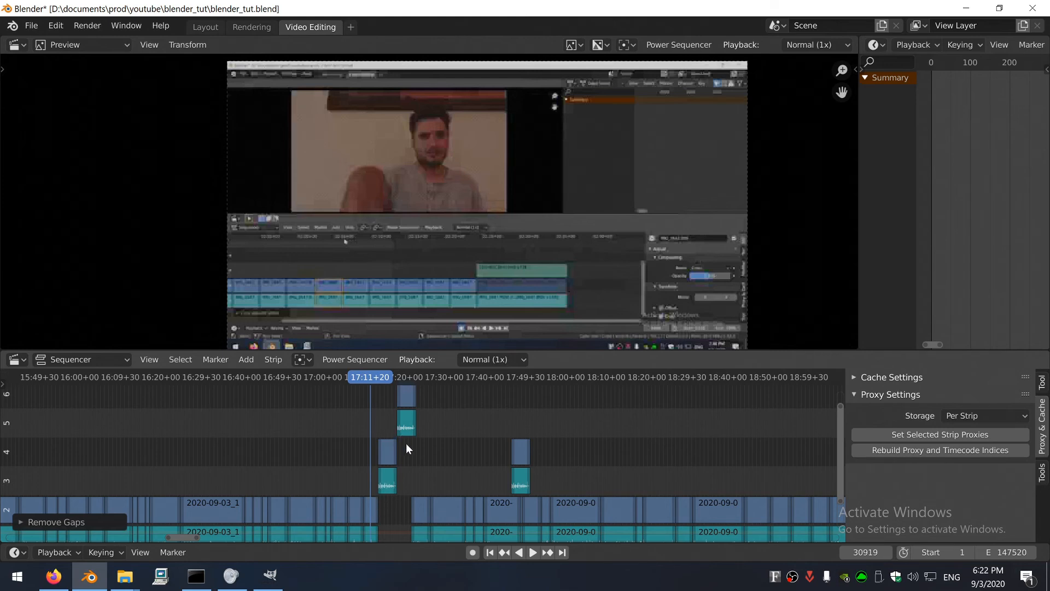
pyautogui.hotkey('ctrl', 'z')
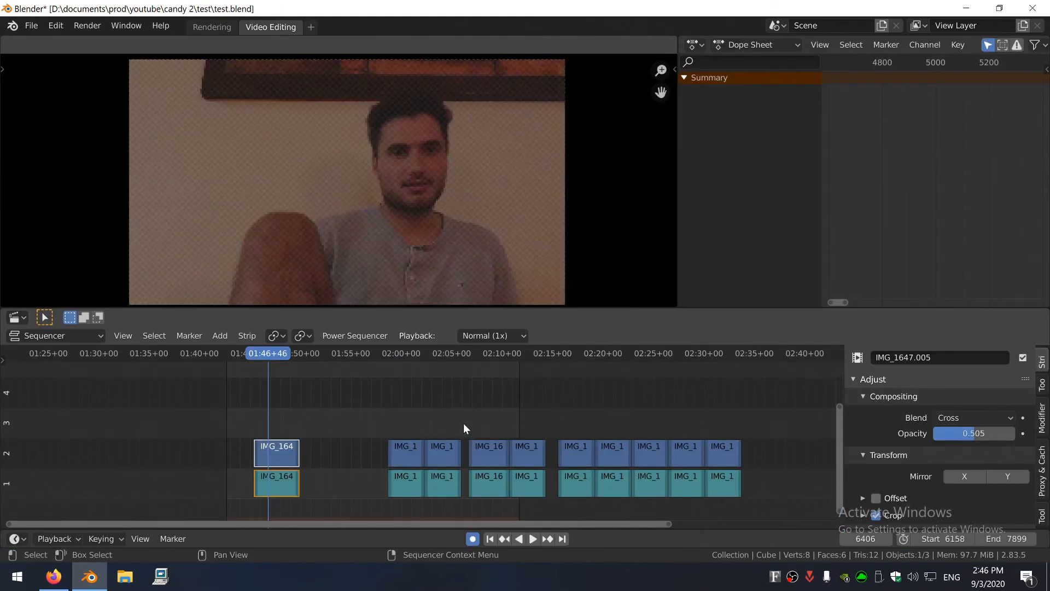
# In test.blend, select the four pairs following the IMG_1647.009 pair, and concatenate them to close the gaps between them
pyautogui.keyDown('ctrl'); pyautogui.scroll(-3, 419, 425); pyautogui.keyUp('ctrl')
pyautogui.moveTo(380, 403); pyautogui.dragTo(527, 511)
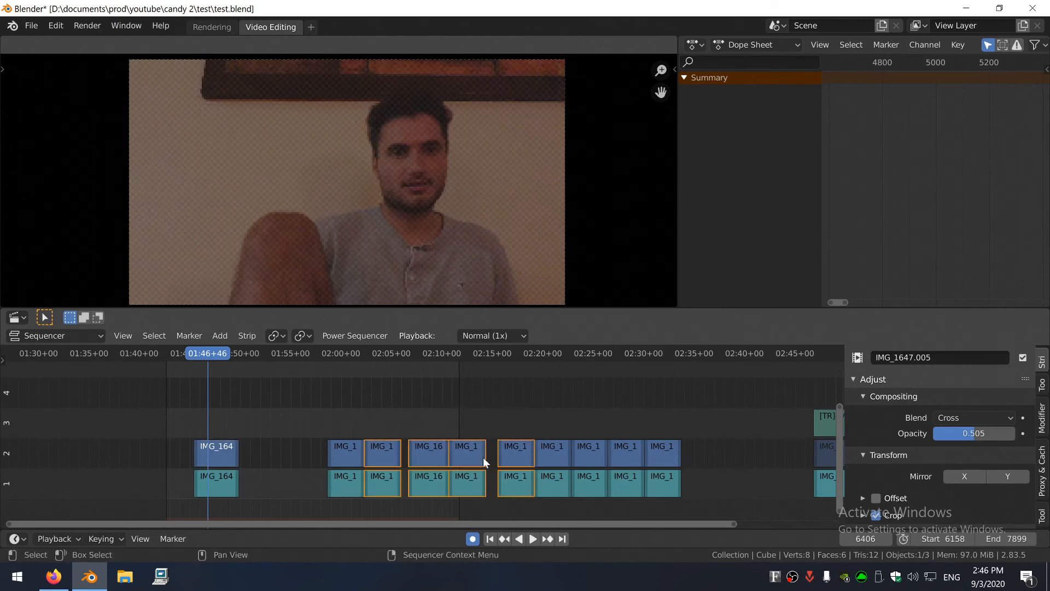
pyautogui.press('c')
pyautogui.click(419, 405)
# Select the IMG_1647.009 and IMG_1647.008 pair, snap it to the playhead at 01:54+15, and slide it back against the following strips
pyautogui.moveTo(496, 414); pyautogui.dragTo(531, 504)
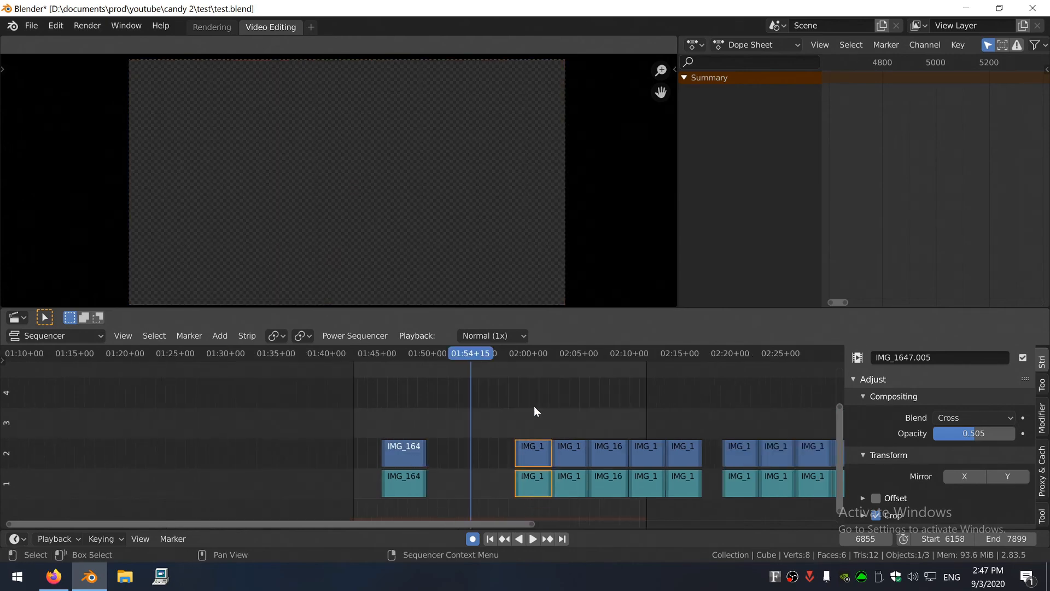
pyautogui.hotkey('shift', 's')
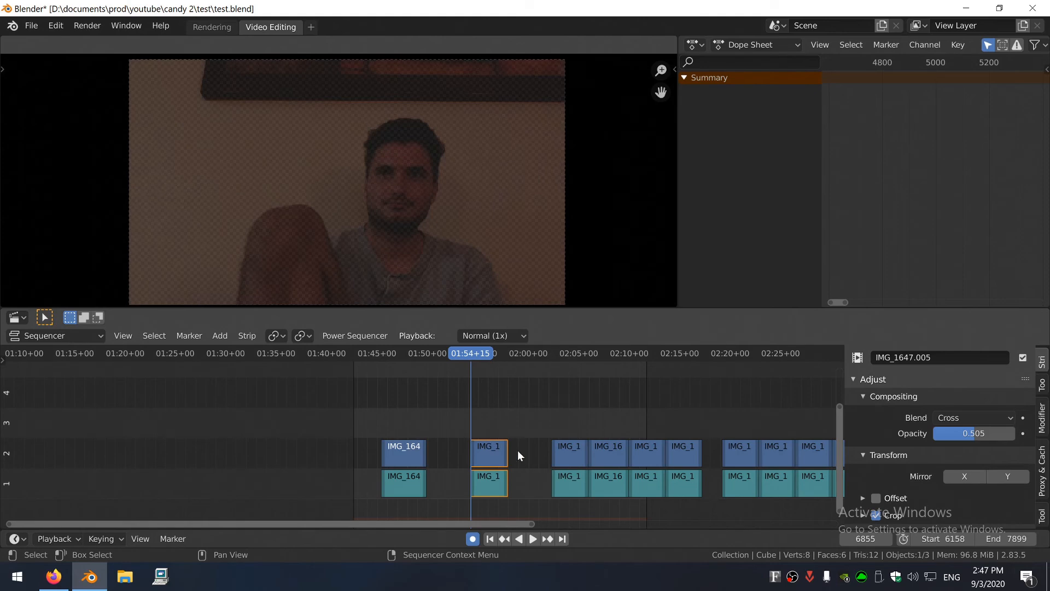
pyautogui.press('g')
pyautogui.click(539, 463)
# Select the start handles of IMG_1647.009 and IMG_1647.008, and extend both strips back to the playhead at 01:54+15
pyautogui.click(515, 471)
pyautogui.click(517, 466)
pyautogui.keyDown('shift'); pyautogui.click(521, 488); pyautogui.keyUp('shift')
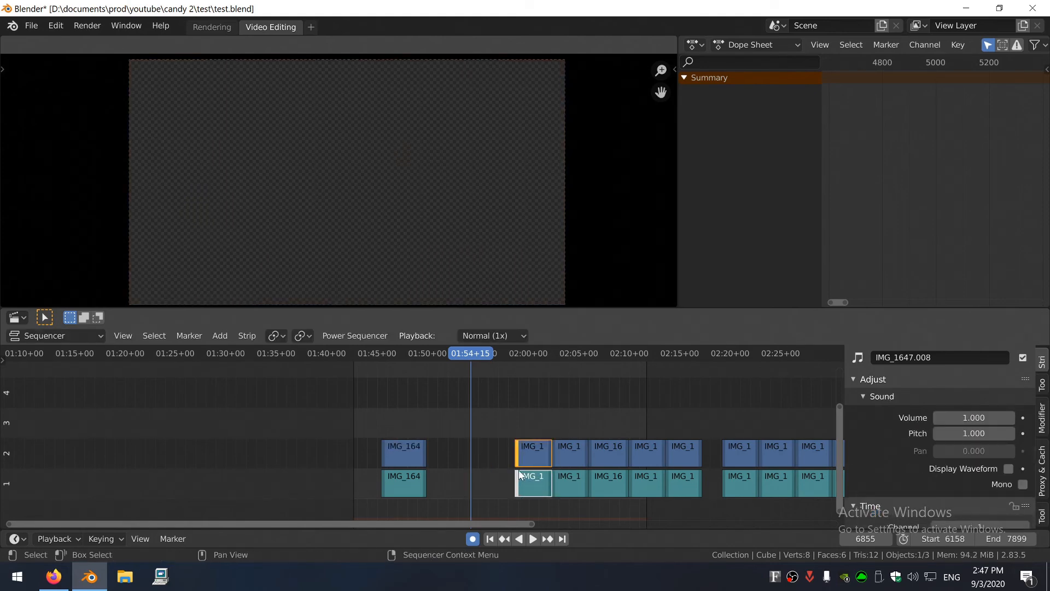
pyautogui.moveTo(520, 475); pyautogui.dragTo(463, 451)
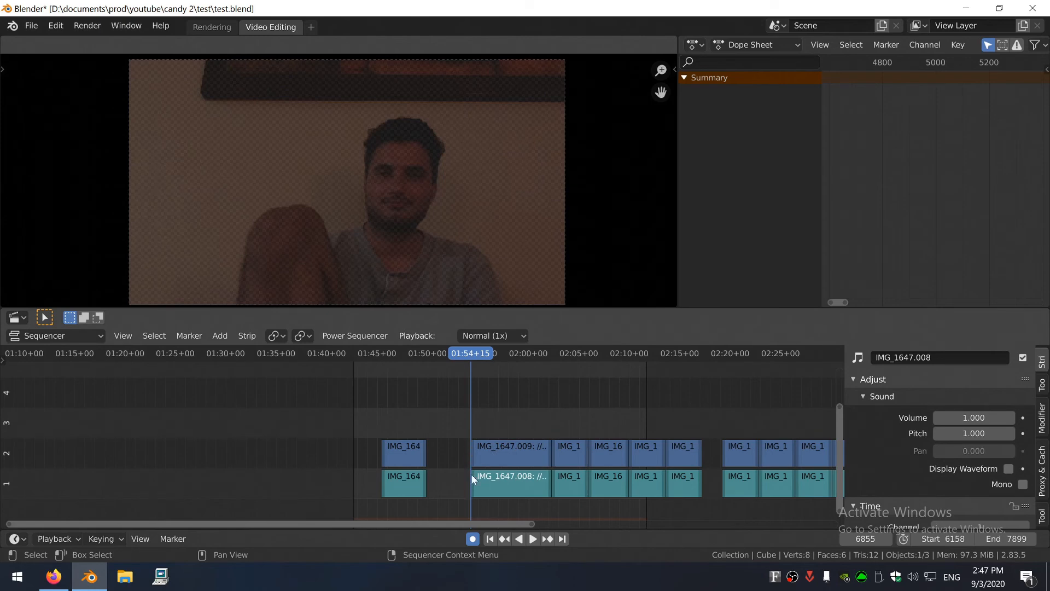
# Duplicate the IMG_1647.005 pair and the three pairs from IMG_1647.009 onto higher channels, and undo the duplication
pyautogui.hotkey('shift', 'd')
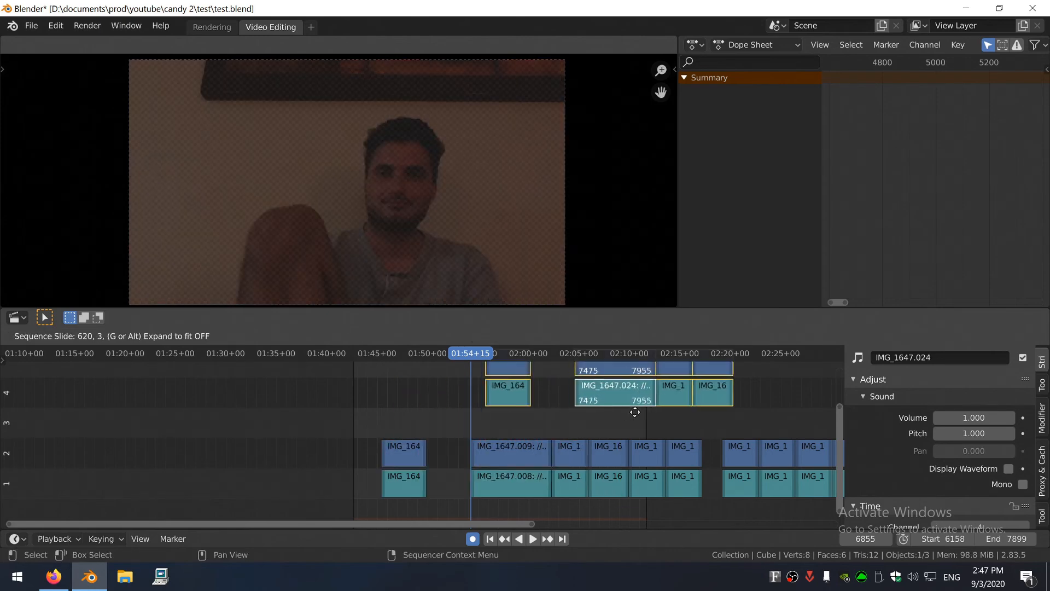
pyautogui.click(637, 441)
pyautogui.keyDown('ctrl'); pyautogui.hscroll(5, 402, 415); pyautogui.keyUp('ctrl')
pyautogui.hotkey('ctrl', 'z')
pyautogui.hotkey('ctrl', 'z')
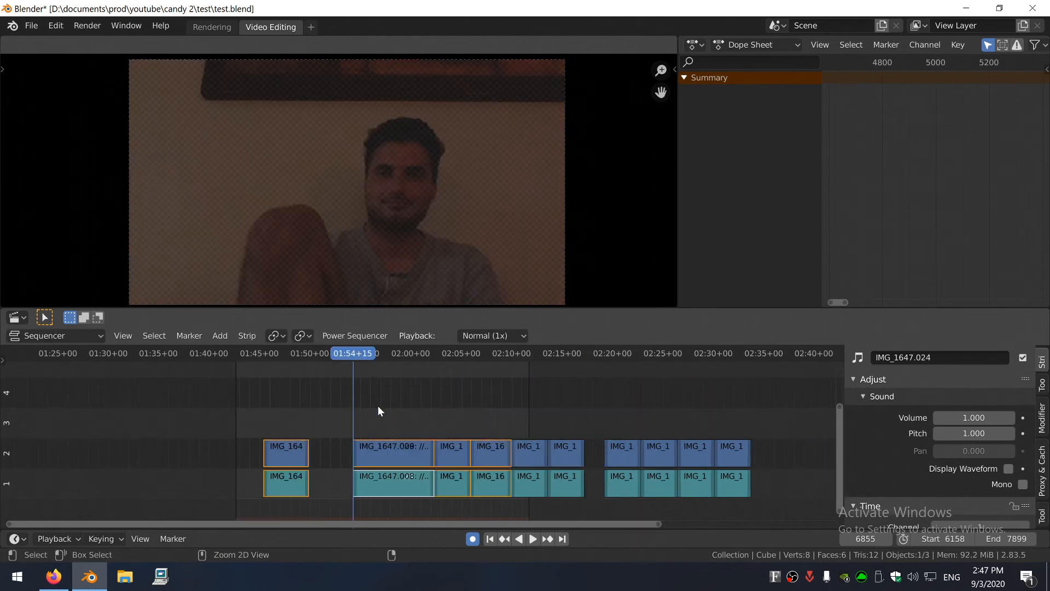
# Select the four pairs IMG_1647.014 to IMG_1647.021, bring the timeline view back to them from elsewhere, and clear the selection
pyautogui.keyDown('ctrl'); pyautogui.hscroll(3, 534, 397); pyautogui.keyUp('ctrl')
pyautogui.click(535, 402)
pyautogui.keyDown('ctrl'); pyautogui.hscroll(4, 465, 421); pyautogui.keyUp('ctrl')
pyautogui.moveTo(339, 400); pyautogui.dragTo(503, 512)
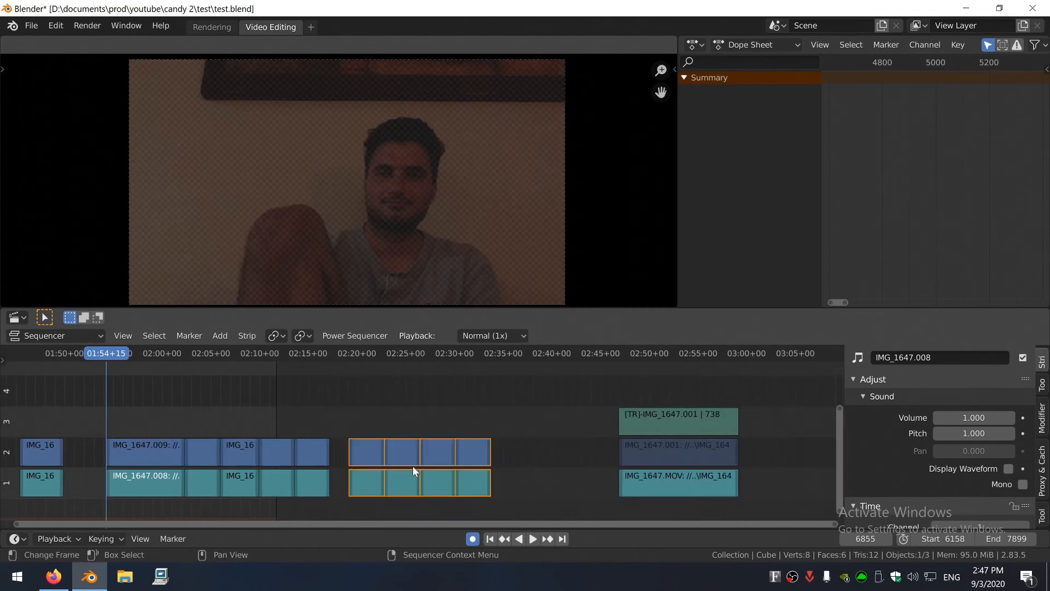
pyautogui.scroll(-14, 356, 421)
pyautogui.moveTo(214, 404); pyautogui.dragTo(703, 391, button='middle')
pyautogui.press('Home')
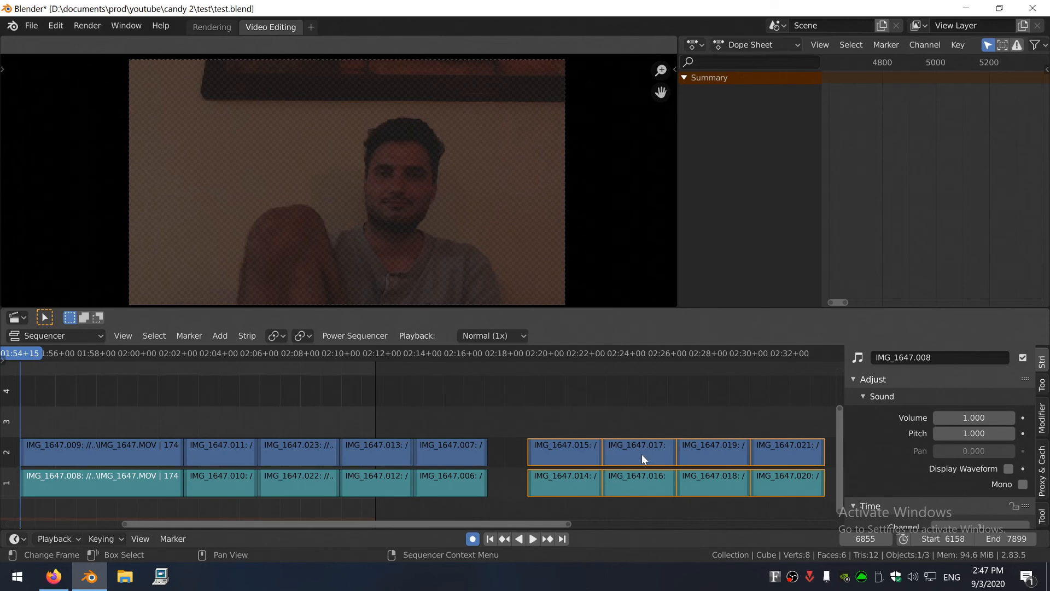
pyautogui.moveTo(638, 424); pyautogui.dragTo(628, 422, button='middle')
pyautogui.click(569, 418)
pyautogui.moveTo(558, 415); pyautogui.dragTo(610, 418, button='middle')
pyautogui.hscroll(5, 328, 457)
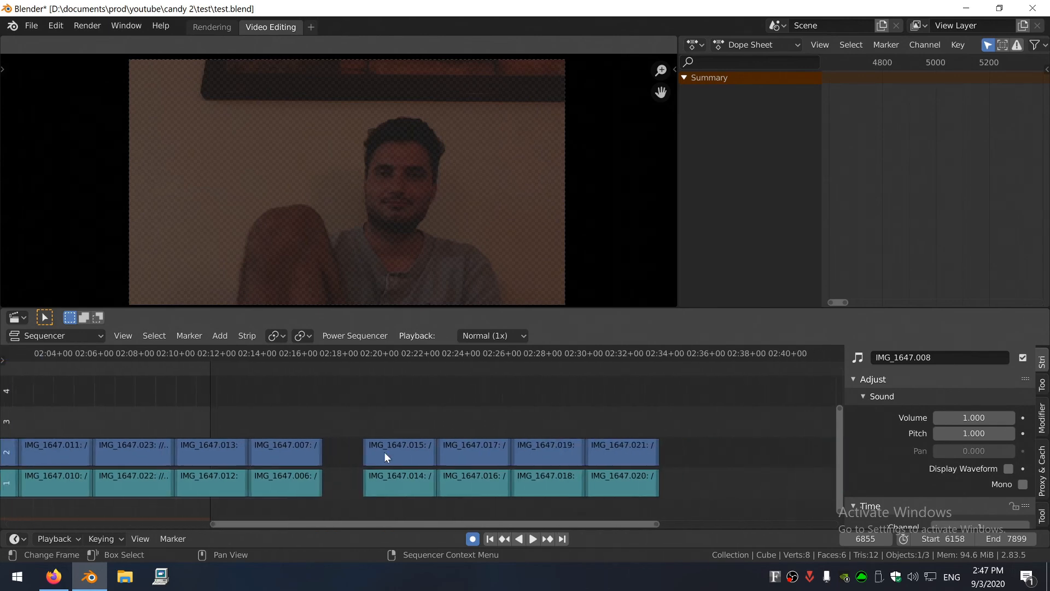
# Make IMG_1647.015 active, select it with the rest of the last four-pair group, frame the selection in the timeline, and deselect
pyautogui.click(384, 452)
pyautogui.hscroll(-8, 257, 454)
pyautogui.moveTo(585, 389); pyautogui.dragTo(239, 386, button='middle')
pyautogui.moveTo(340, 381); pyautogui.dragTo(618, 488)
pyautogui.scroll(-16, 377, 471)
pyautogui.moveTo(171, 442); pyautogui.dragTo(826, 459, button='middle')
pyautogui.press('KP_Decimal')
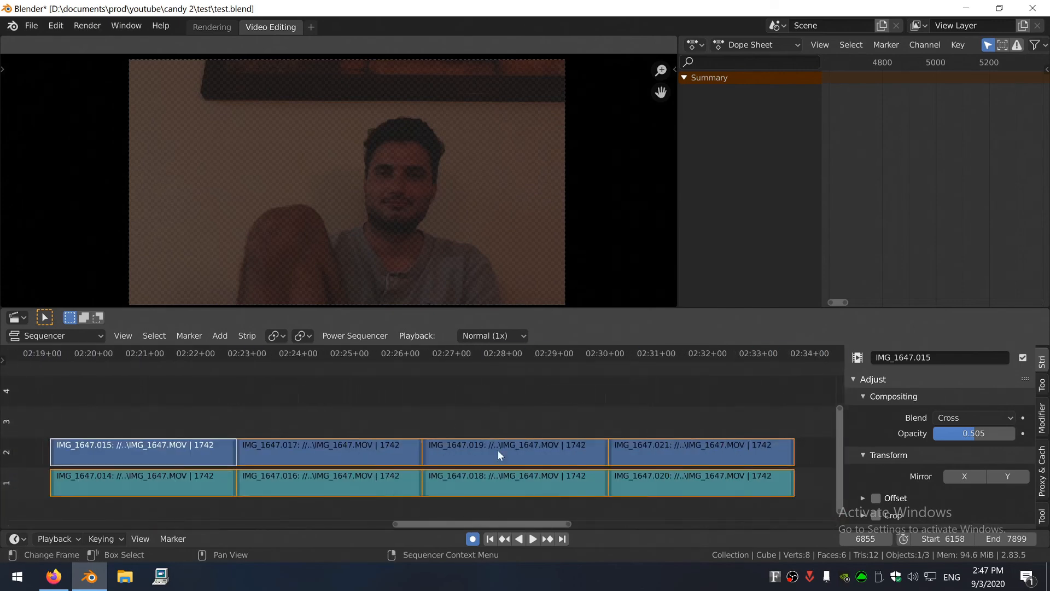
pyautogui.click(402, 418)
pyautogui.scroll(-5, 404, 402)
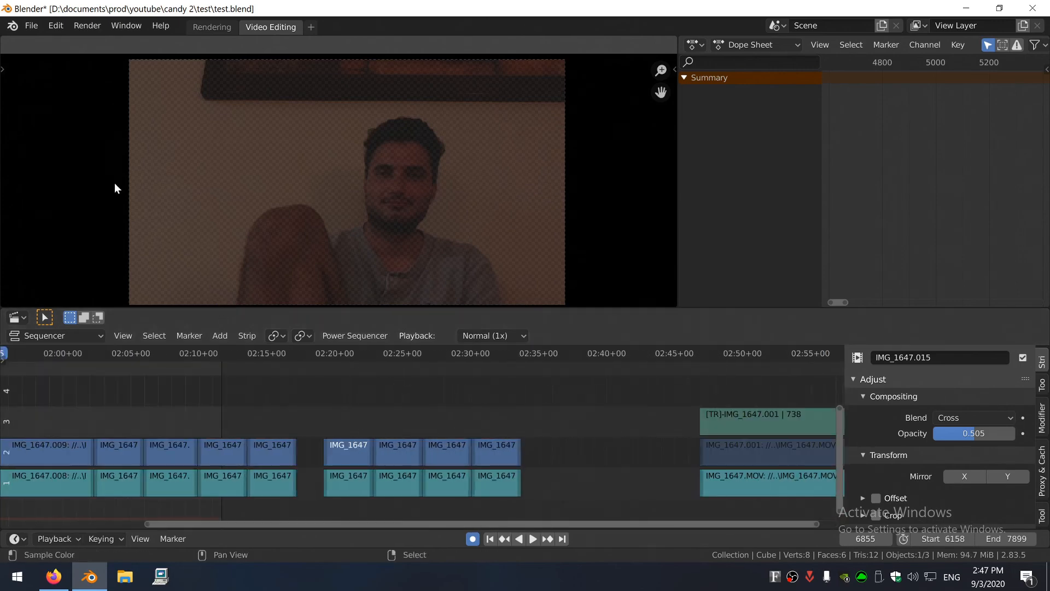
# Open the preferences, look through the Interface, Input and Keymap settings, and return to the sequencer
pyautogui.click(56, 25)
pyautogui.click(91, 228)
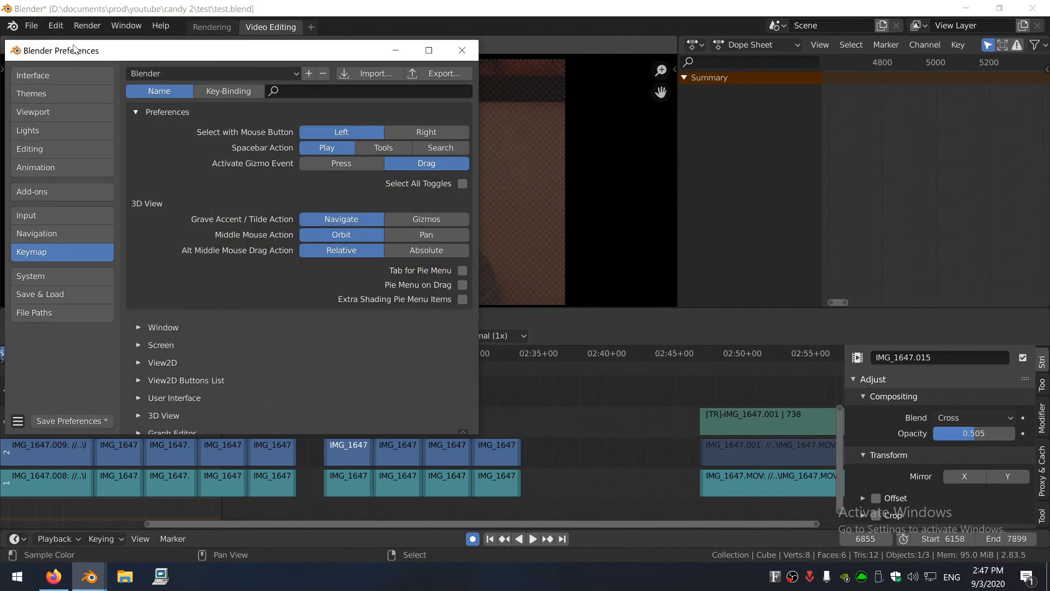
pyautogui.click(38, 76)
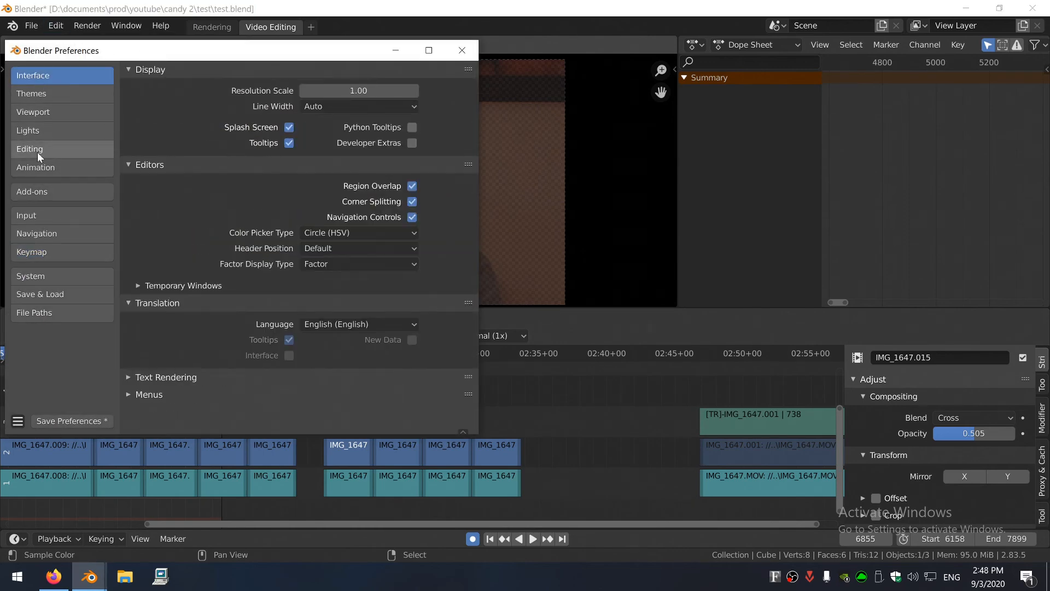
pyautogui.click(41, 219)
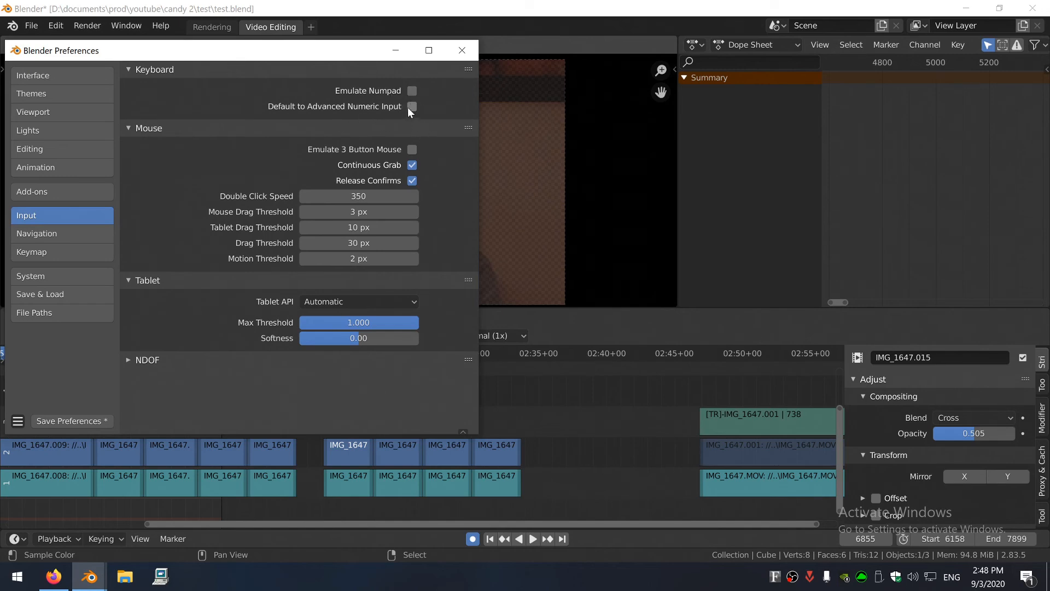
pyautogui.click(461, 50)
pyautogui.click(54, 26)
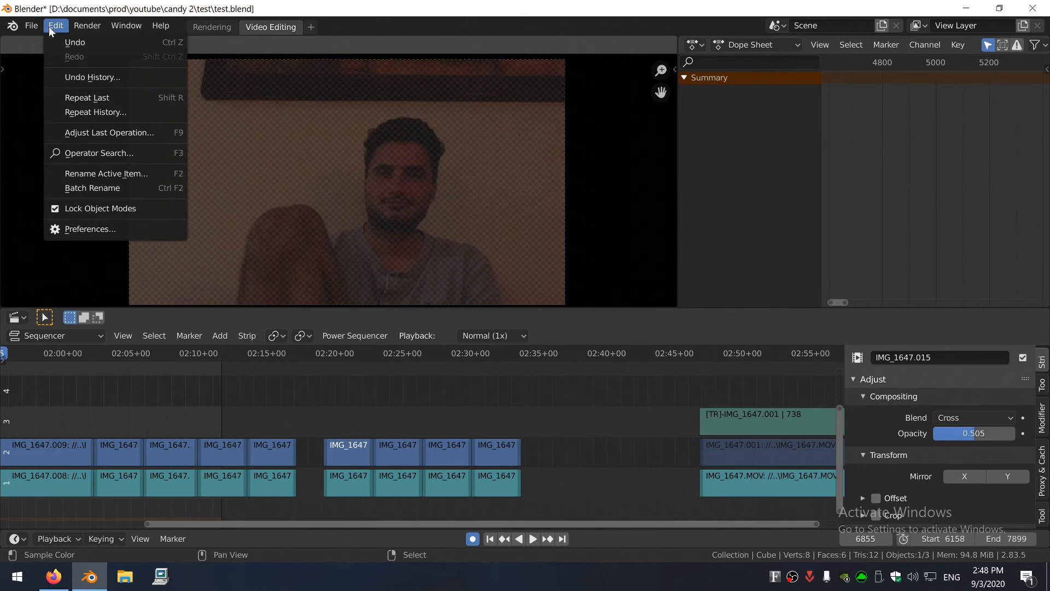
pyautogui.click(90, 229)
pyautogui.click(32, 255)
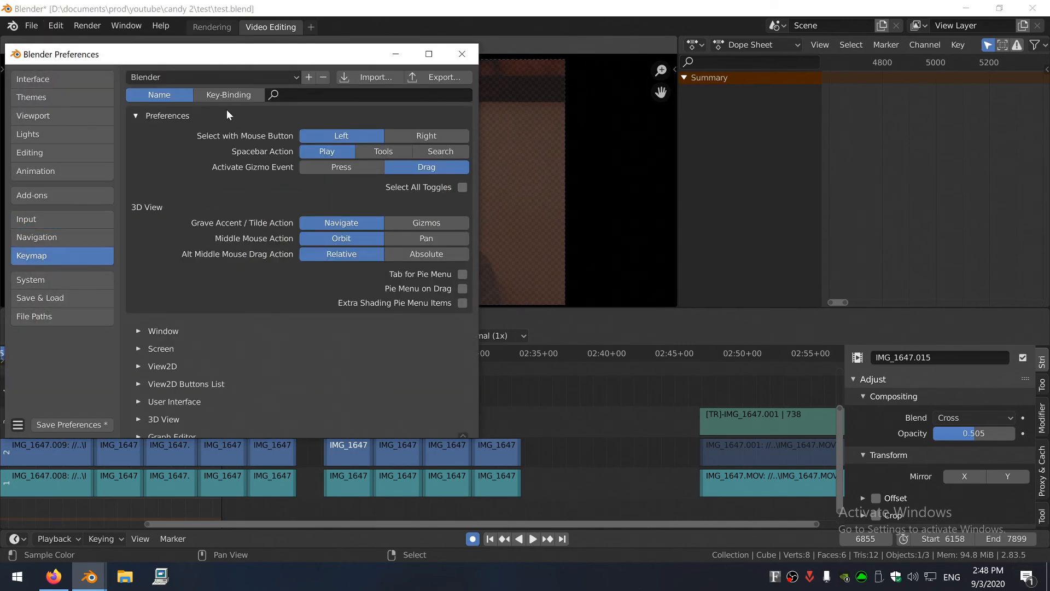
pyautogui.click(616, 414)
# Set the scene's end frame to 13538
pyautogui.scroll(-4, 615, 414)
pyautogui.scroll(-3, 612, 416)
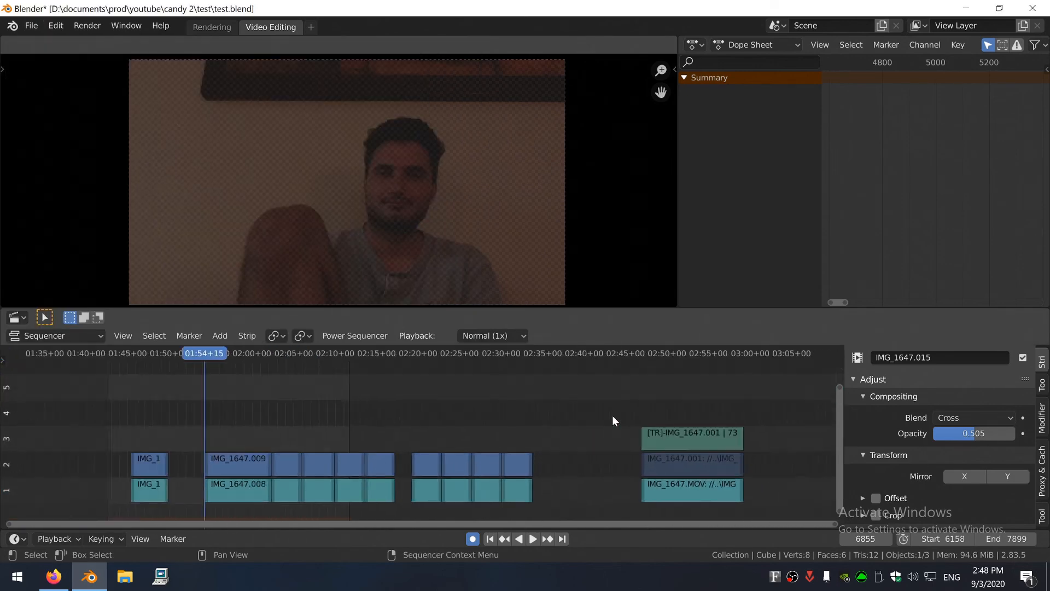
pyautogui.scroll(-1, 387, 464)
pyautogui.moveTo(223, 450)
pyautogui.mouseDown(button='middle')
pyautogui.moveTo(387, 464)
pyautogui.moveTo(369, 445)
pyautogui.moveTo(209, 453)
pyautogui.mouseUp(button='middle')
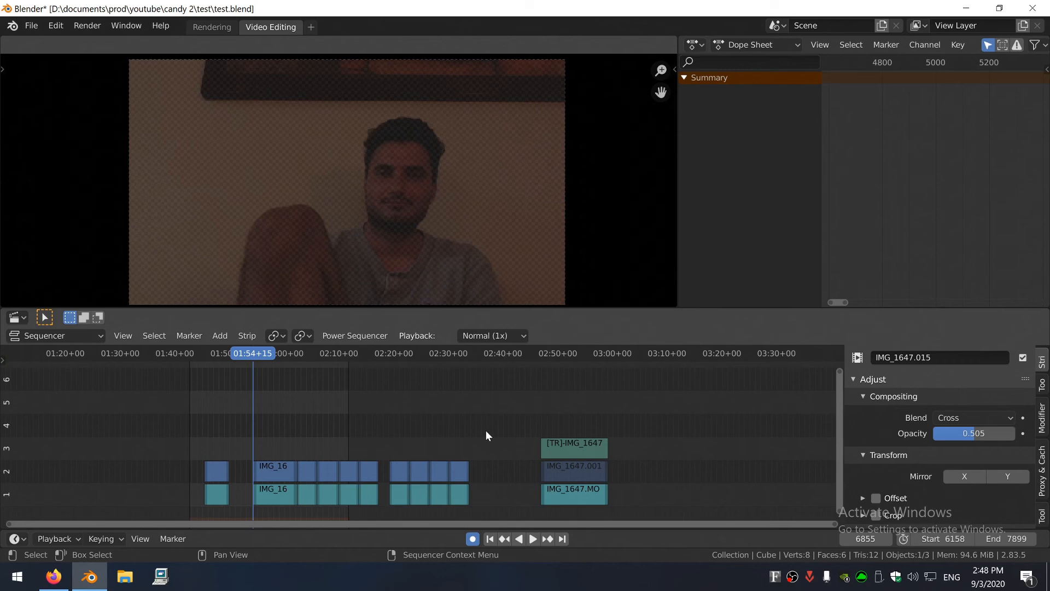
pyautogui.scroll(4, 486, 430)
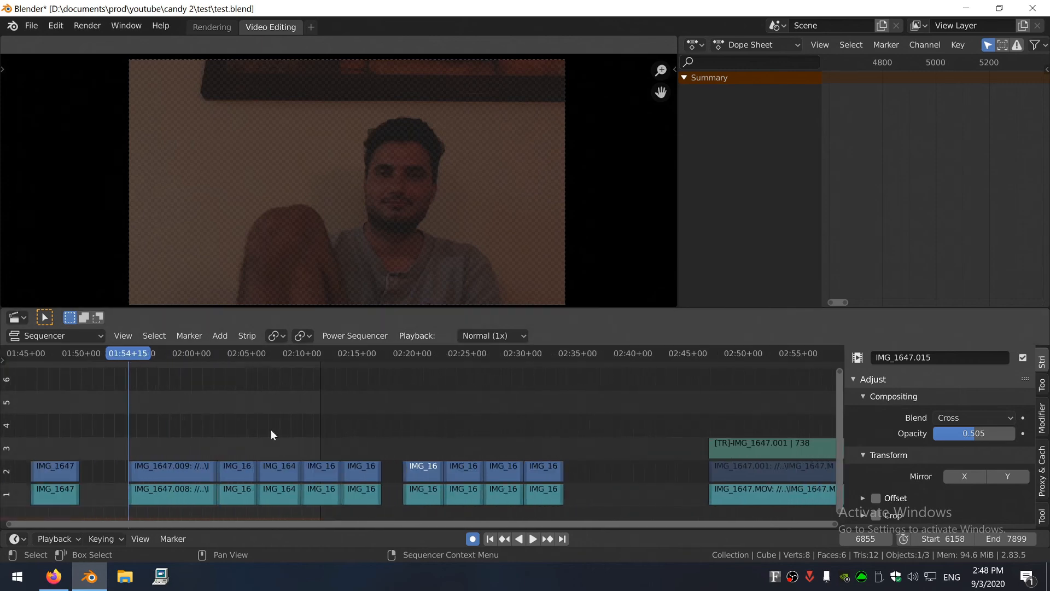
pyautogui.moveTo(494, 420); pyautogui.dragTo(530, 410, button='middle')
pyautogui.scroll(-7, 517, 411)
pyautogui.moveTo(1006, 539); pyautogui.dragTo(1037, 539)
pyautogui.scroll(3, 562, 427)
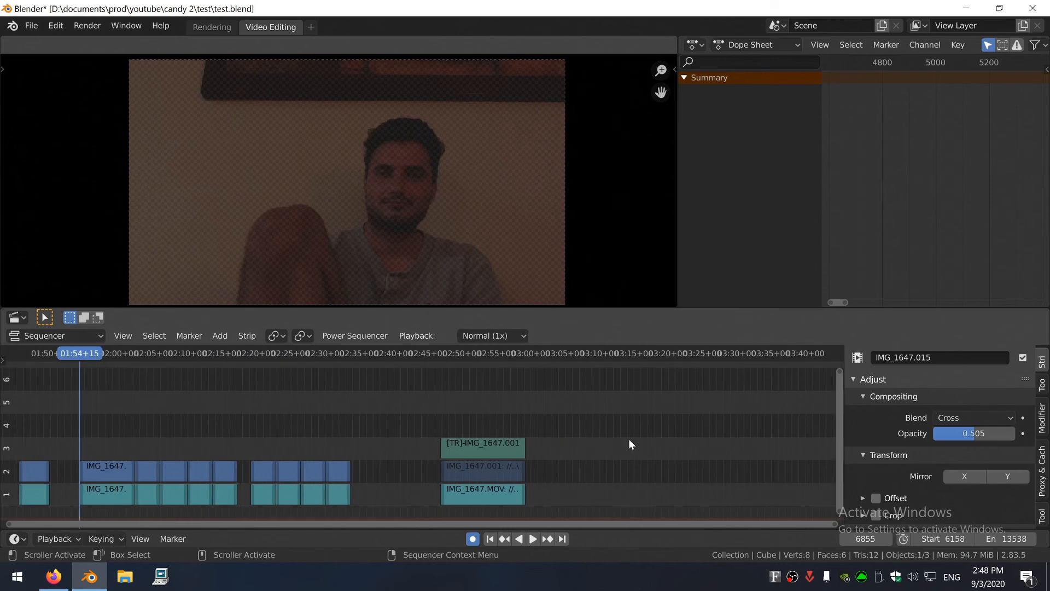
# Select the strip pairs from IMG_1647.005 through IMG_1647.019, move them close to the timeline start, and undo the move
pyautogui.scroll(-8, 424, 446)
pyautogui.moveTo(374, 430); pyautogui.dragTo(248, 506)
pyautogui.moveTo(281, 465); pyautogui.dragTo(476, 471, button='middle')
pyautogui.press('g')
pyautogui.click(142, 490)
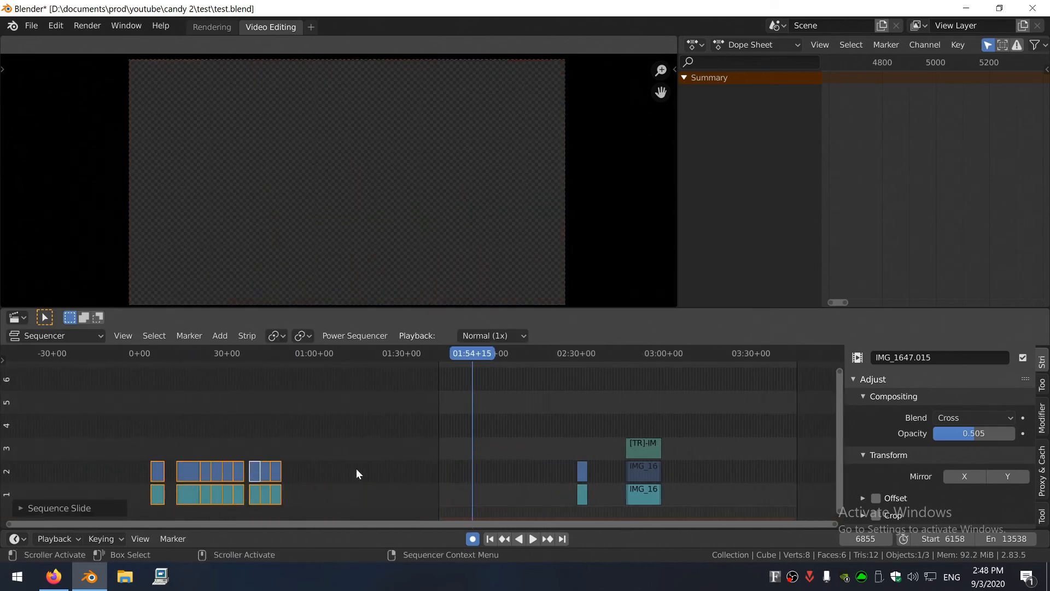
pyautogui.scroll(-2, 361, 465)
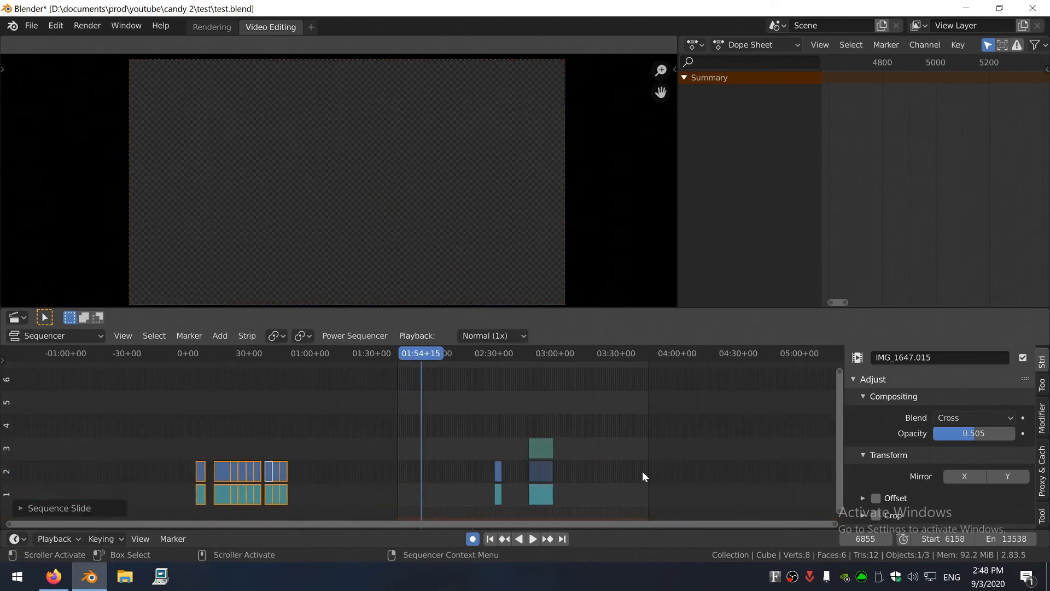
pyautogui.hotkey('ctrl', 'z')
pyautogui.scroll(2, 450, 393)
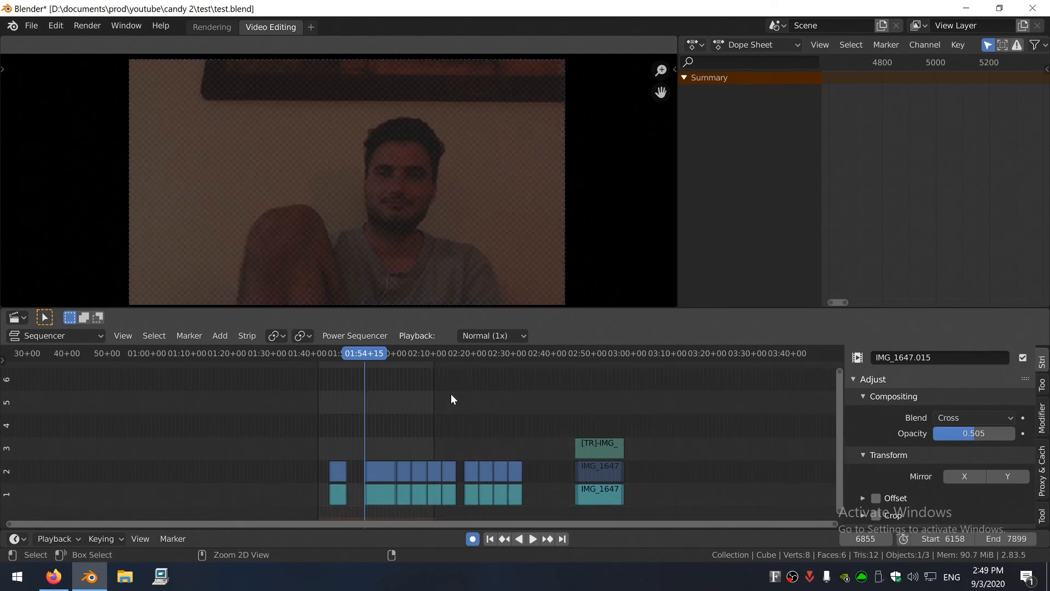
pyautogui.hotkey('ctrl', 'z')
pyautogui.hotkey('ctrl', 'z')
# Add a transform effect to IMG_1647.011 and scale its picture to 1.213550 at 02:03+37
pyautogui.scroll(5, 305, 435)
pyautogui.press('Up')
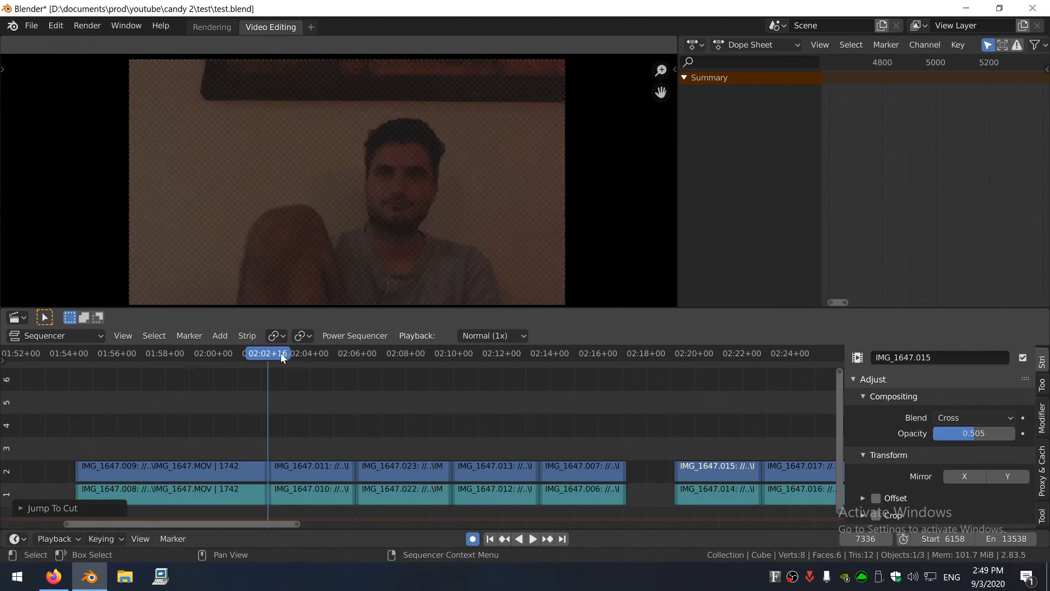
pyautogui.click(300, 355)
pyautogui.click(315, 468)
pyautogui.press('t')
pyautogui.press('s')
pyautogui.click(530, 278)
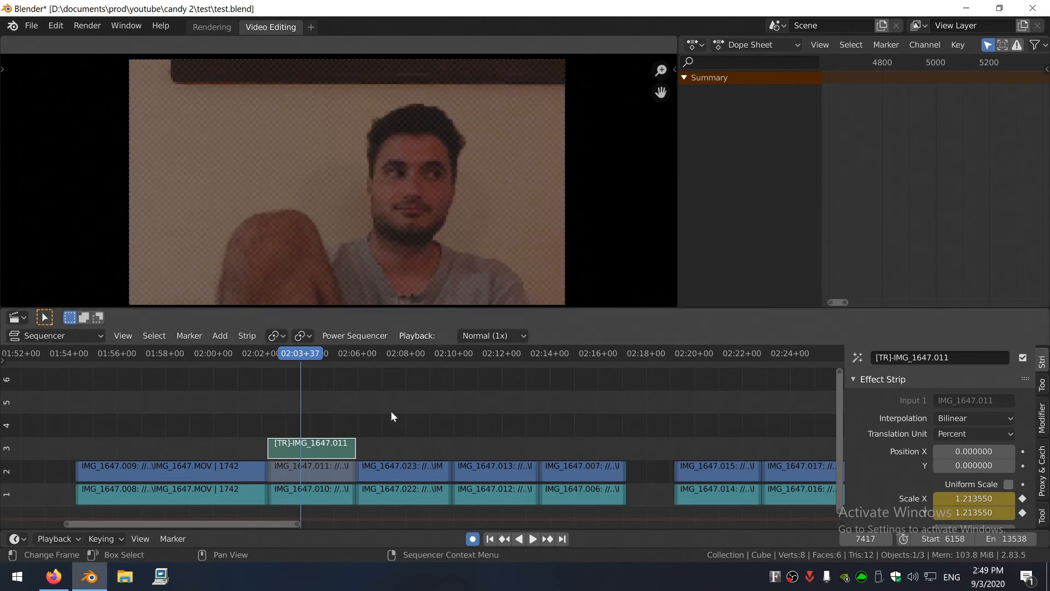
# Scale the picture of [TR]-IMG_1647.011 down to 0.396224 further along the strip
pyautogui.press('s')
pyautogui.click(337, 344)
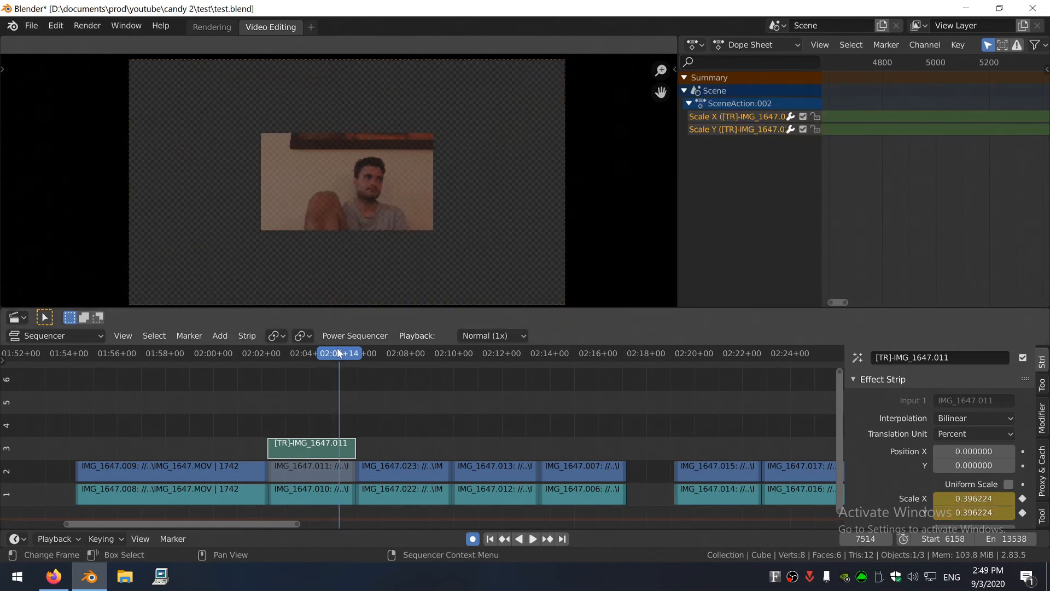
pyautogui.click(174, 366)
# Jump the playhead from cut to cut, first in the test project and then back and forth in the blender_tut.blend timeline
pyautogui.press('Up')
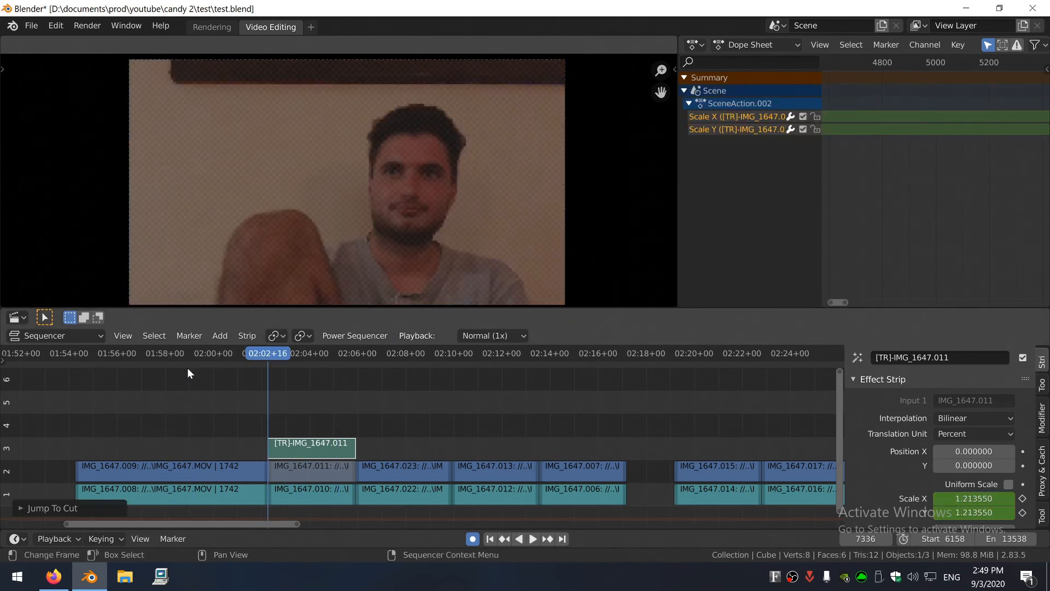
pyautogui.press('Up')
pyautogui.press('Up')
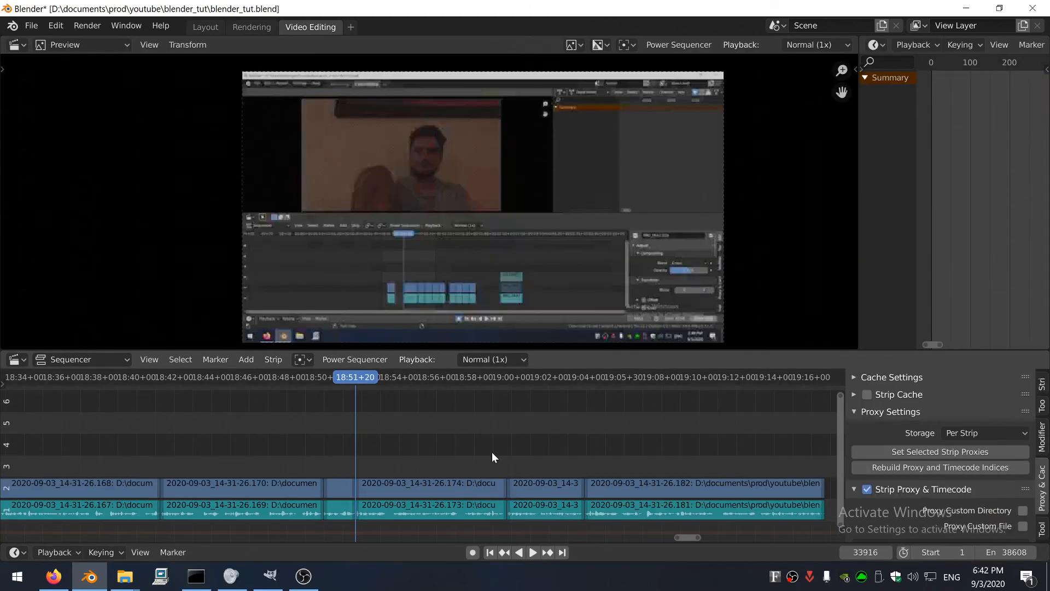
pyautogui.press('Down')
pyautogui.press('Down')
pyautogui.press('Down')
pyautogui.press('Up')
pyautogui.press('Up')
pyautogui.press('Up')
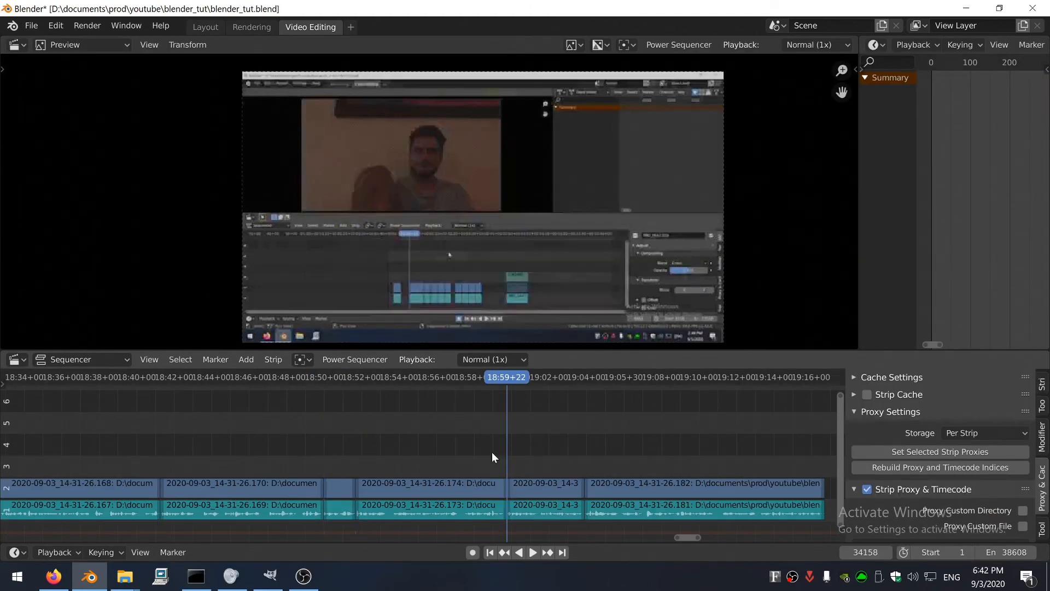
pyautogui.press('Up')
pyautogui.press('Up')
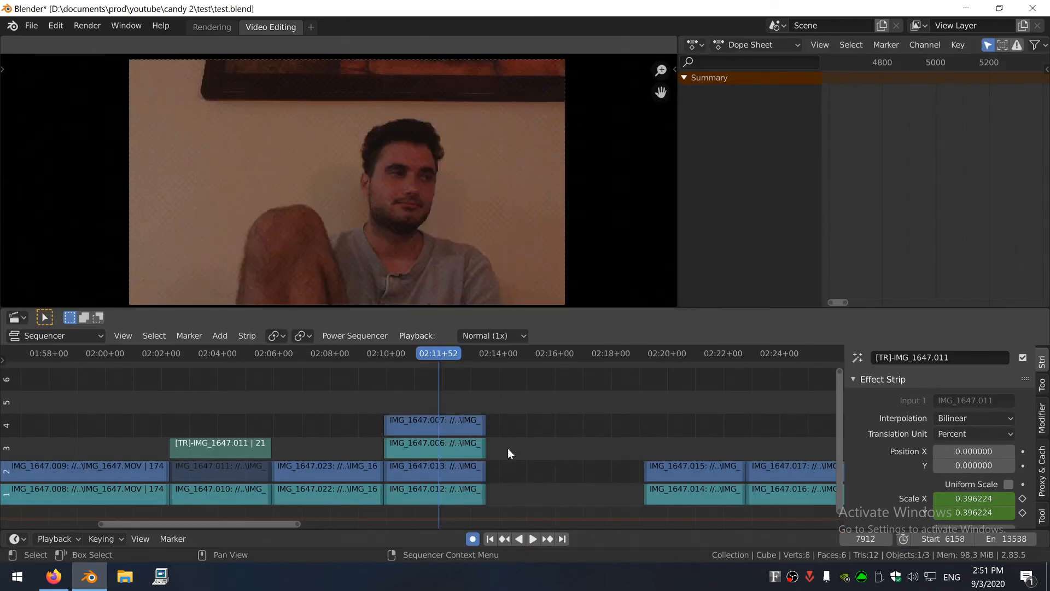
# Cut the stacked strips IMG_1647.007, 006, 013 and 012 at 02:11+52, and undo the cut
pyautogui.press('k')
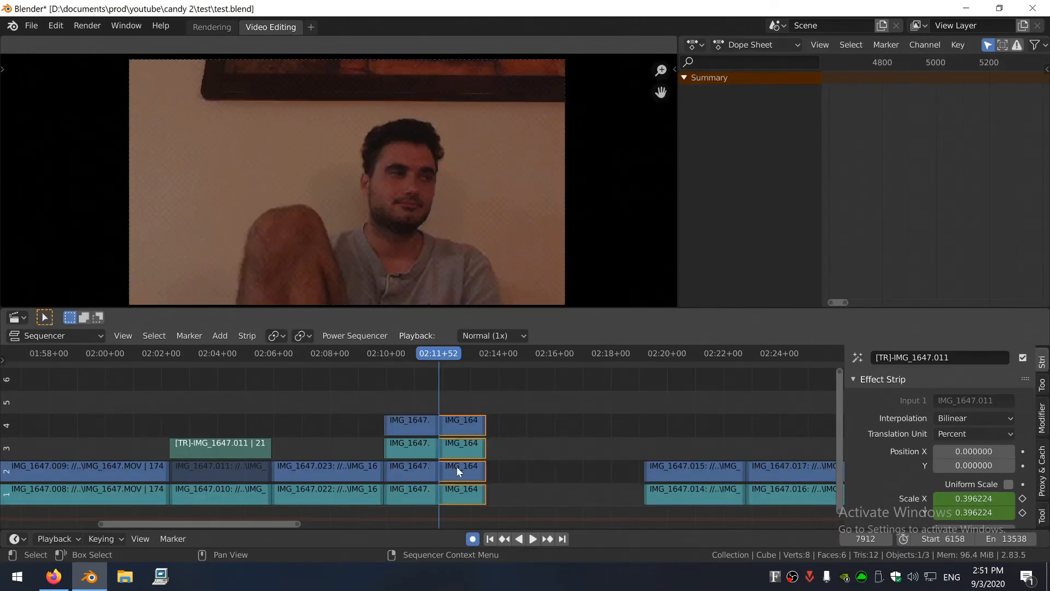
pyautogui.hotkey('ctrl', 'z')
pyautogui.hotkey('ctrl', 'z')
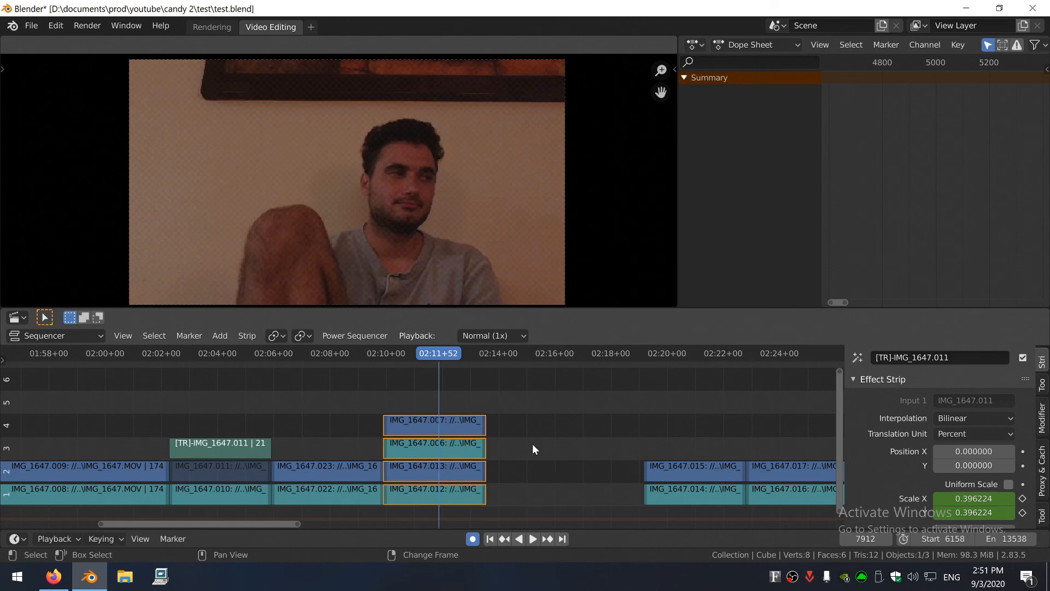
# Trim away the part of the four stacked strips after 02:11+52, and undo the trim
pyautogui.press('k')
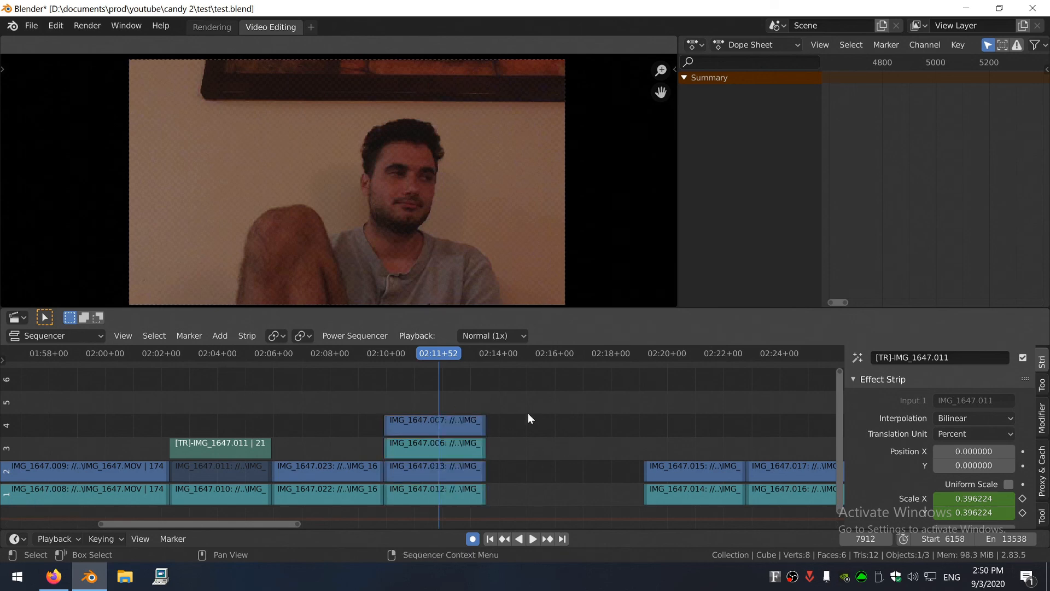
pyautogui.hotkey('ctrl', 'k')
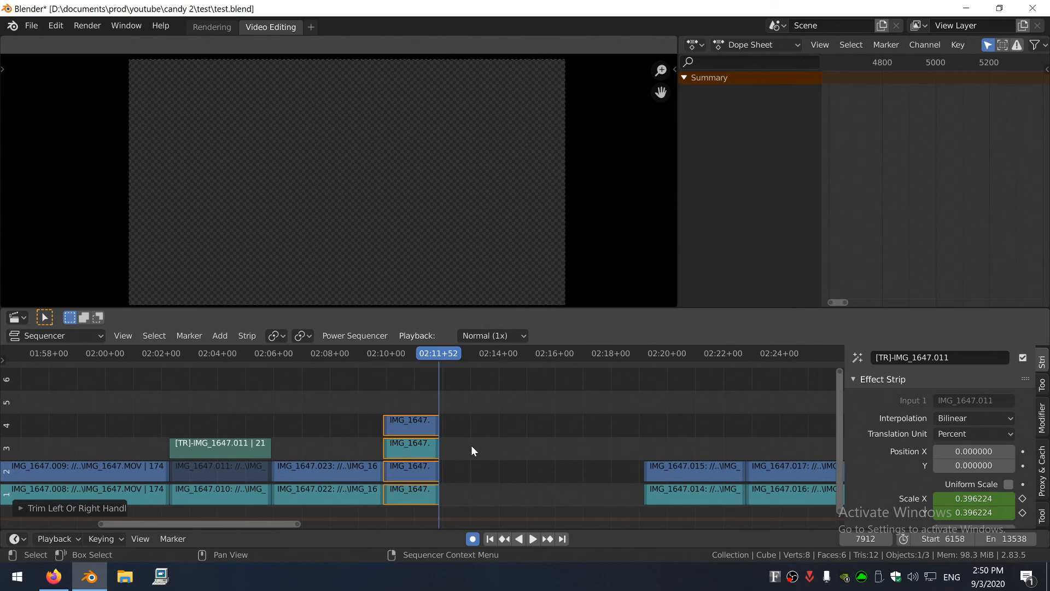
pyautogui.hotkey('ctrl', 'z')
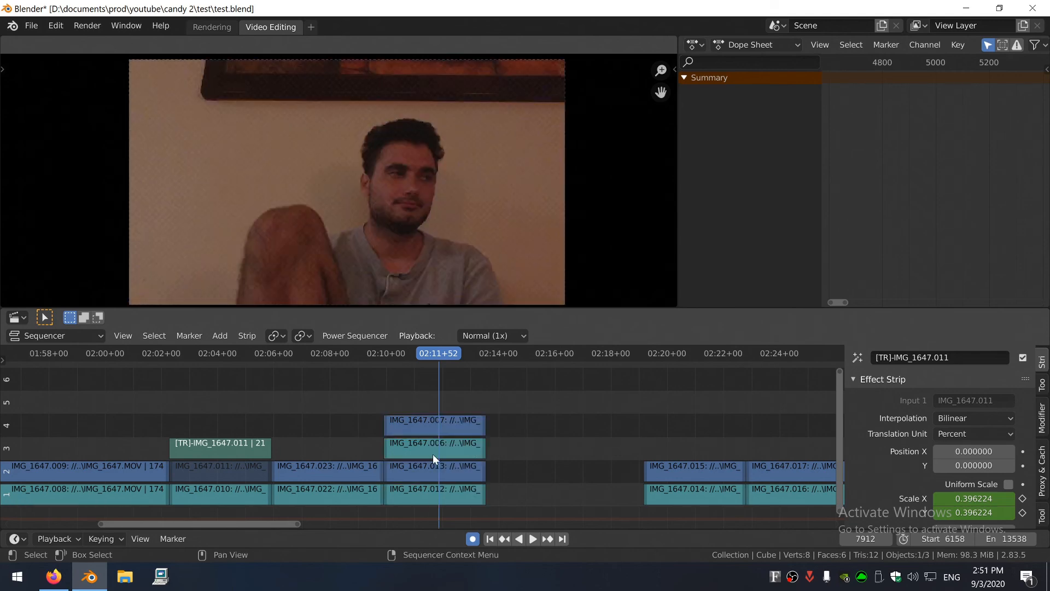
# Trim away the part of the four stacked strips before 02:11+52, and undo the trims
pyautogui.hotkey('alt', 'k')
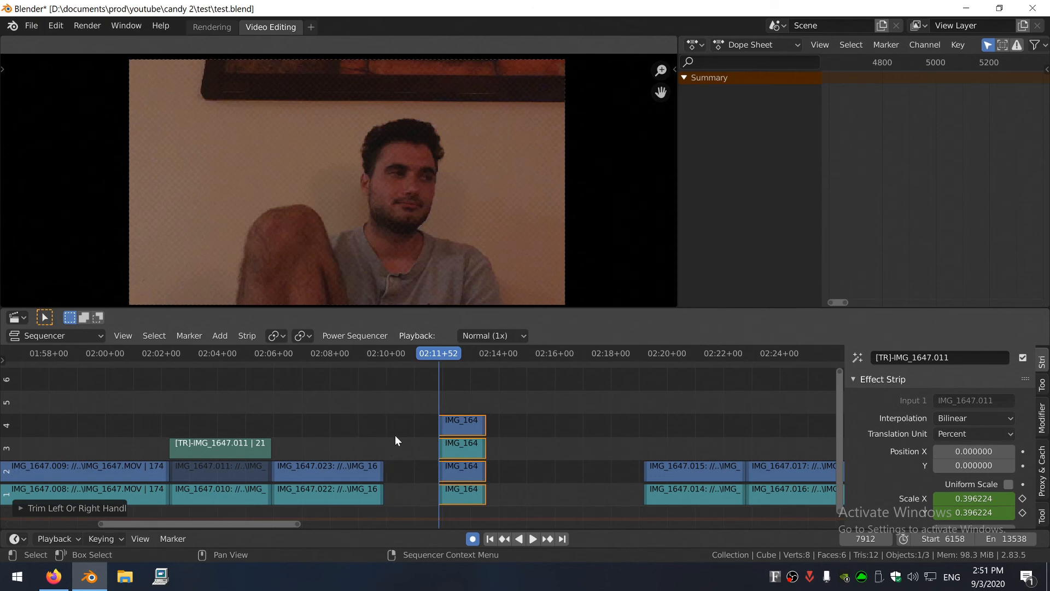
pyautogui.hotkey('ctrl', 'z')
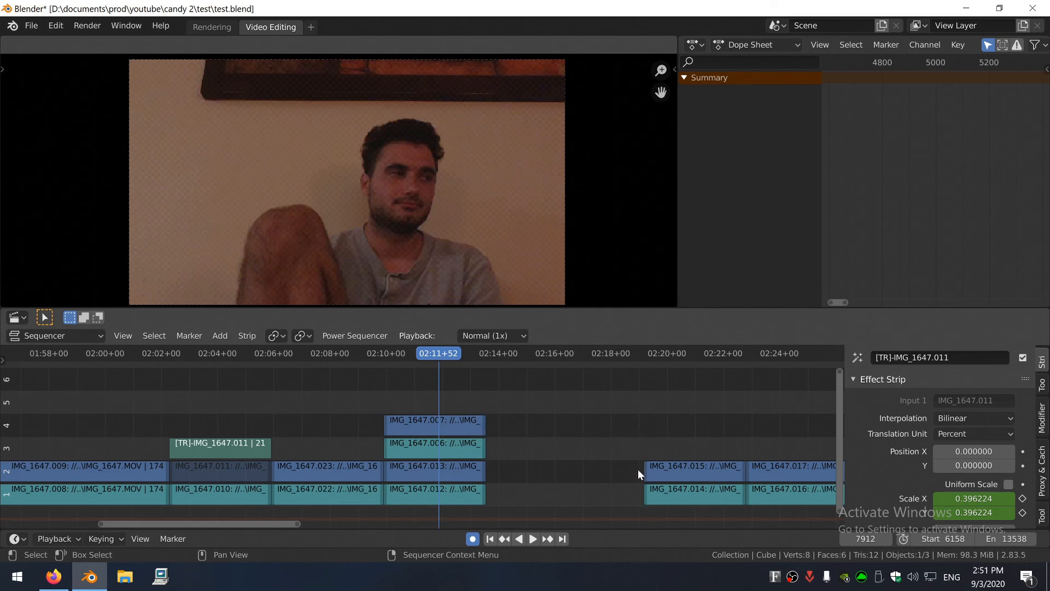
pyautogui.hotkey('alt', 'shift', 'k')
pyautogui.hotkey('ctrl', 'z')
pyautogui.hotkey('alt', 'shift', 'k')
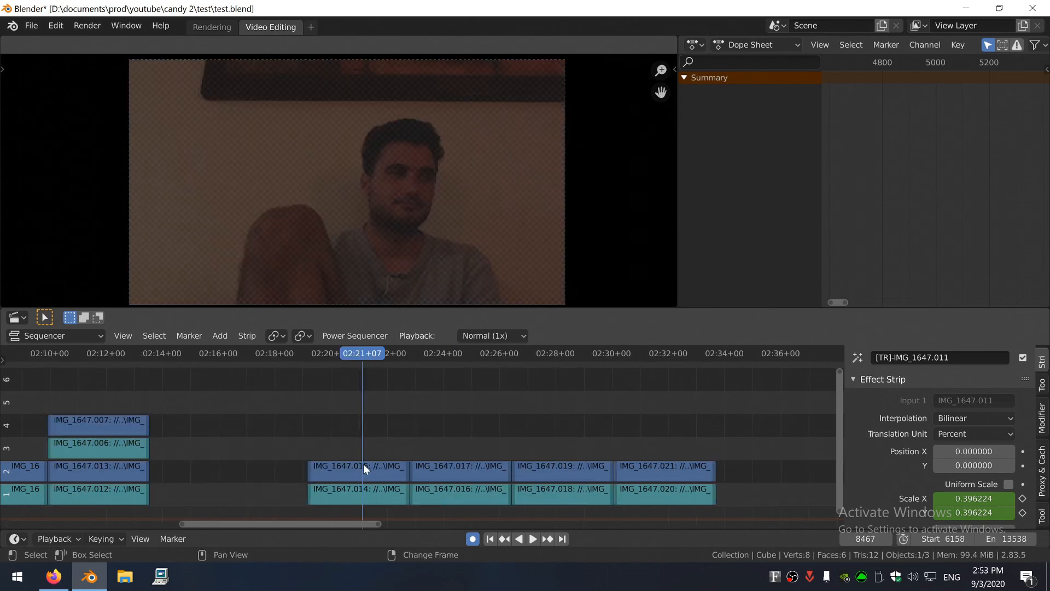
# Trim out frames 8469 to 9133 across the IMG_1647.014 to IMG_1647.021 pairs with gap removal, and undo the trim
pyautogui.hotkey('shift', 't')
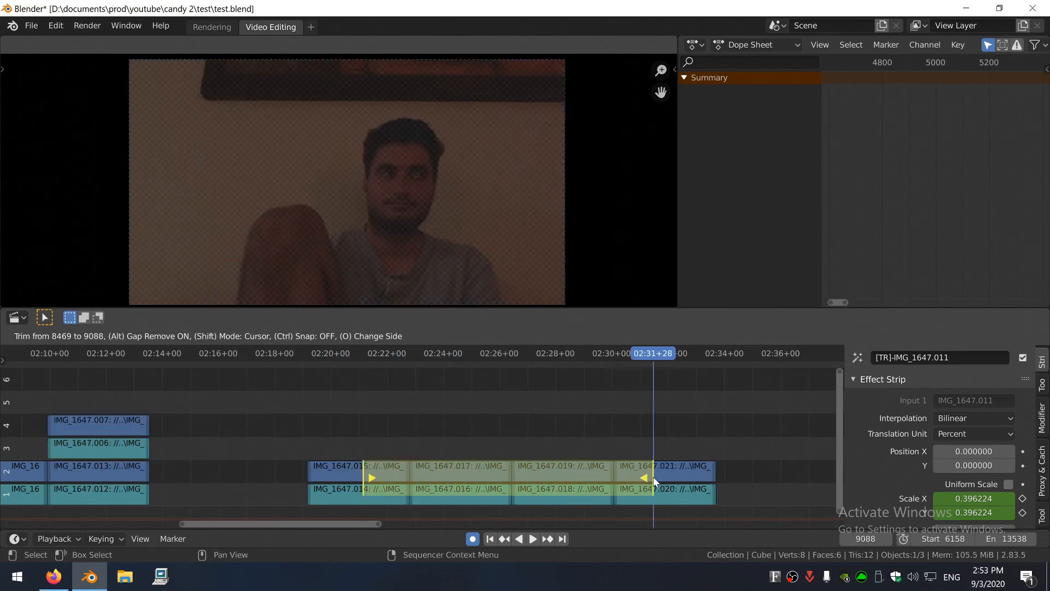
pyautogui.click(674, 465)
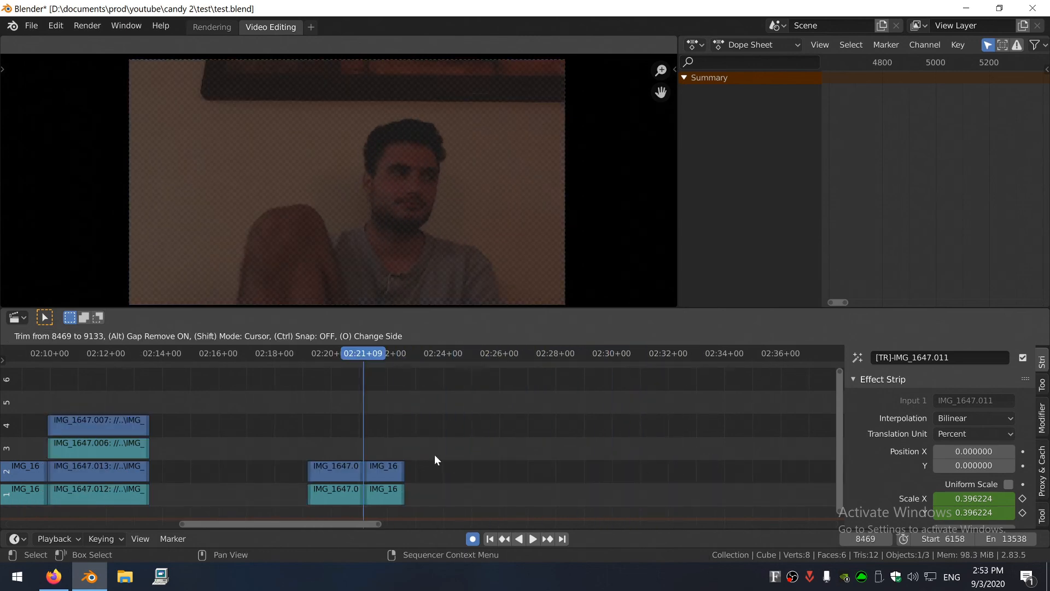
pyautogui.scroll(-3, 529, 462)
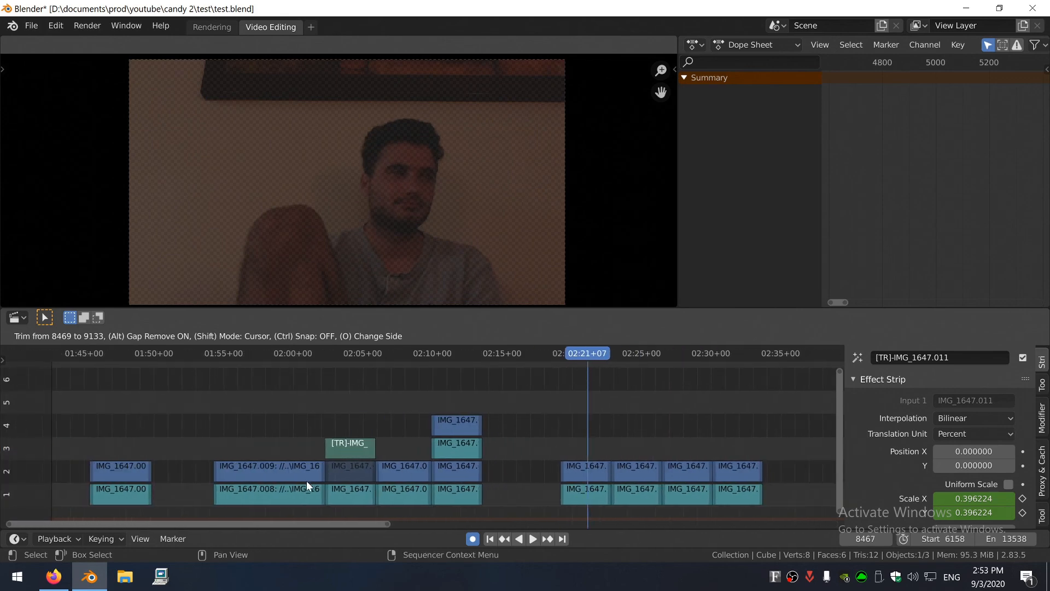
# Trim out frames 7159 to 7905 and frames 7055 to 8675 across both channels, with gap removal on
pyautogui.hotkey('shift', 't')
pyautogui.click(458, 467)
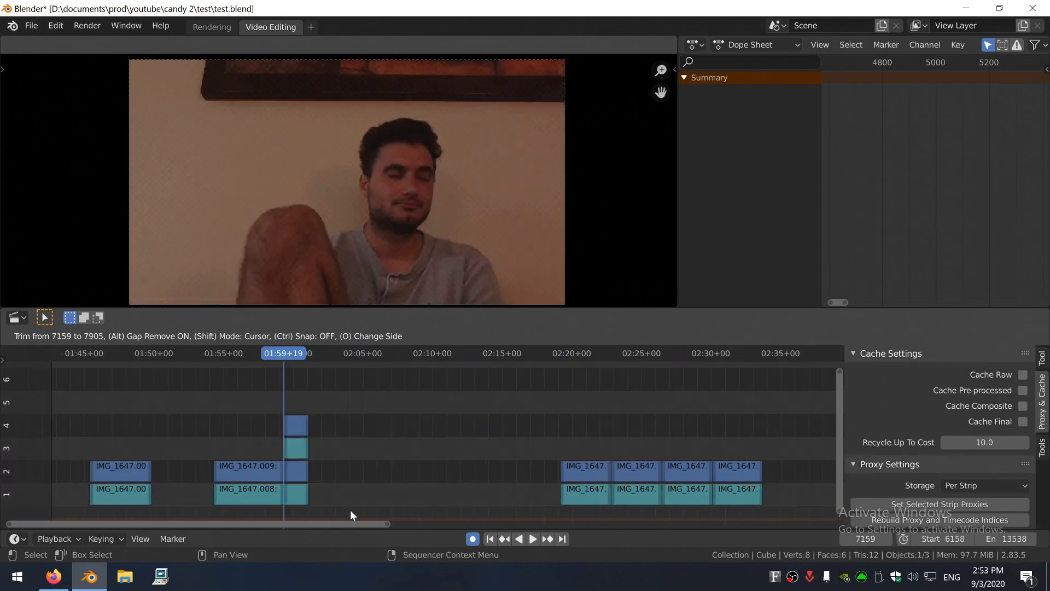
pyautogui.hotkey('shift', 't')
pyautogui.click(634, 487)
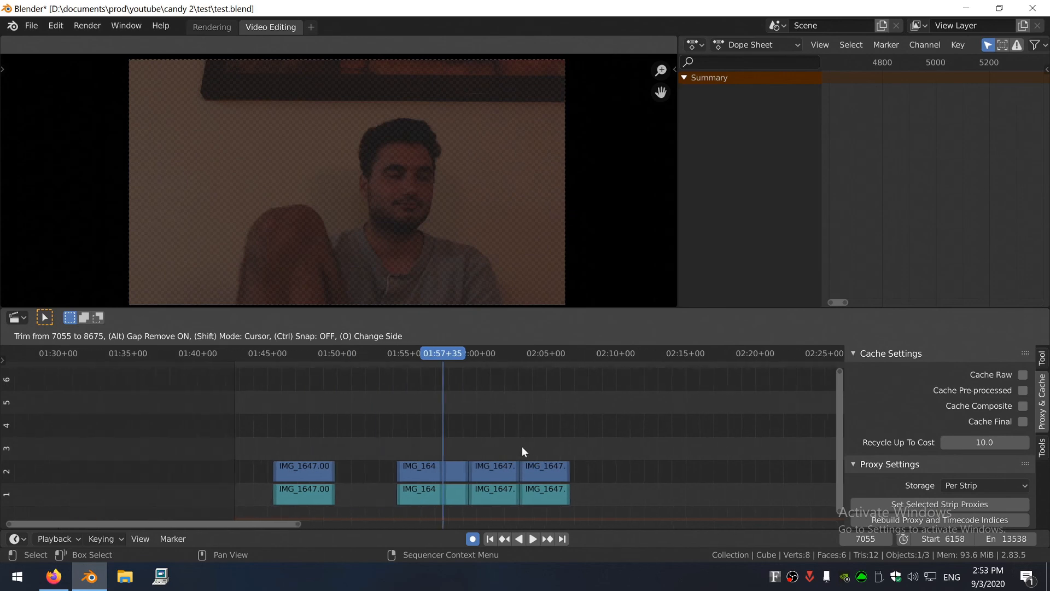
# Trim out frames 6461 to 6987 and frames 6438 to 6914 with gap removal on, keeping parts of the IMG_1647.005 and IMG_1647.021 pairs
pyautogui.hotkey('shift', 't')
pyautogui.click(432, 484)
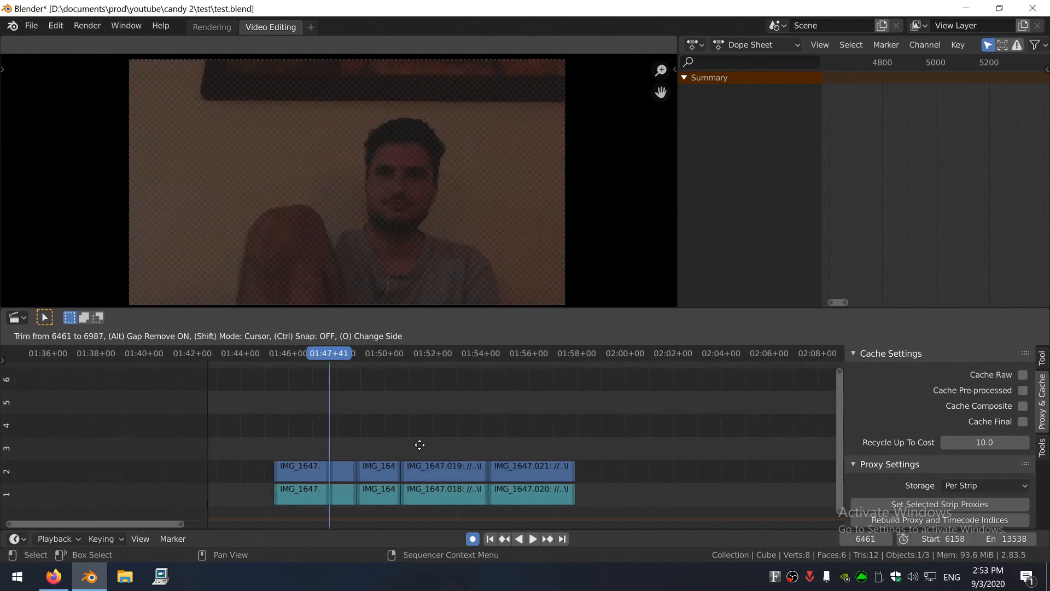
pyautogui.hotkey('shift', 't')
pyautogui.click(483, 455)
pyautogui.moveTo(394, 425); pyautogui.dragTo(503, 491)
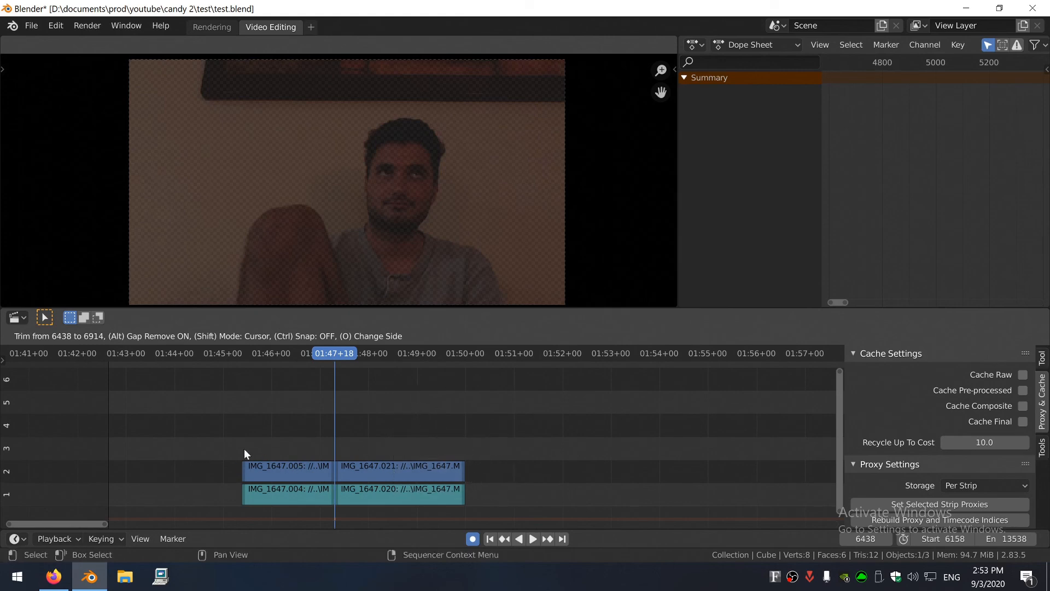
# Duplicate the IMG_1647.004, .005, .020 and .021 strips repeatedly, placing the copies end to end after the originals
pyautogui.moveTo(341, 479); pyautogui.dragTo(403, 492, button='middle')
pyautogui.press('a')
pyautogui.moveTo(544, 462); pyautogui.dragTo(455, 448, button='middle')
pyautogui.hotkey('shift', 'd')
pyautogui.click(449, 483)
pyautogui.hotkey('shift', 'd')
pyautogui.click(458, 483)
pyautogui.hotkey('shift', 'd')
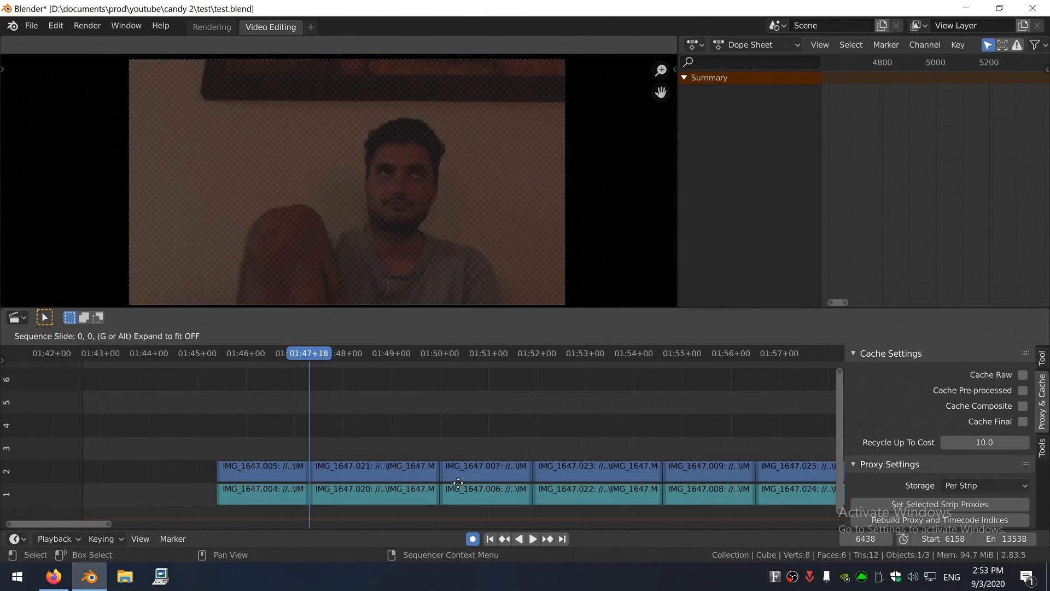
pyautogui.click(459, 483)
# Delete the IMG_1647.006, .007, .022 and .023 strips and close the gap they leave
pyautogui.scroll(4, 524, 458)
pyautogui.moveTo(523, 457); pyautogui.dragTo(391, 448, button='middle')
pyautogui.moveTo(503, 513); pyautogui.dragTo(352, 418)
pyautogui.press('Delete')
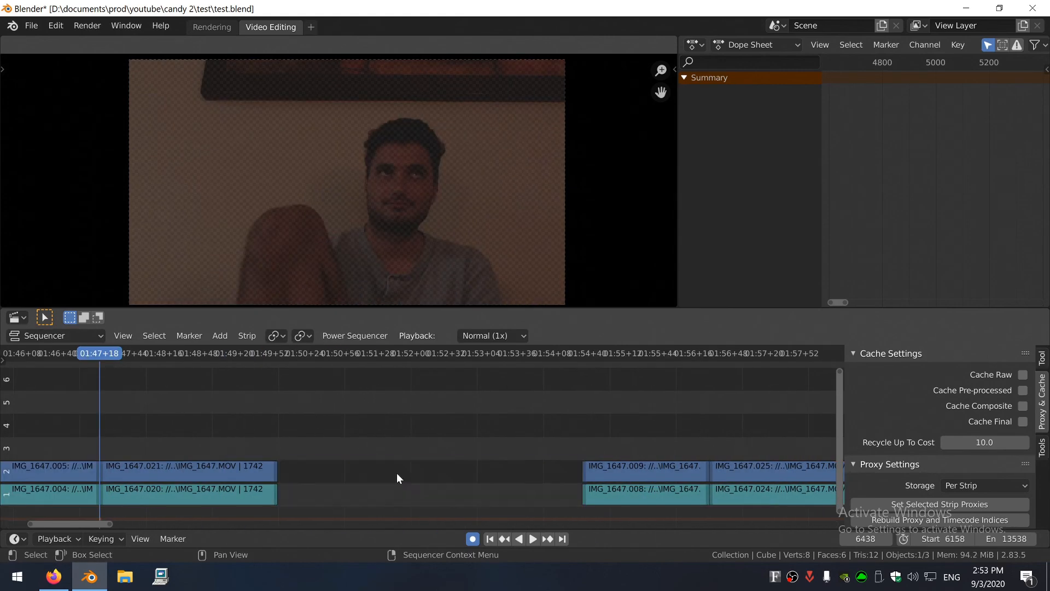
pyautogui.press('BackSpace')
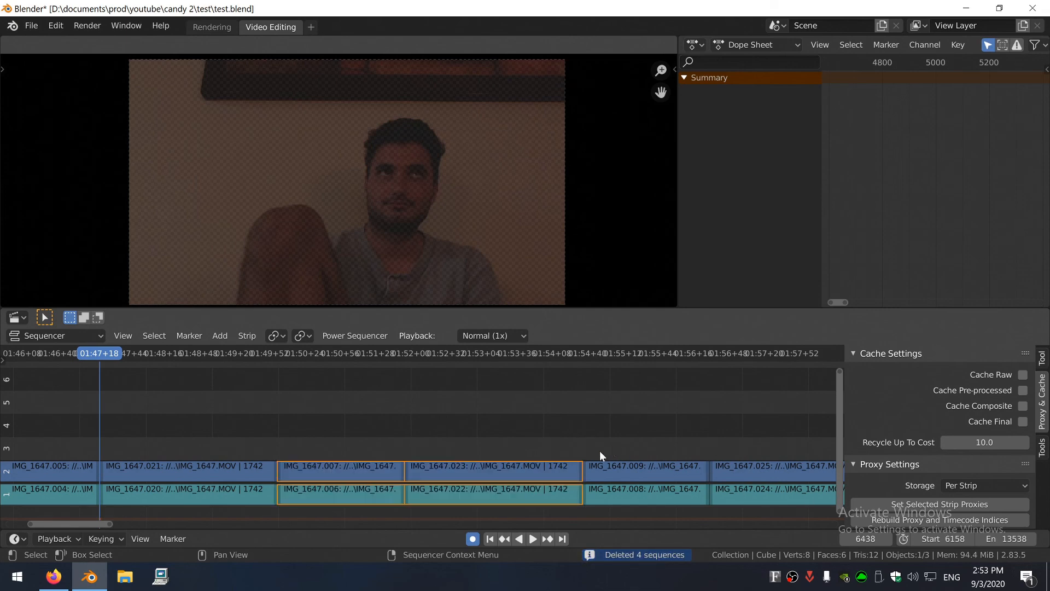
# Try different fades on the IMG_1647.021 video strip, undoing each one
pyautogui.scroll(-2, 416, 449)
pyautogui.scroll(-3, 270, 439)
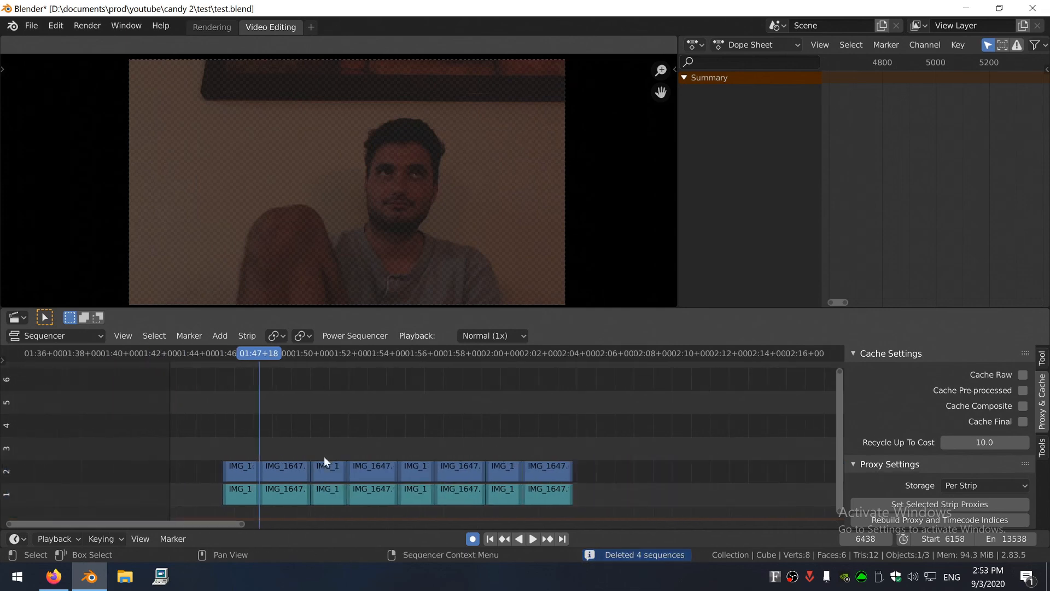
pyautogui.scroll(3, 356, 465)
pyautogui.click(328, 474)
pyautogui.hotkey('ctrl', 'f')
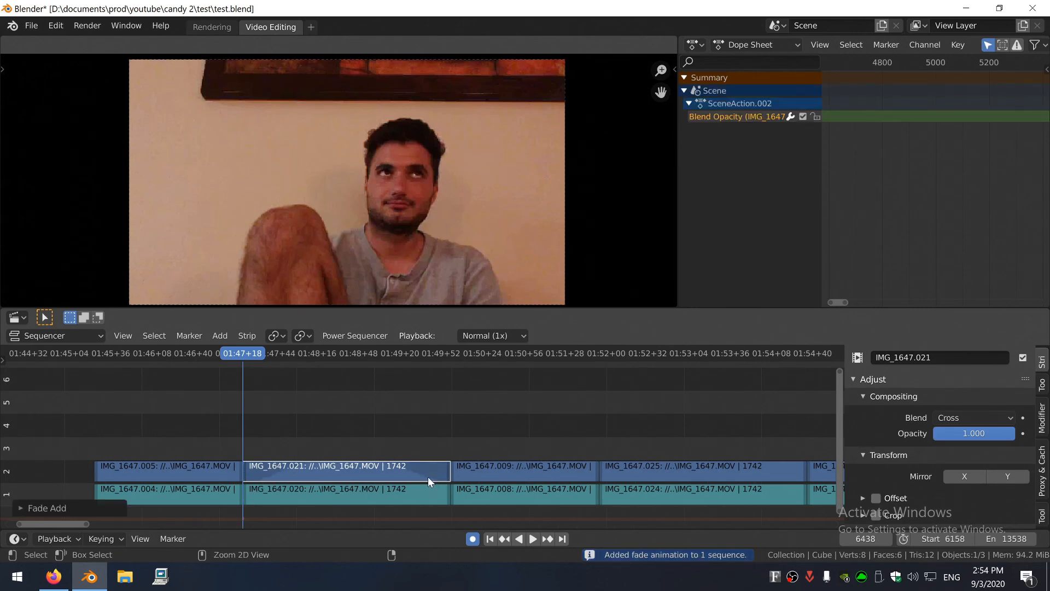
pyautogui.hotkey('ctrl', 'z')
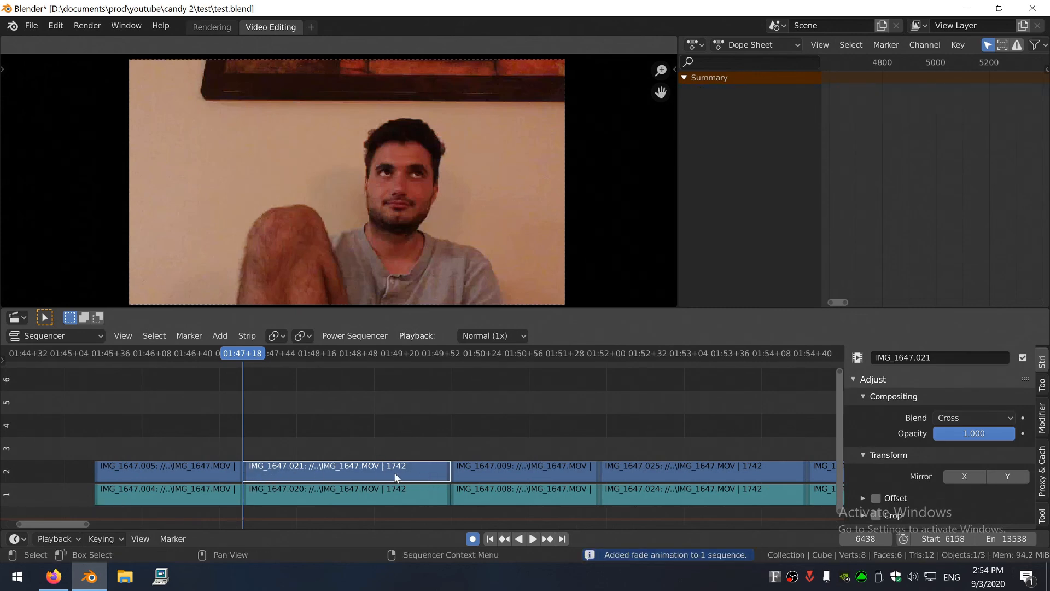
pyautogui.hotkey('ctrl', 'f')
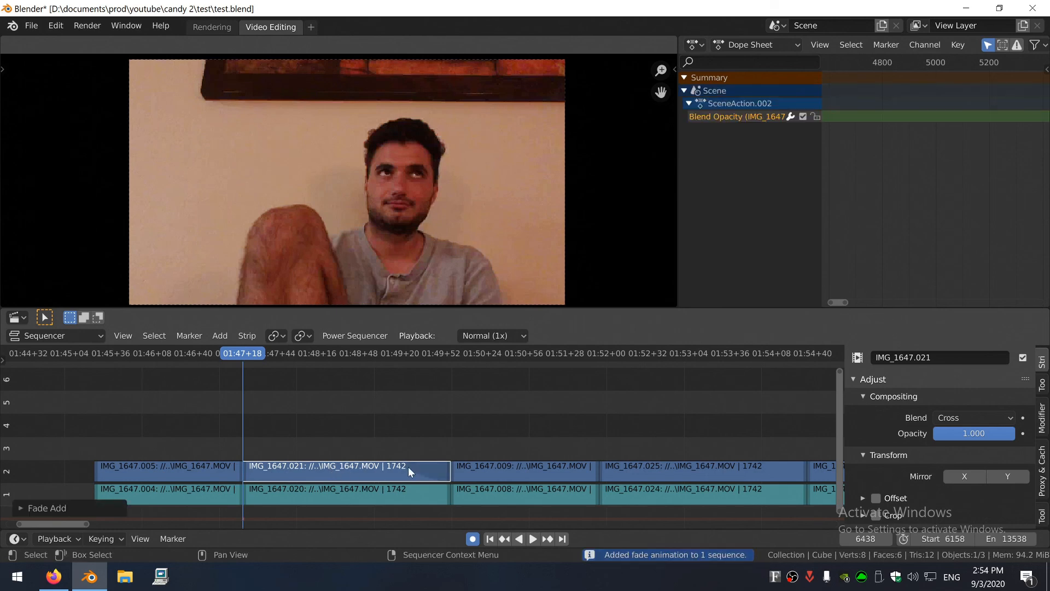
pyautogui.hotkey('ctrl', 'z')
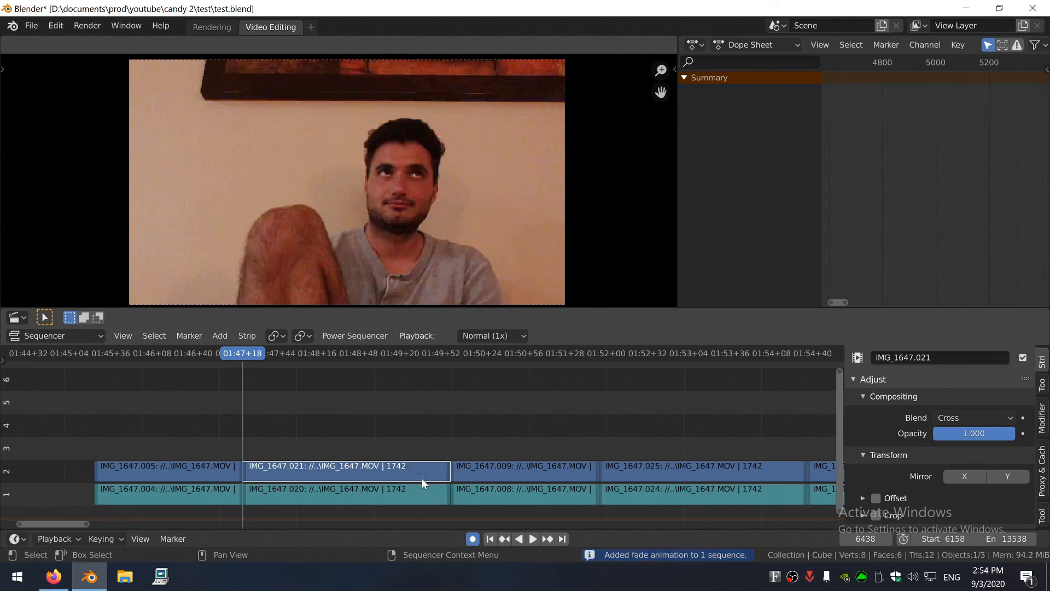
pyautogui.hotkey('ctrl', 'f')
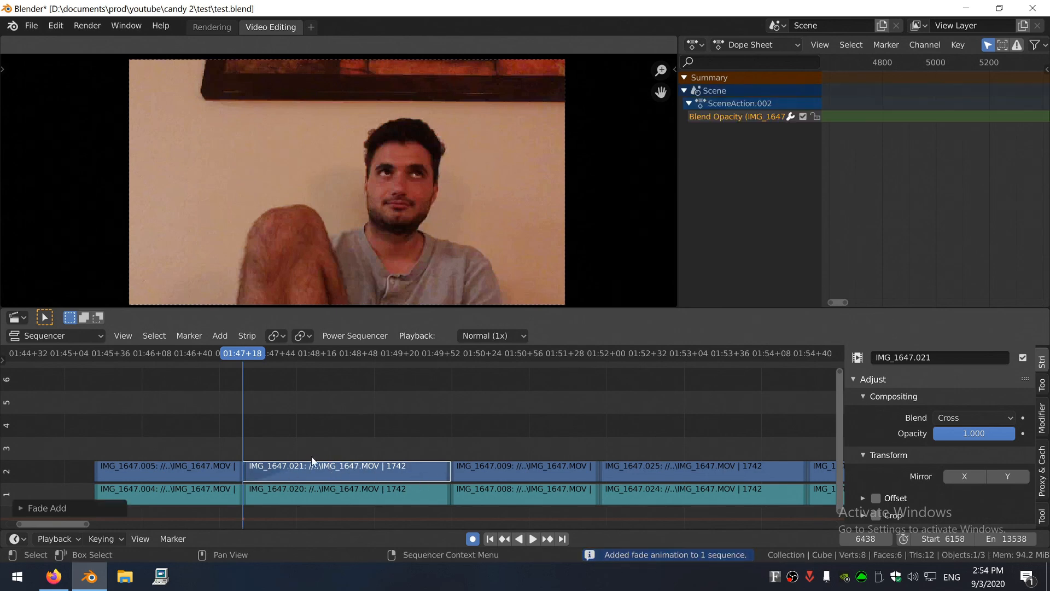
pyautogui.hotkey('ctrl', 'z')
# Toggle the sequencer's sidebar and toolbar visibility, ending with the sidebar shown
pyautogui.press('n')
pyautogui.press('n')
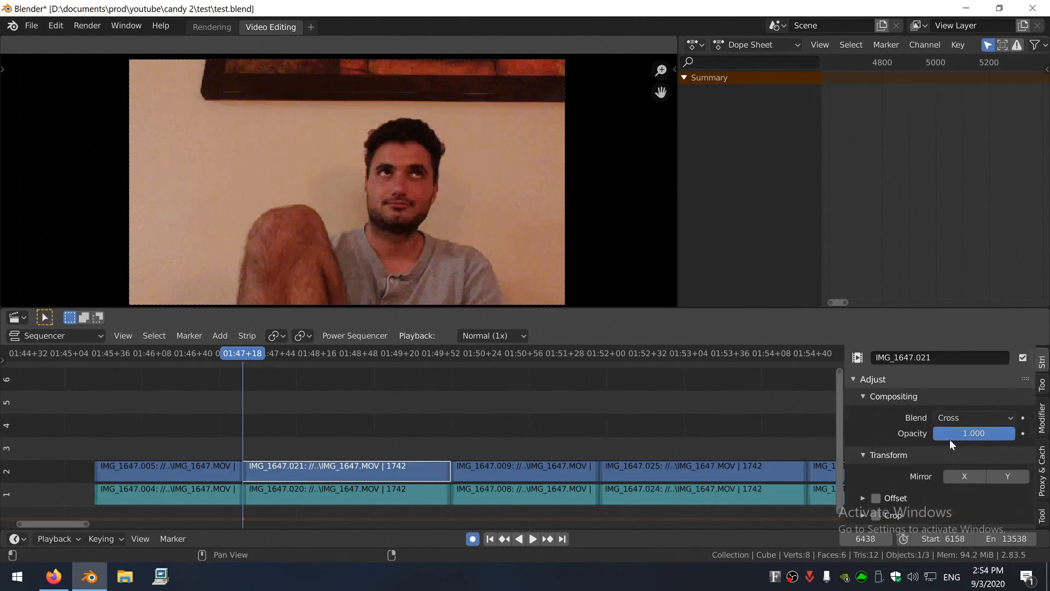
pyautogui.press('n')
pyautogui.press('t')
pyautogui.press('t')
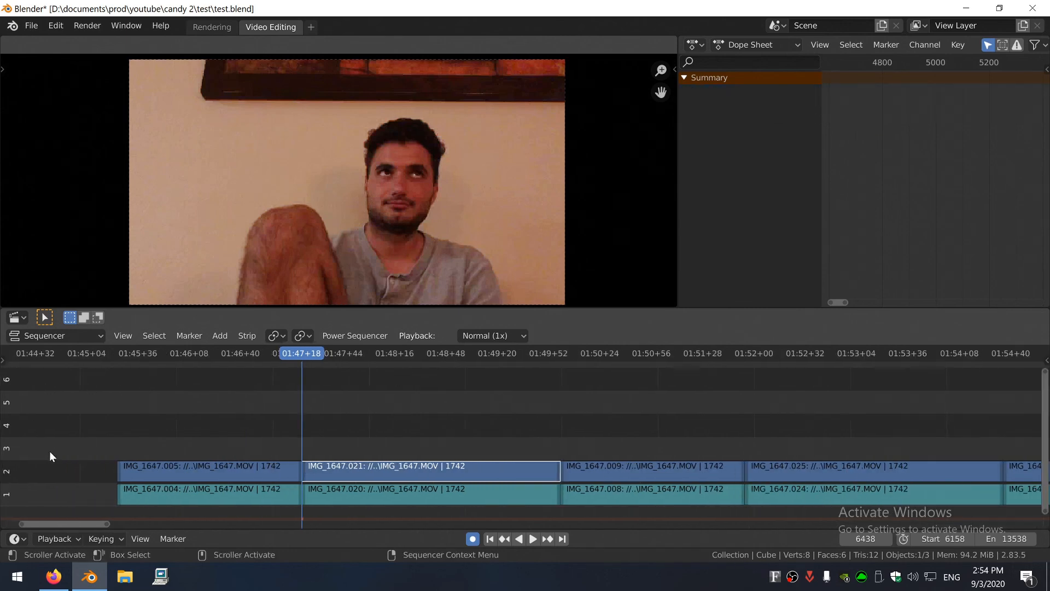
pyautogui.press('n')
# Select all strips and turn on waveform display for their audio
pyautogui.scroll(-4, 390, 412)
pyautogui.press('a')
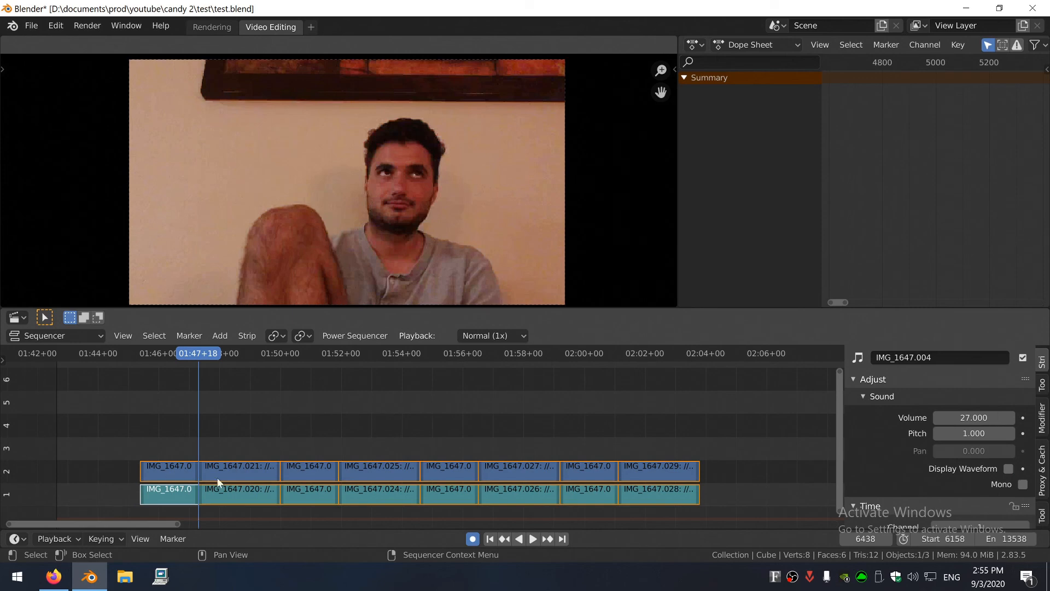
pyautogui.hotkey('alt', 'w')
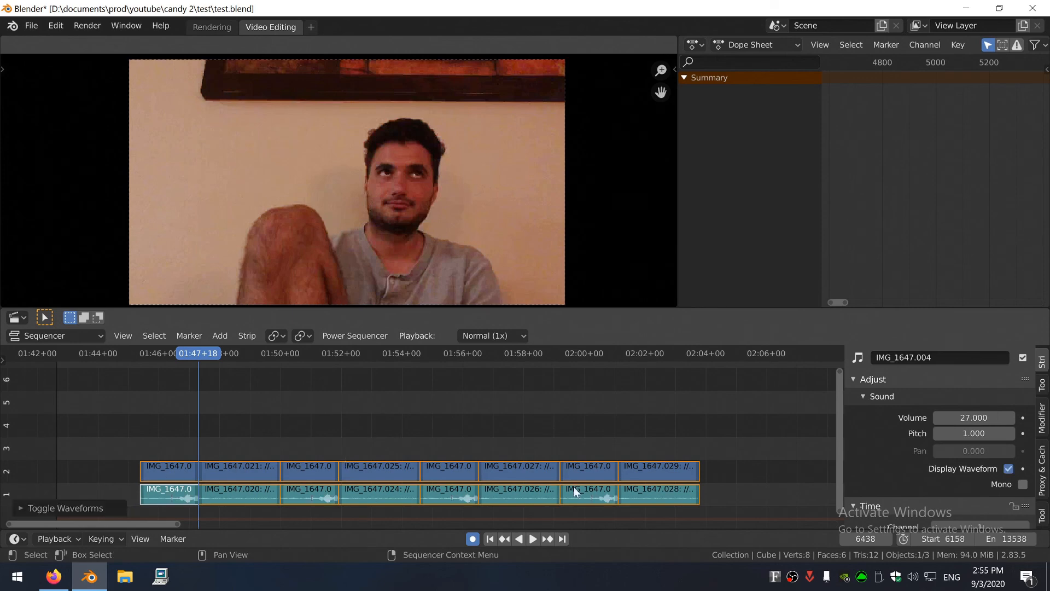
# Set the timeline's frame range to the selected middle strips, frames 6714 to 7150
pyautogui.scroll(-3, 666, 492)
pyautogui.moveTo(323, 430); pyautogui.dragTo(419, 497)
pyautogui.hotkey('ctrl', 'alt', 'p')
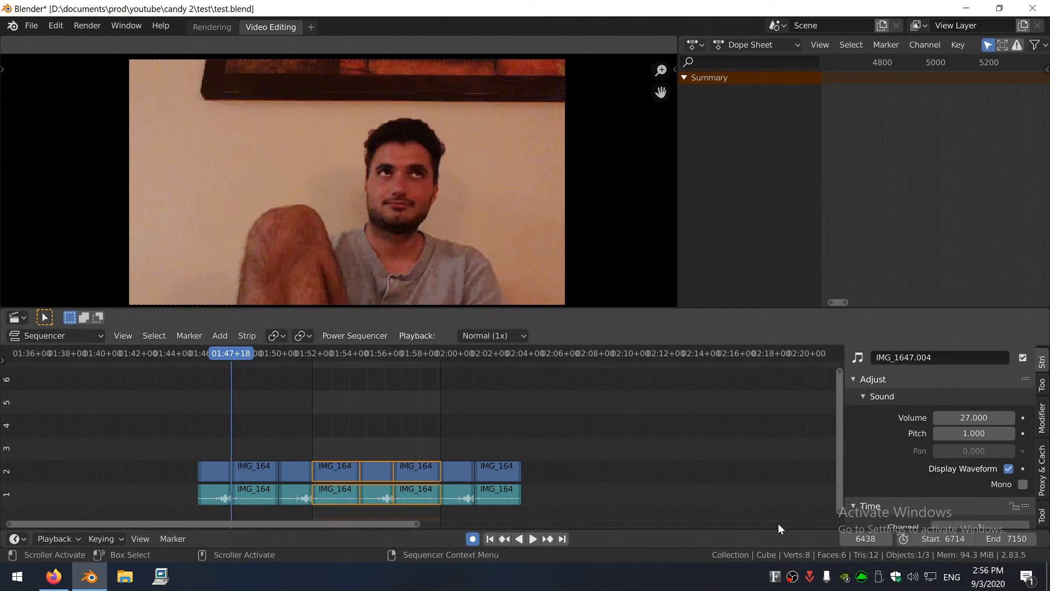
pyautogui.click(865, 539)
pyautogui.click(815, 542)
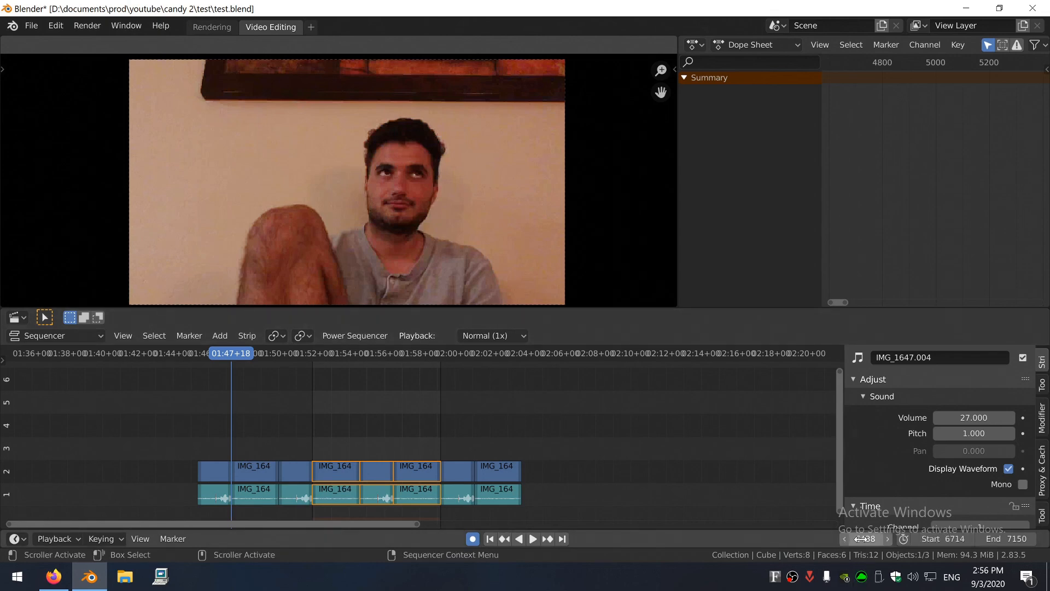
# Set the volume of the IMG_1647.020 sound strip to 9.7
pyautogui.click(974, 417)
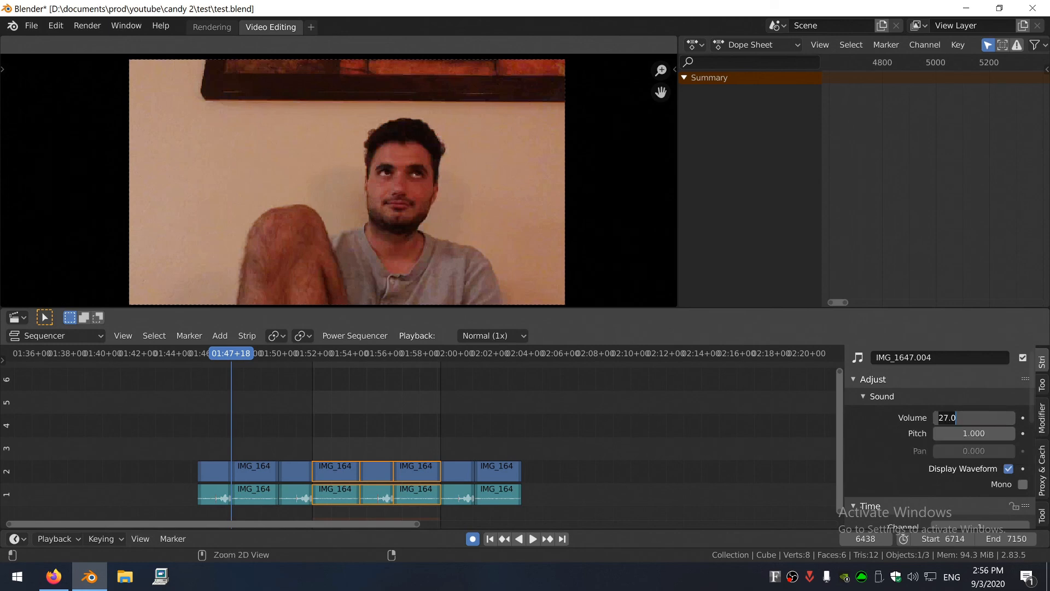
pyautogui.press('Return')
pyautogui.click(262, 471)
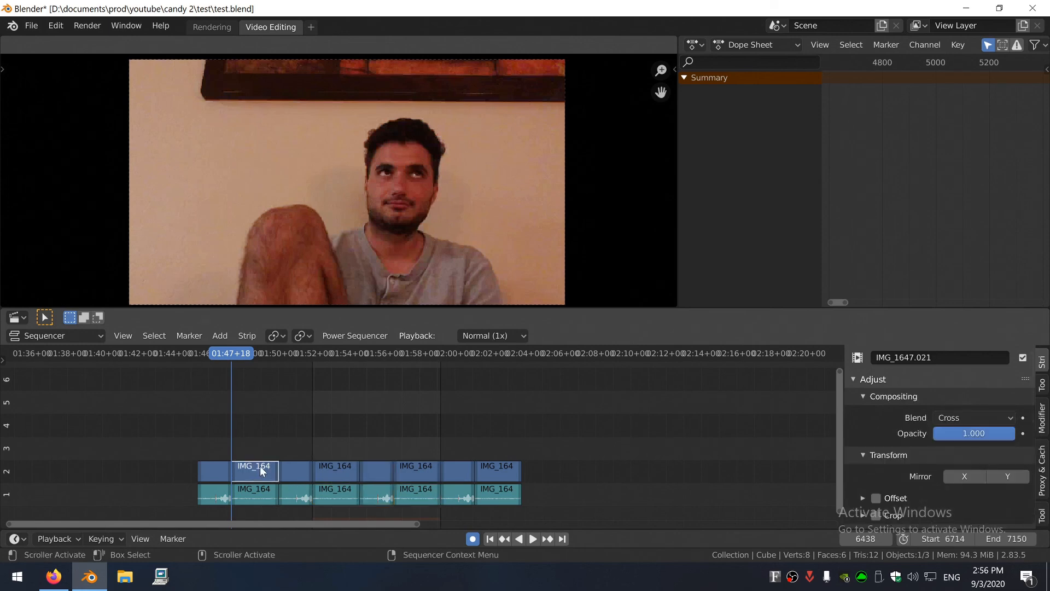
pyautogui.click(245, 497)
pyautogui.click(954, 419)
pyautogui.write('9.7')
pyautogui.press('Return')
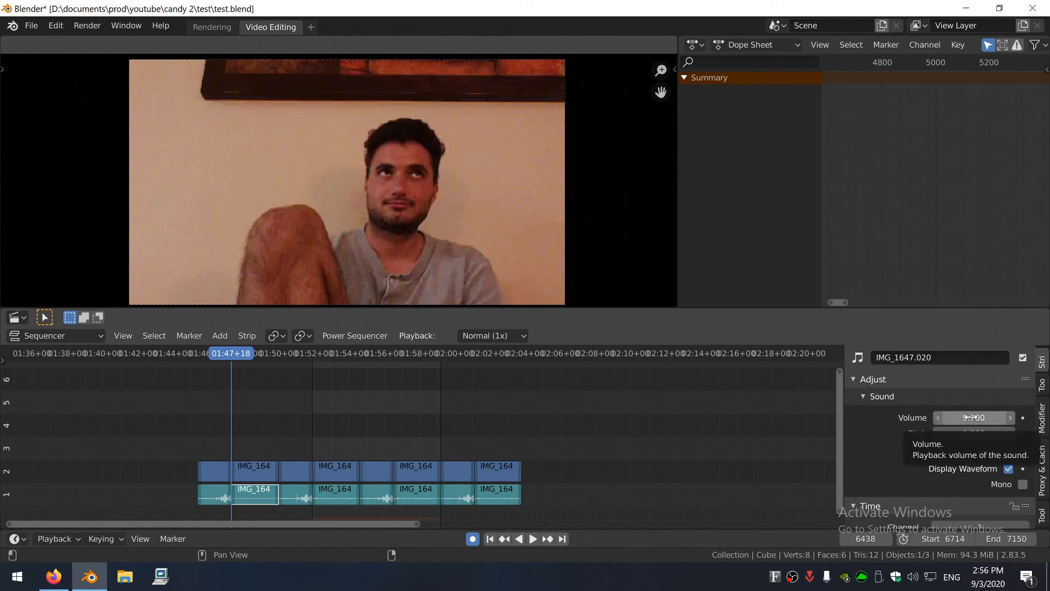
# Set the volume of the IMG_1647.004 sound strip to 9.7
pyautogui.click(208, 498)
pyautogui.click(955, 419)
pyautogui.write('9.700')
pyautogui.press('Return')
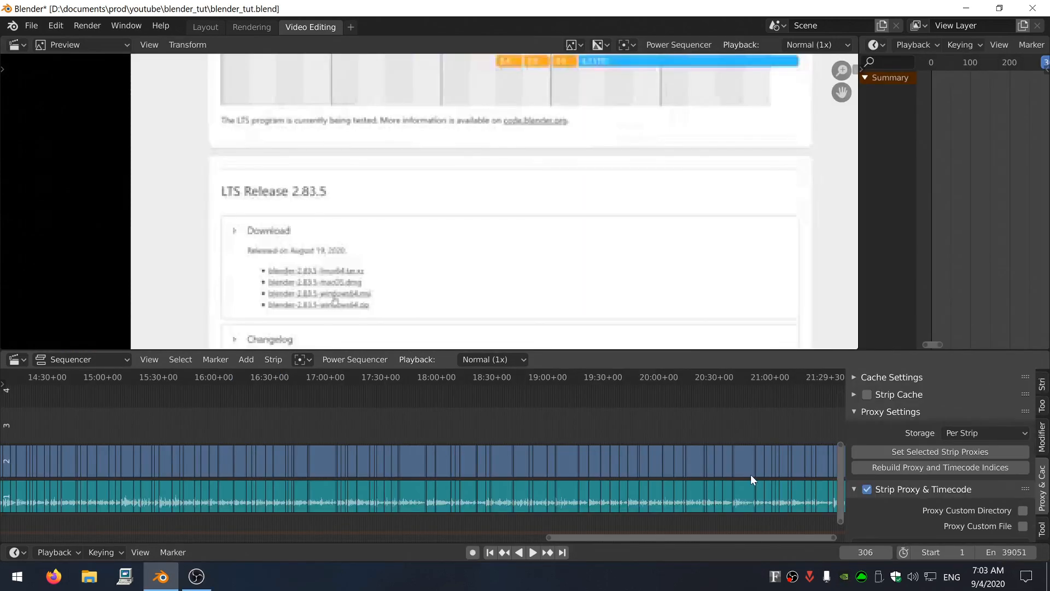
# Examine where the strips end on the timeline of the blender_tut.blend project
pyautogui.scroll(-6, 766, 464)
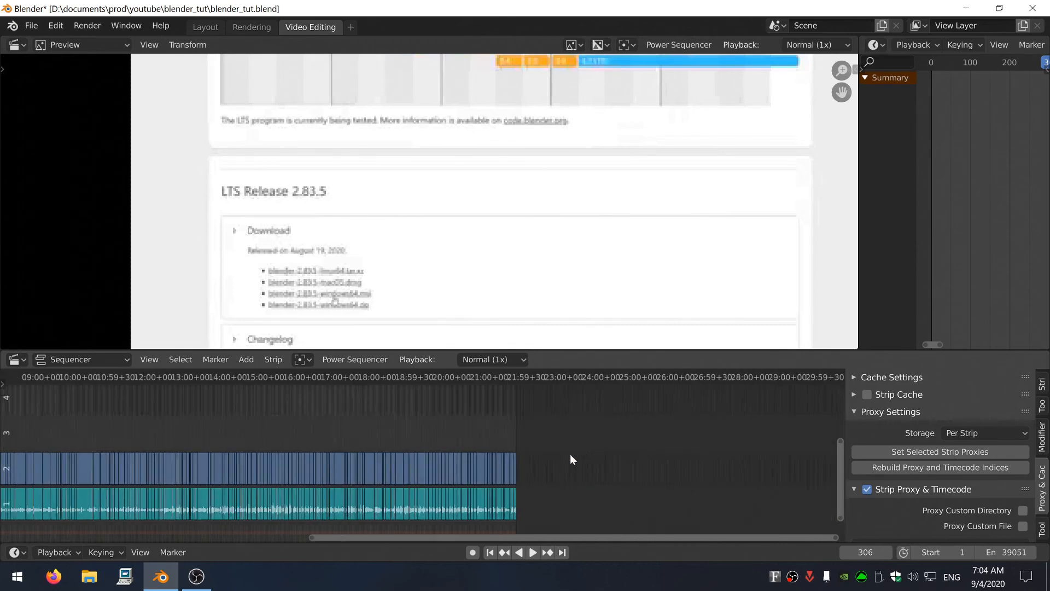
pyautogui.scroll(10, 426, 453)
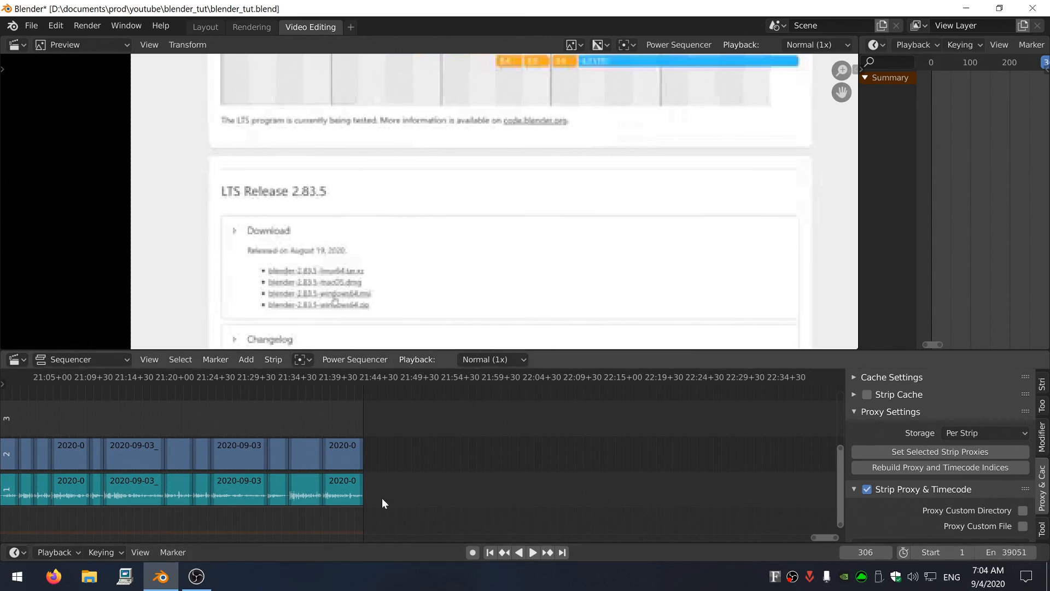
pyautogui.click(994, 552)
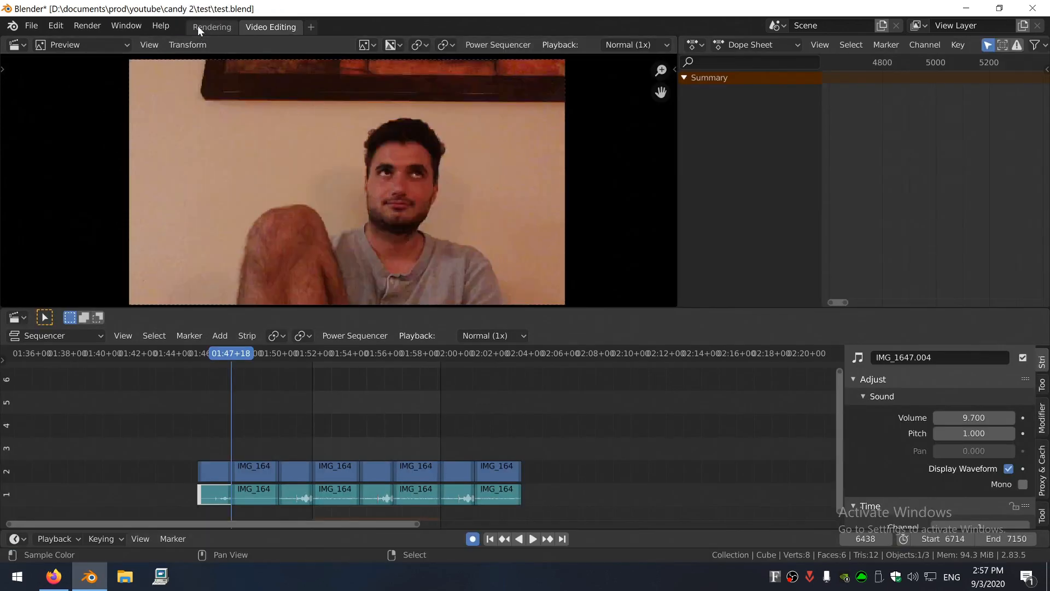
# In the Rendering workspace's color management settings, set the display device to None and the sequencer color space to Raw
pyautogui.click(199, 26)
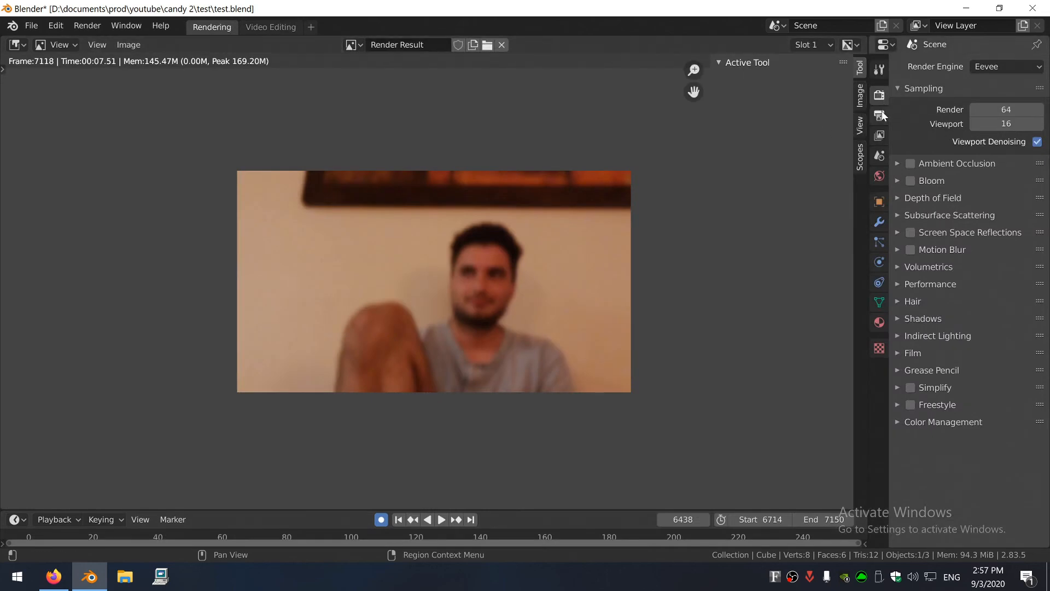
pyautogui.click(927, 423)
pyautogui.scroll(-1, 932, 427)
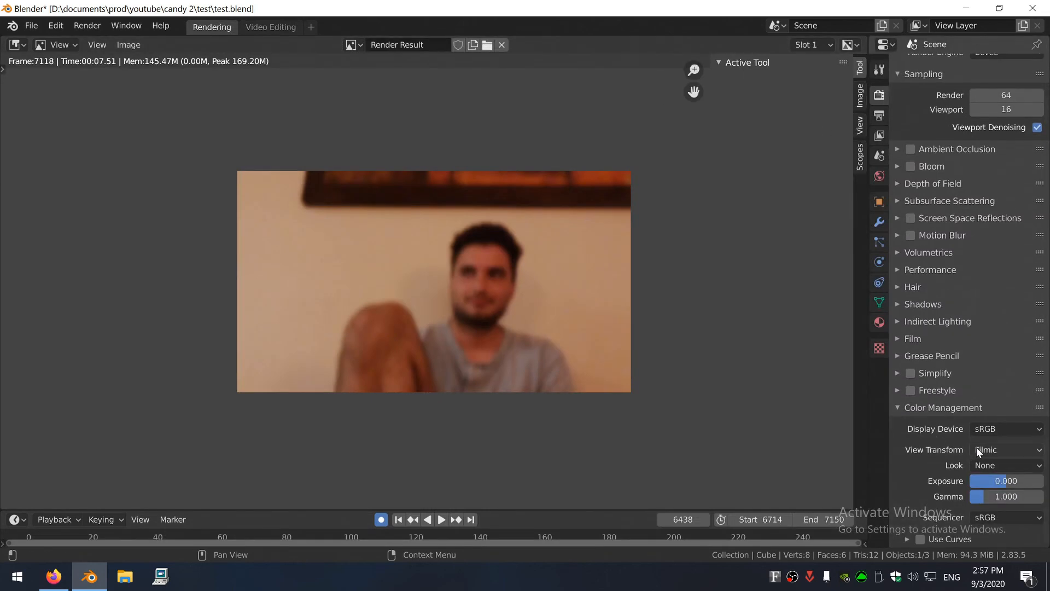
pyautogui.keyDown('ctrl'); pyautogui.scroll(1, 1007, 449); pyautogui.keyUp('ctrl')
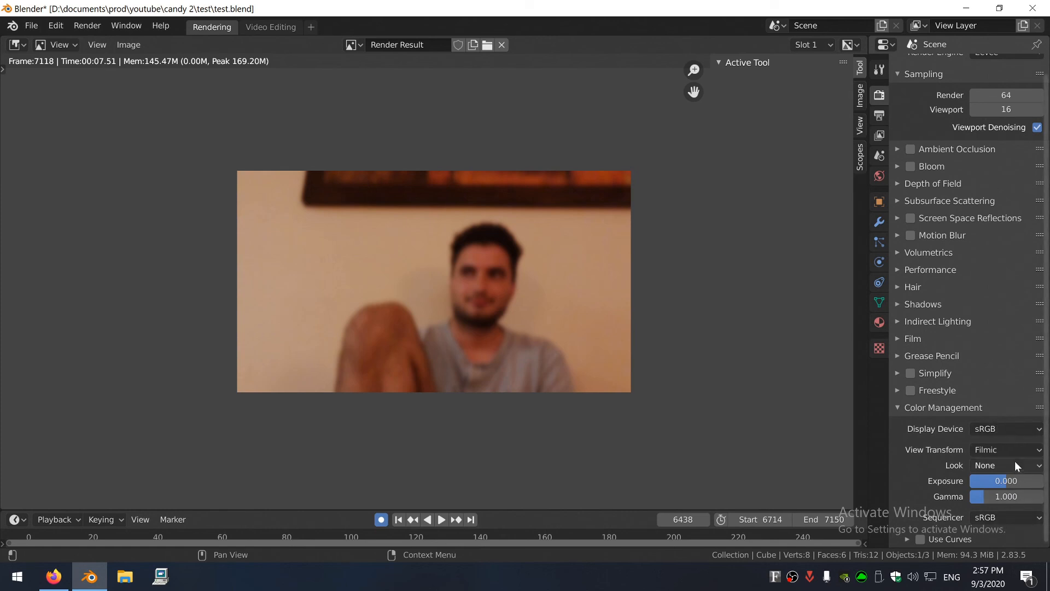
pyautogui.click(1005, 429)
pyautogui.click(990, 444)
pyautogui.click(996, 519)
pyautogui.click(987, 440)
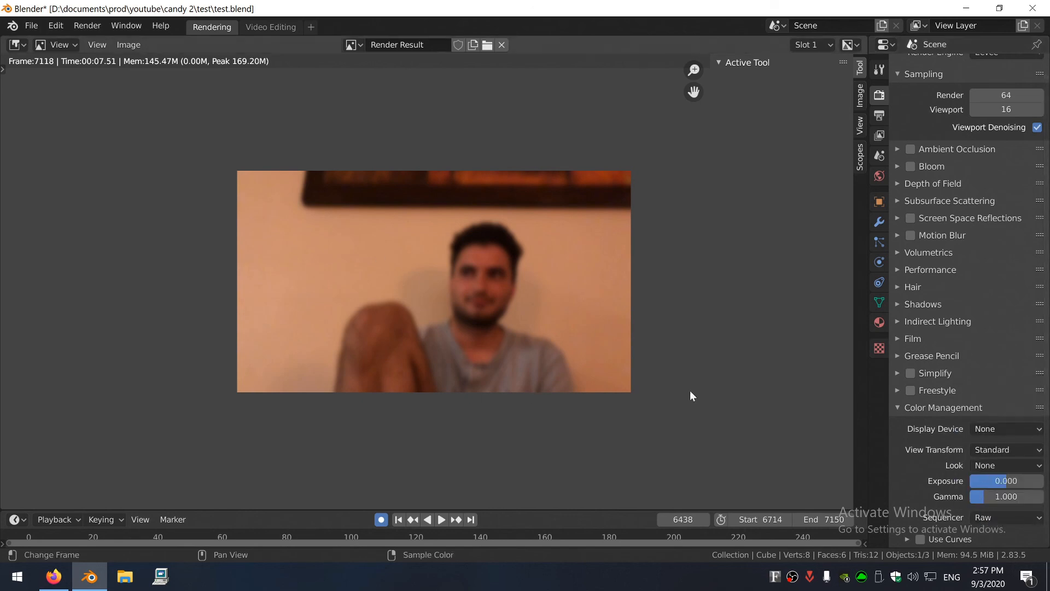
# Return to the Video Editing workspace and move the playhead to 01:56+04
pyautogui.hotkey('ctrl', 'pagedown')
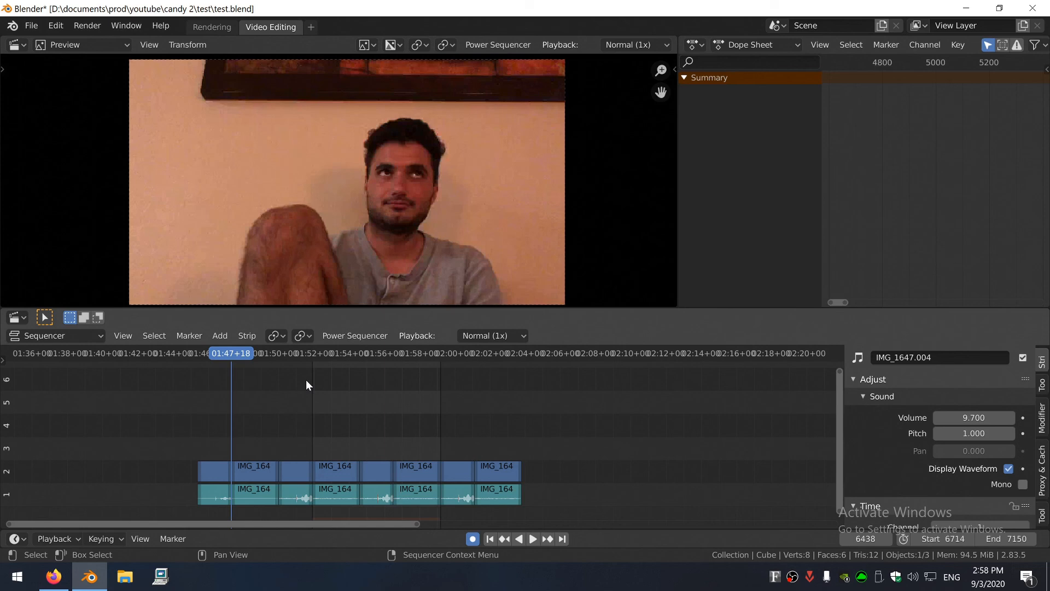
pyautogui.click(390, 353)
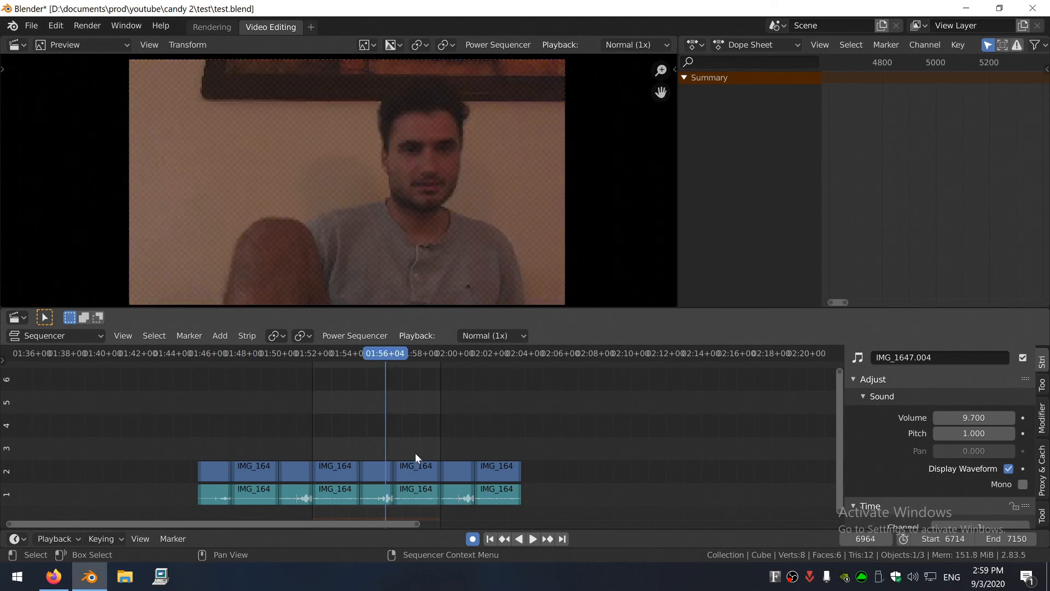